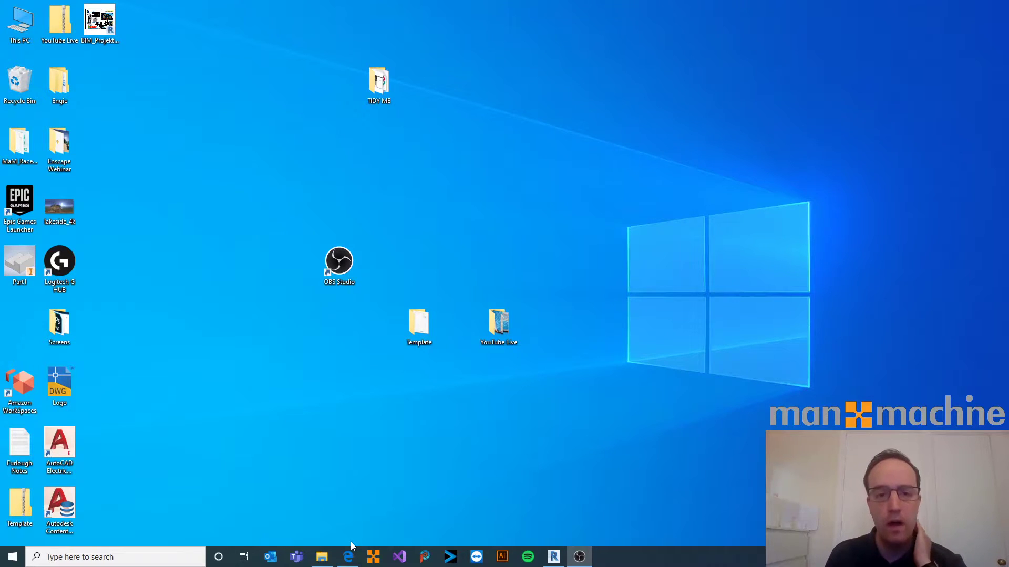
# Step: Switch to Revit and prepare the Wall tool with the top constraint at the Roof level and the location line on Wall Centerline
pyautogui.moveTo(553, 555)
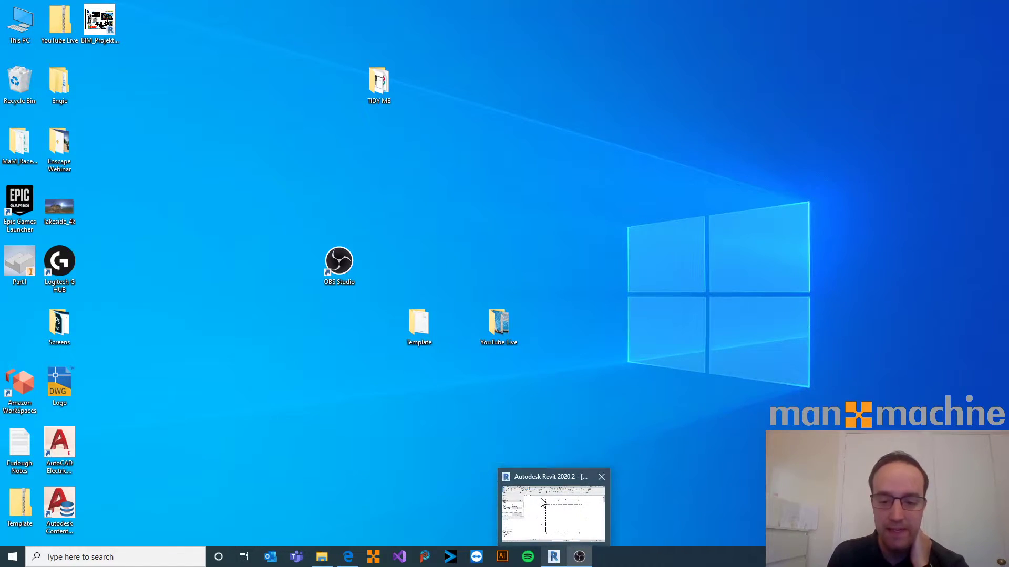
pyautogui.click(552, 515)
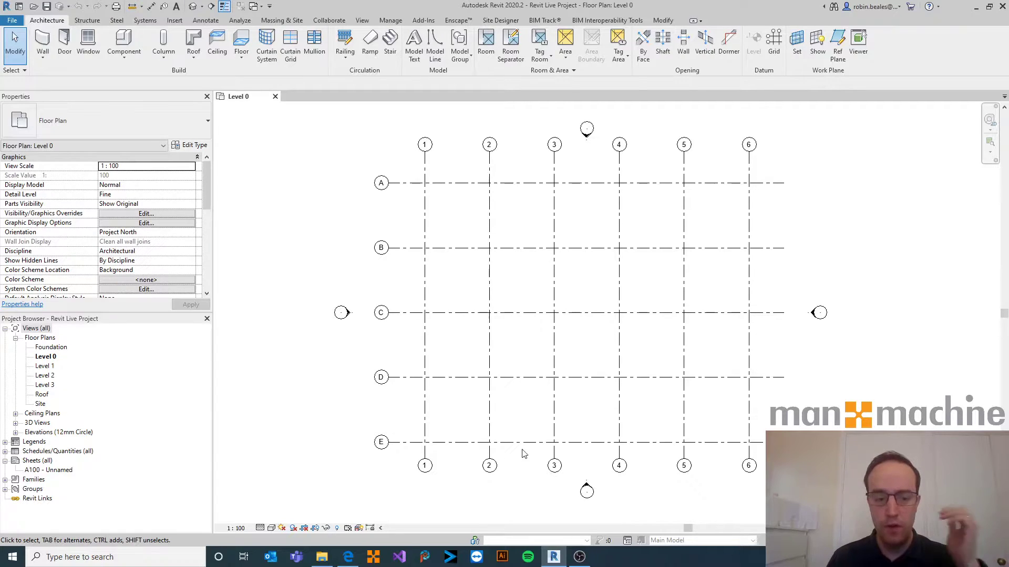
pyautogui.moveTo(636, 305); pyautogui.dragTo(613, 307, button='middle')
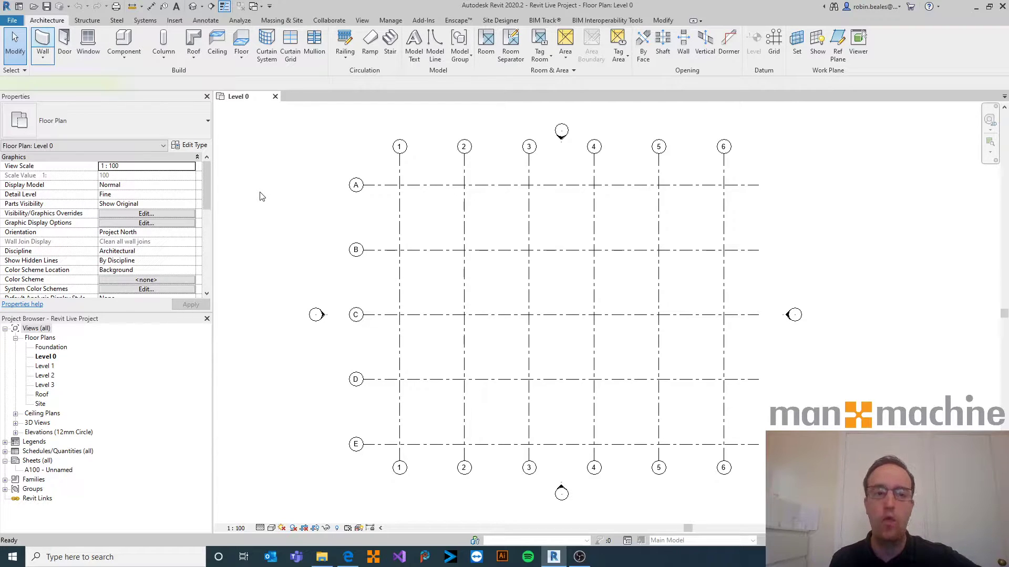
pyautogui.press('w')
pyautogui.press('a')
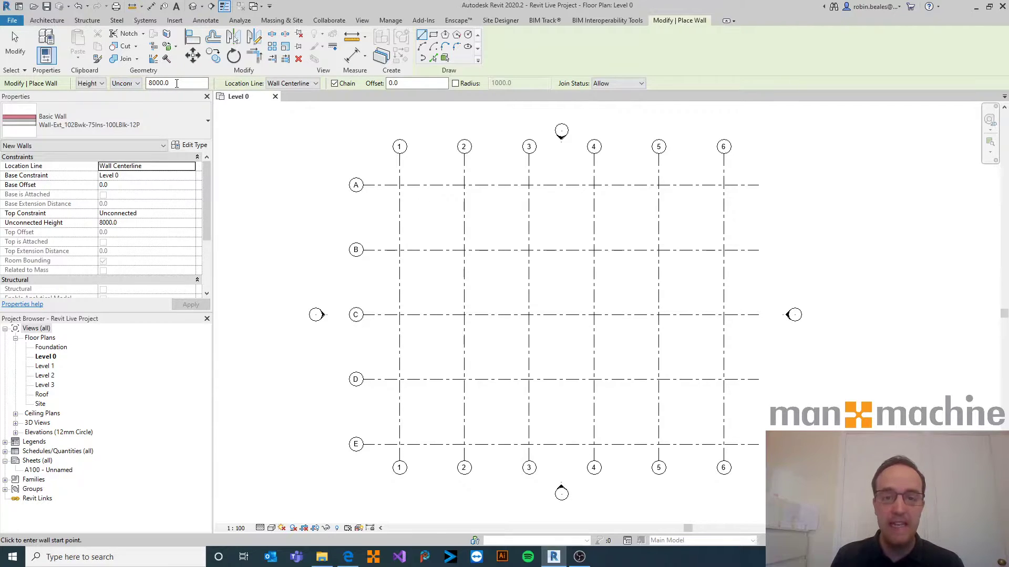
pyautogui.click(138, 84)
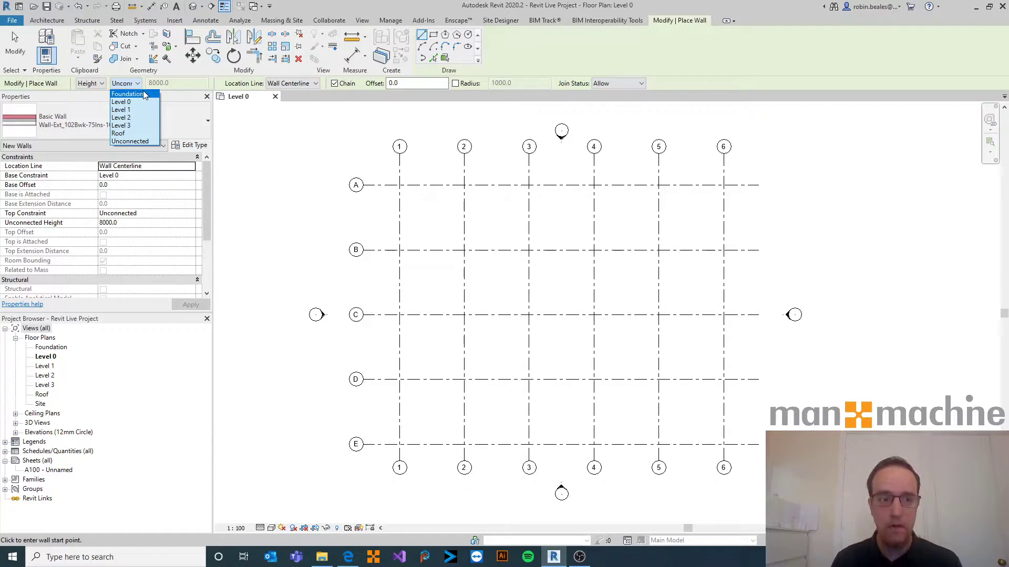
pyautogui.click(134, 134)
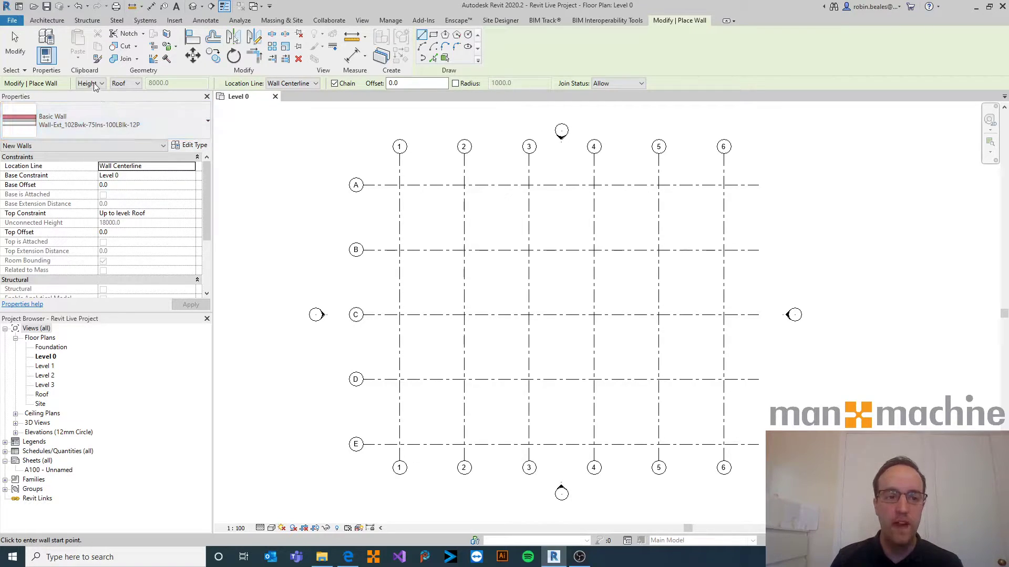
pyautogui.click(289, 83)
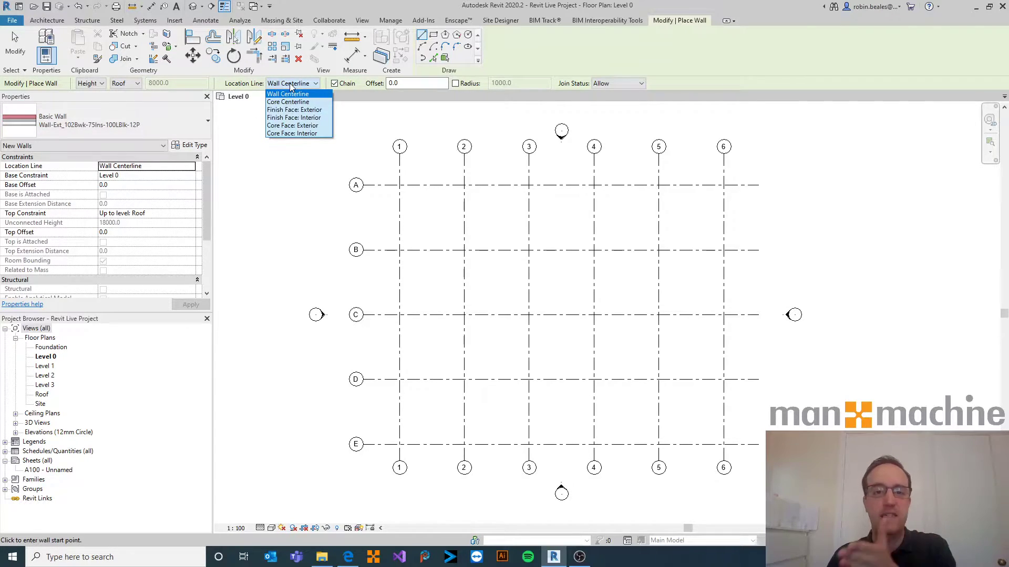
pyautogui.click(292, 83)
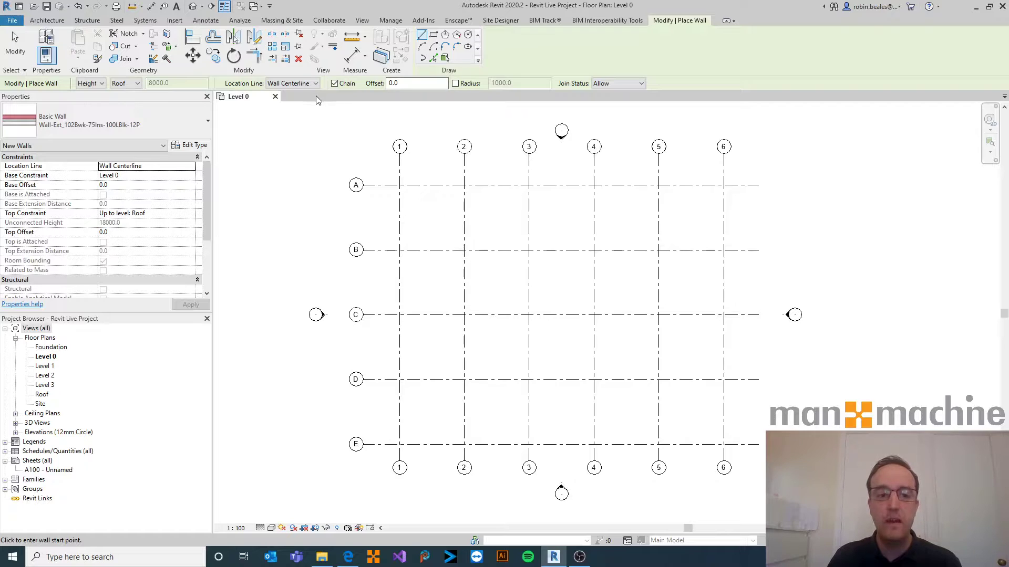
pyautogui.click(208, 122)
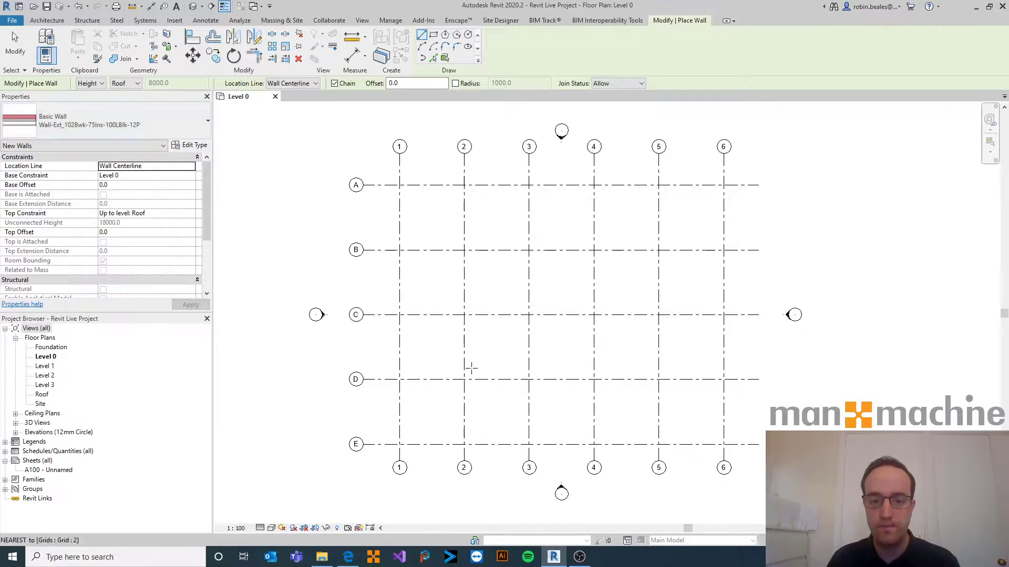
# Step: Draw an exterior wall along grid B from grid 2 to grid 4, continuing 5000 along grid 4 towards grid C
pyautogui.moveTo(538, 351); pyautogui.dragTo(493, 339, button='middle')
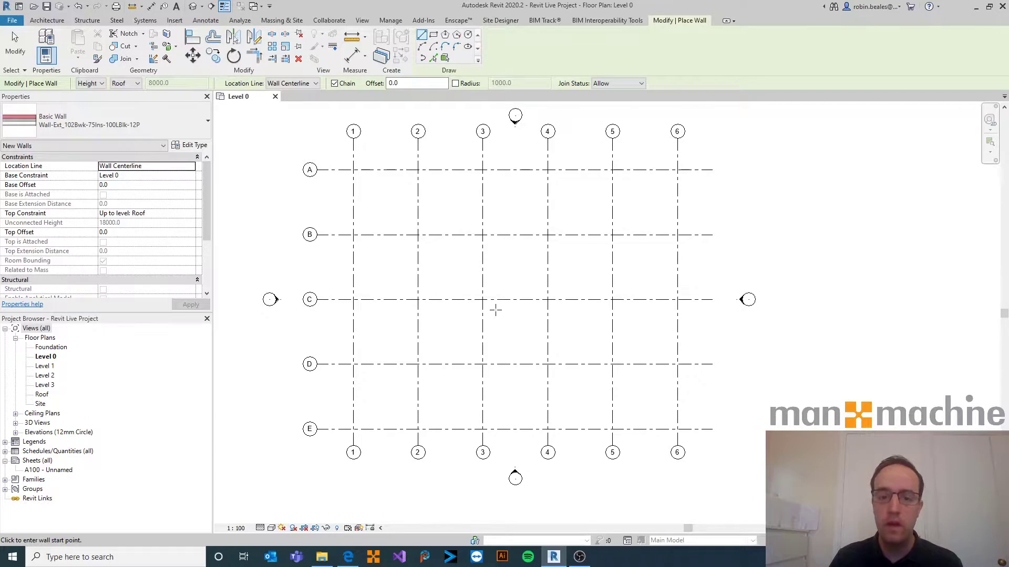
pyautogui.scroll(2, 507, 314)
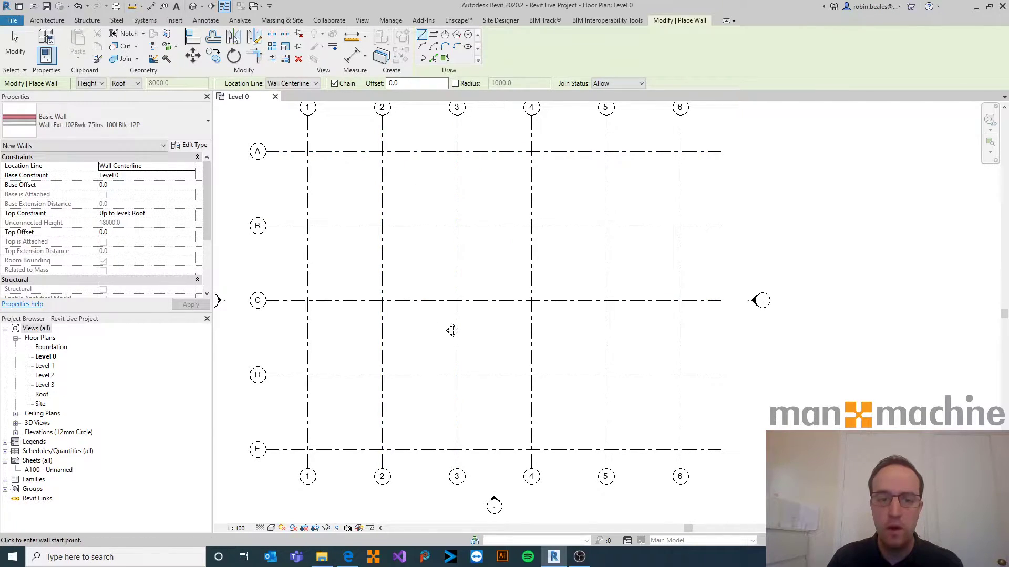
pyautogui.moveTo(444, 323); pyautogui.dragTo(452, 321, button='middle')
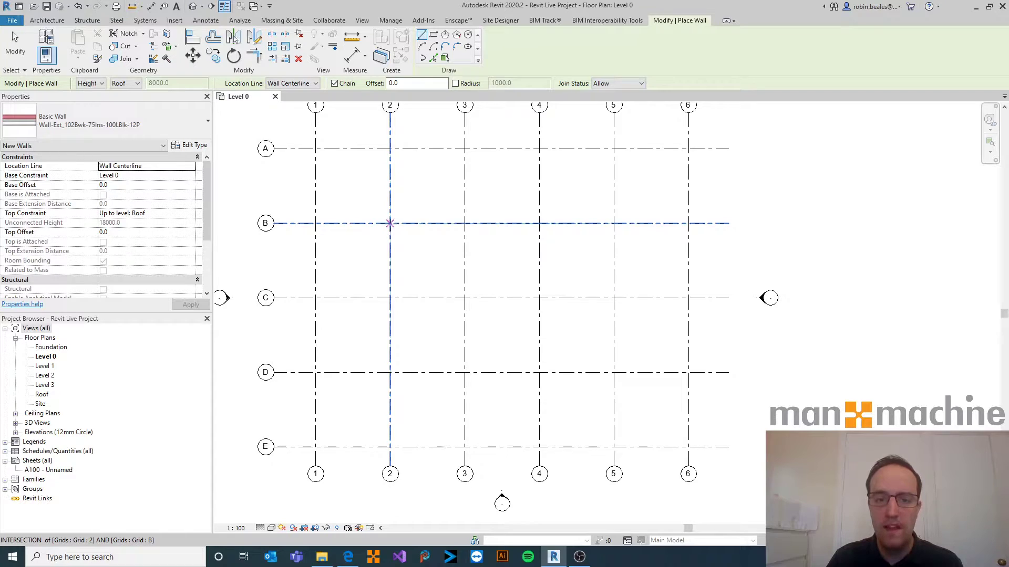
pyautogui.click(390, 223)
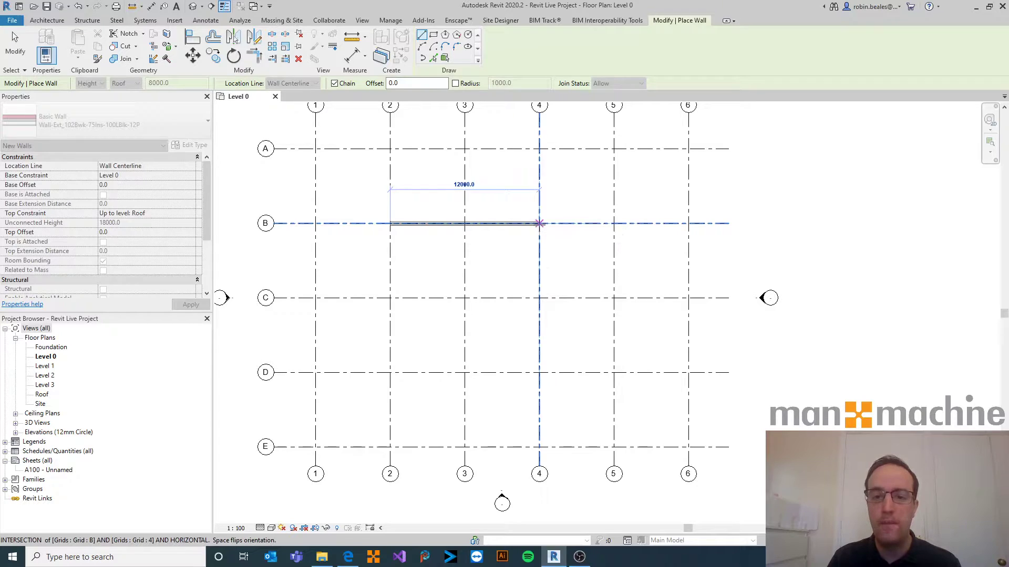
pyautogui.click(539, 224)
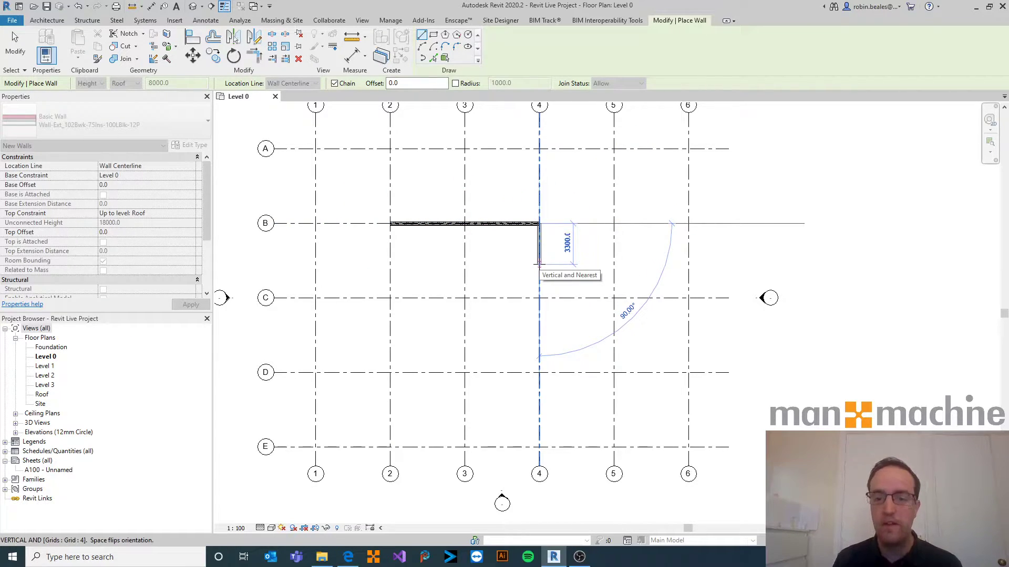
pyautogui.write('5000')
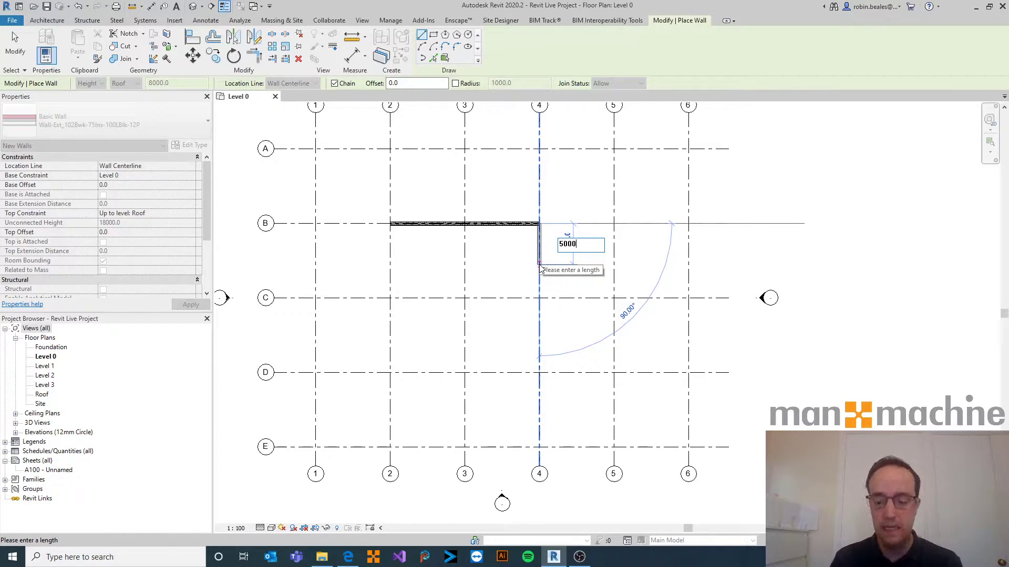
pyautogui.press('Return')
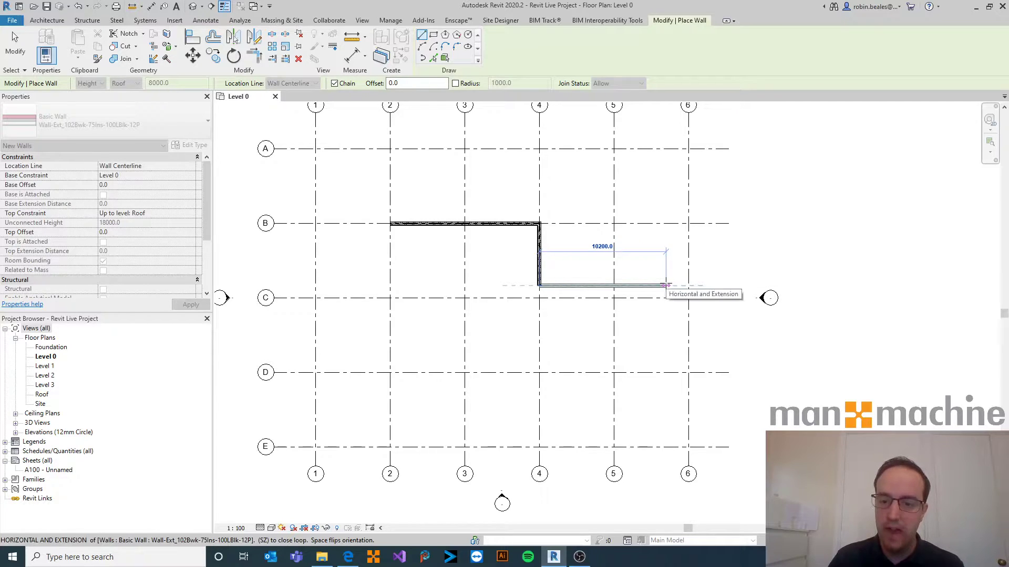
# Step: Complete the wall loop with a 10000 segment towards grid 6, a run to grid E, along it to grid 2 and back to B2
pyautogui.write('10000')
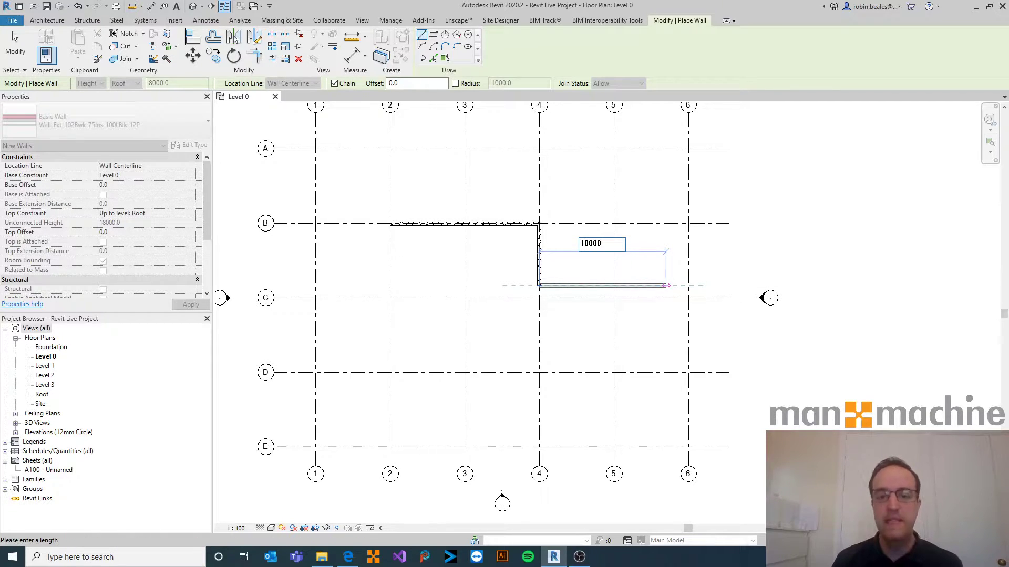
pyautogui.press('Return')
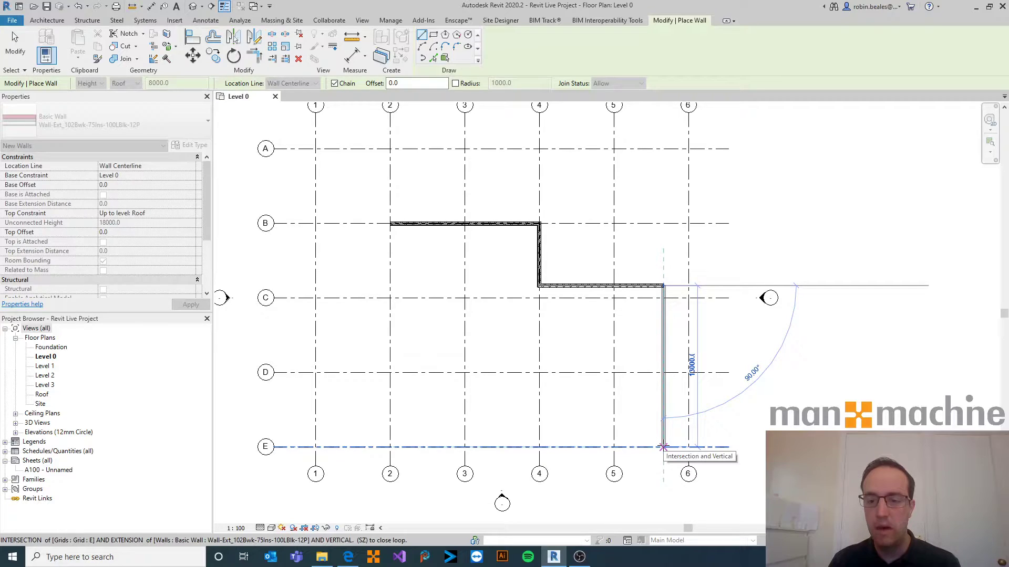
pyautogui.click(663, 447)
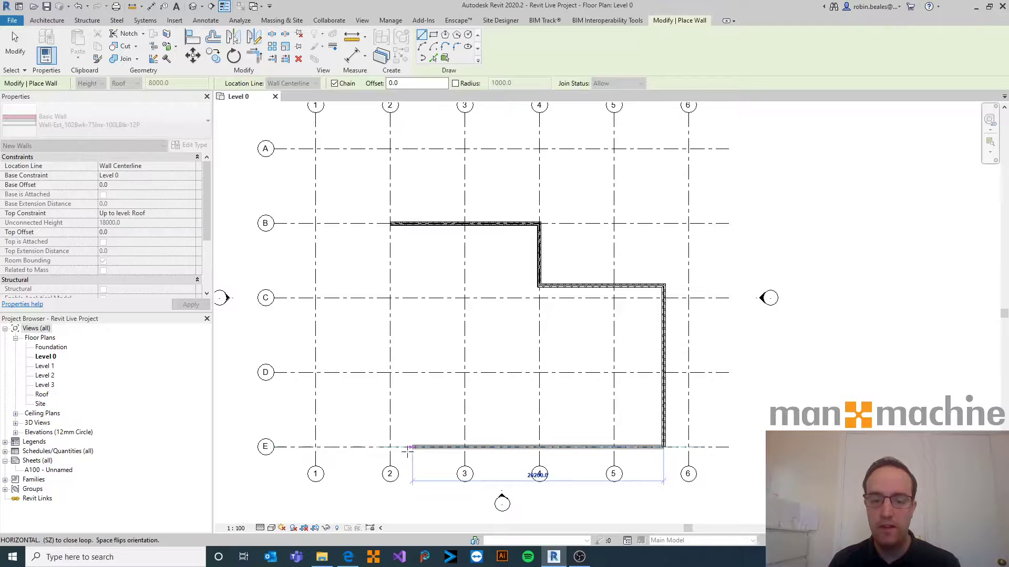
pyautogui.click(390, 447)
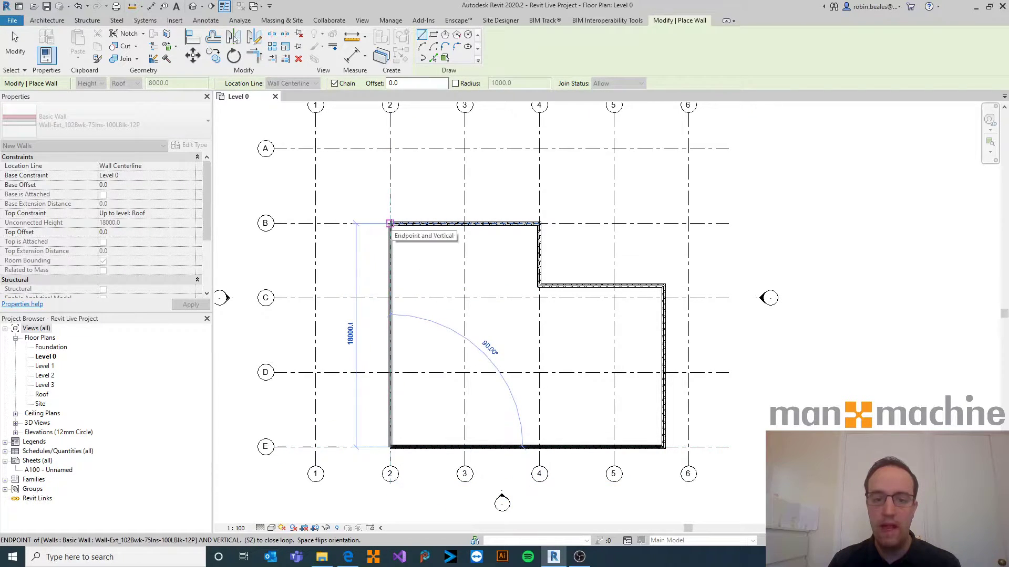
pyautogui.click(390, 224)
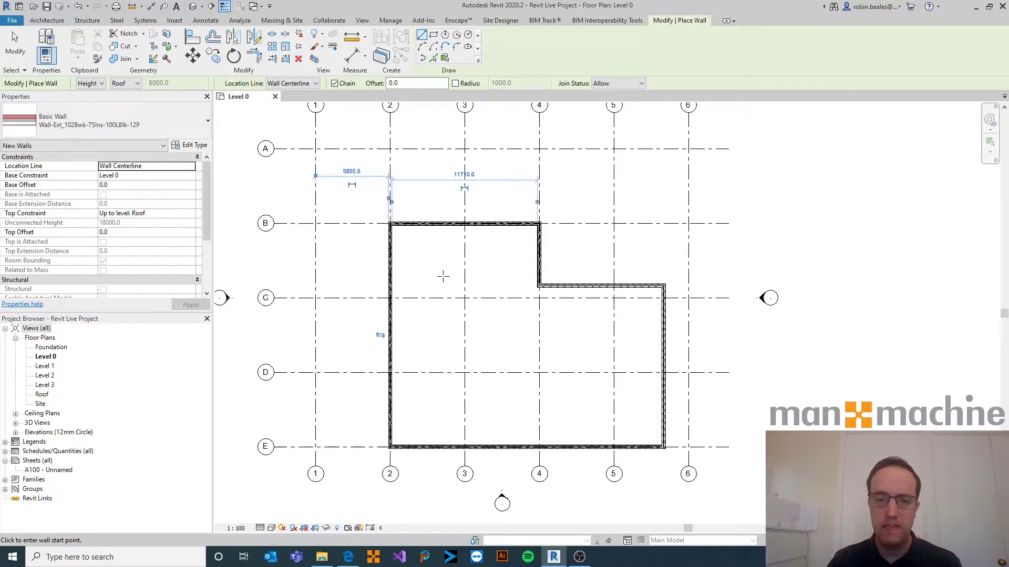
pyautogui.rightClick(443, 275)
pyautogui.press('Escape')
pyautogui.scroll(4, 499, 229)
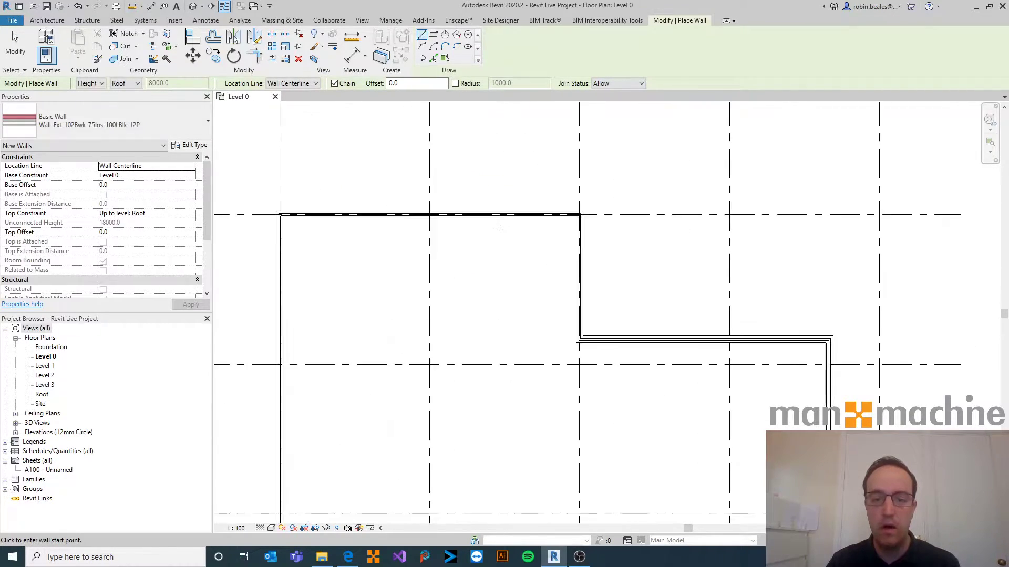
pyautogui.scroll(2, 503, 215)
pyautogui.rightClick(500, 167)
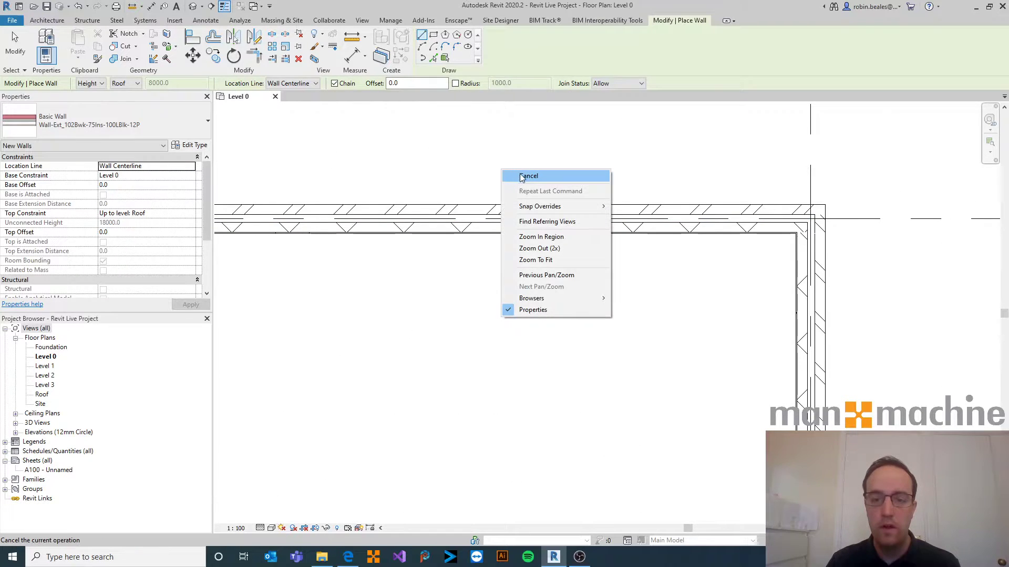
pyautogui.click(526, 174)
# Step: Inspect the wall corner in the plan and view the full-height walls in the default 3D view
pyautogui.scroll(2, 615, 205)
pyautogui.moveTo(837, 387); pyautogui.dragTo(484, 263, button='middle')
pyautogui.scroll(-1, 536, 336)
pyautogui.scroll(-6, 538, 341)
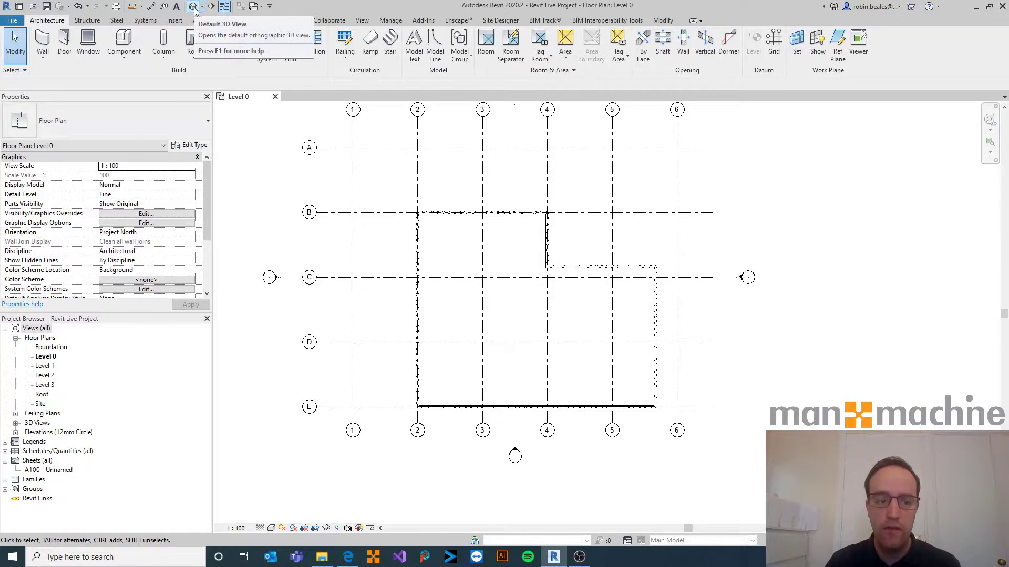
pyautogui.click(15, 423)
pyautogui.doubleClick(41, 432)
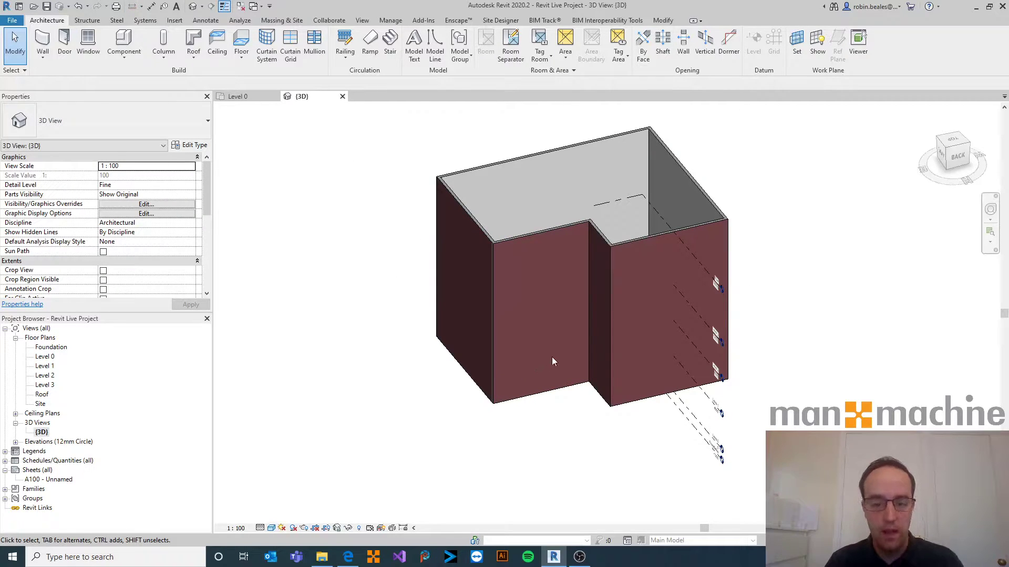
pyautogui.keyDown('shift'); pyautogui.moveTo(514, 305); pyautogui.dragTo(741, 359, button='middle'); pyautogui.keyUp('shift')
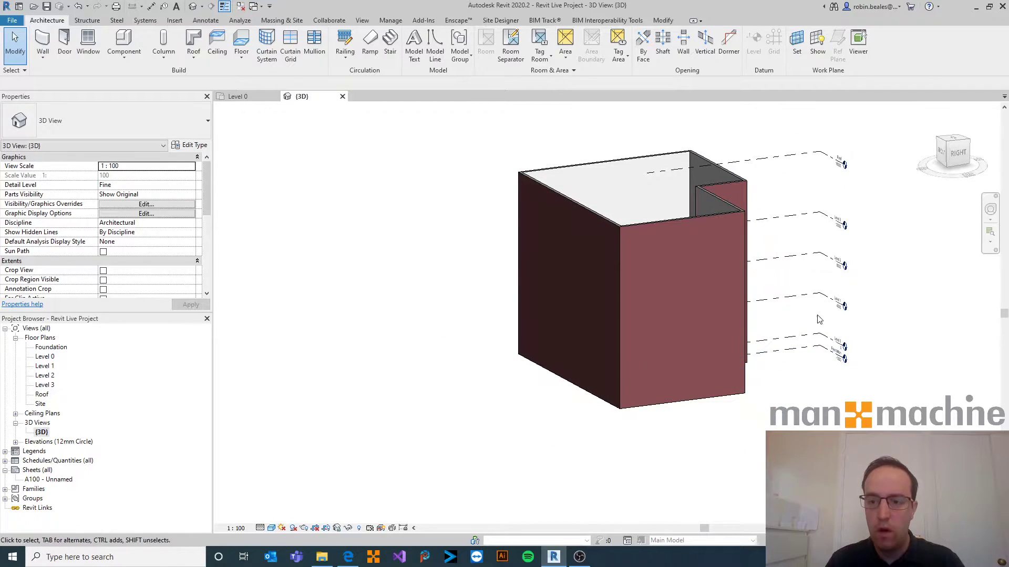
pyautogui.keyDown('shift'); pyautogui.moveTo(704, 203); pyautogui.dragTo(667, 261, button='middle'); pyautogui.keyUp('shift')
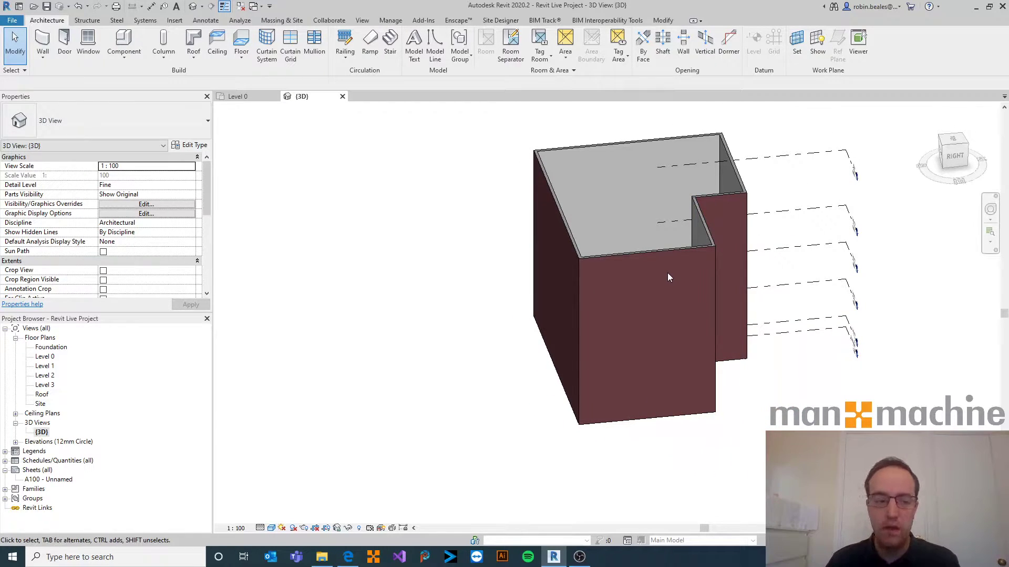
# Step: Open the North elevation to see the walls against the levels
pyautogui.click(16, 442)
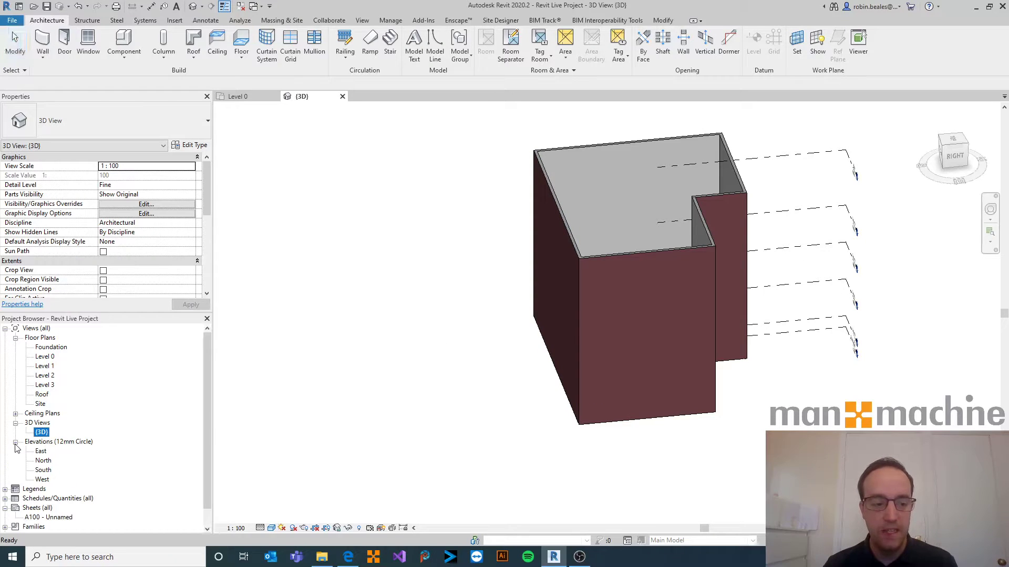
pyautogui.doubleClick(44, 462)
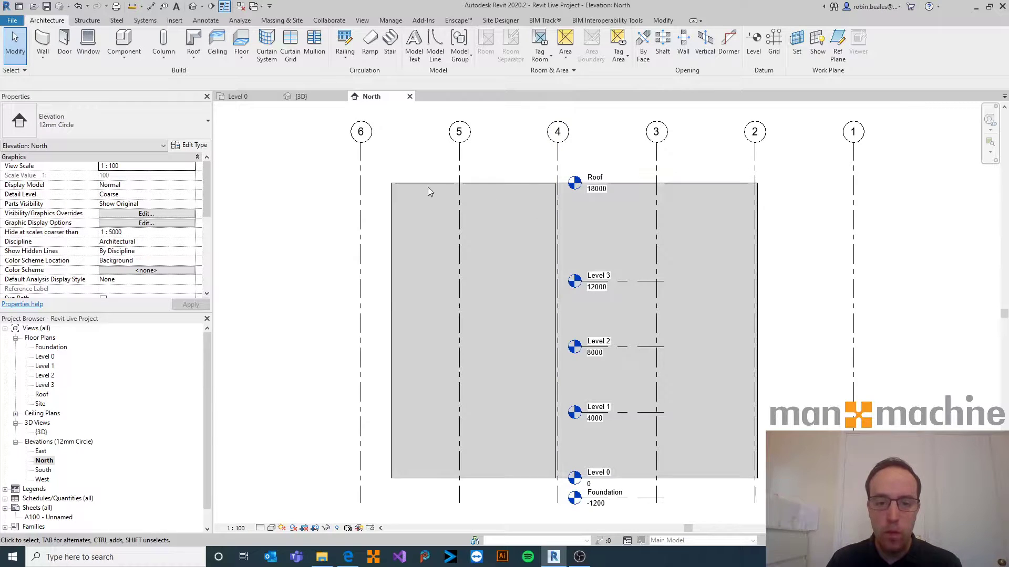
pyautogui.moveTo(491, 327); pyautogui.dragTo(430, 309, button='middle')
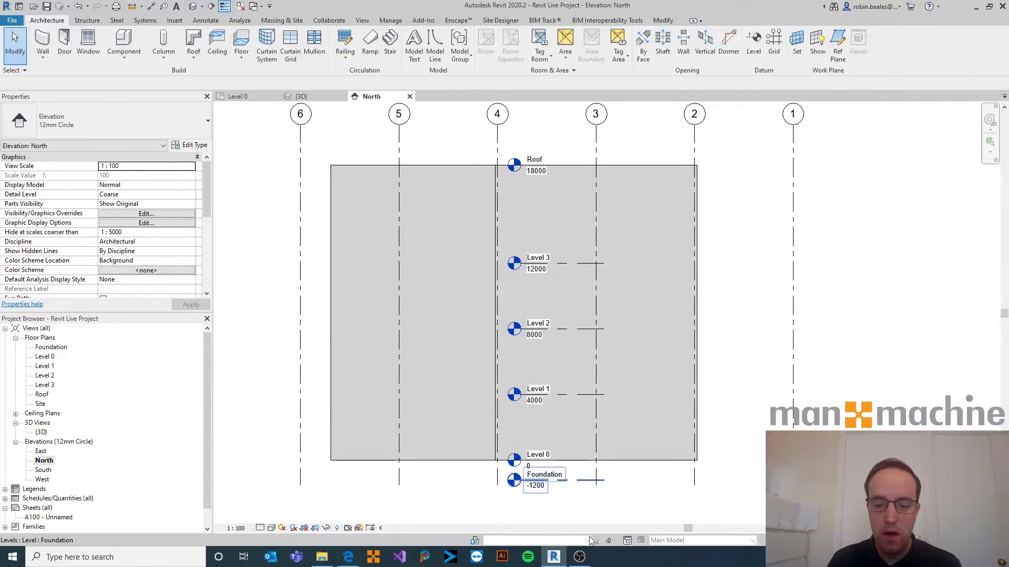
# Step: Extend the head ends of all the aligned level lines outwards past grid 6, using the Foundation level
pyautogui.click(586, 488)
pyautogui.scroll(-2, 560, 497)
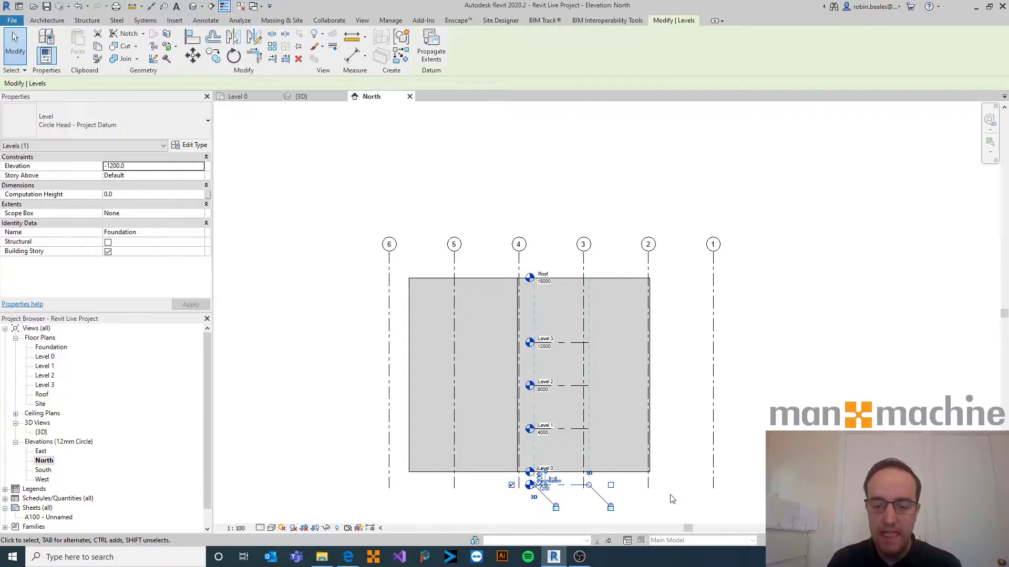
pyautogui.click(692, 487)
pyautogui.scroll(3, 589, 457)
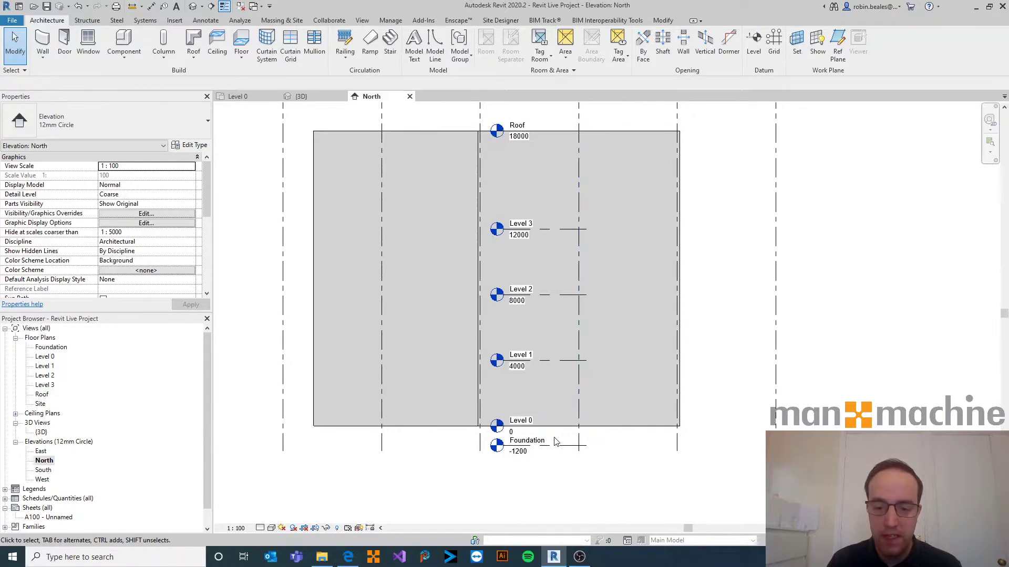
pyautogui.click(560, 450)
pyautogui.scroll(3, 503, 441)
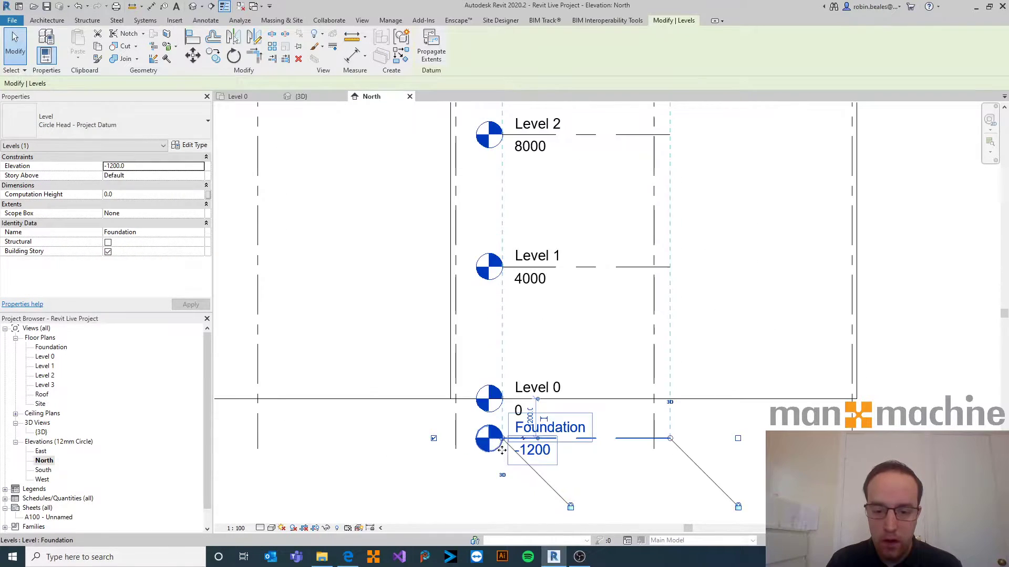
pyautogui.scroll(-4, 503, 441)
pyautogui.moveTo(503, 440); pyautogui.dragTo(218, 438)
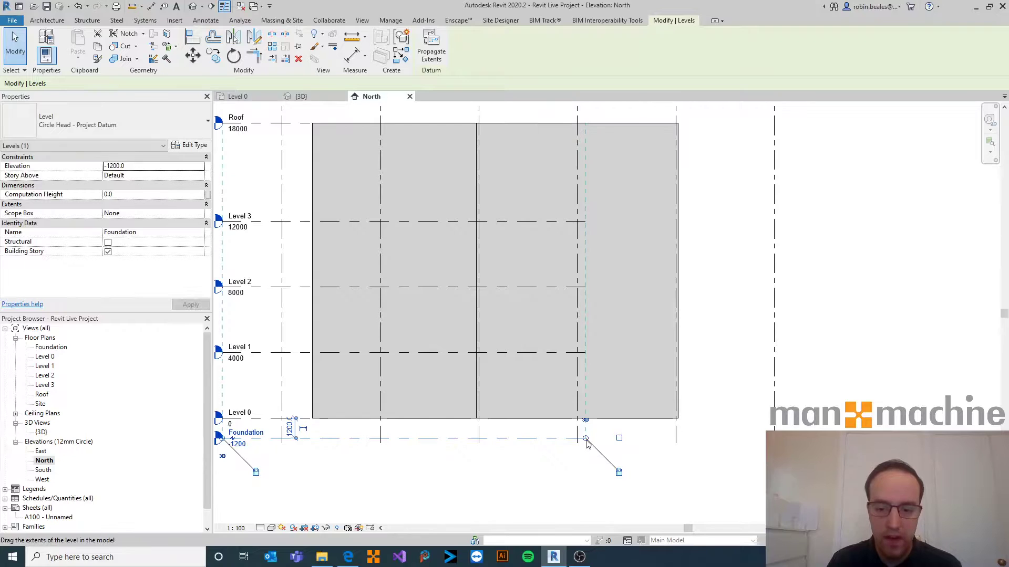
# Step: Extend the opposite ends of the aligned level lines beyond grid 1 and deselect the Foundation level
pyautogui.moveTo(586, 440); pyautogui.dragTo(905, 438)
pyautogui.click(741, 488)
pyautogui.scroll(-3, 696, 456)
pyautogui.scroll(1, 653, 443)
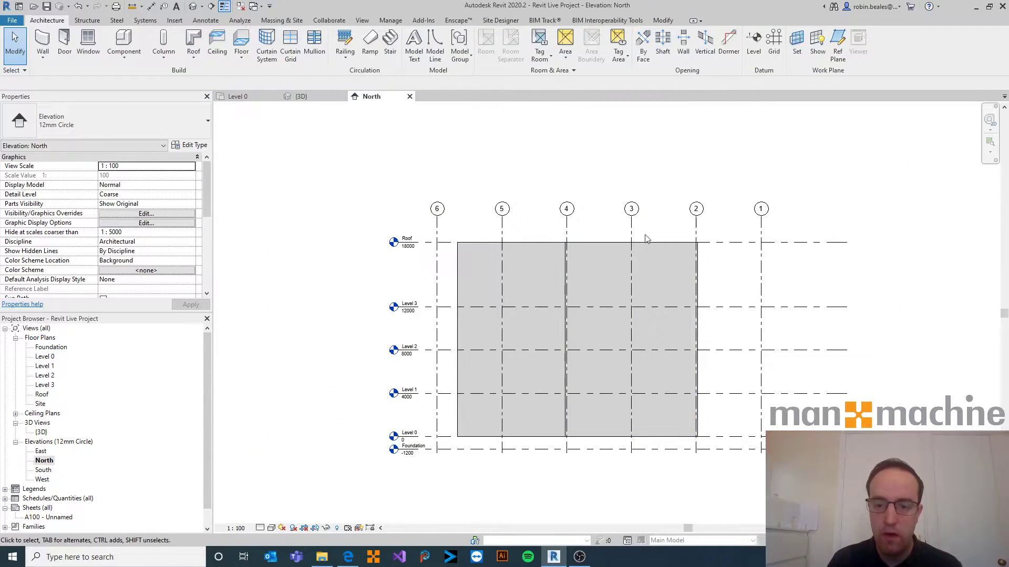
# Step: Select the whole chain of exterior walls and set their top constraint to Up to level: Level 3
pyautogui.moveTo(645, 480); pyautogui.dragTo(666, 467, button='middle')
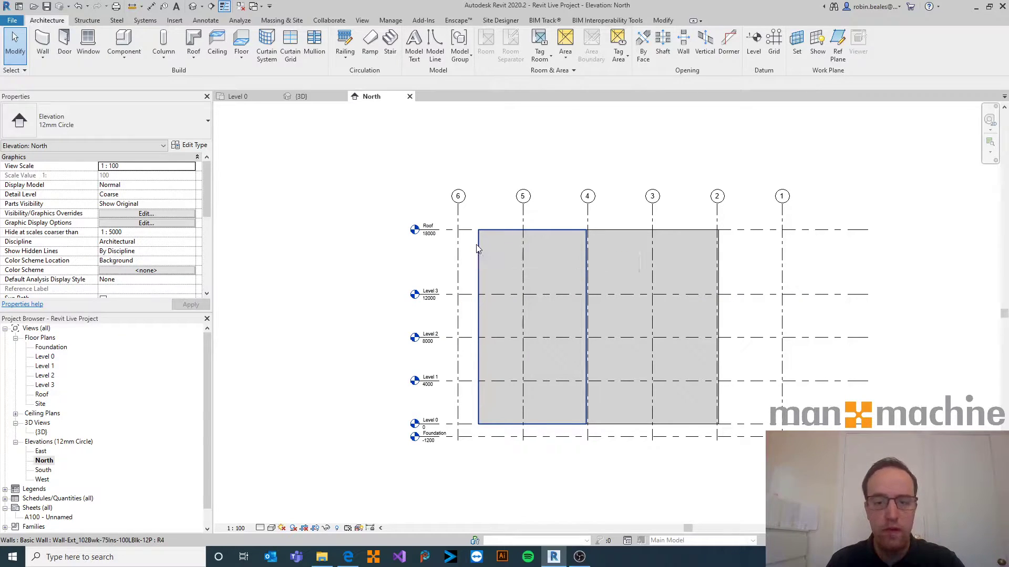
pyautogui.press('Tab')
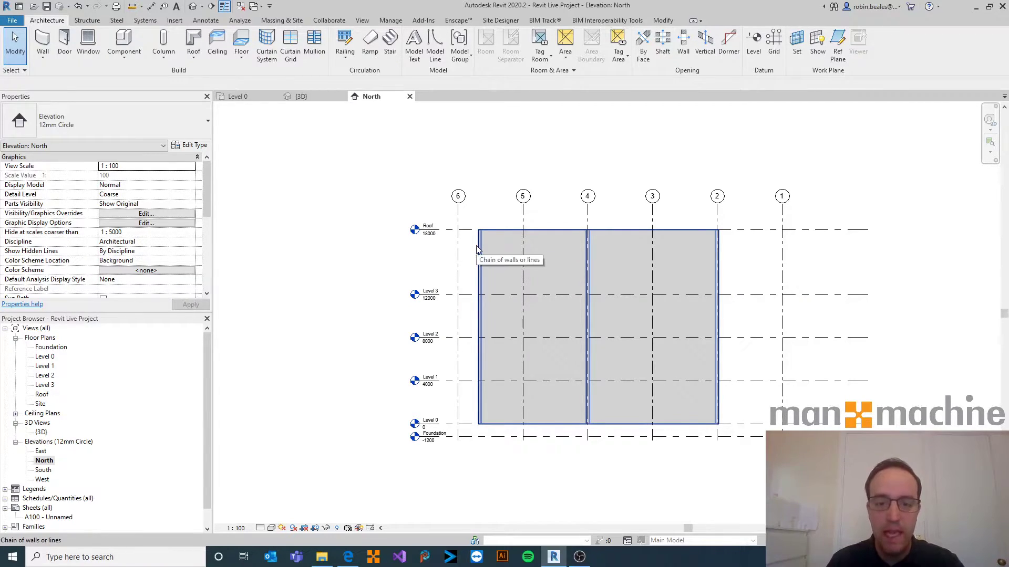
pyautogui.click(476, 245)
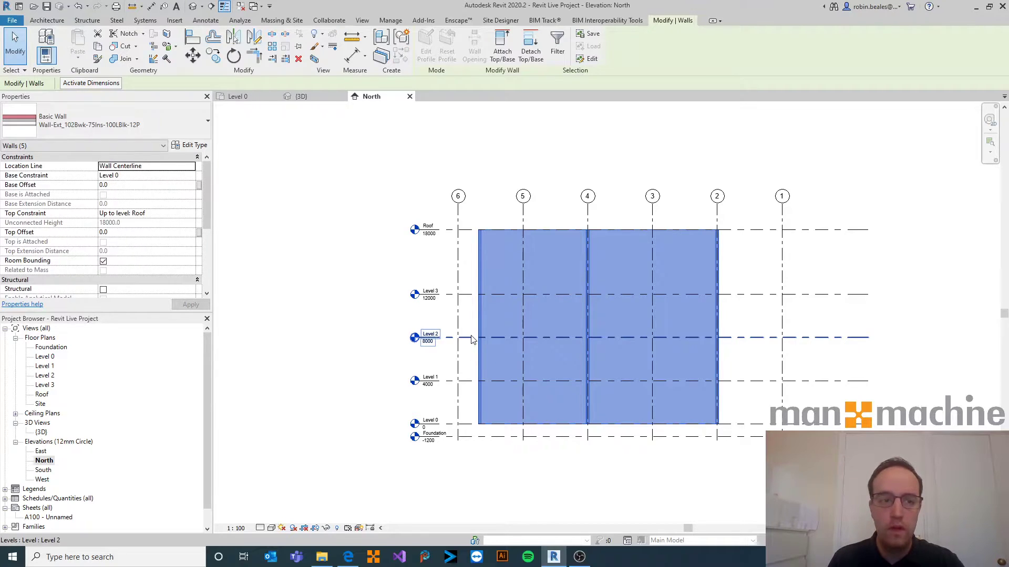
pyautogui.click(175, 215)
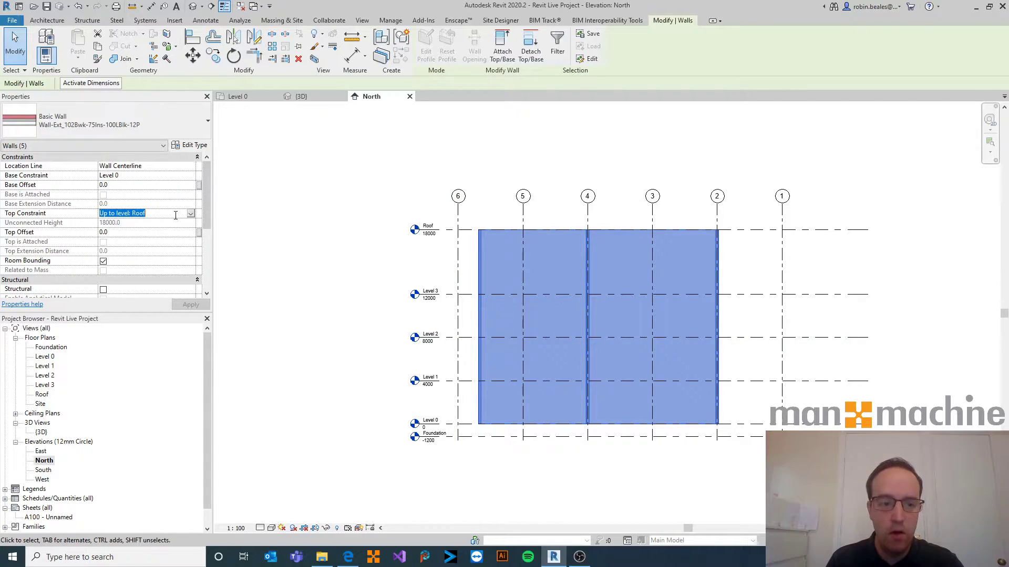
pyautogui.click(190, 215)
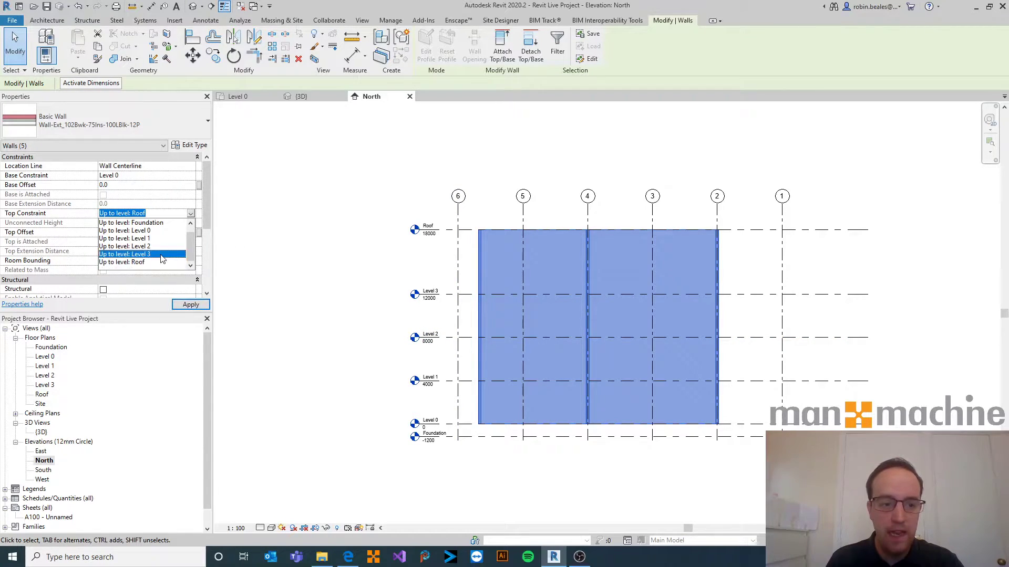
pyautogui.click(163, 260)
pyautogui.click(181, 306)
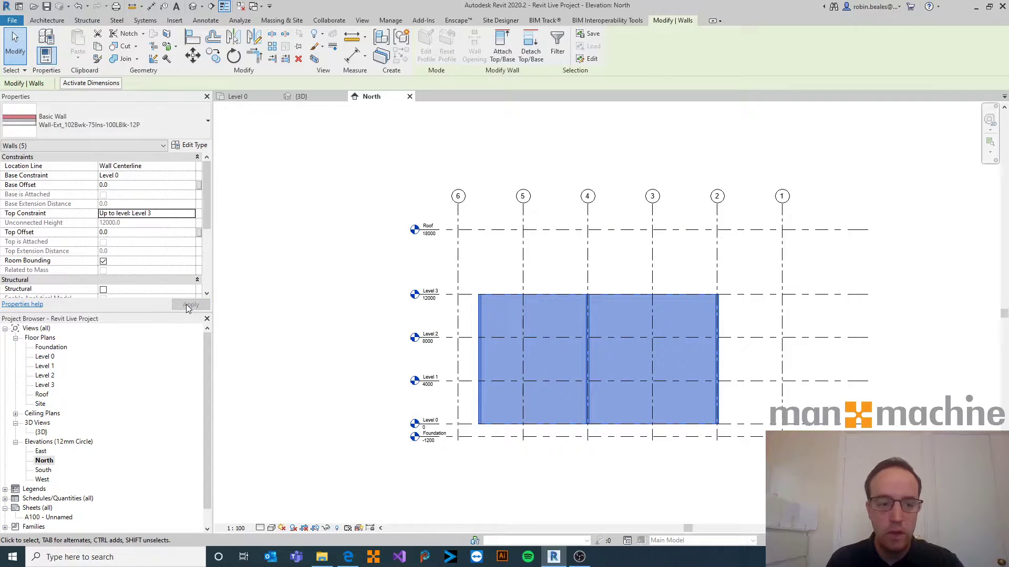
# Step: Set the top constraint of the selected walls to Up to level: Roof and deselect them
pyautogui.click(192, 216)
pyautogui.click(190, 215)
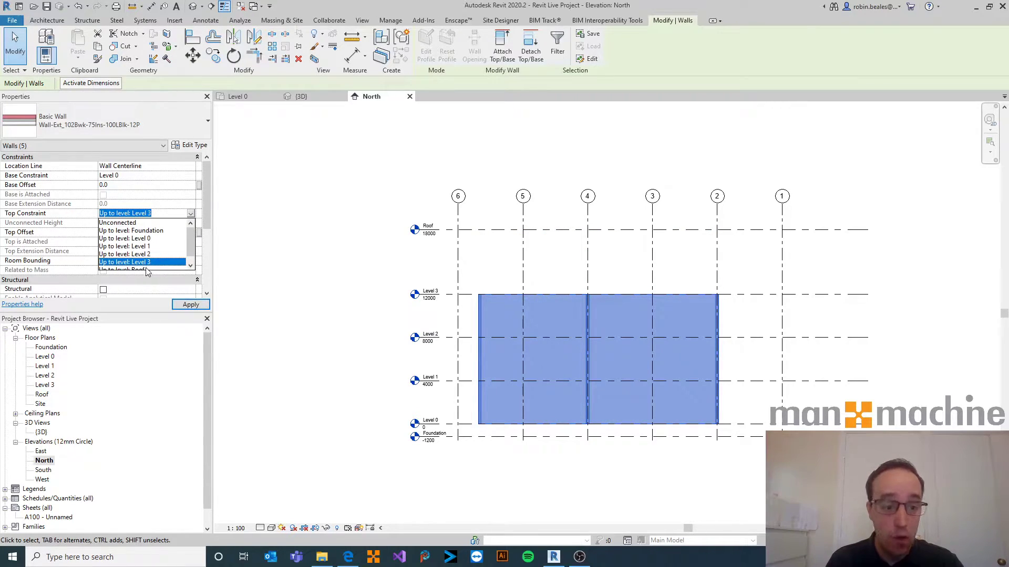
pyautogui.click(147, 268)
pyautogui.click(190, 304)
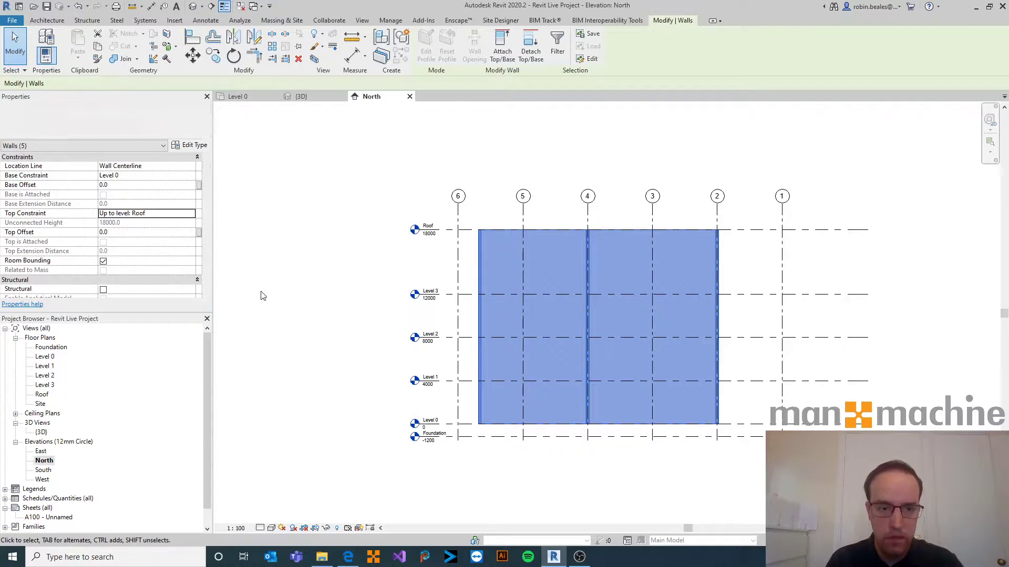
pyautogui.click(330, 321)
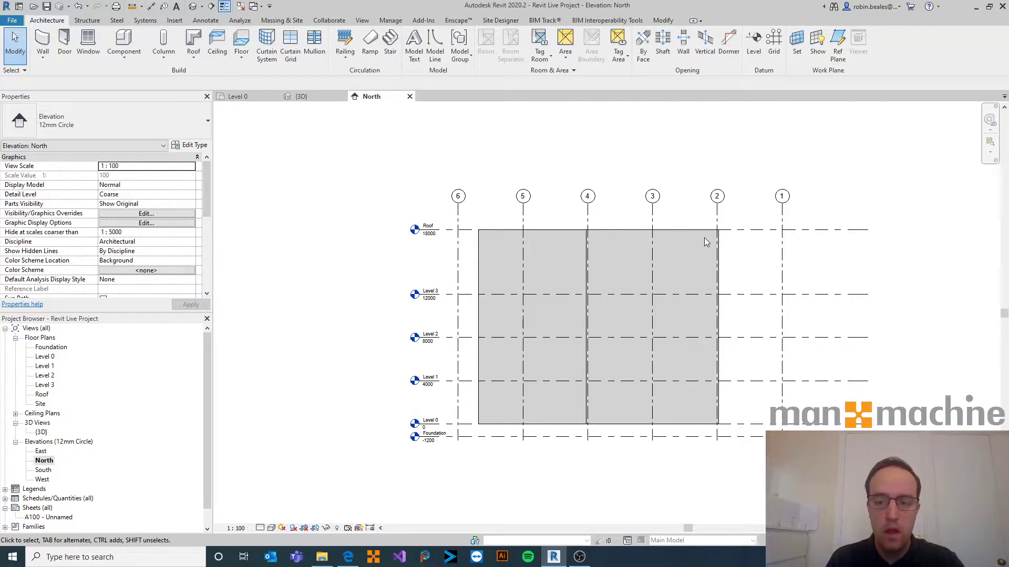
# Step: Try moving the Roof level line upwards in the North elevation and undo the move
pyautogui.click(748, 231)
pyautogui.moveTo(748, 230); pyautogui.dragTo(748, 155)
pyautogui.click(764, 250)
pyautogui.hotkey('ctrl', 'z')
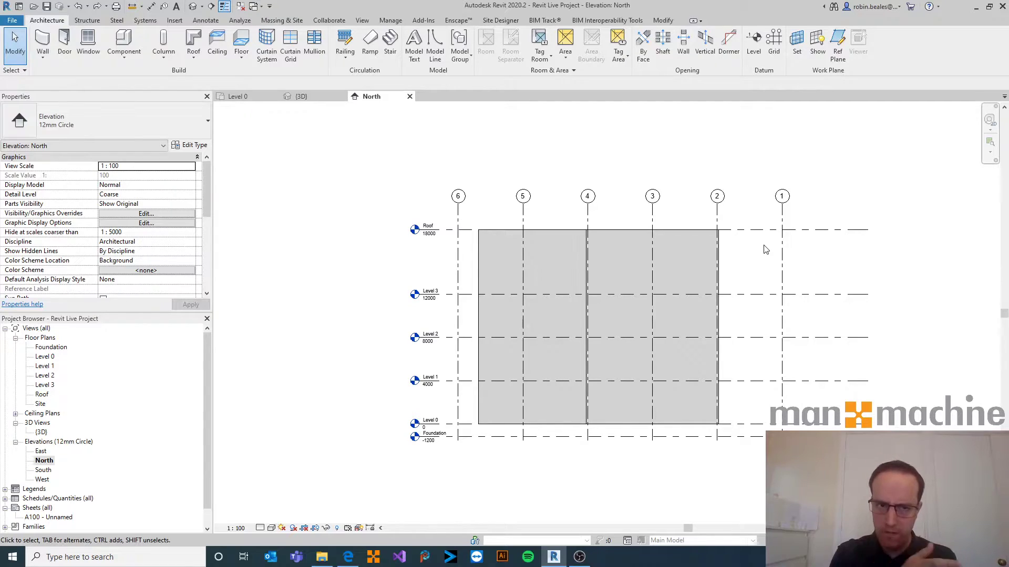
# Step: Close the North elevation and the 3D view to return to the Level 0 plan
pyautogui.moveTo(661, 176); pyautogui.dragTo(622, 177, button='middle')
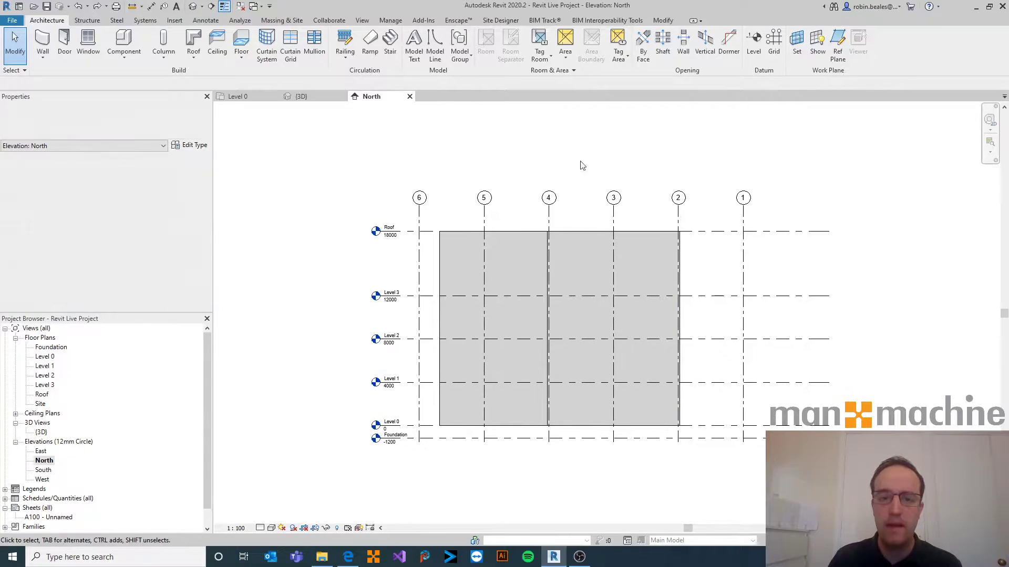
pyautogui.click(409, 97)
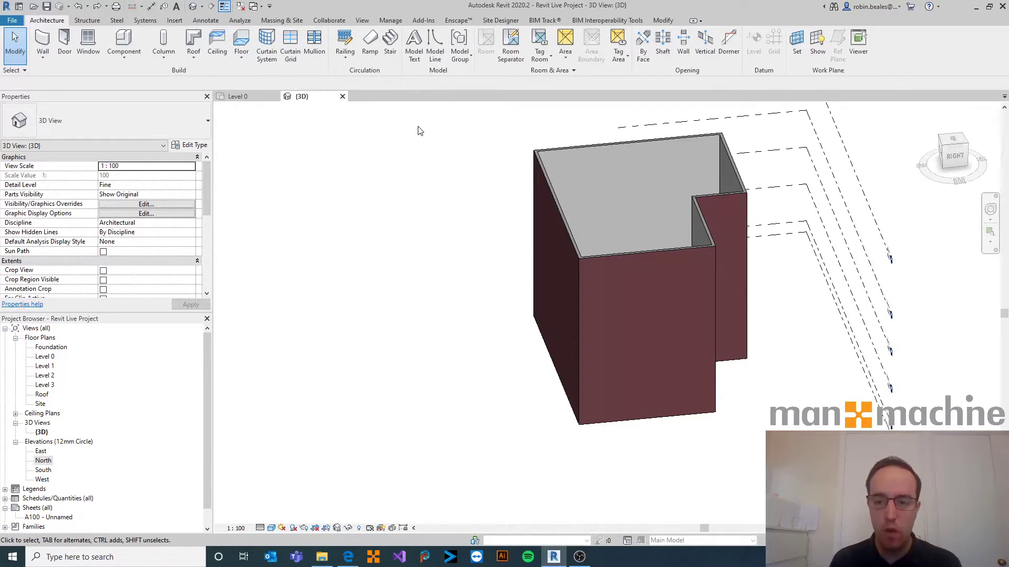
pyautogui.click(342, 97)
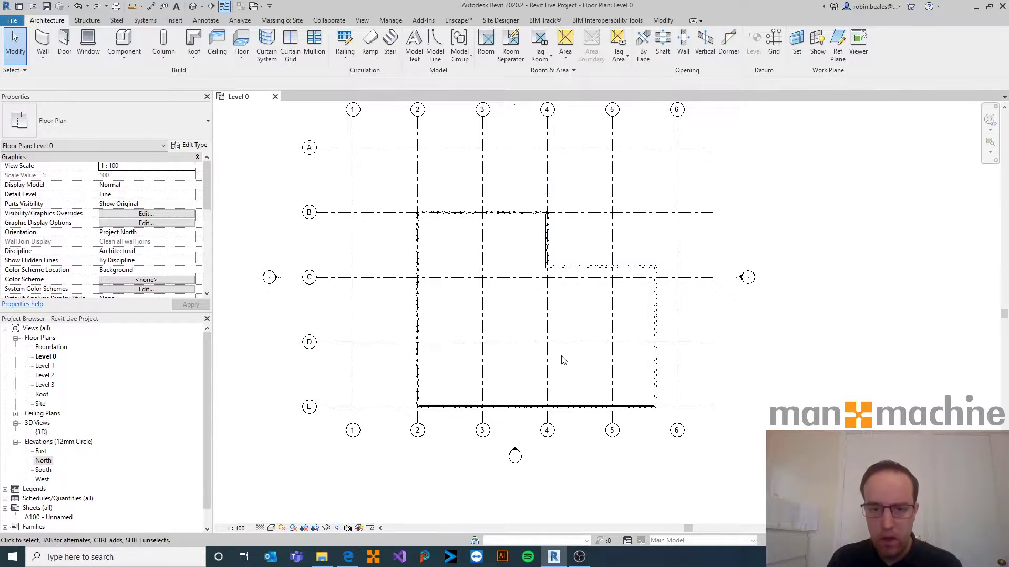
# Step: Turn Thin Lines off to compare line weights at the wall corner by grids B and 4, and turn it on again
pyautogui.scroll(2, 527, 367)
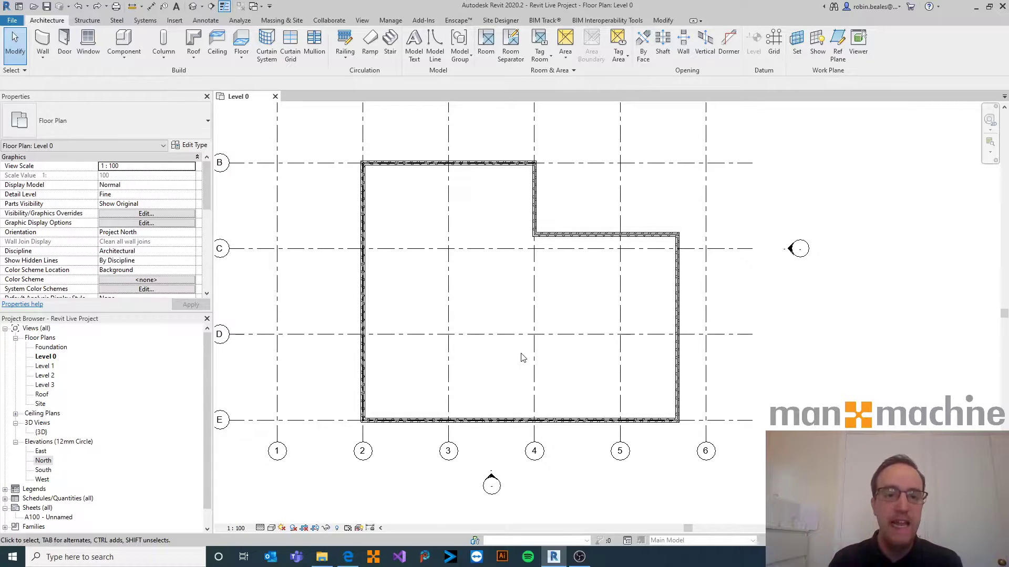
pyautogui.scroll(5, 465, 244)
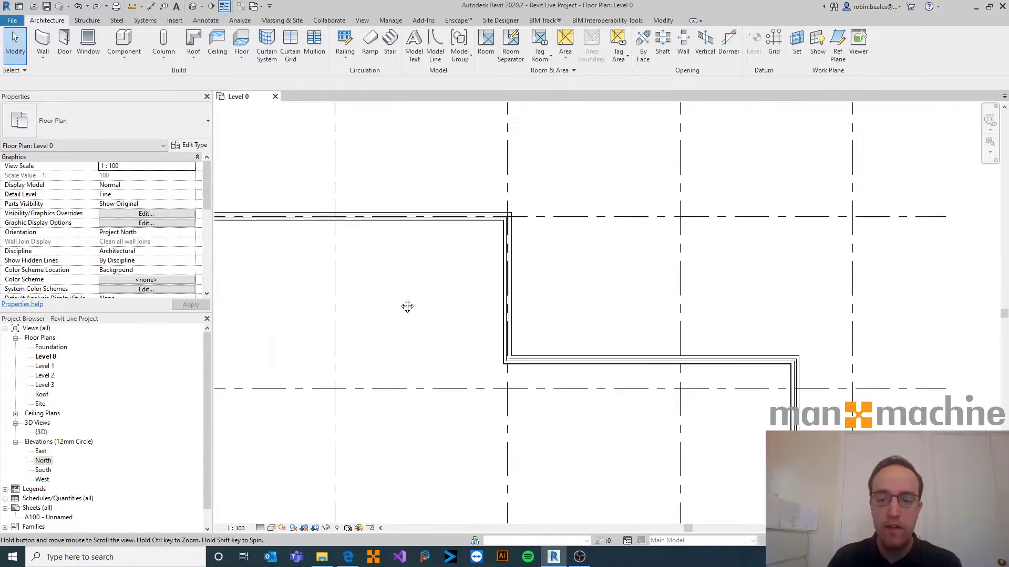
pyautogui.scroll(3, 491, 239)
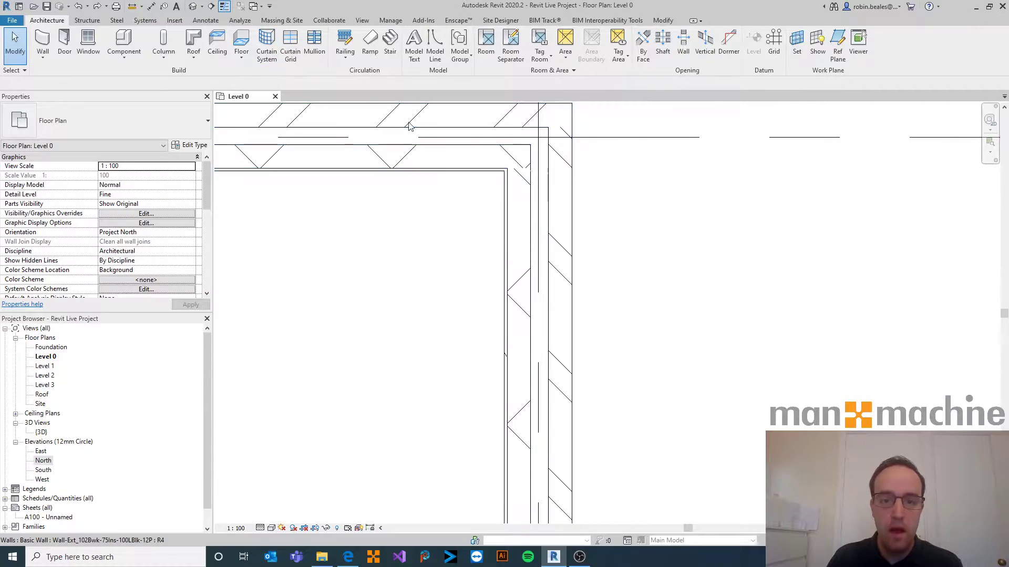
pyautogui.click(226, 5)
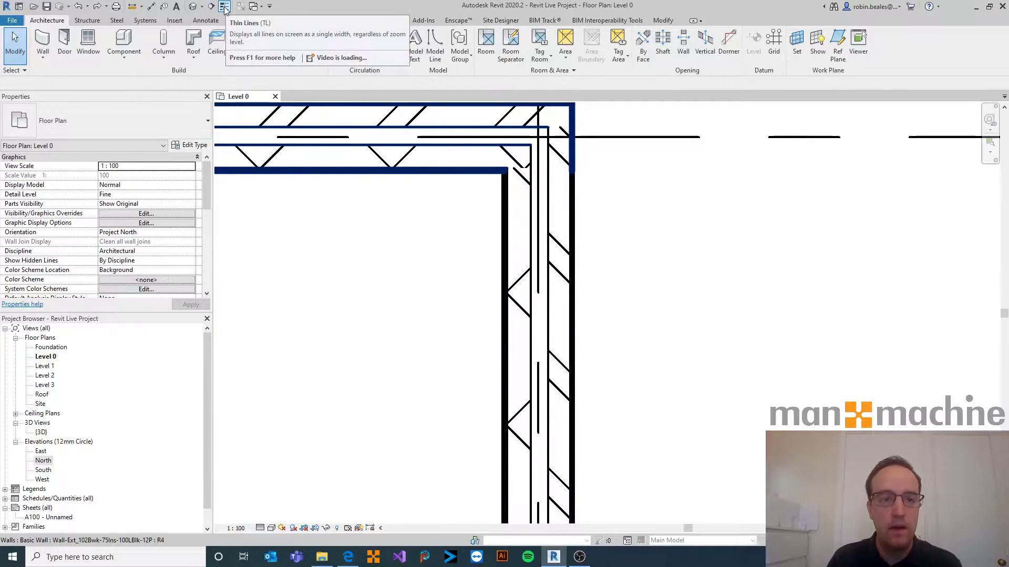
pyautogui.press('t')
pyautogui.press('l')
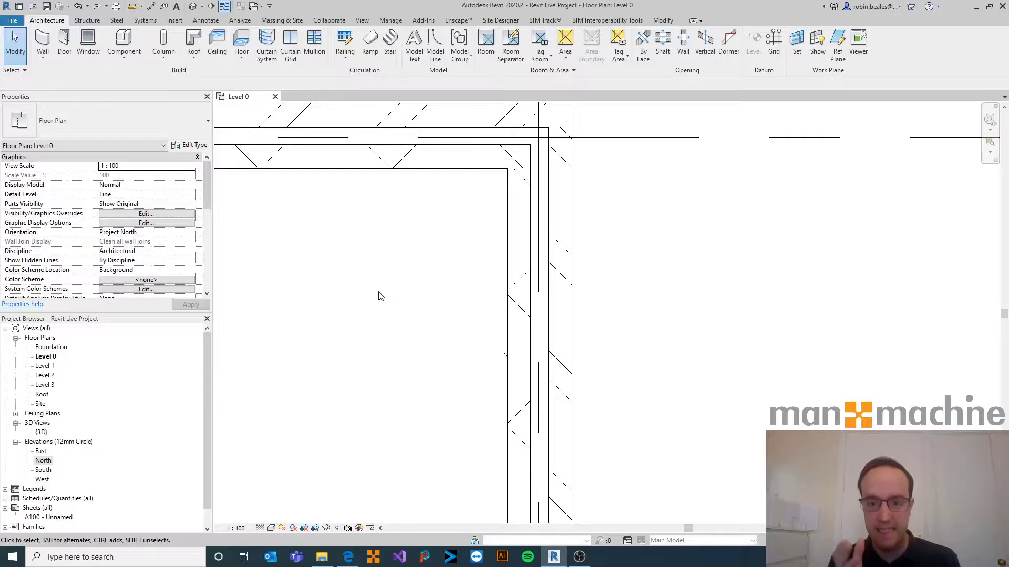
# Step: Flip the orientation of the wall on grid 4, flip it back and deselect it
pyautogui.click(522, 290)
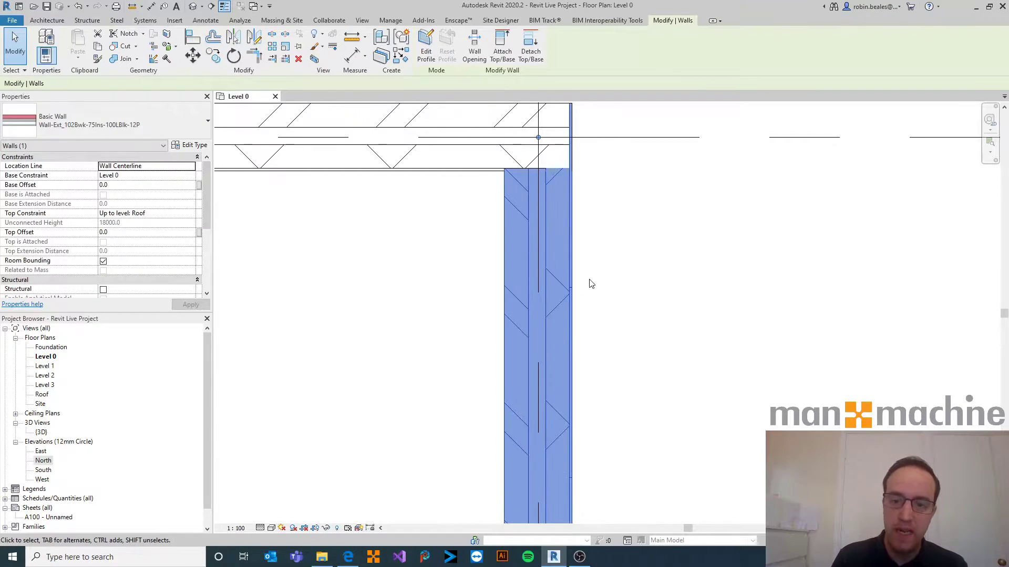
pyautogui.press('space')
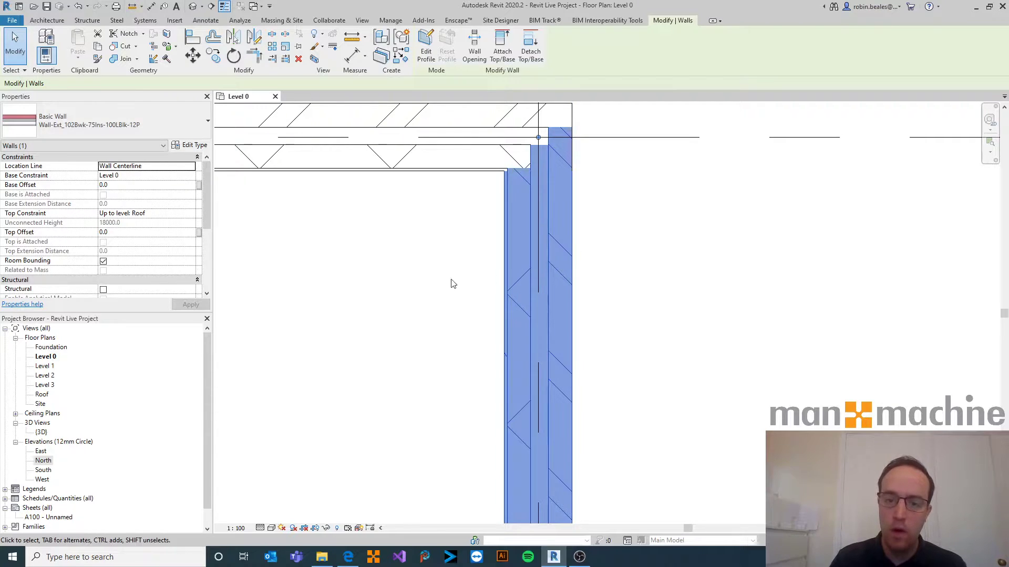
pyautogui.click(473, 282)
# Step: Start a floor on Level 0 and create its boundary by picking all six exterior walls, extended into the wall core
pyautogui.scroll(-6, 505, 225)
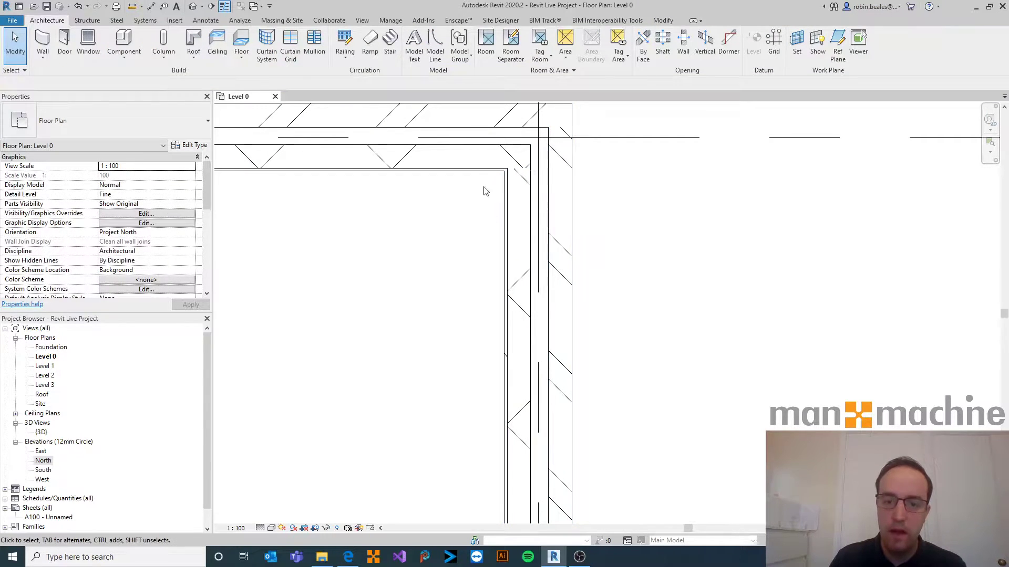
pyautogui.scroll(-5, 460, 276)
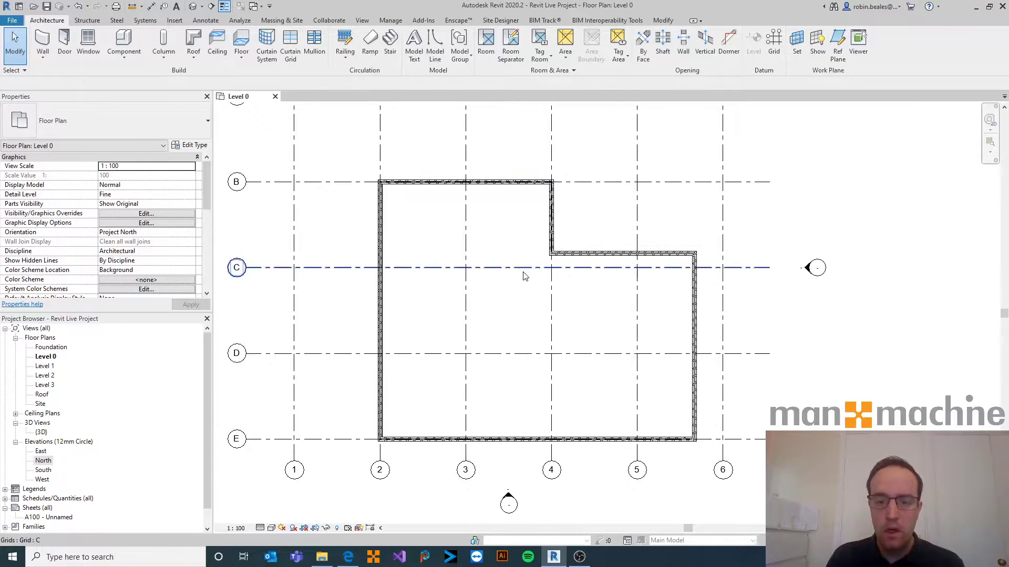
pyautogui.moveTo(518, 273); pyautogui.dragTo(505, 279, button='middle')
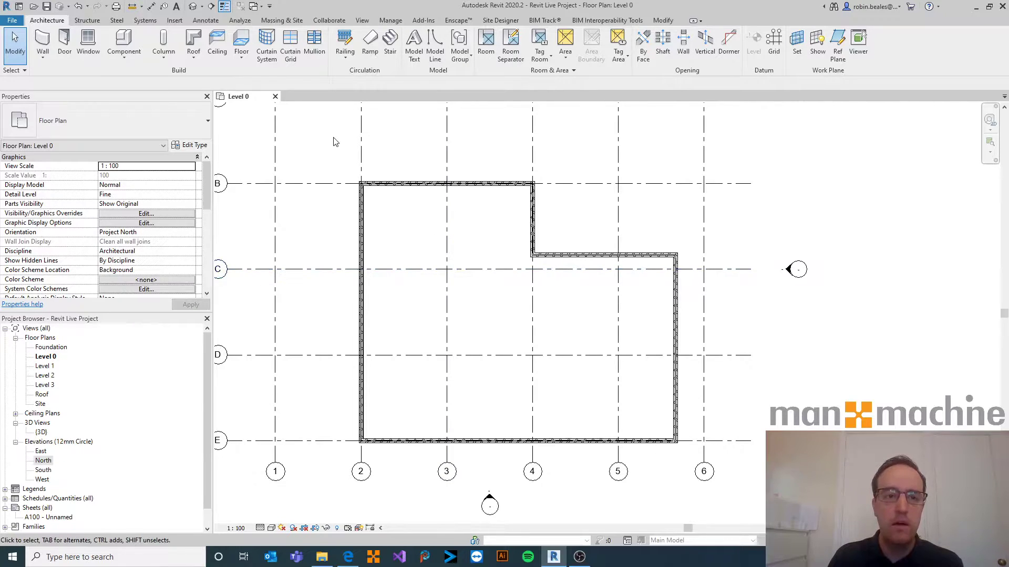
pyautogui.click(241, 40)
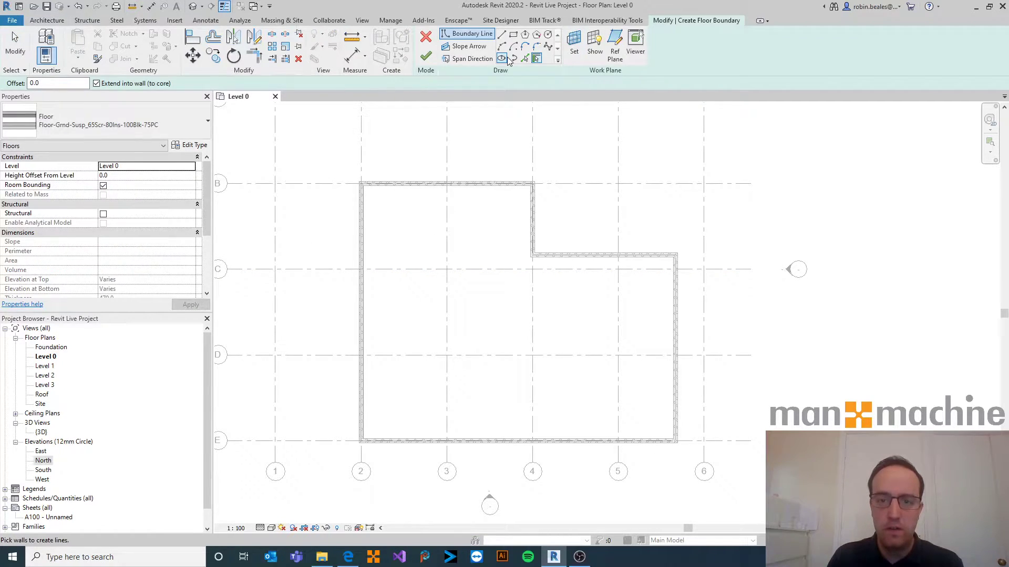
pyautogui.click(536, 59)
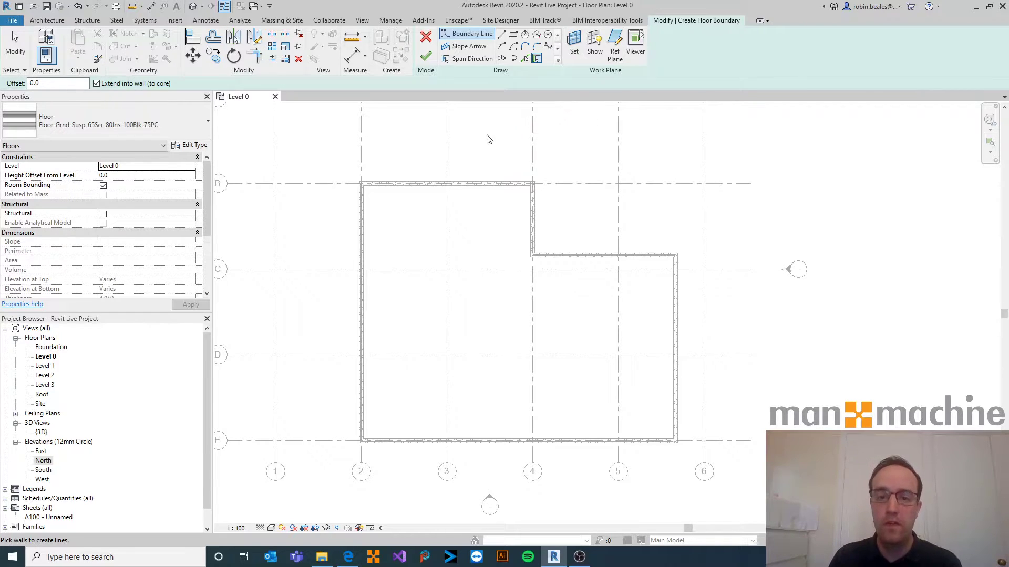
pyautogui.click(475, 183)
pyautogui.click(532, 221)
pyautogui.click(575, 256)
pyautogui.click(676, 368)
pyautogui.click(534, 441)
pyautogui.click(362, 363)
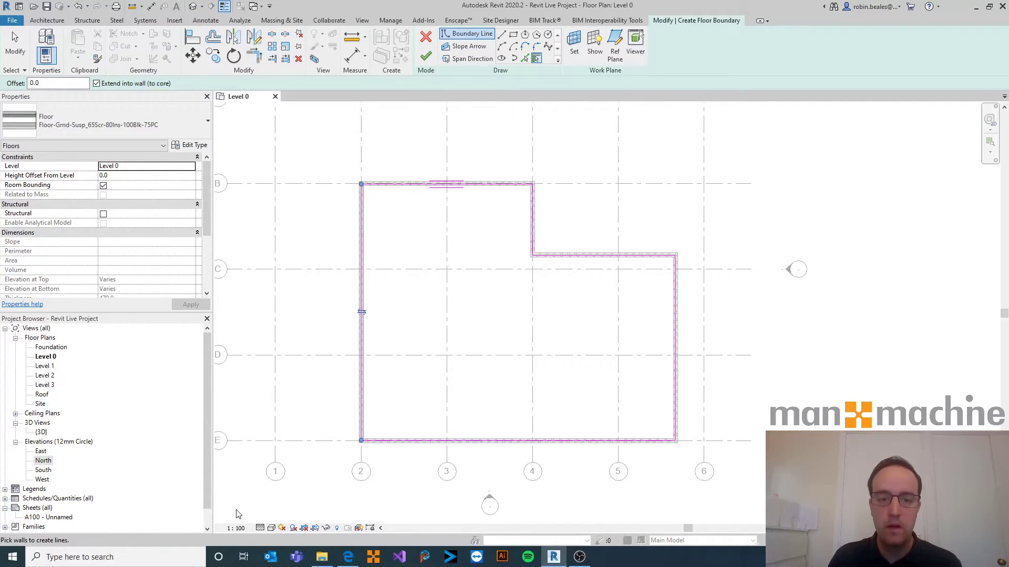
# Step: Change the floor type to Floor-Grnd-Bearing_65Scr-90Ins-125Conc-50SBld-150Hcore and finish the floor sketch
pyautogui.click(69, 129)
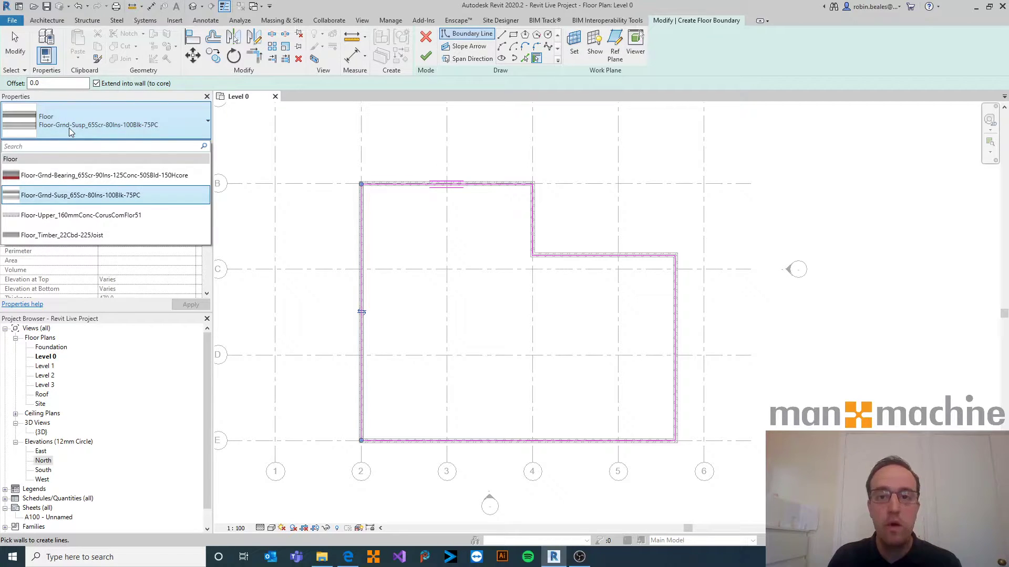
pyautogui.click(59, 177)
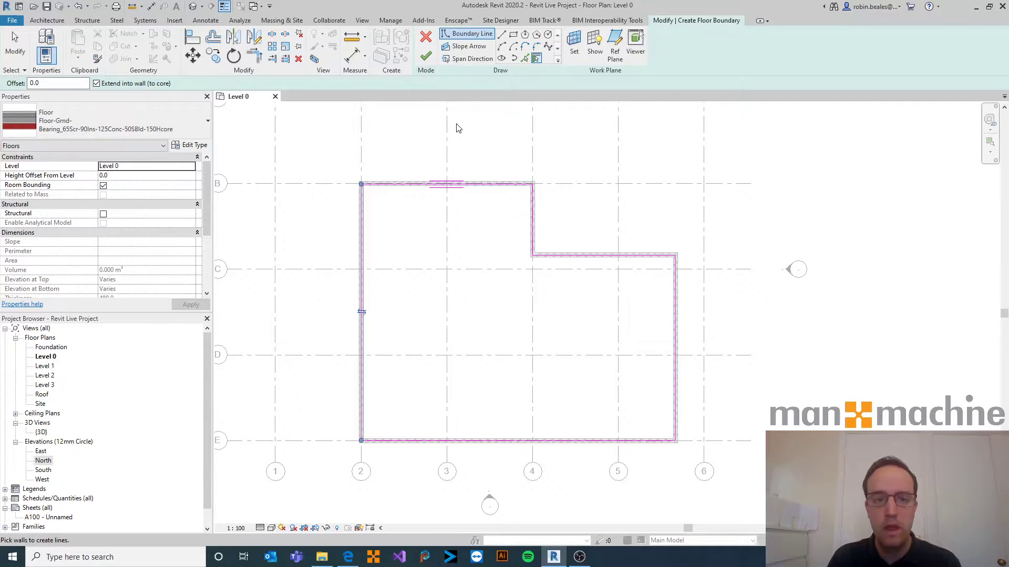
pyautogui.click(429, 58)
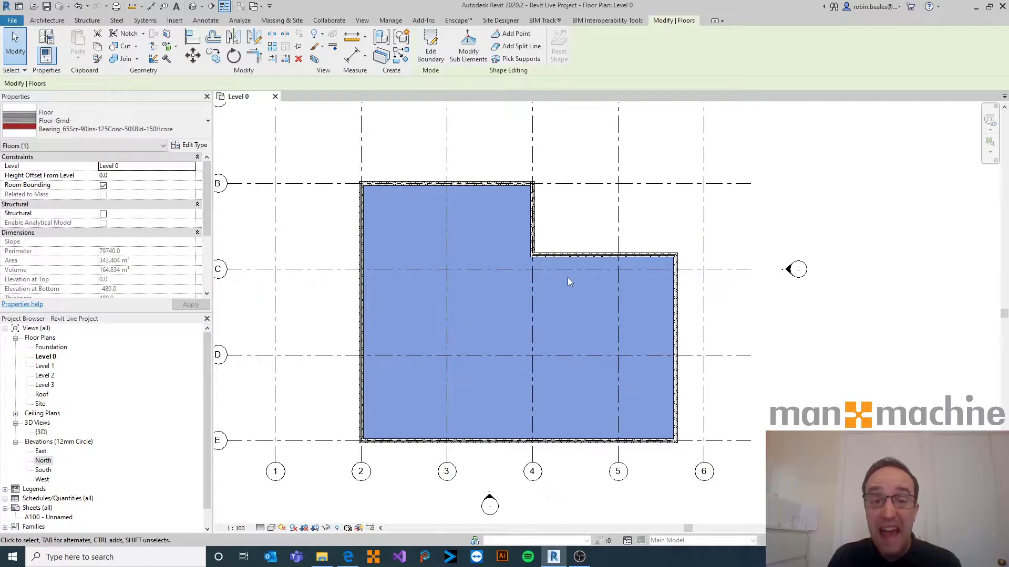
# Step: Edit the floor's boundary and flip the sketch line along grid B to the inner side of the wall core
pyautogui.click(432, 43)
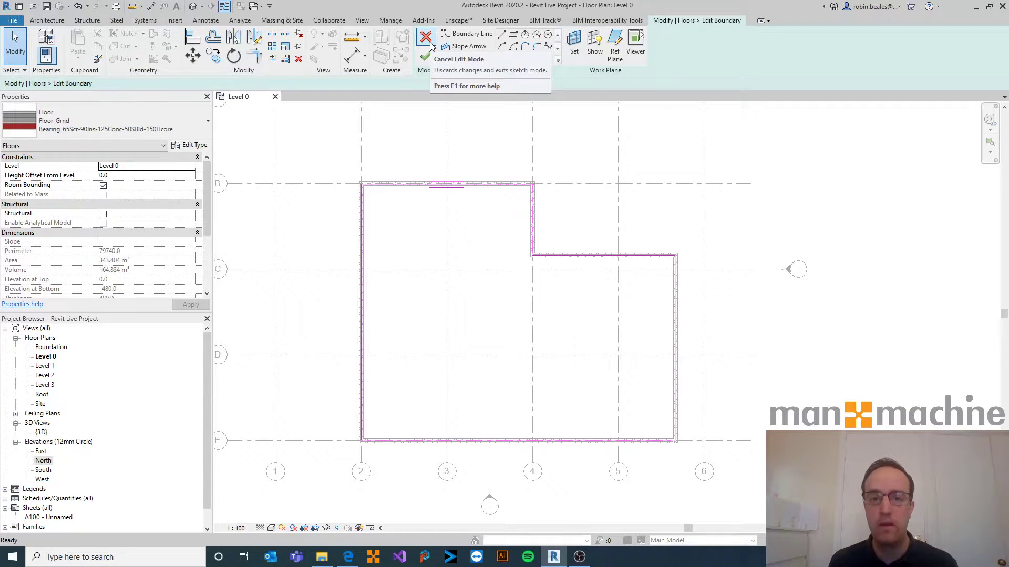
pyautogui.scroll(6, 479, 191)
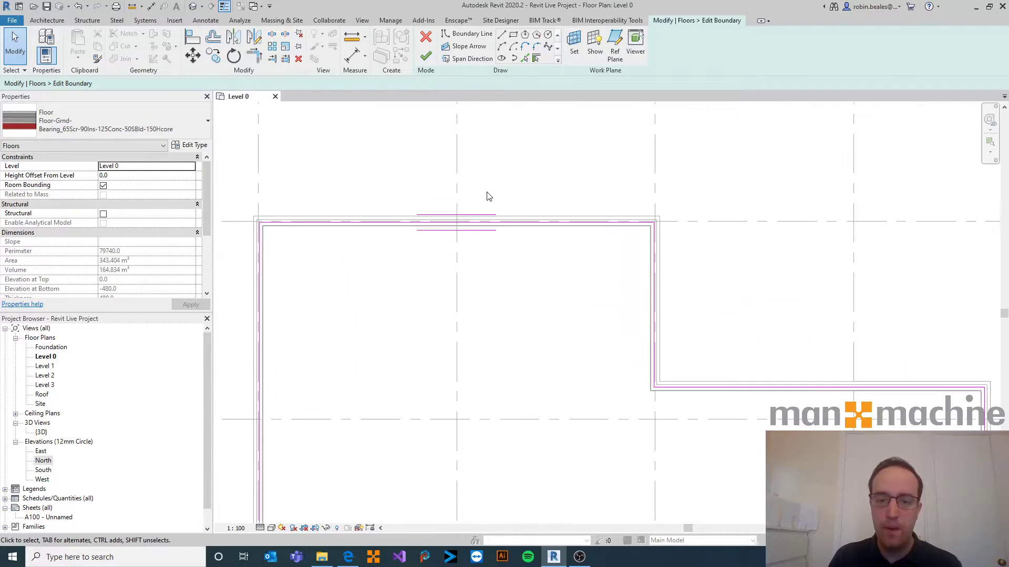
pyautogui.scroll(2, 517, 260)
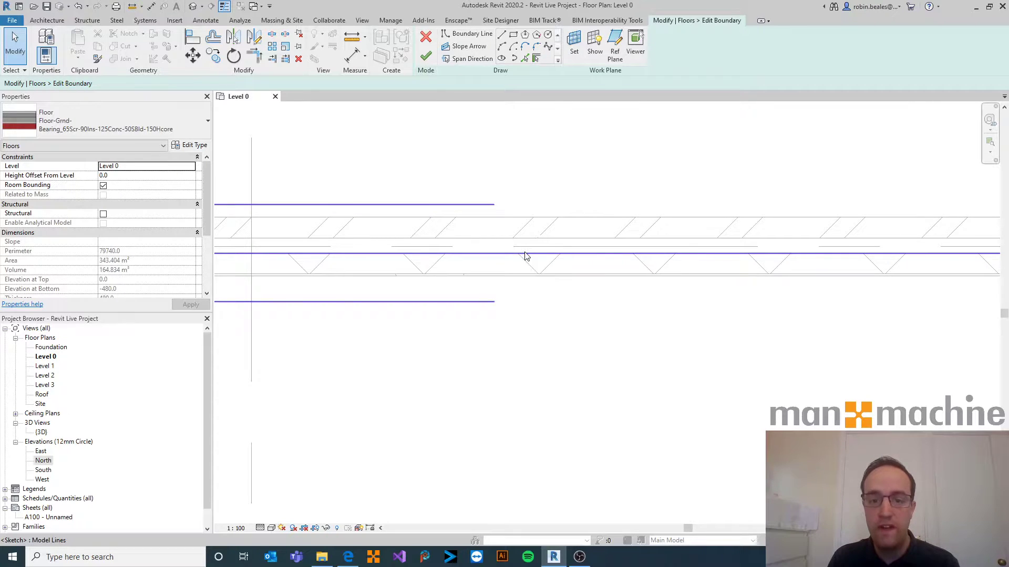
pyautogui.scroll(-2, 525, 256)
pyautogui.click(525, 254)
pyautogui.scroll(-2, 524, 255)
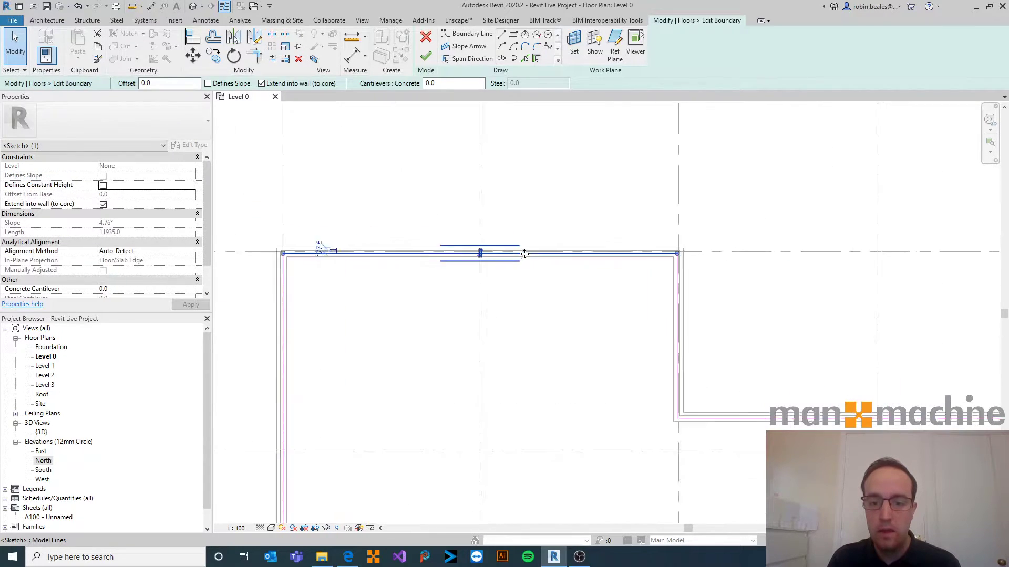
pyautogui.scroll(5, 508, 255)
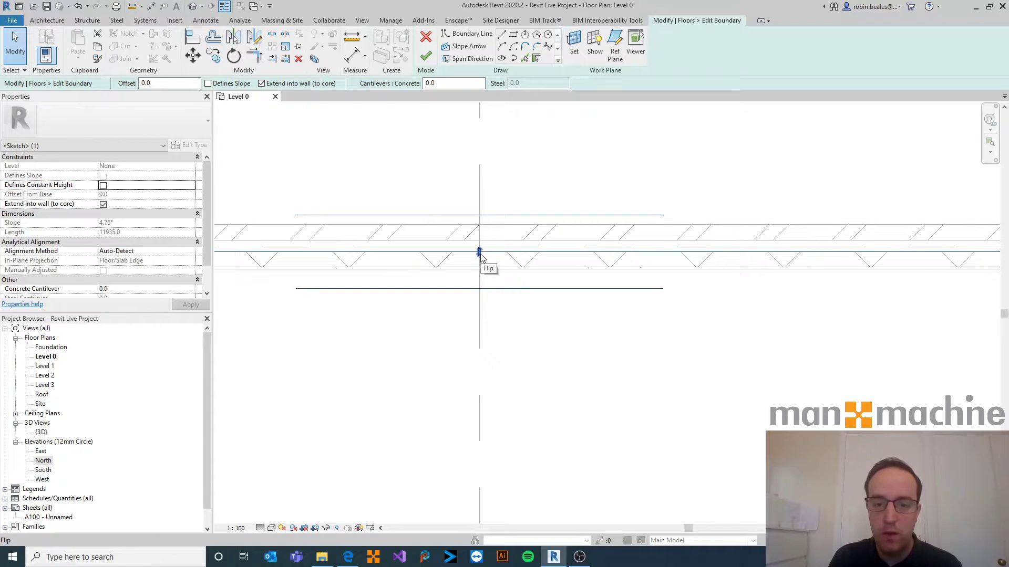
pyautogui.click(480, 253)
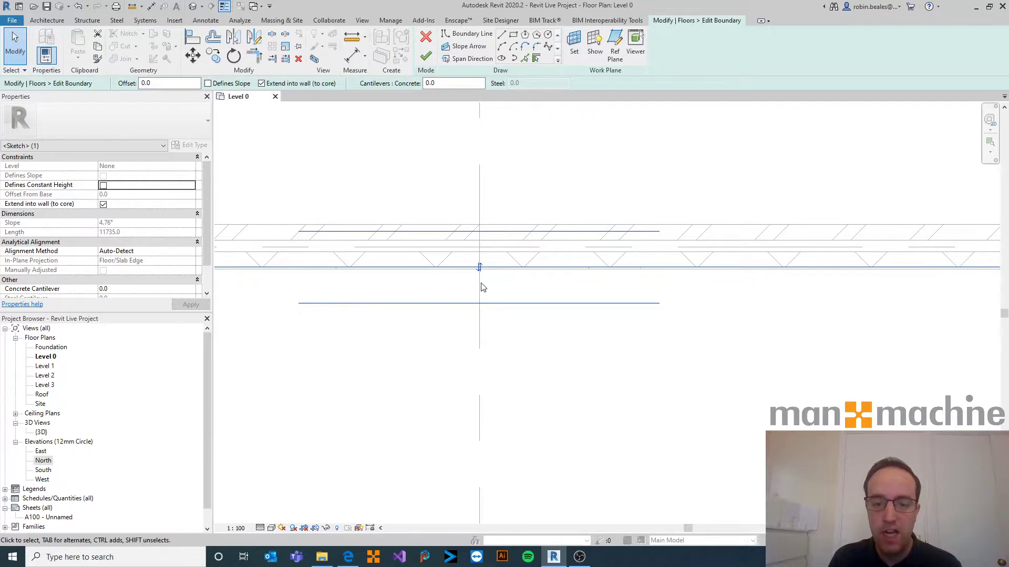
# Step: Flip the grid B floor sketch line to the outer face of the inner blockwork and finish the boundary edit
pyautogui.scroll(4, 478, 278)
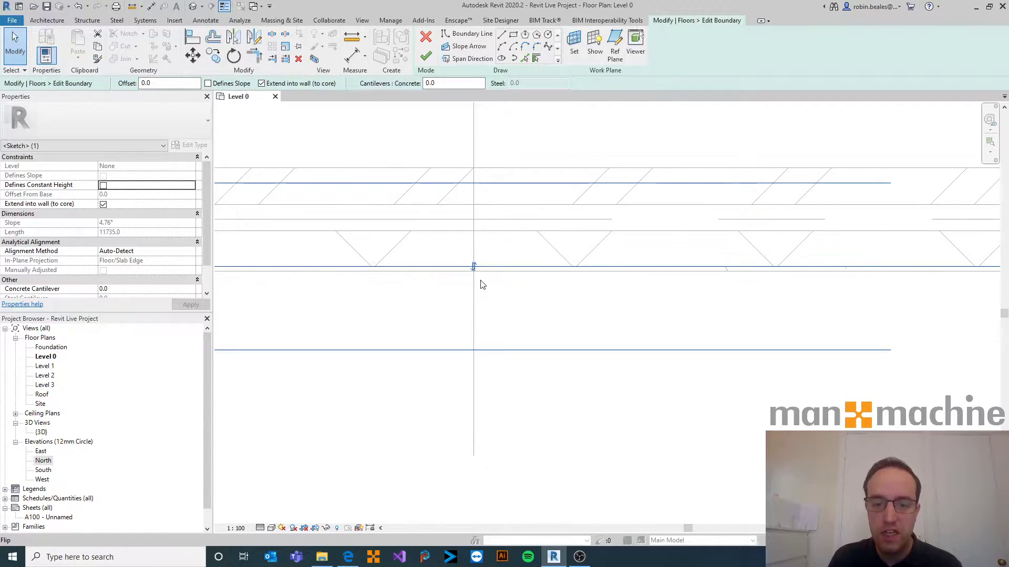
pyautogui.click(473, 268)
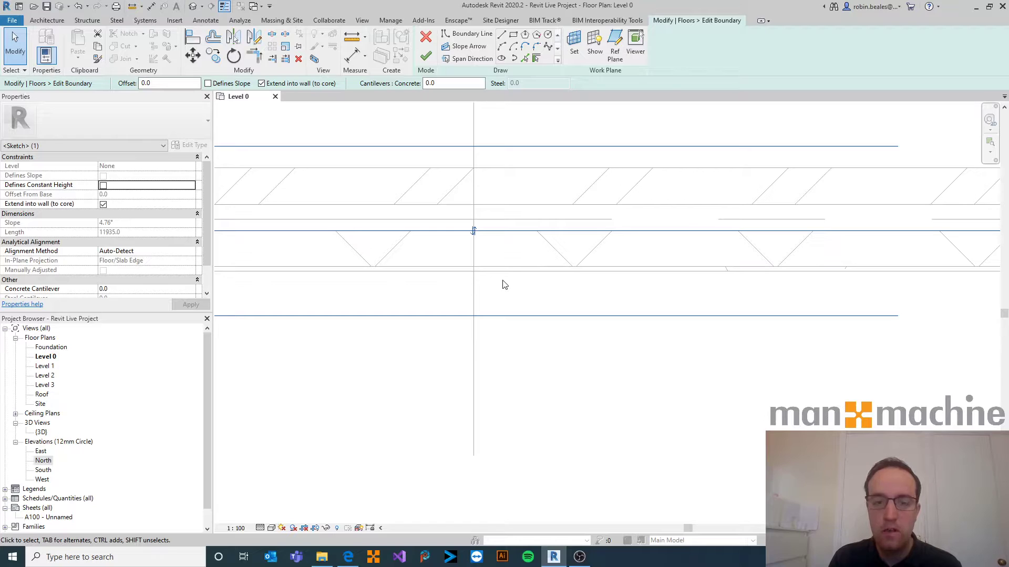
pyautogui.scroll(-10, 504, 285)
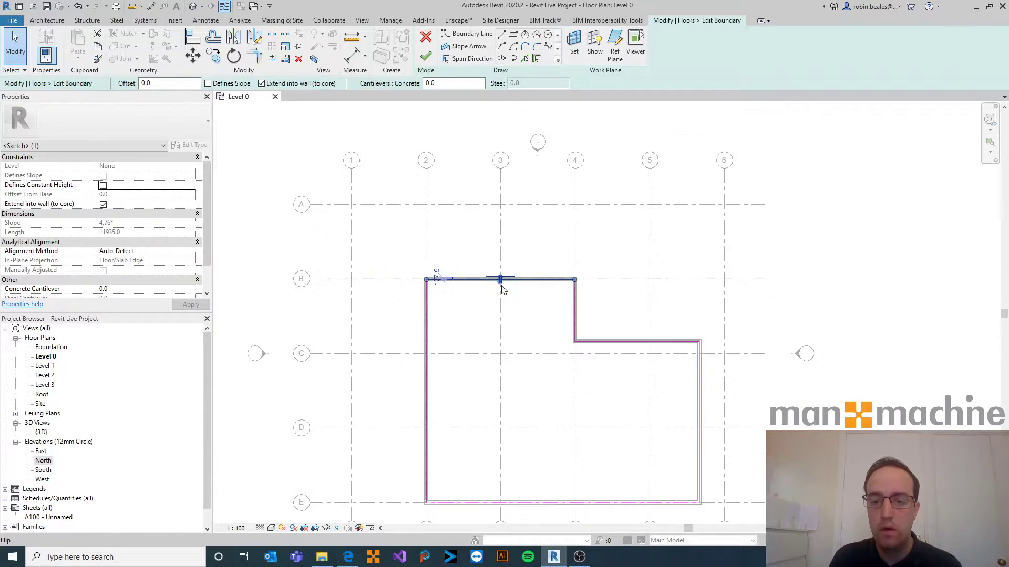
pyautogui.click(596, 331)
pyautogui.moveTo(597, 331); pyautogui.dragTo(574, 286, button='middle')
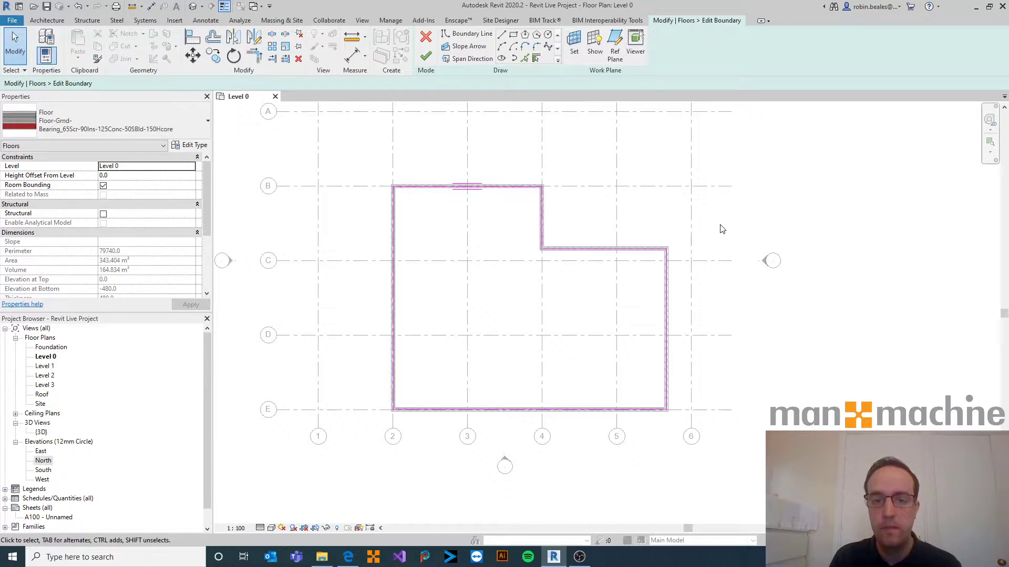
pyautogui.click(426, 57)
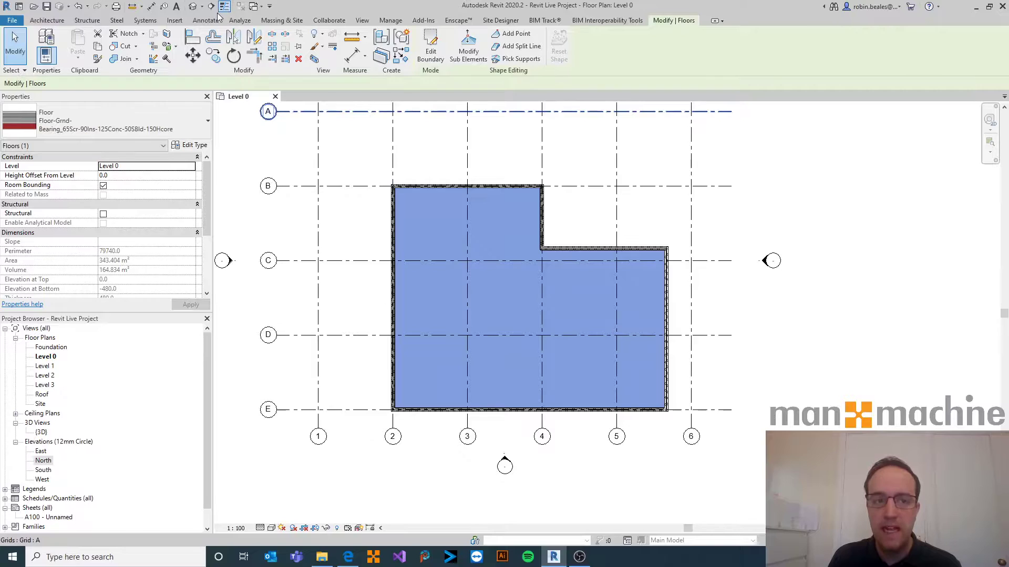
# Step: Inspect the walls and floor in the 3D view, orbiting around the building, and return to the Level 0 plan
pyautogui.click(193, 10)
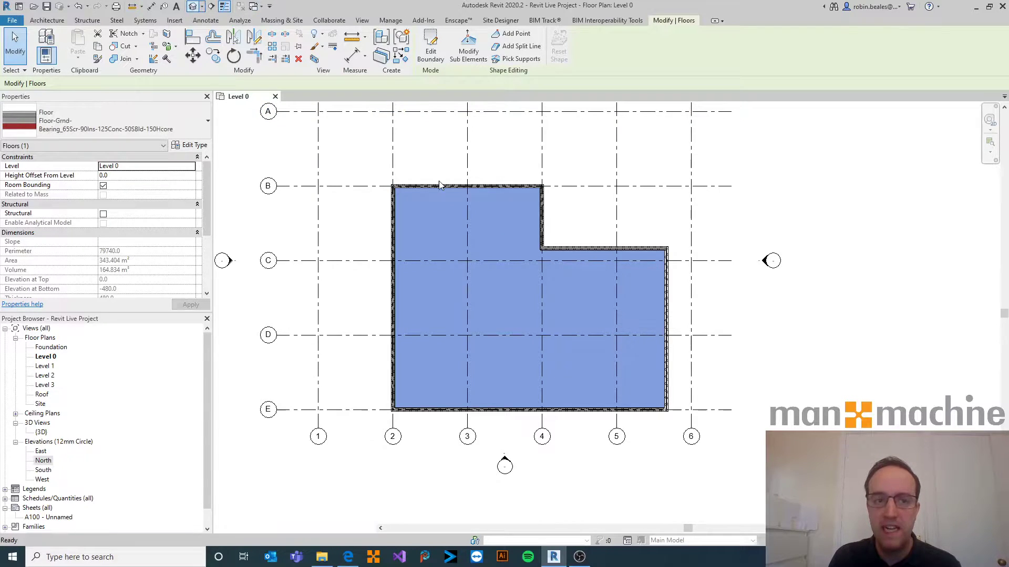
pyautogui.keyDown('shift'); pyautogui.moveTo(406, 407); pyautogui.dragTo(542, 394, button='middle'); pyautogui.keyUp('shift')
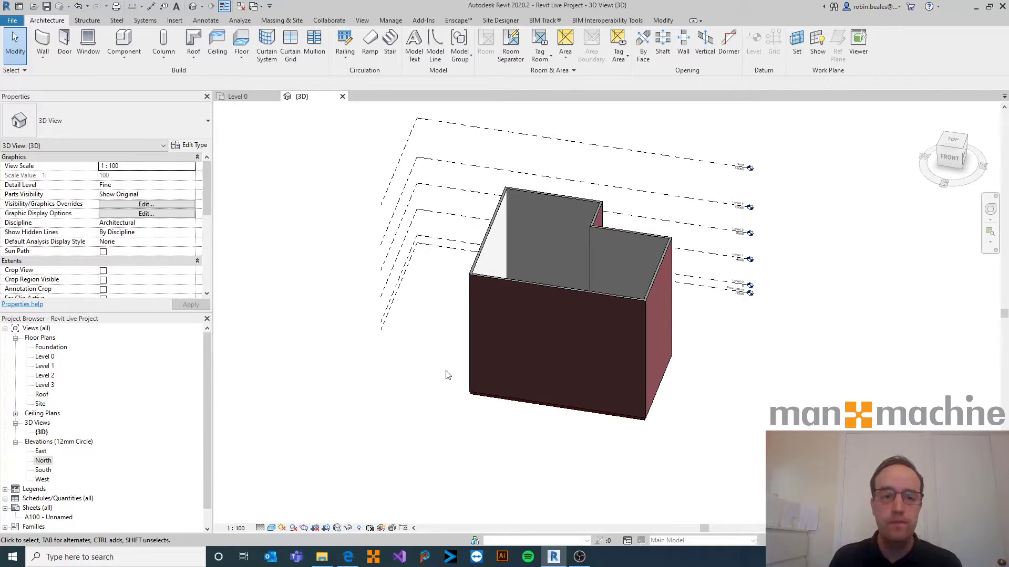
pyautogui.click(238, 97)
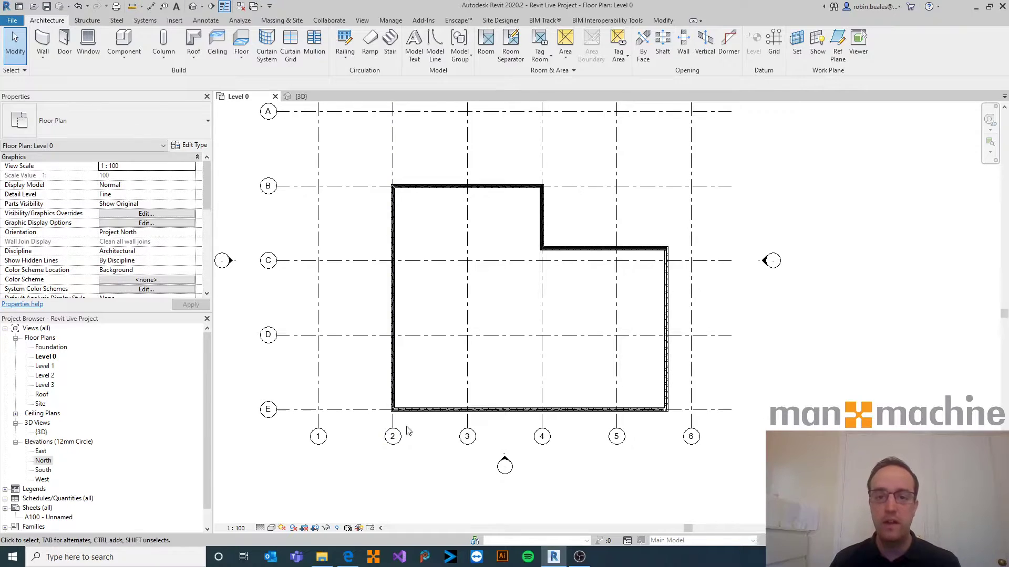
pyautogui.moveTo(373, 157); pyautogui.dragTo(676, 455)
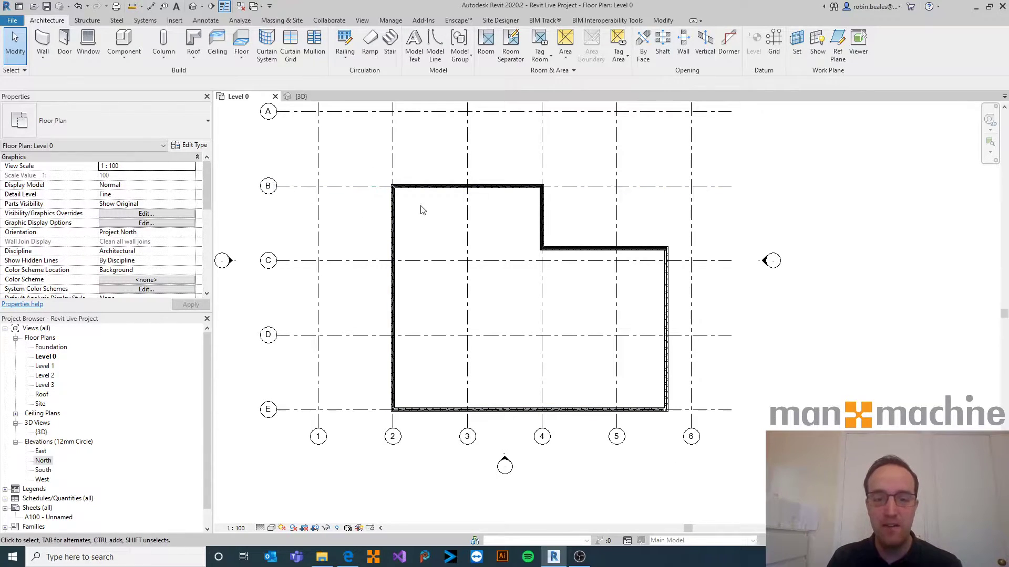
pyautogui.moveTo(365, 151); pyautogui.dragTo(680, 427)
pyautogui.press('Escape')
pyautogui.scroll(2, 680, 426)
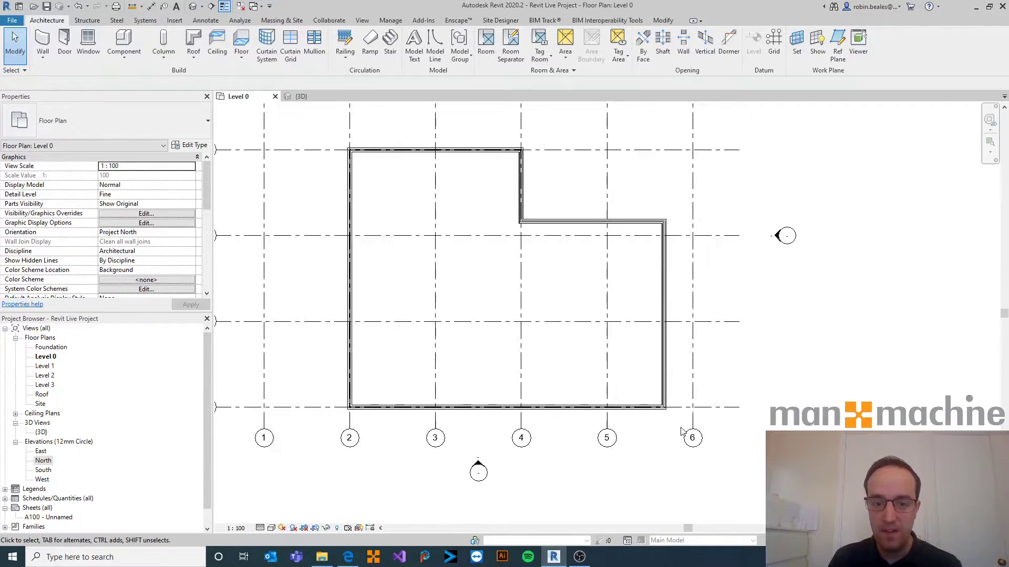
pyautogui.scroll(-1, 680, 424)
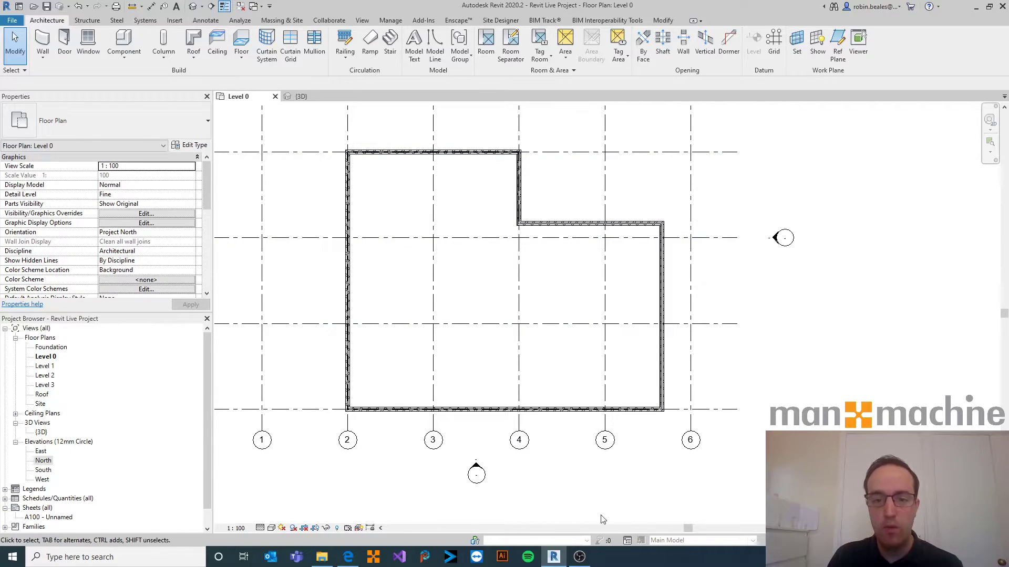
pyautogui.moveTo(432, 357); pyautogui.dragTo(419, 360, button='middle')
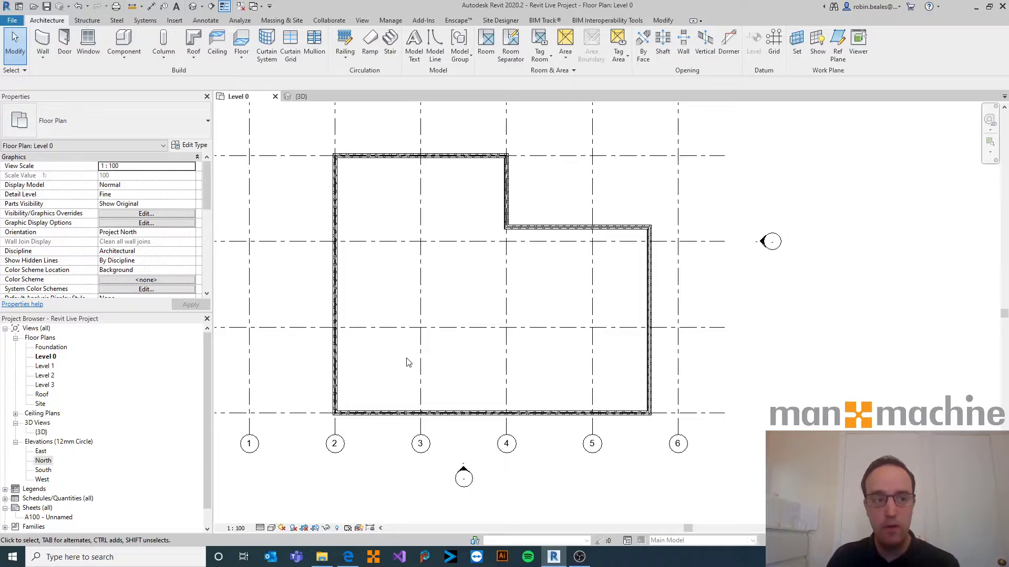
# Step: Start a wall of type Wall-Partn_12P-75Std-12P with its height set up to Level 1
pyautogui.click(43, 38)
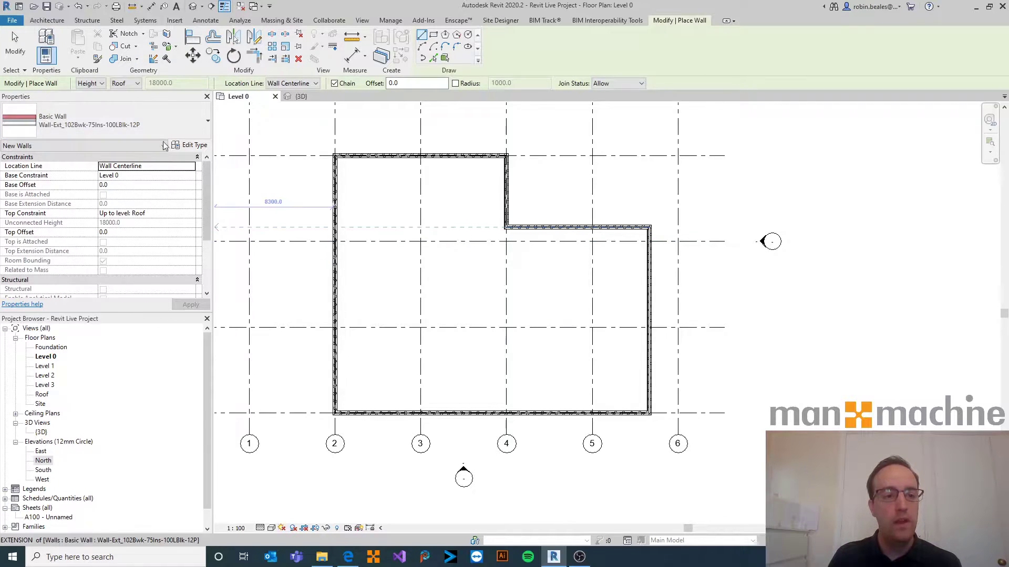
pyautogui.click(151, 127)
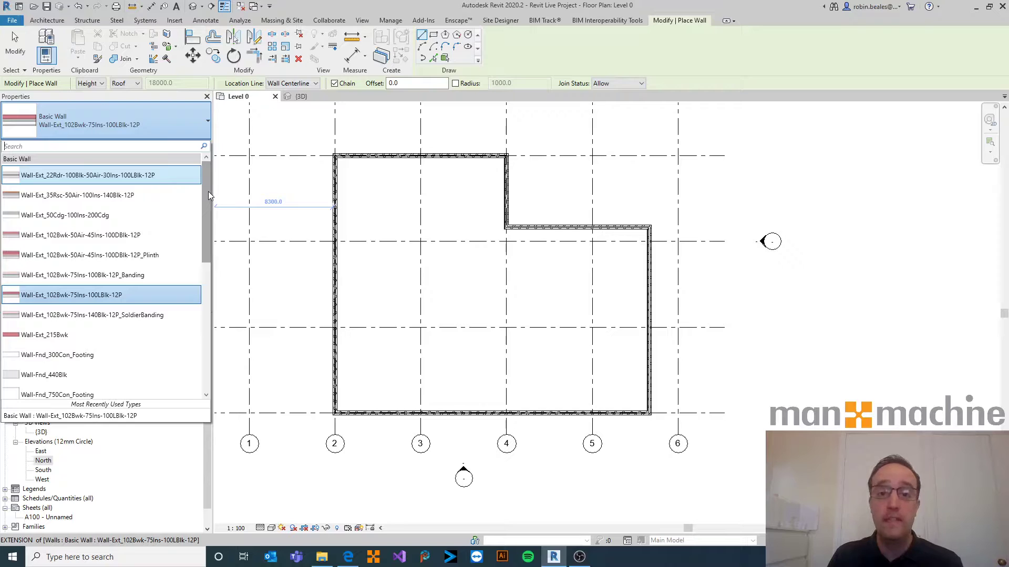
pyautogui.moveTo(208, 192); pyautogui.dragTo(207, 257)
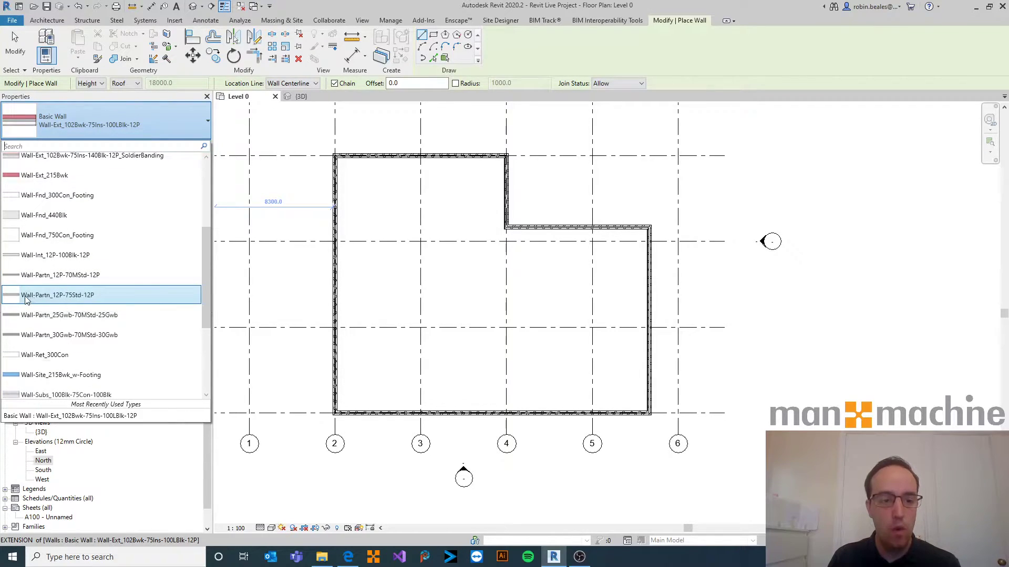
pyautogui.moveTo(44, 296)
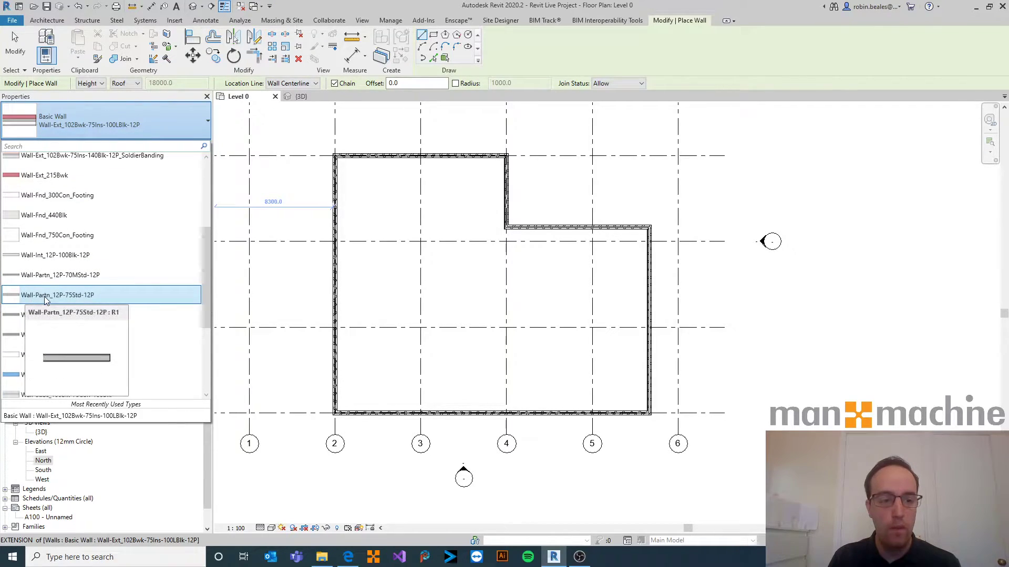
pyautogui.click(82, 297)
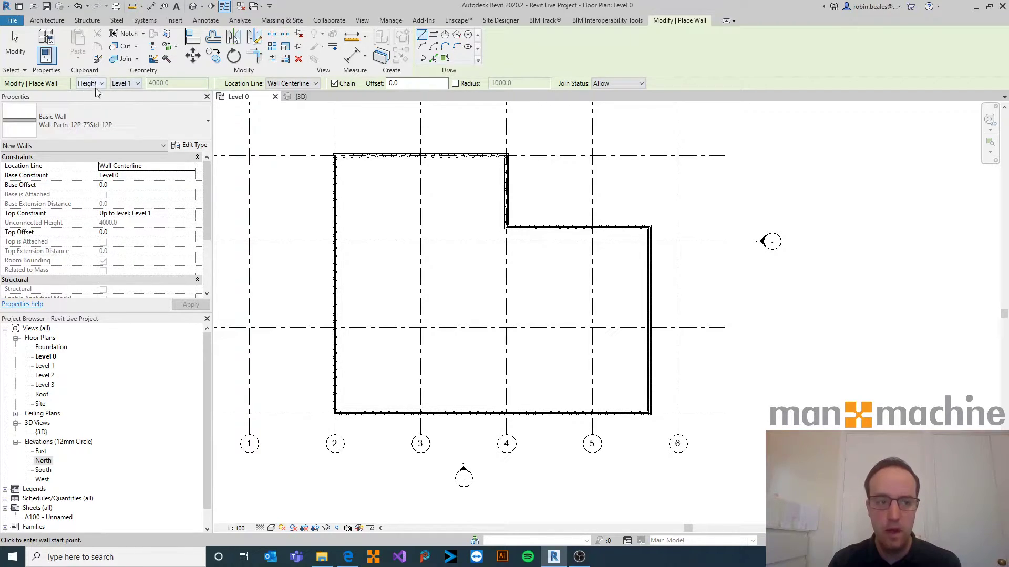
pyautogui.click(122, 83)
pyautogui.click(126, 84)
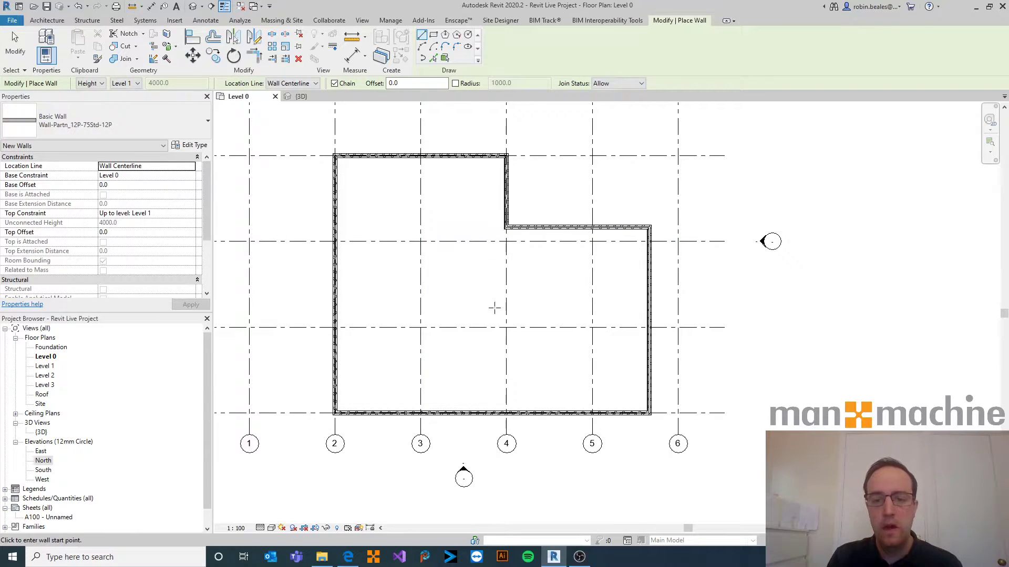
# Step: Draw a horizontal partition from the re-entrant exterior wall corner on grid 4 across to the exterior wall on grid 2
pyautogui.moveTo(484, 318); pyautogui.dragTo(431, 295, button='middle')
pyautogui.moveTo(433, 252)
pyautogui.mouseDown(button='middle')
pyautogui.moveTo(458, 249)
pyautogui.moveTo(451, 219)
pyautogui.moveTo(521, 287)
pyautogui.moveTo(478, 255)
pyautogui.moveTo(493, 280)
pyautogui.mouseUp(button='middle')
pyautogui.scroll(1, 426, 212)
pyautogui.scroll(1, 472, 246)
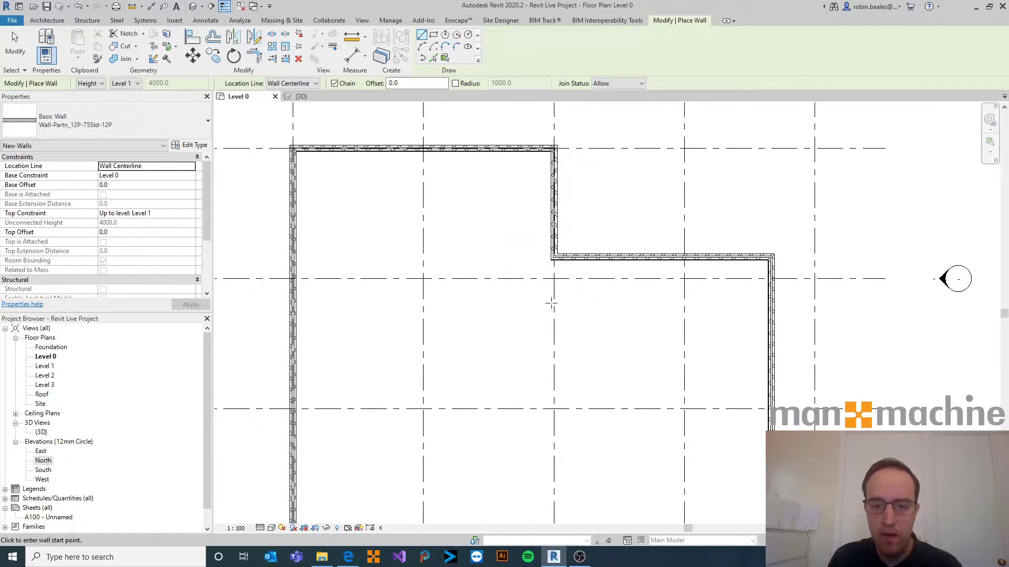
pyautogui.scroll(1, 549, 268)
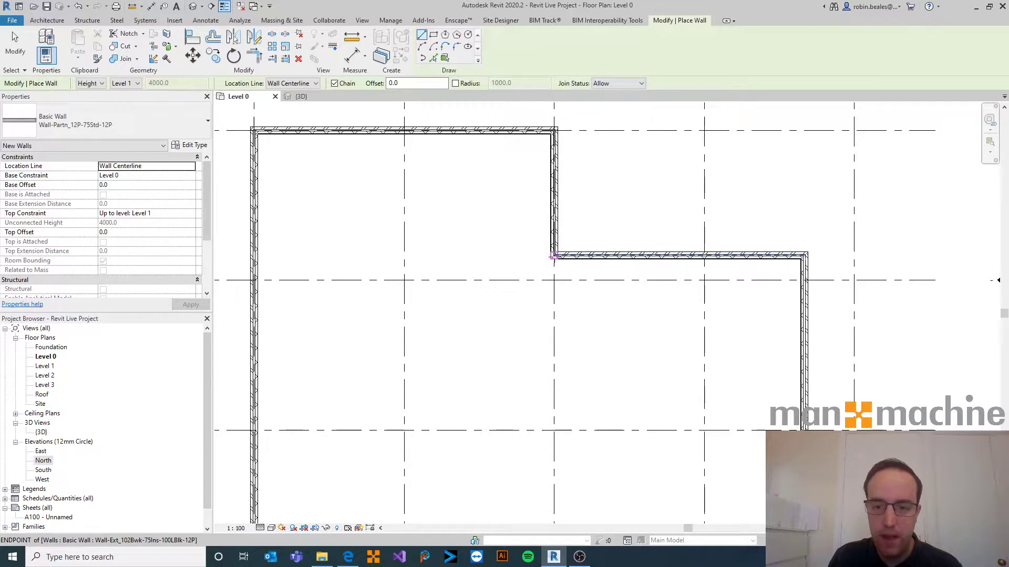
pyautogui.click(553, 257)
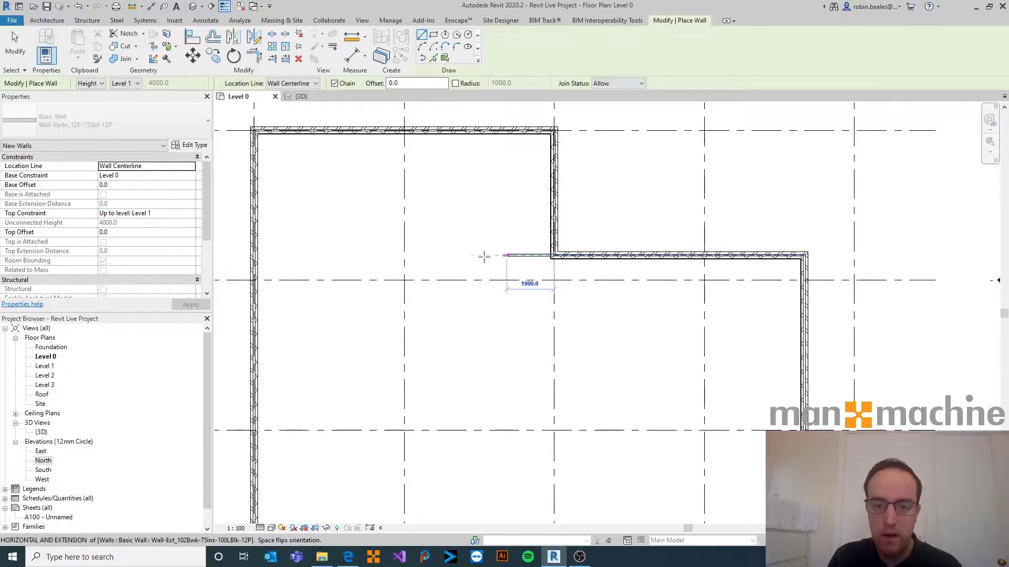
pyautogui.click(261, 256)
pyautogui.moveTo(420, 417); pyautogui.dragTo(501, 355, button='middle')
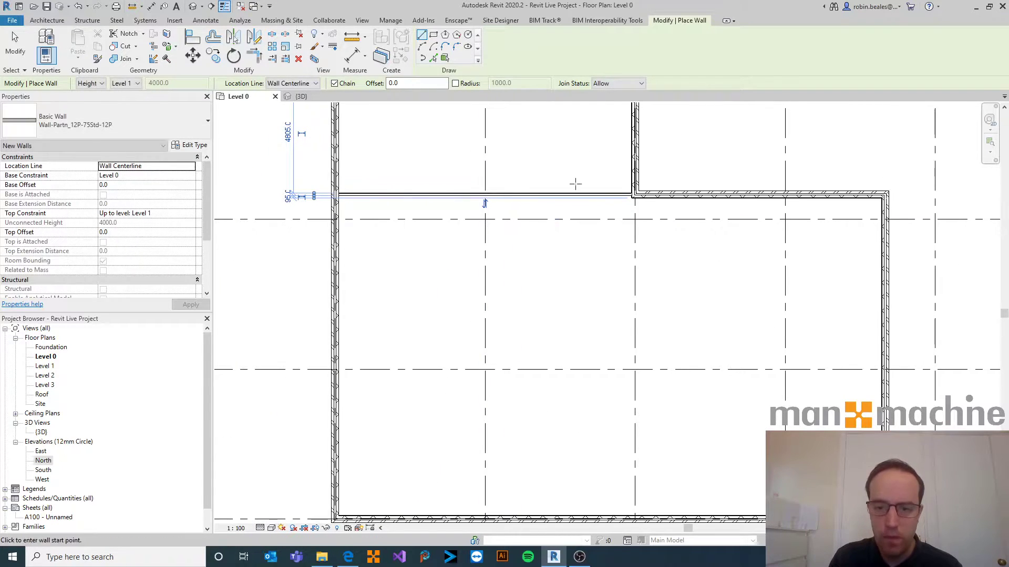
# Step: Examine the junction between the new horizontal partition and the exterior wall on grid 2
pyautogui.scroll(8, 334, 196)
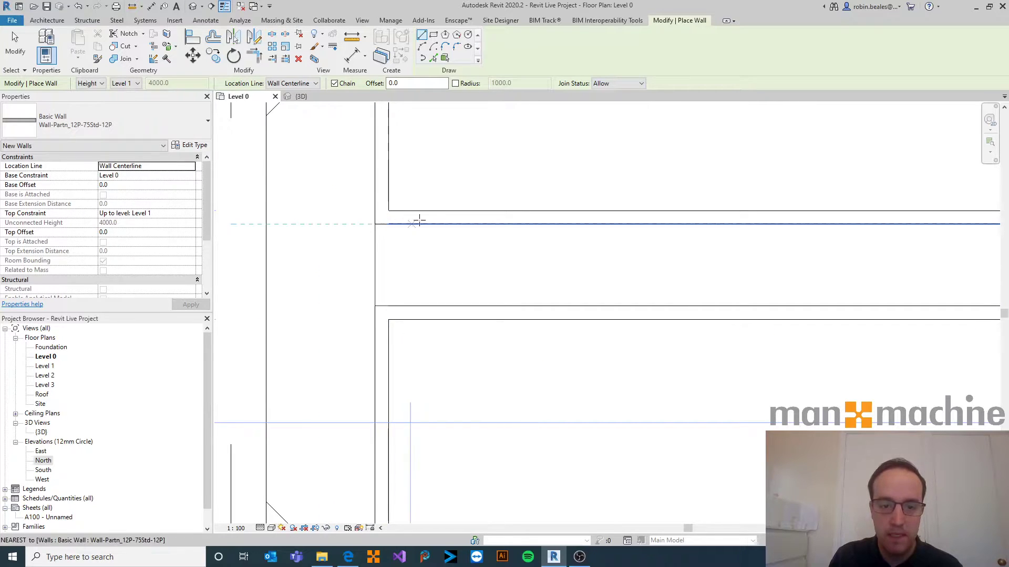
pyautogui.scroll(-3, 410, 302)
pyautogui.scroll(-4, 410, 306)
pyautogui.scroll(-2, 644, 264)
pyautogui.moveTo(644, 263); pyautogui.dragTo(509, 189, button='middle')
pyautogui.scroll(-2, 509, 190)
pyautogui.scroll(-1, 677, 336)
pyautogui.moveTo(677, 336); pyautogui.dragTo(606, 329, button='middle')
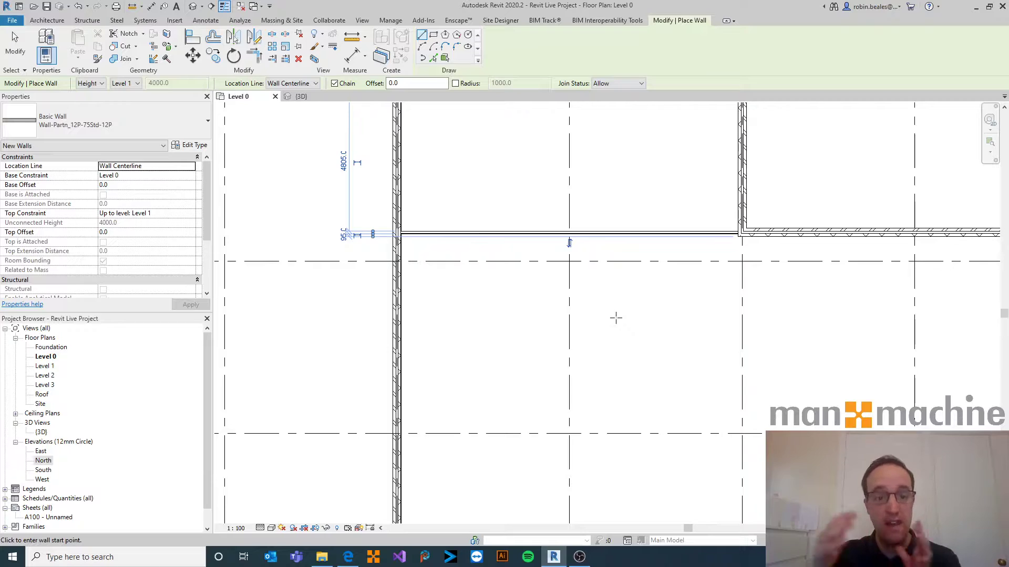
pyautogui.scroll(-5, 647, 274)
pyautogui.scroll(1, 651, 263)
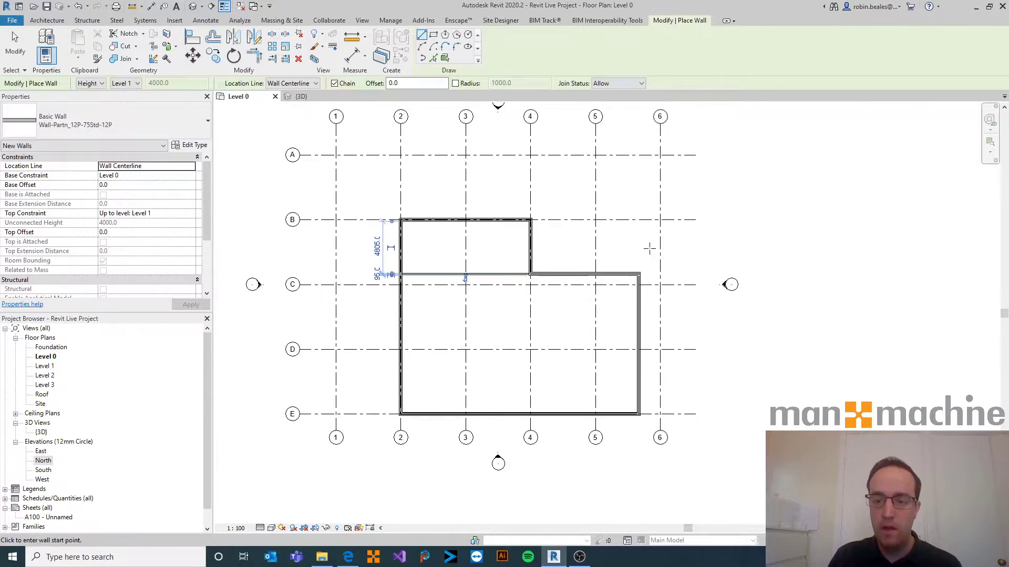
# Step: Draw a chain of four connected trial partition walls in the empty area east of the building
pyautogui.moveTo(651, 263); pyautogui.dragTo(709, 212, button='middle')
pyautogui.scroll(-2, 709, 212)
pyautogui.click(709, 221)
pyautogui.click(708, 173)
pyautogui.click(783, 172)
pyautogui.click(782, 235)
pyautogui.click(855, 231)
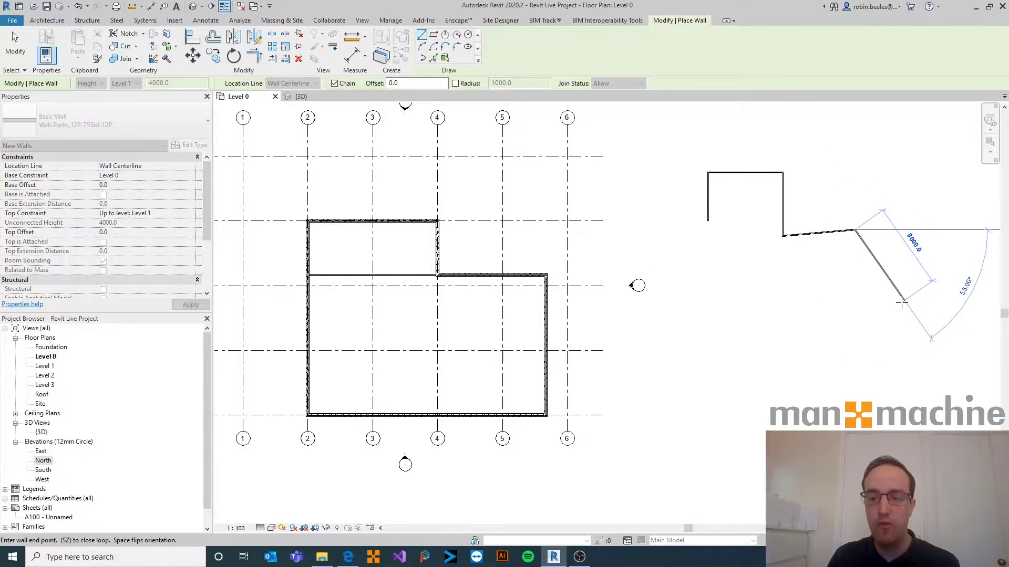
# Step: End the wall chain and undo the four trial partition walls outside the building
pyautogui.press('Escape')
pyautogui.hotkey('ctrl', 'z')
pyautogui.hotkey('ctrl', 'z')
pyautogui.hotkey('ctrl', 'z')
pyautogui.hotkey('ctrl', 'z')
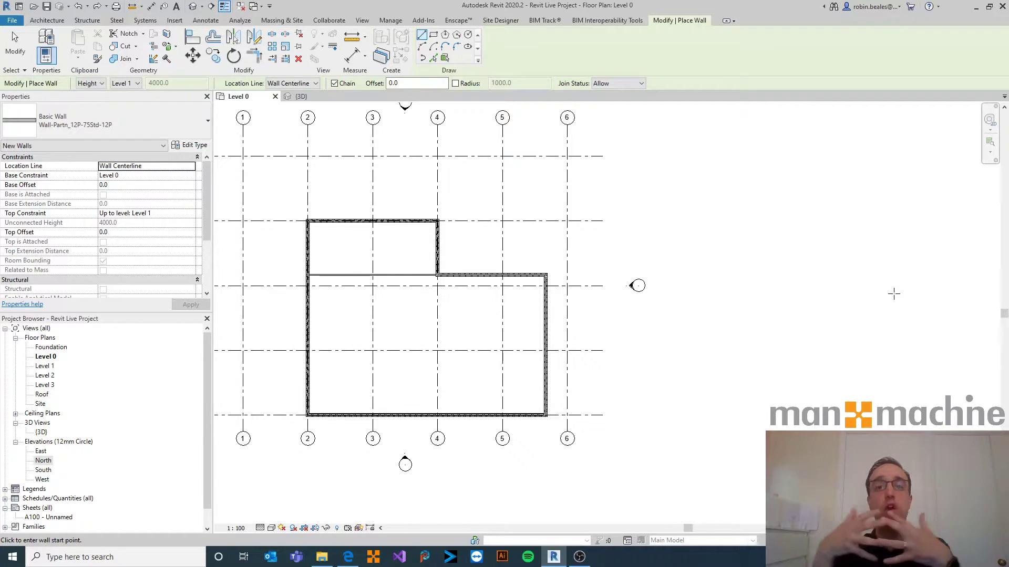
# Step: Draw a vertical partition from the horizontal partition down to the grid E exterior wall, about 2250 mm from the grid 2 wall
pyautogui.scroll(3, 448, 288)
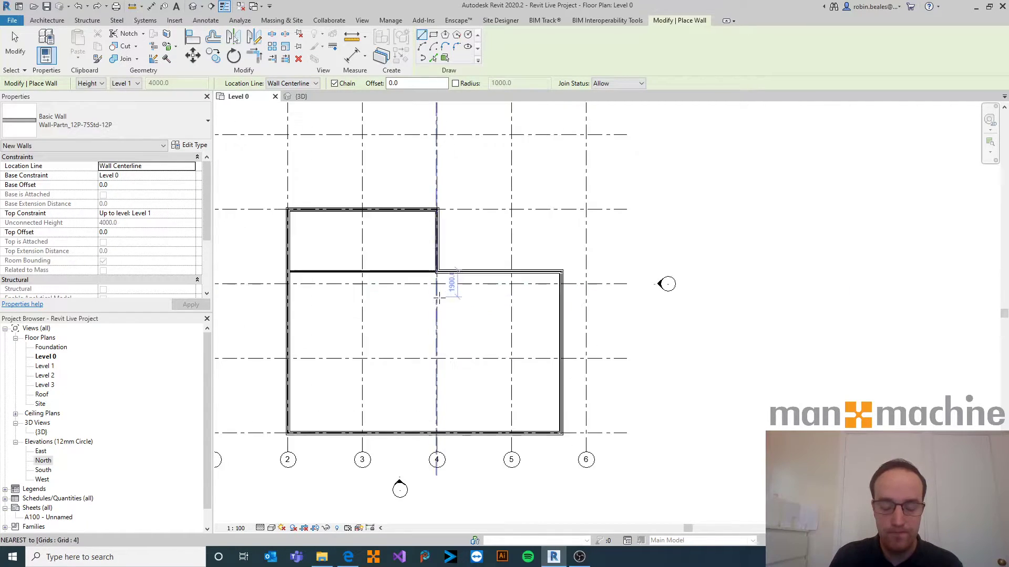
pyautogui.moveTo(409, 300); pyautogui.dragTo(517, 282, button='middle')
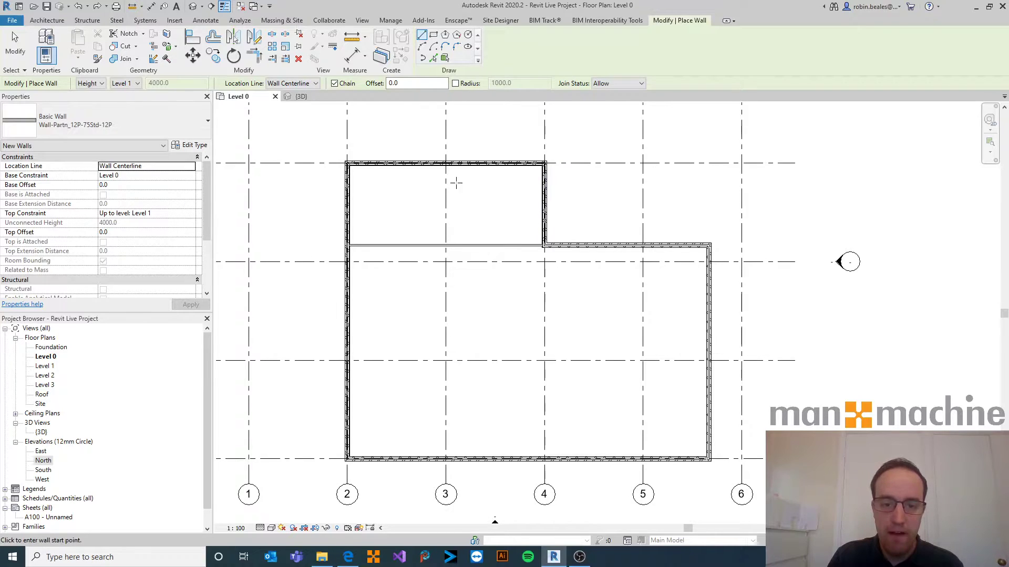
pyautogui.keyDown('ctrl'); pyautogui.scroll(-2, 493, 243); pyautogui.keyUp('ctrl')
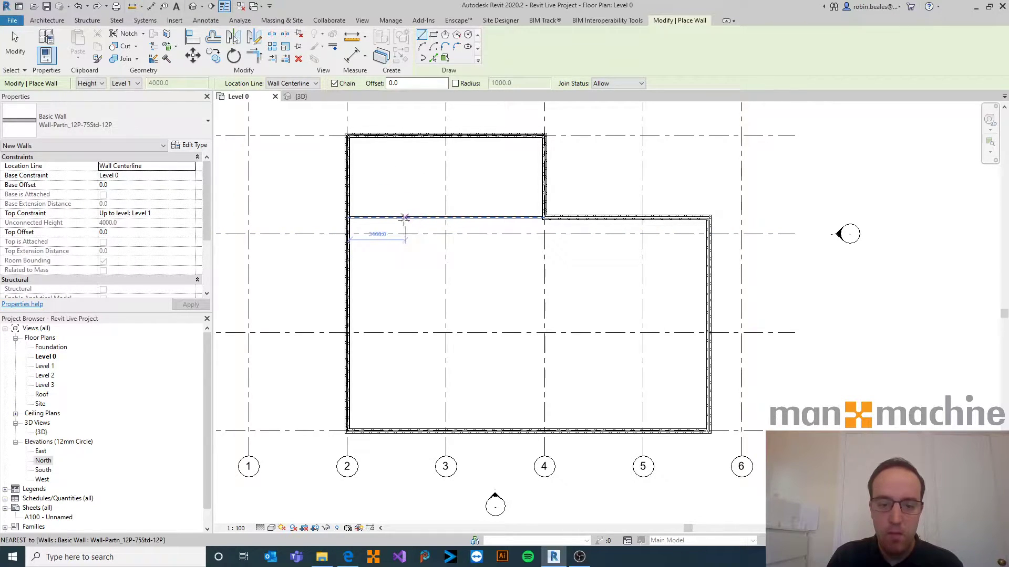
pyautogui.click(387, 217)
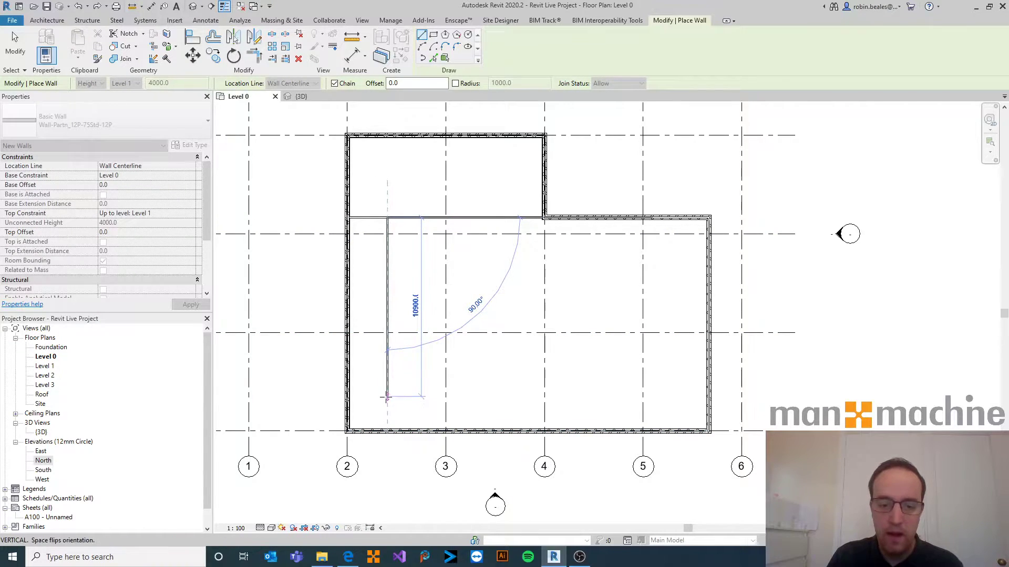
pyautogui.click(386, 431)
pyautogui.press('Escape')
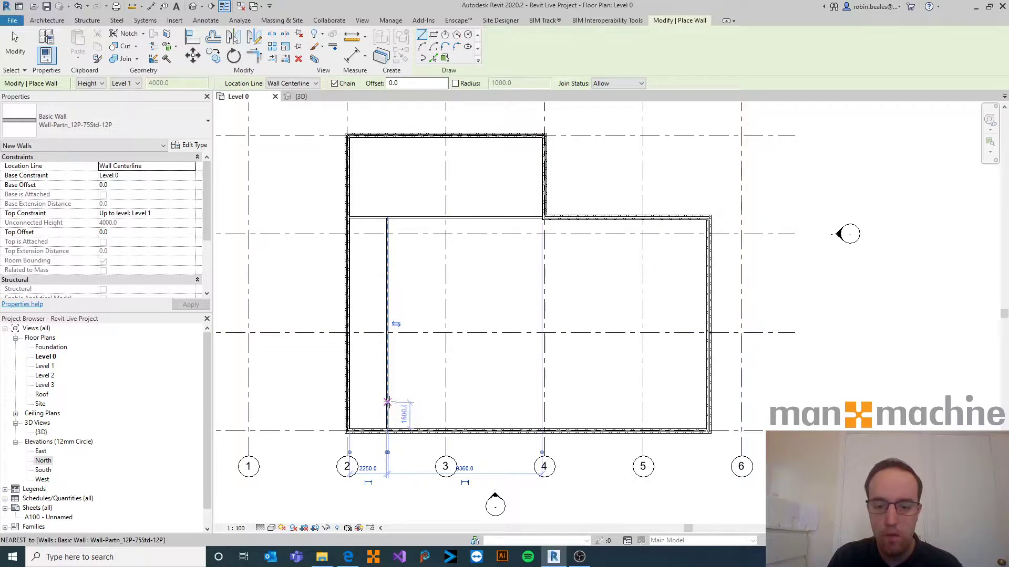
# Step: Draw a horizontal partition from the vertical partition to the east exterior wall, about 1550 mm from the grid E wall
pyautogui.click(387, 402)
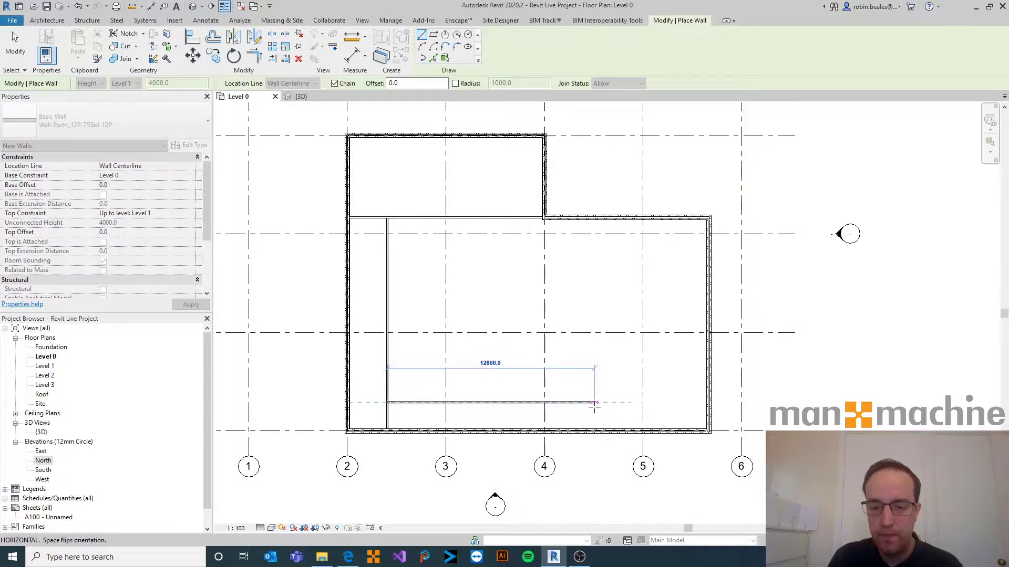
pyautogui.click(701, 403)
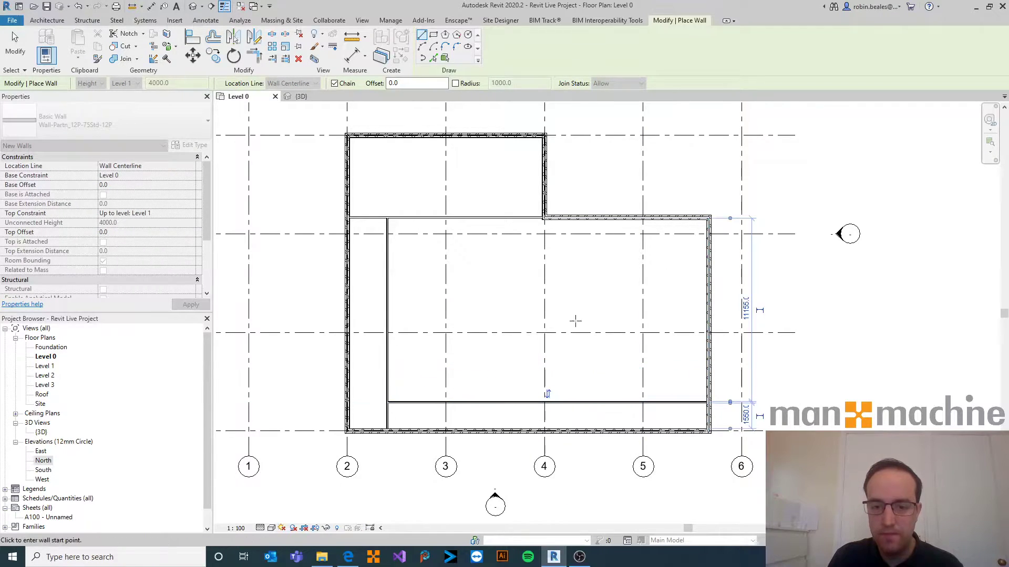
pyautogui.press('Escape')
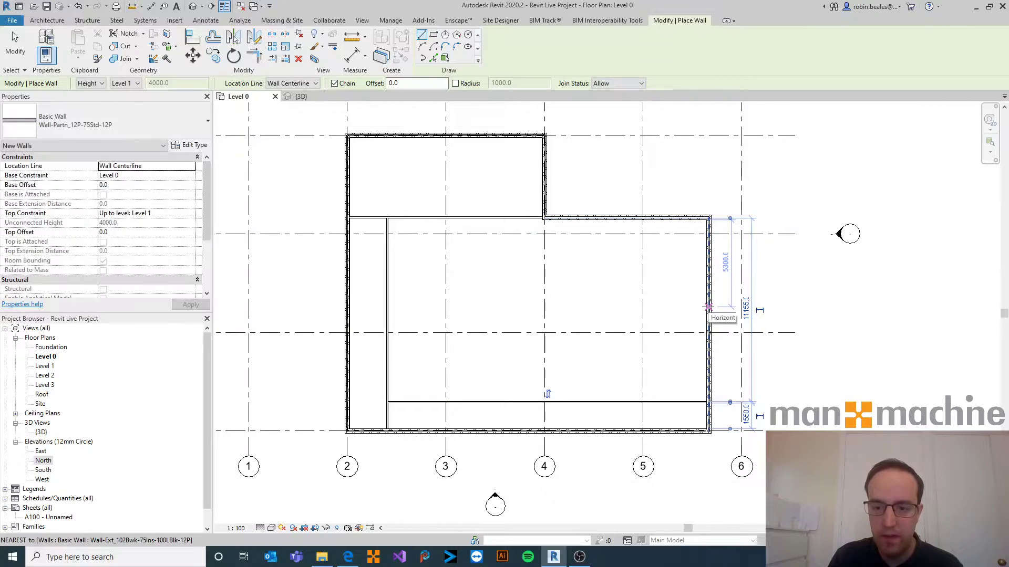
# Step: Draw a horizontal partition from the vertical partition to the east exterior wall, about 6010 mm above the lowest horizontal partition
pyautogui.click(387, 302)
pyautogui.click(706, 302)
pyautogui.press('Escape')
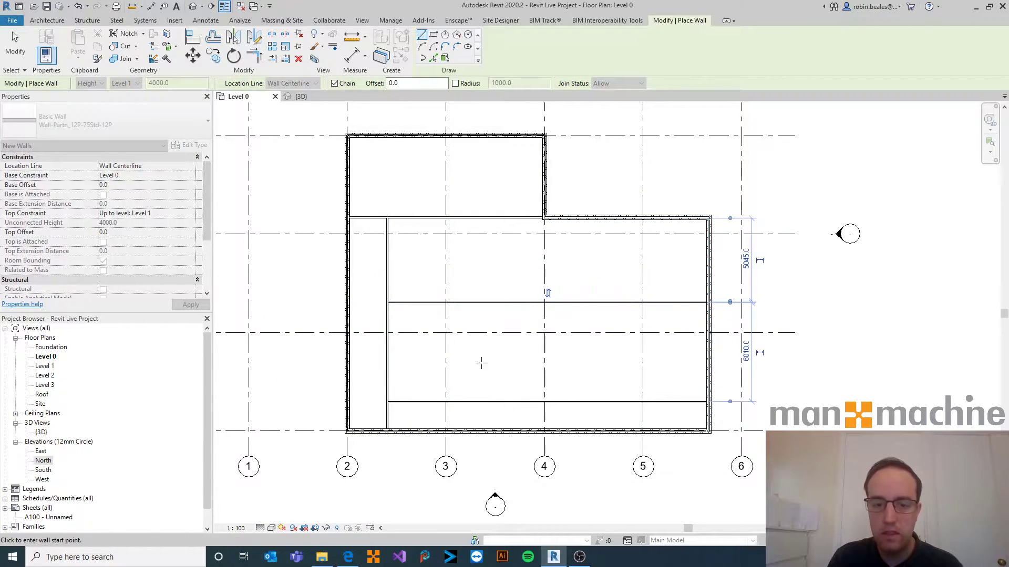
# Step: Draw two vertical partitions between the two horizontal partitions, about 6210 mm from the corridor partition and about 6490 mm apart
pyautogui.click(492, 402)
pyautogui.click(491, 302)
pyautogui.press('Escape')
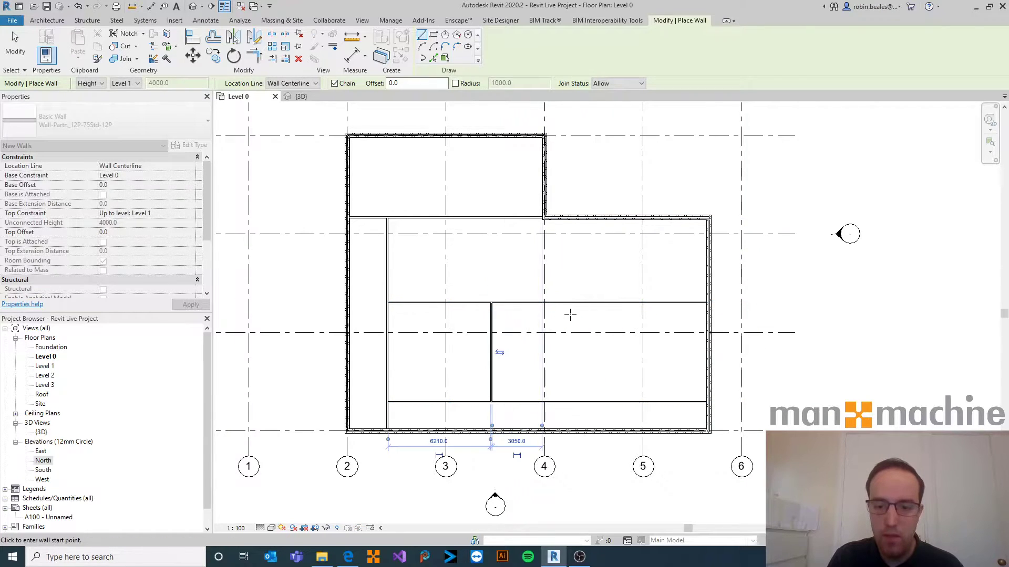
pyautogui.click(599, 401)
pyautogui.click(599, 302)
pyautogui.press('Escape')
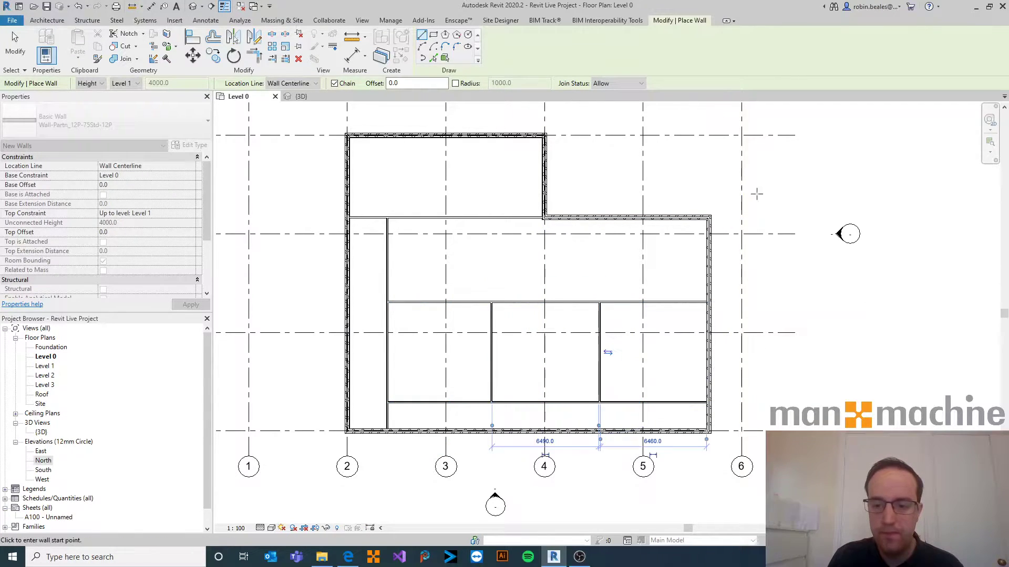
pyautogui.rightClick(871, 264)
pyautogui.click(887, 271)
pyautogui.rightClick(879, 259)
pyautogui.click(887, 265)
pyautogui.moveTo(723, 281); pyautogui.dragTo(757, 280, button='middle')
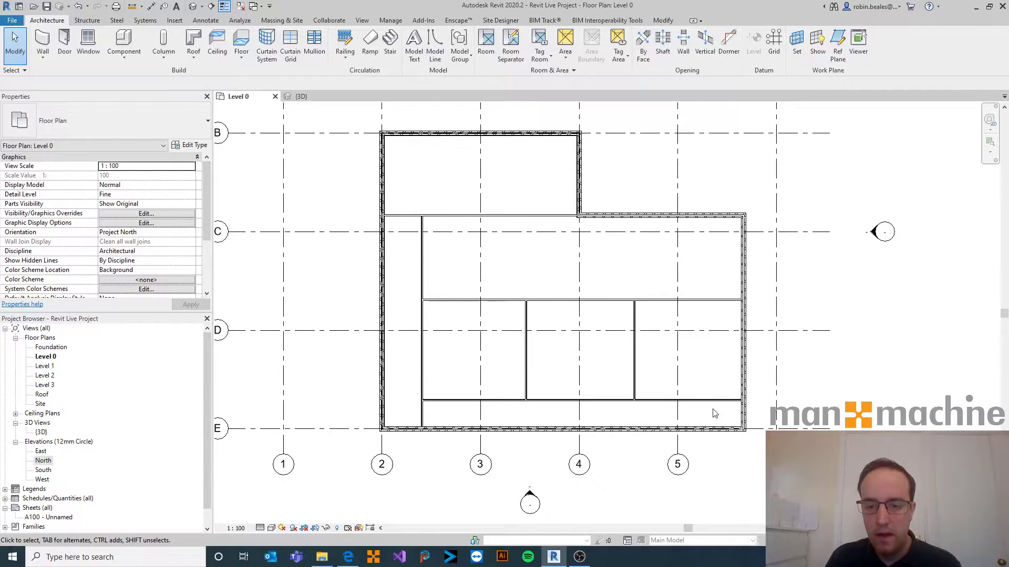
pyautogui.click(707, 331)
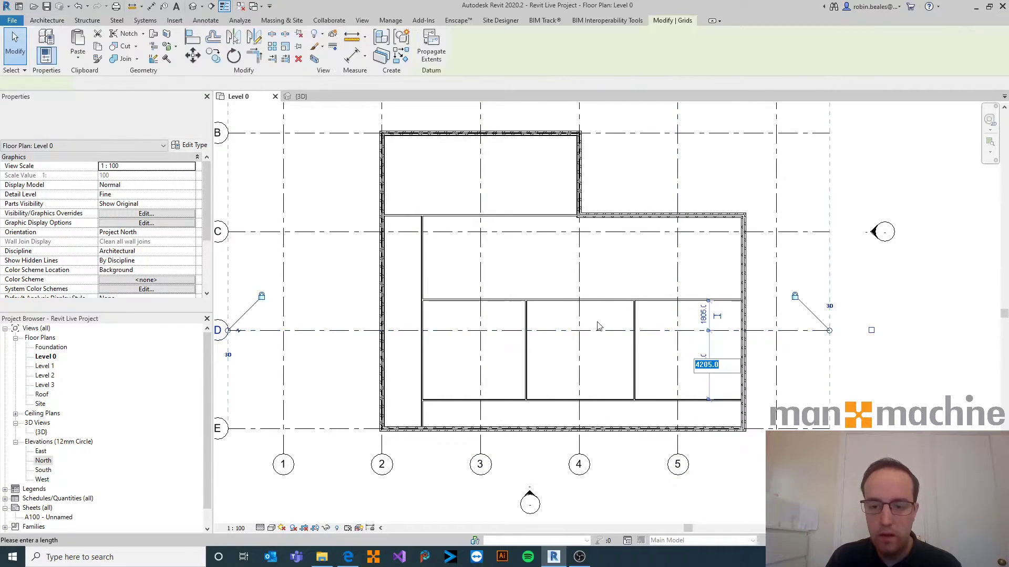
pyautogui.click(554, 372)
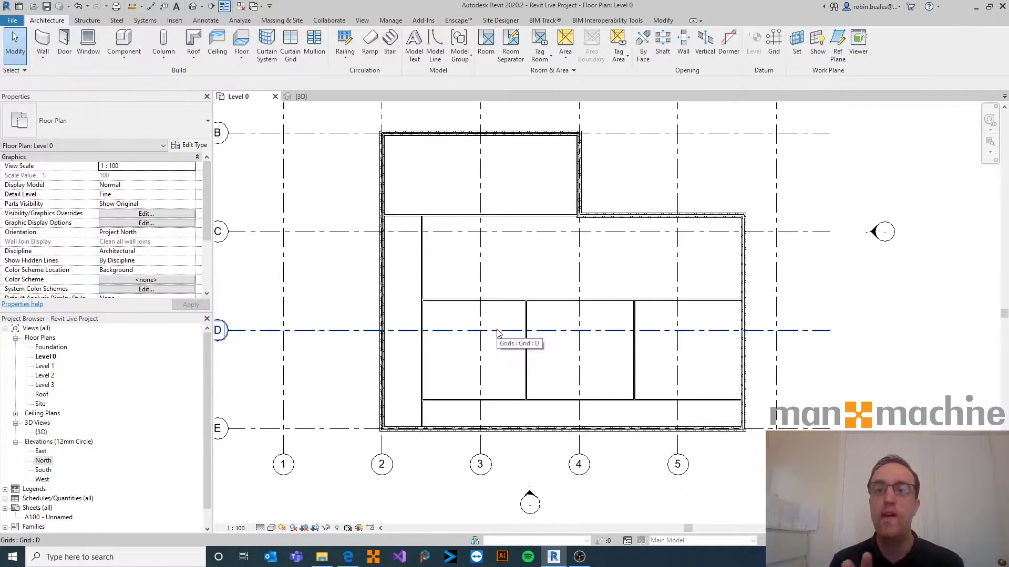
# Step: Examine the junction between the uppermost horizontal partition and the inside corner of the exterior walls near grids 4 and C
pyautogui.scroll(1, 591, 213)
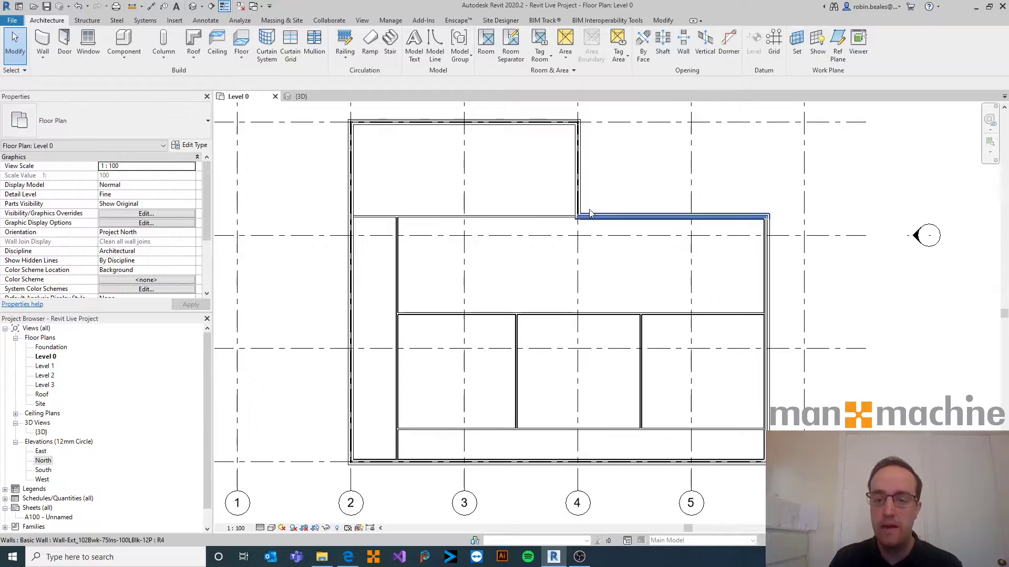
pyautogui.moveTo(639, 336); pyautogui.dragTo(649, 324, button='middle')
pyautogui.scroll(3, 580, 224)
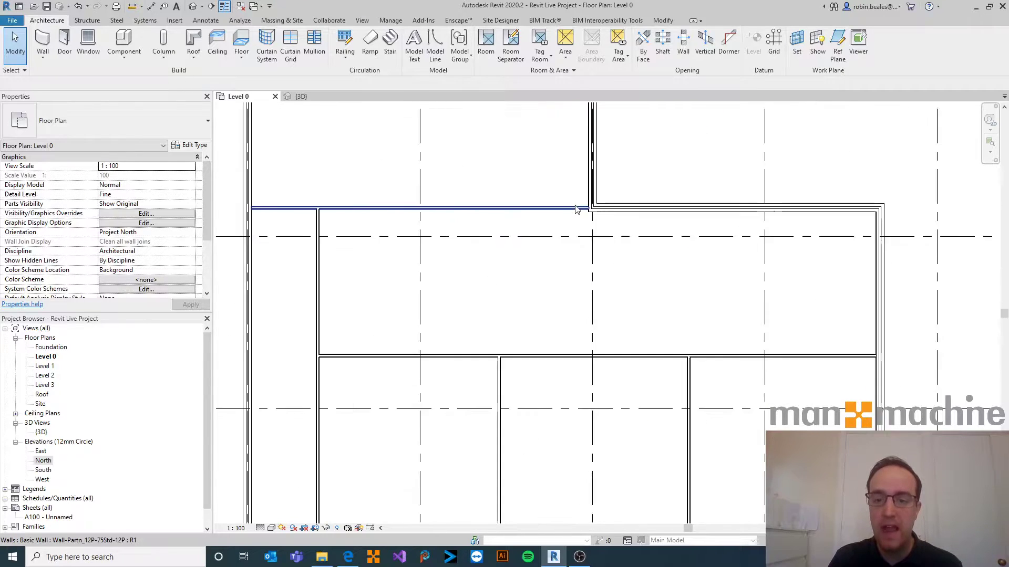
pyautogui.scroll(6, 579, 224)
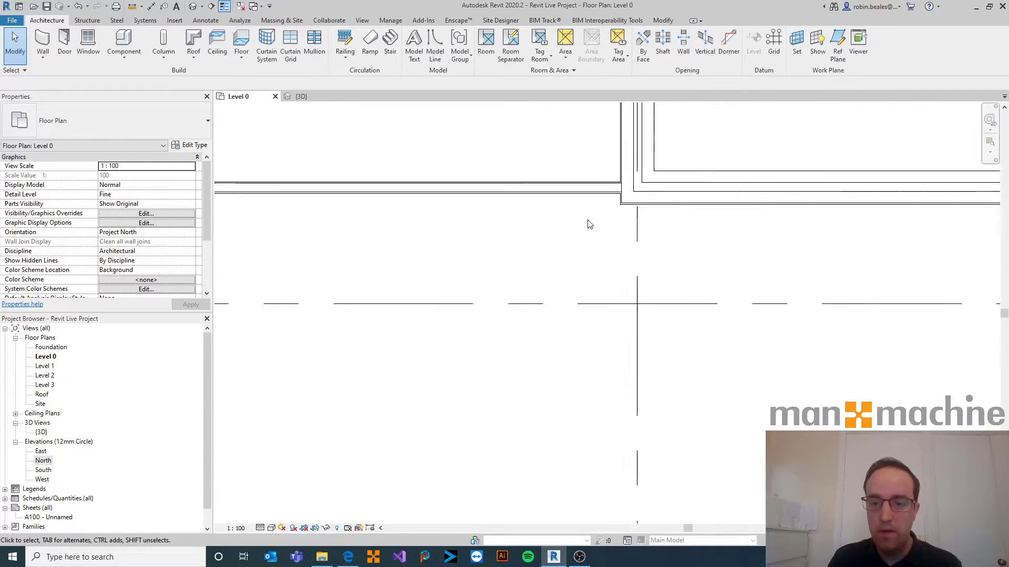
pyautogui.scroll(-5, 651, 213)
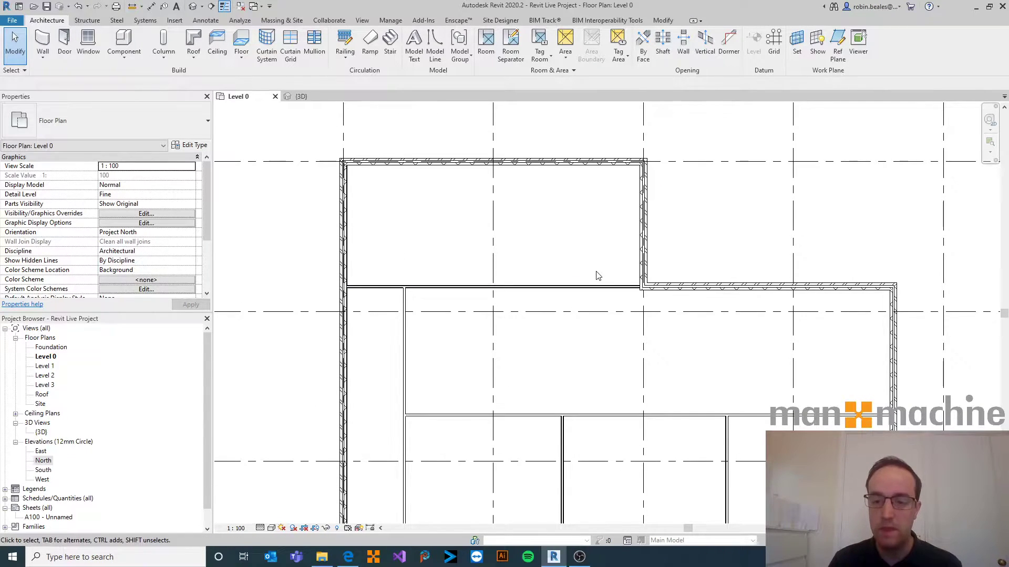
pyautogui.scroll(-2, 597, 276)
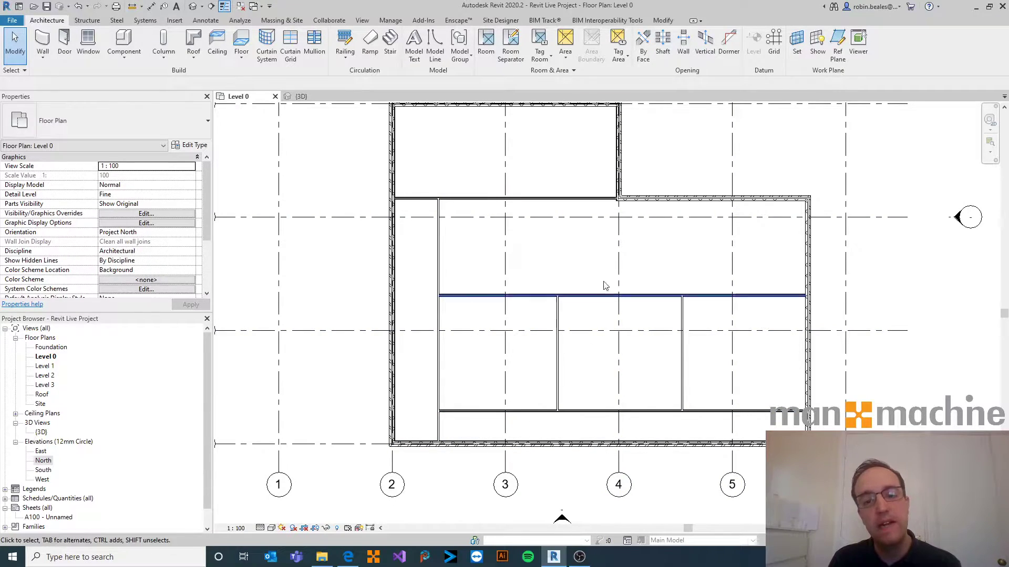
pyautogui.scroll(3, 612, 173)
pyautogui.scroll(-3, 627, 255)
pyautogui.scroll(5, 612, 278)
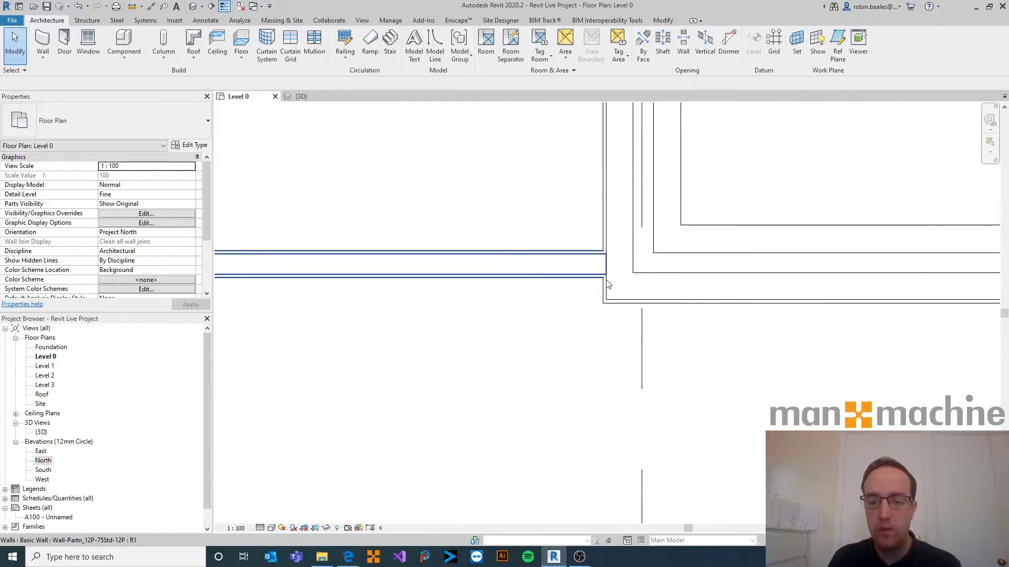
pyautogui.scroll(-3, 626, 309)
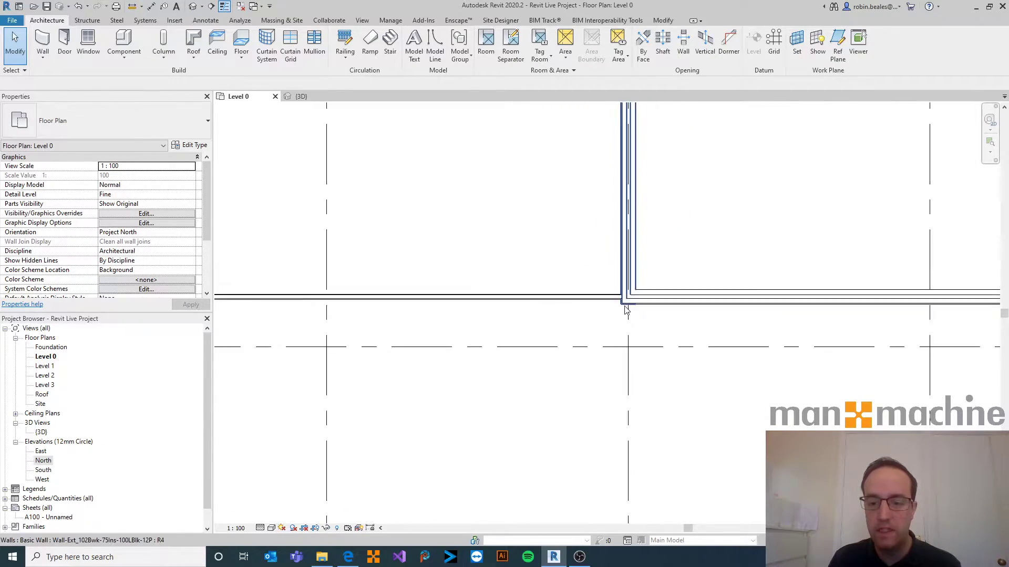
pyautogui.scroll(-4, 625, 309)
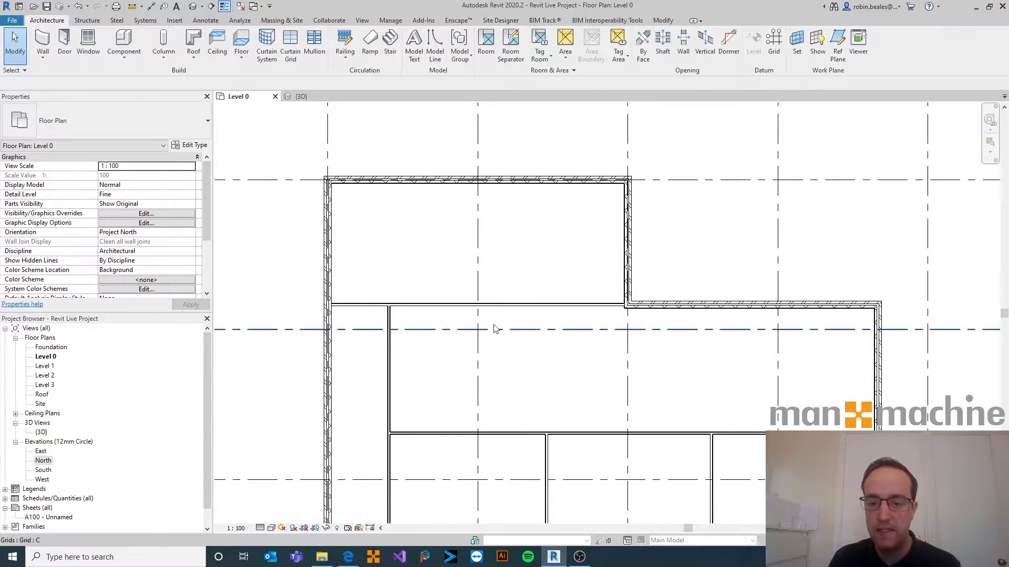
pyautogui.scroll(5, 678, 326)
pyautogui.scroll(2, 589, 295)
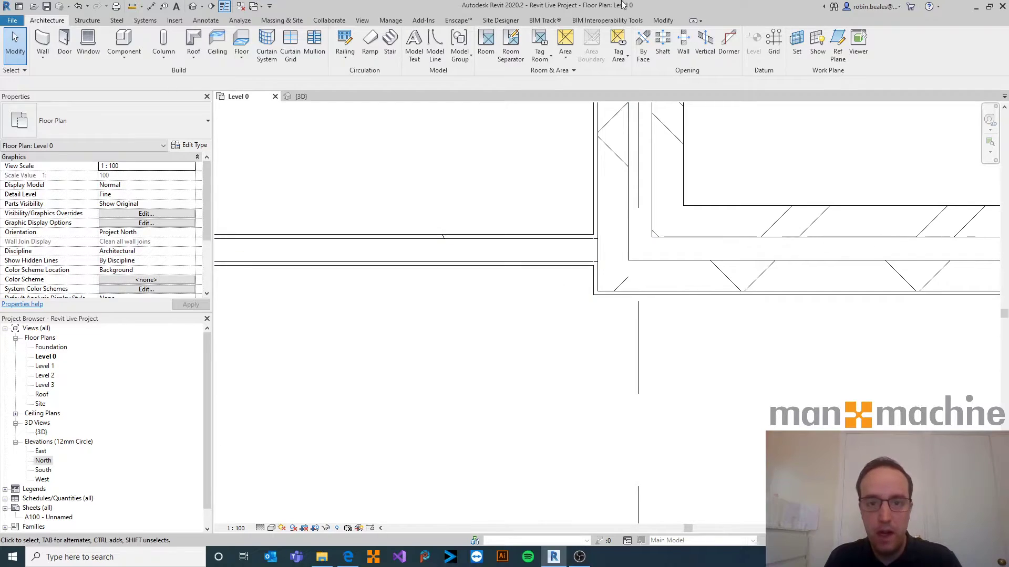
# Step: Align the lower face of the uppermost horizontal partition with the inner face of the adjoining exterior wall and lock the alignment
pyautogui.click(663, 20)
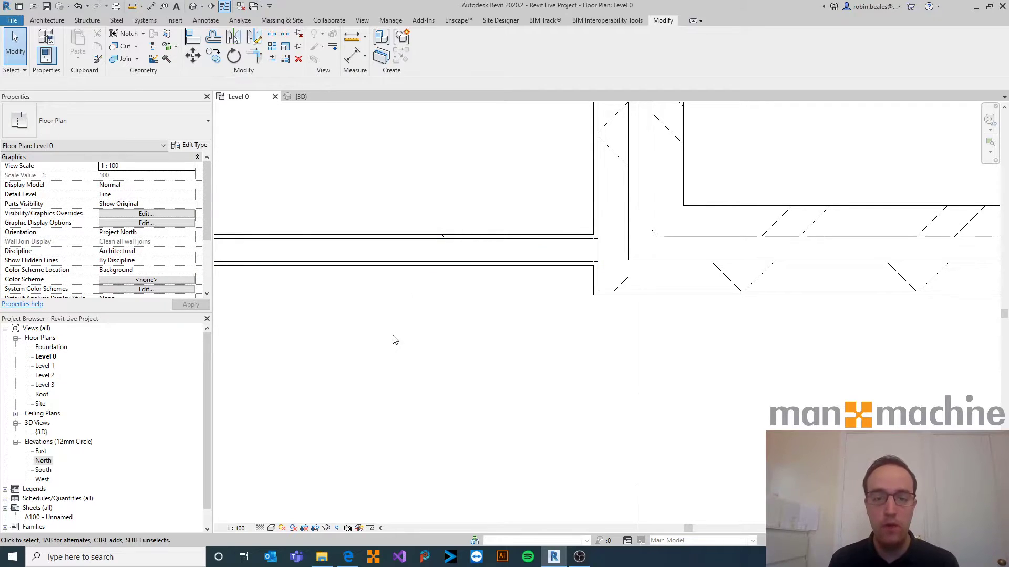
pyautogui.press('a')
pyautogui.press('l')
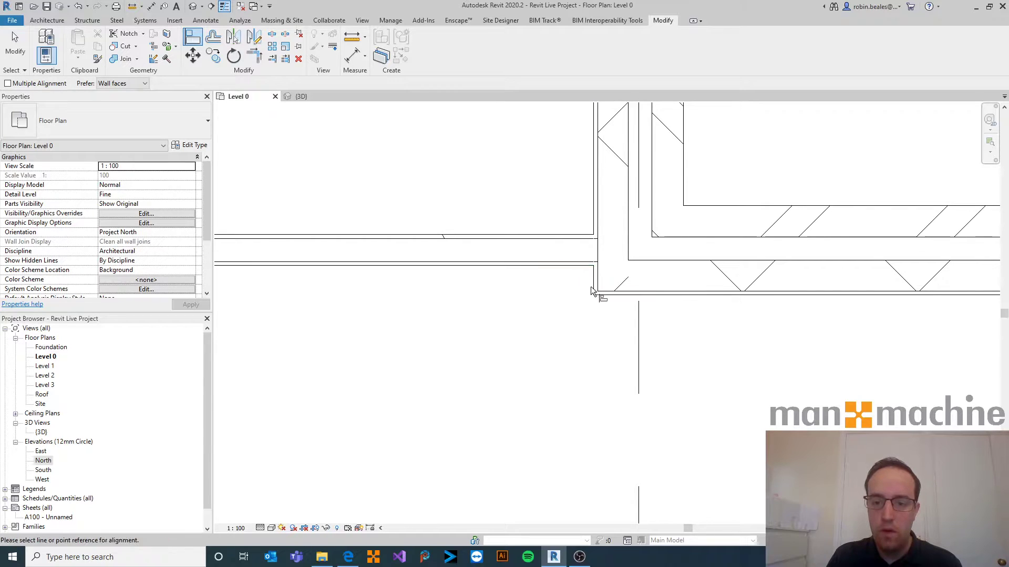
pyautogui.click(692, 295)
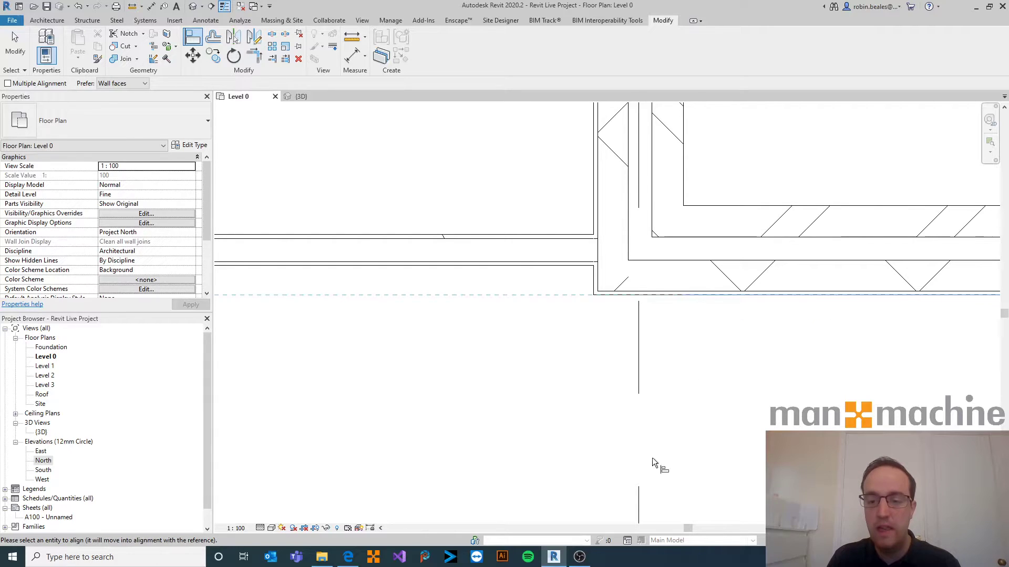
pyautogui.click(381, 267)
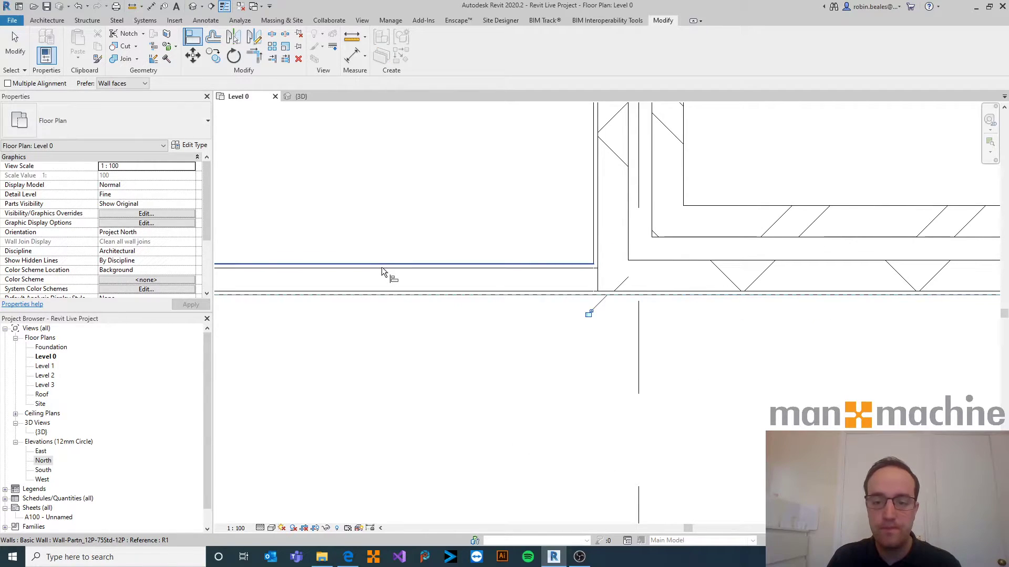
pyautogui.click(589, 313)
pyautogui.scroll(-5, 561, 436)
pyautogui.scroll(-2, 558, 433)
pyautogui.moveTo(599, 432); pyautogui.dragTo(786, 365, button='middle')
pyautogui.moveTo(442, 355); pyautogui.dragTo(462, 179, button='middle')
pyautogui.scroll(-3, 462, 179)
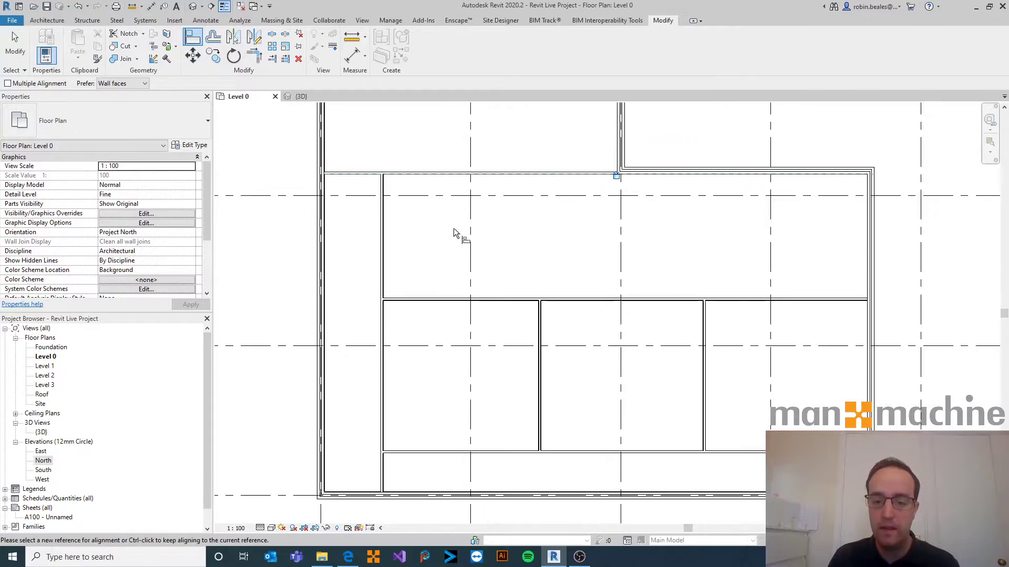
pyautogui.scroll(-1, 484, 224)
pyautogui.moveTo(420, 326)
pyautogui.mouseDown(button='middle')
pyautogui.moveTo(484, 225)
pyautogui.moveTo(406, 337)
pyautogui.mouseUp(button='middle')
pyautogui.scroll(4, 472, 238)
pyautogui.scroll(-4, 471, 247)
pyautogui.rightClick(247, 192)
pyautogui.click(275, 193)
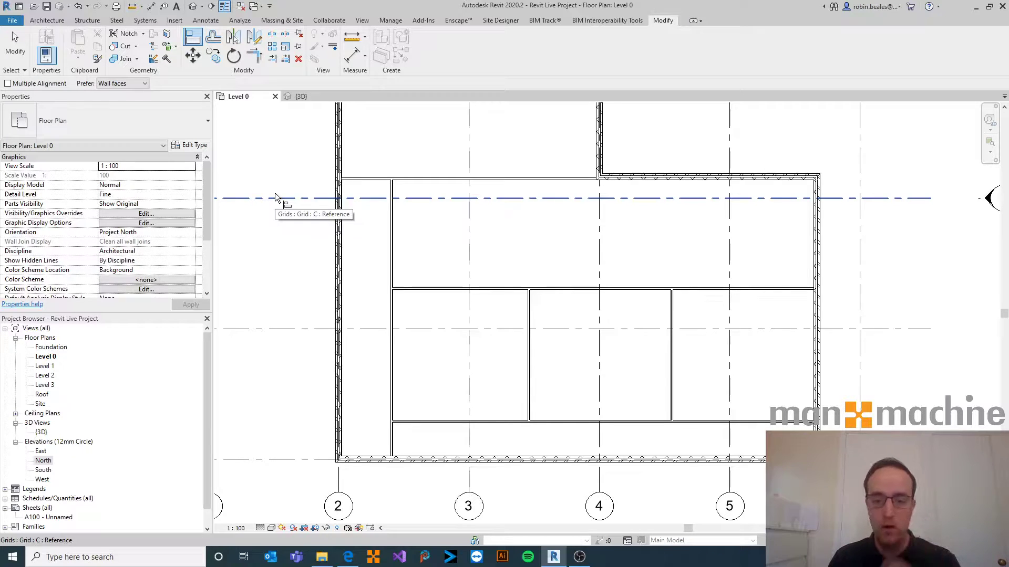
pyautogui.rightClick(368, 236)
pyautogui.click(384, 247)
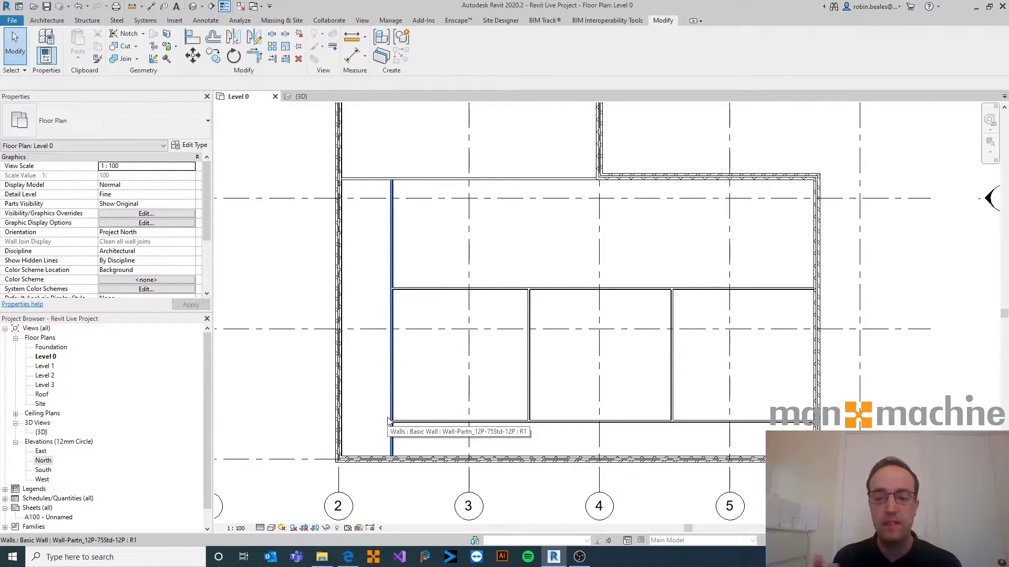
# Step: Move the lowest horizontal partition upward to about 5800 mm from the middle horizontal partition
pyautogui.click(415, 420)
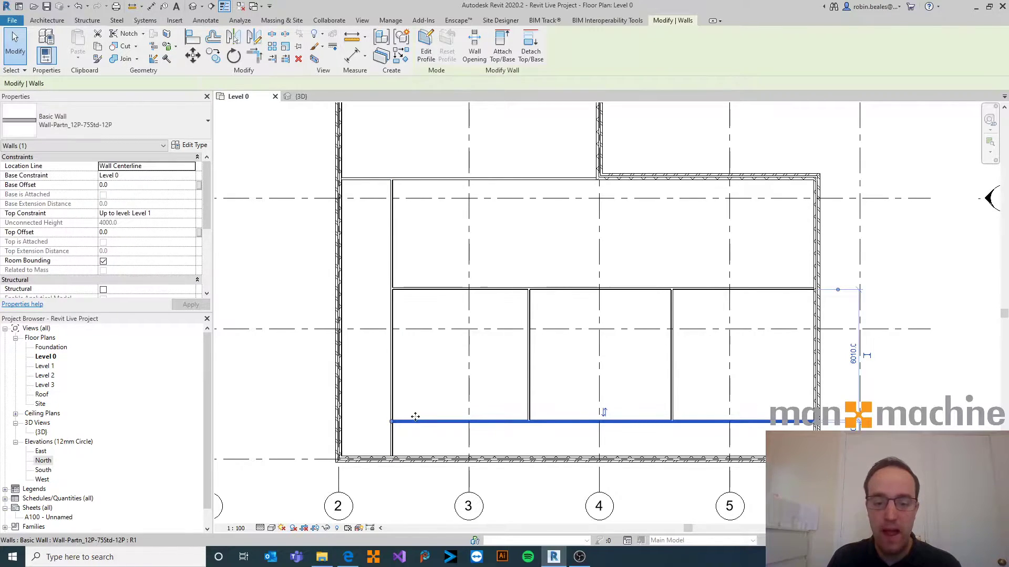
pyautogui.moveTo(417, 407); pyautogui.dragTo(416, 403)
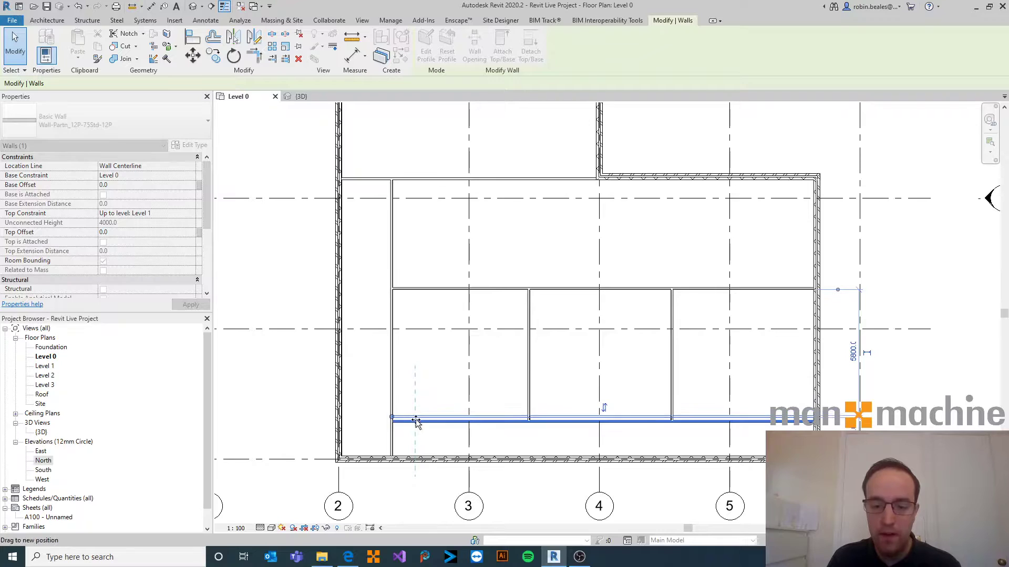
pyautogui.click(372, 397)
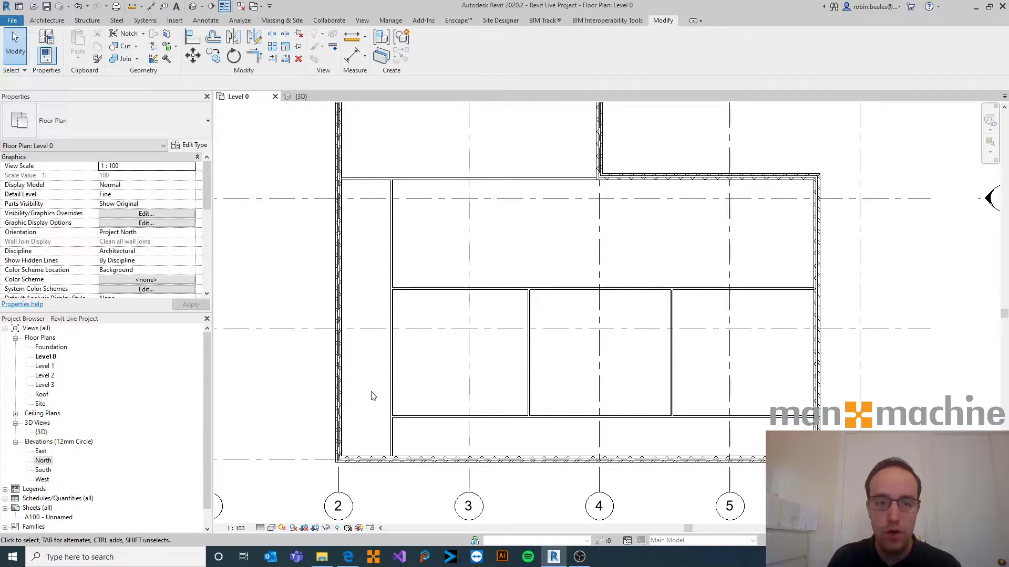
# Step: Trim the vertical corridor partition and the lowest horizontal partition to a corner, removing the stub towards the grid E wall
pyautogui.click(255, 56)
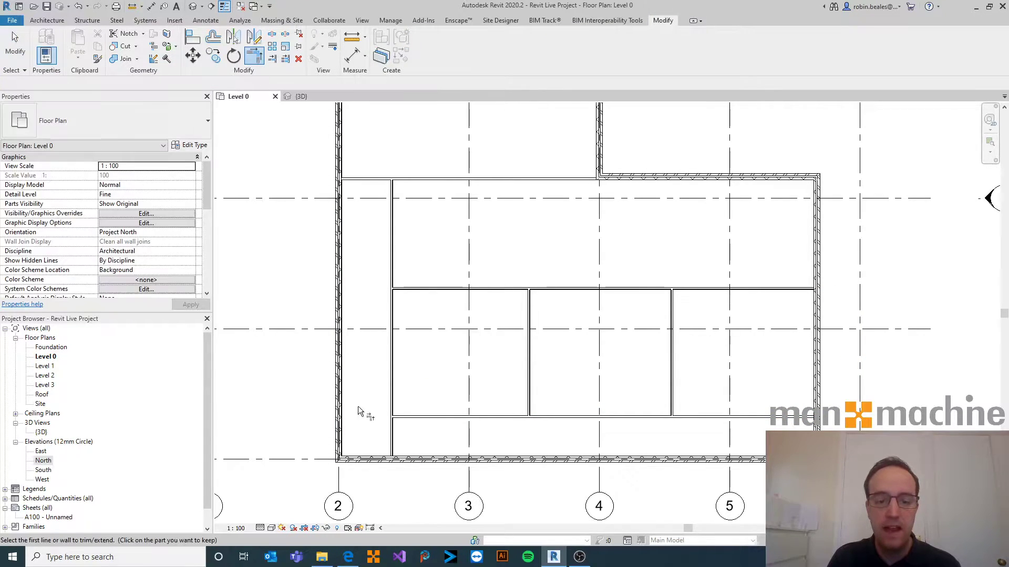
pyautogui.click(392, 389)
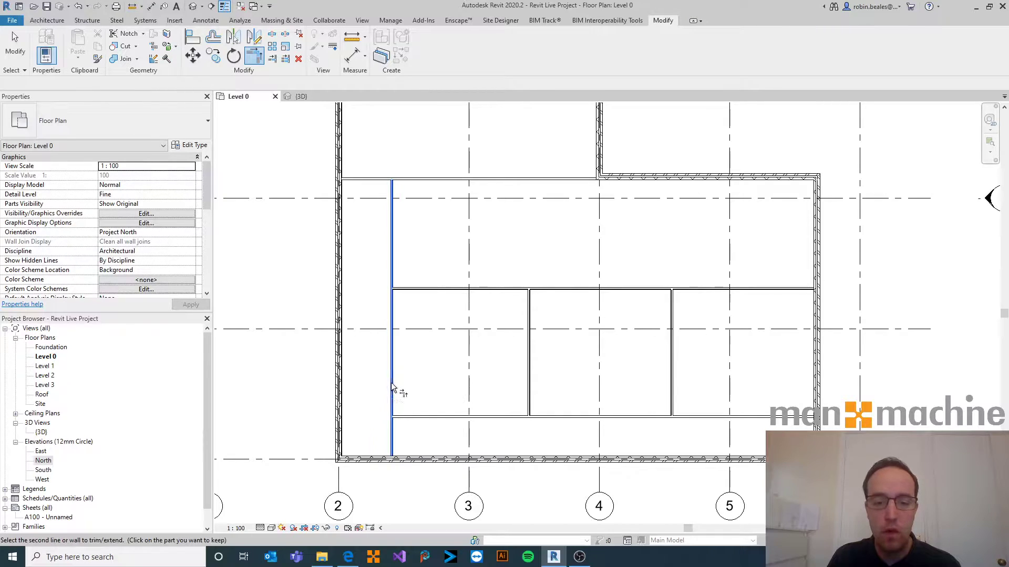
pyautogui.click(419, 416)
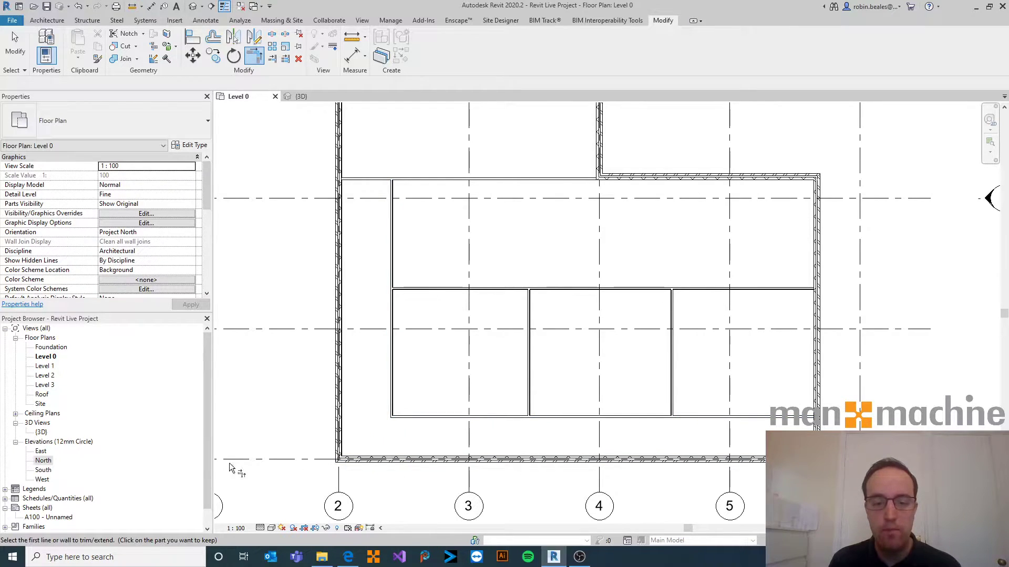
pyautogui.rightClick(247, 274)
pyautogui.click(299, 281)
pyautogui.rightClick(299, 387)
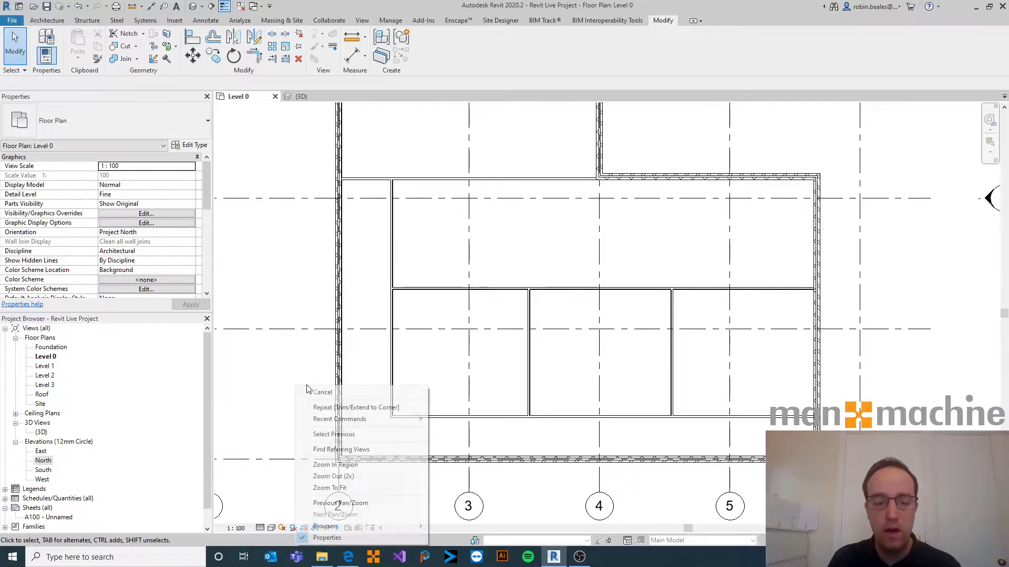
pyautogui.click(369, 395)
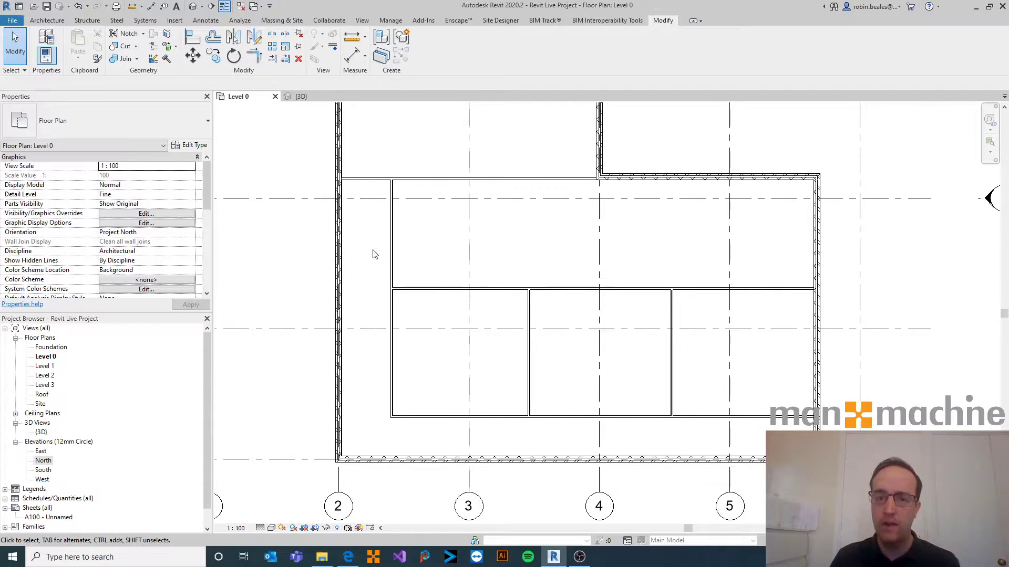
# Step: Dimension the corridor width between the inner face of the grid 2 exterior wall and the near face of the vertical partition
pyautogui.scroll(3, 380, 232)
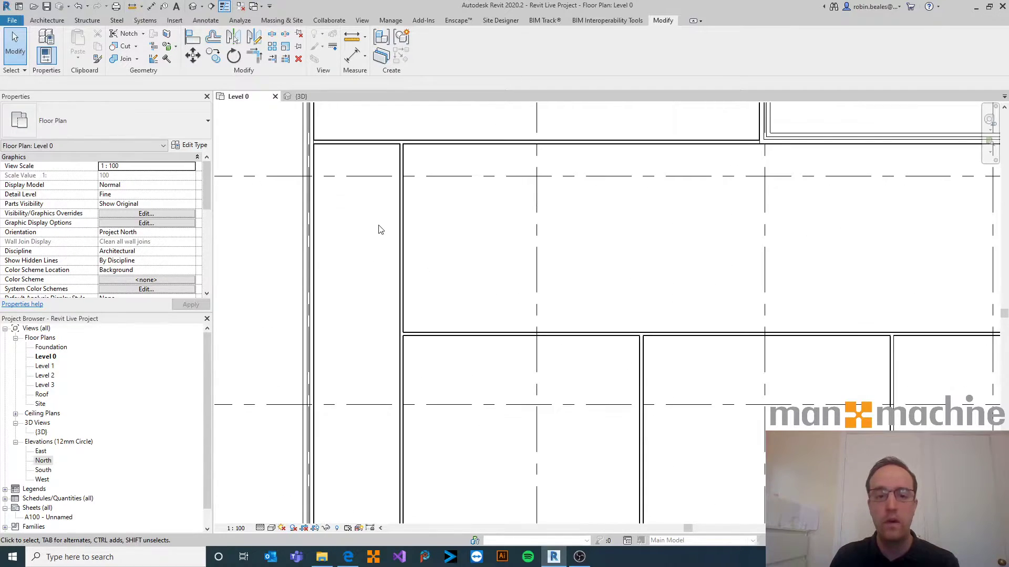
pyautogui.scroll(2, 377, 292)
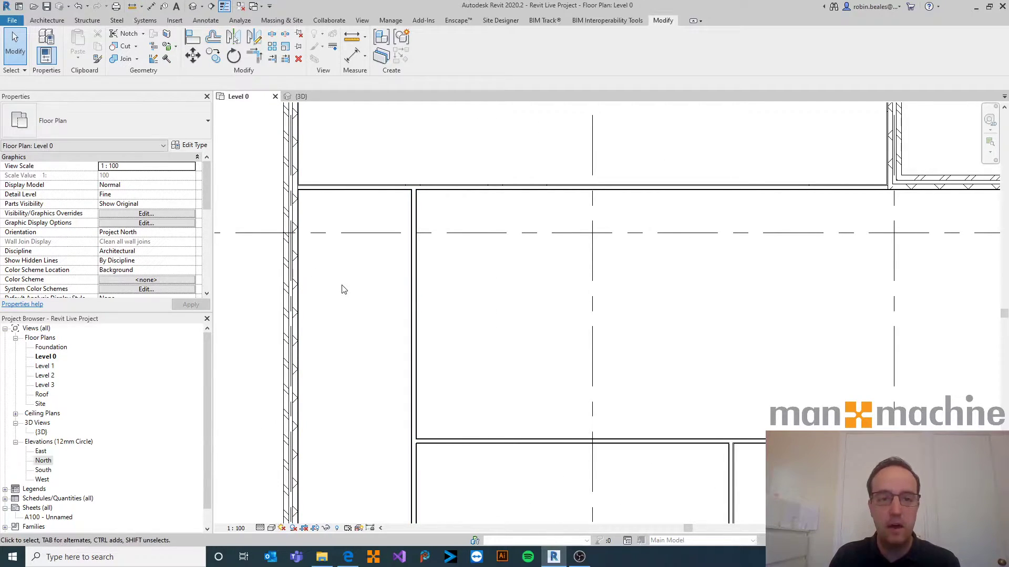
pyautogui.click(352, 57)
pyautogui.scroll(3, 325, 268)
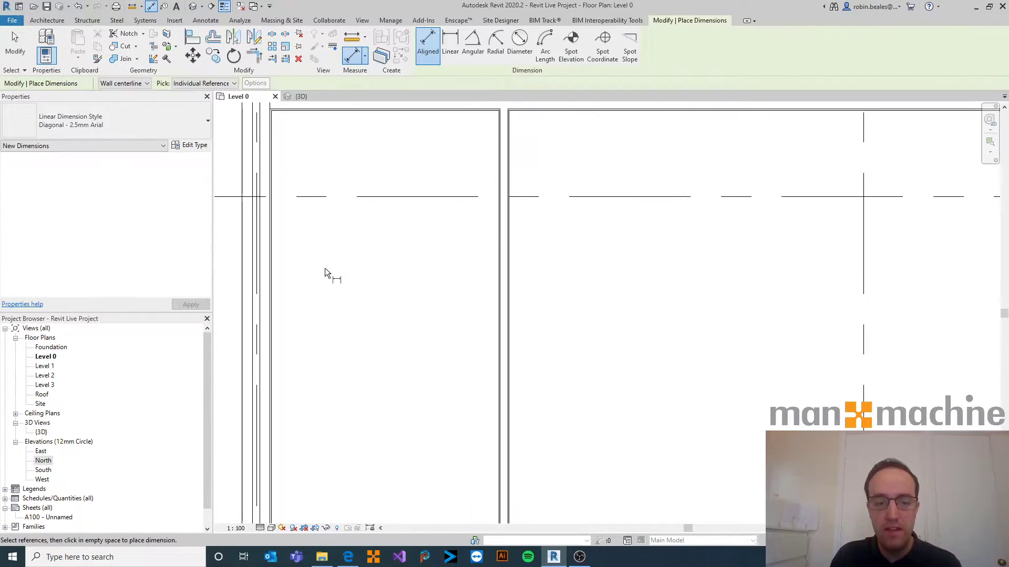
pyautogui.moveTo(328, 253); pyautogui.dragTo(333, 291, button='middle')
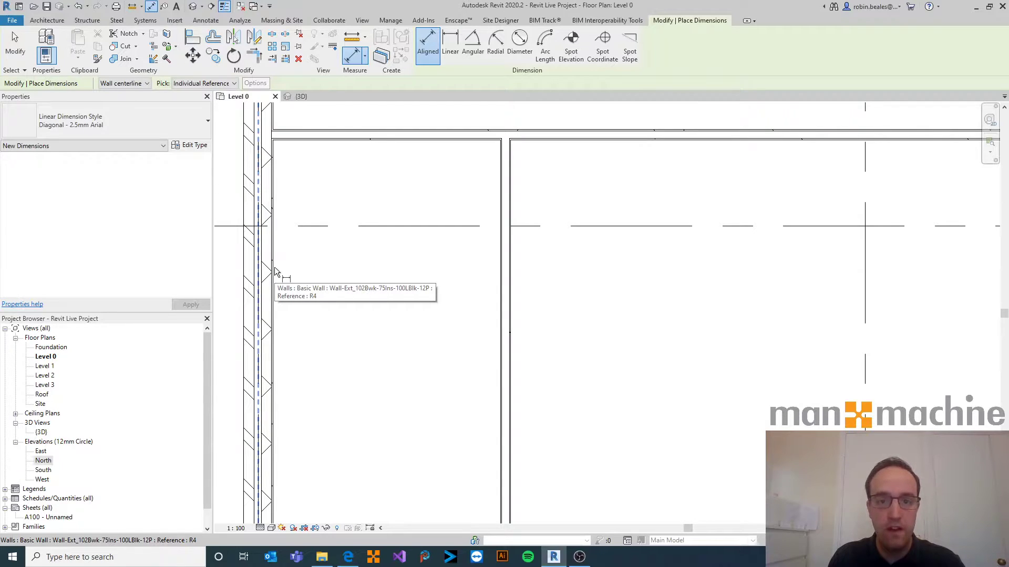
pyautogui.press('Tab')
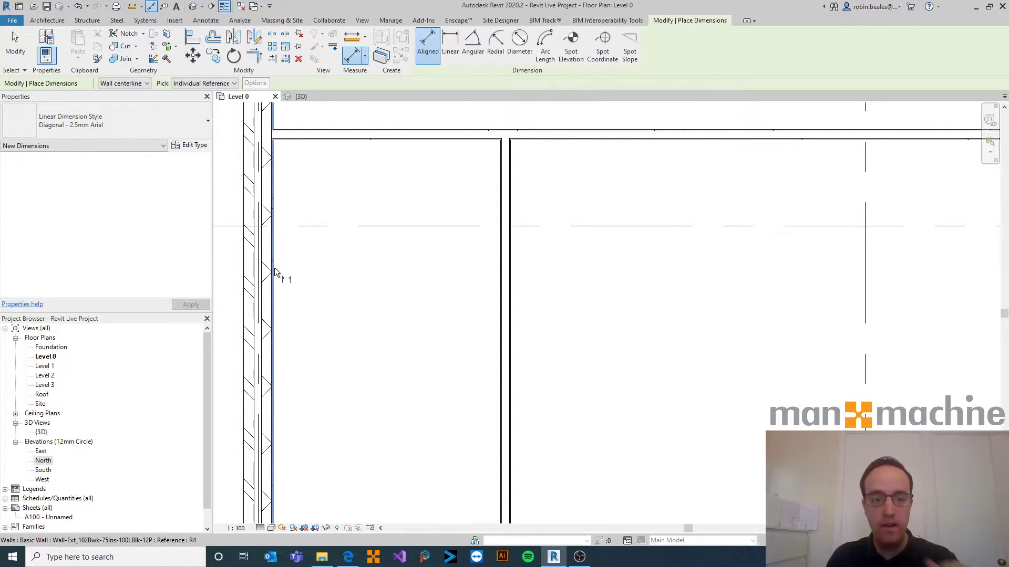
pyautogui.click(275, 269)
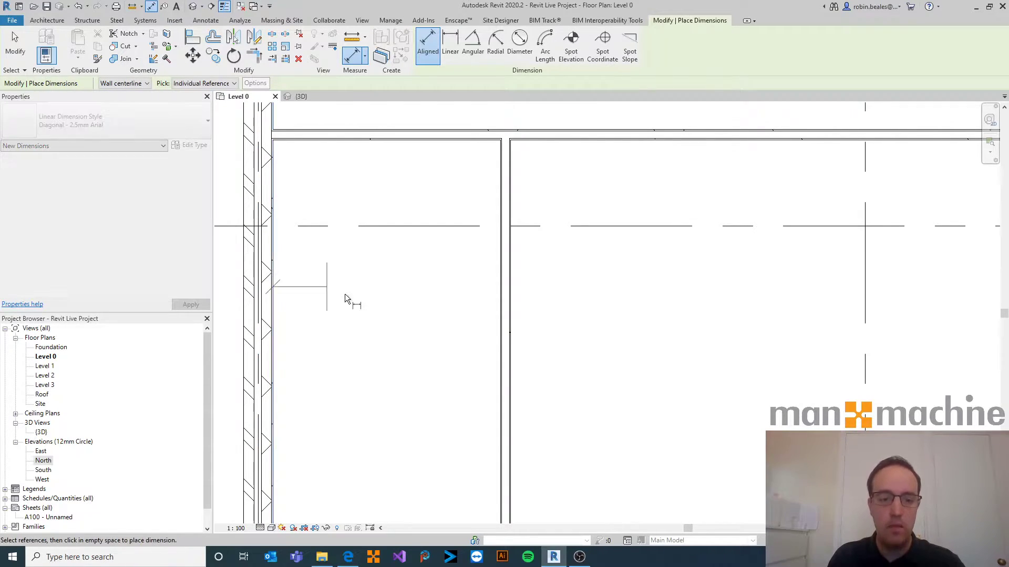
pyautogui.click(502, 312)
pyautogui.scroll(-2, 384, 312)
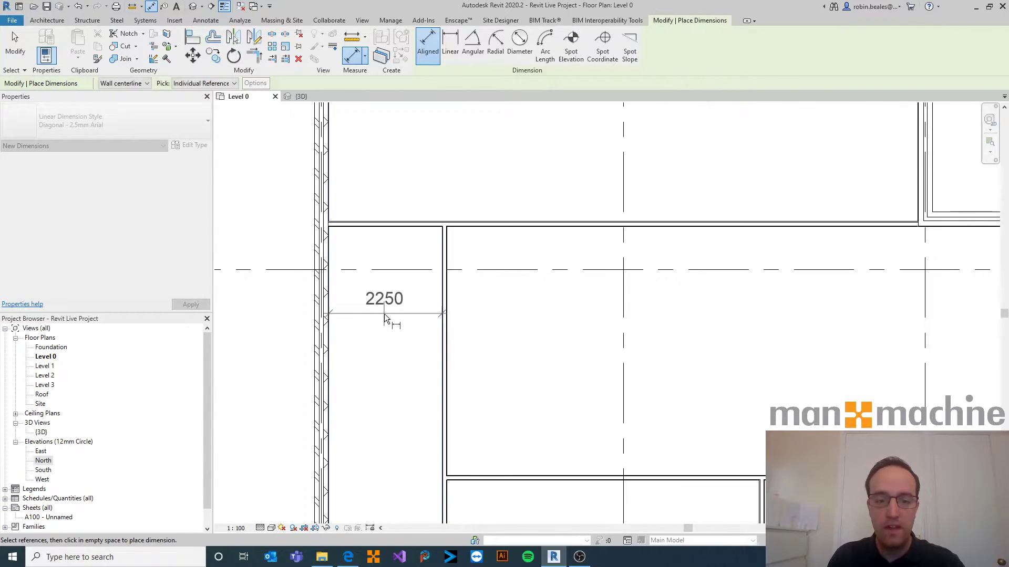
pyautogui.click(391, 314)
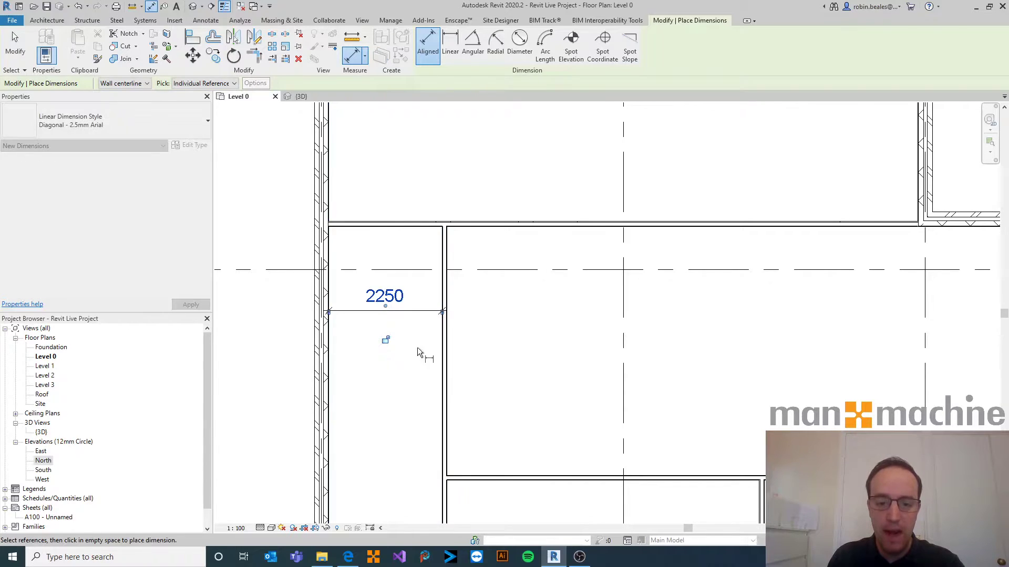
# Step: Dimension the gap between the lowest horizontal partition and the grid E exterior wall, and finish dimensioning
pyautogui.scroll(-2, 450, 393)
pyautogui.moveTo(450, 393); pyautogui.dragTo(448, 348, button='middle')
pyautogui.scroll(6, 459, 353)
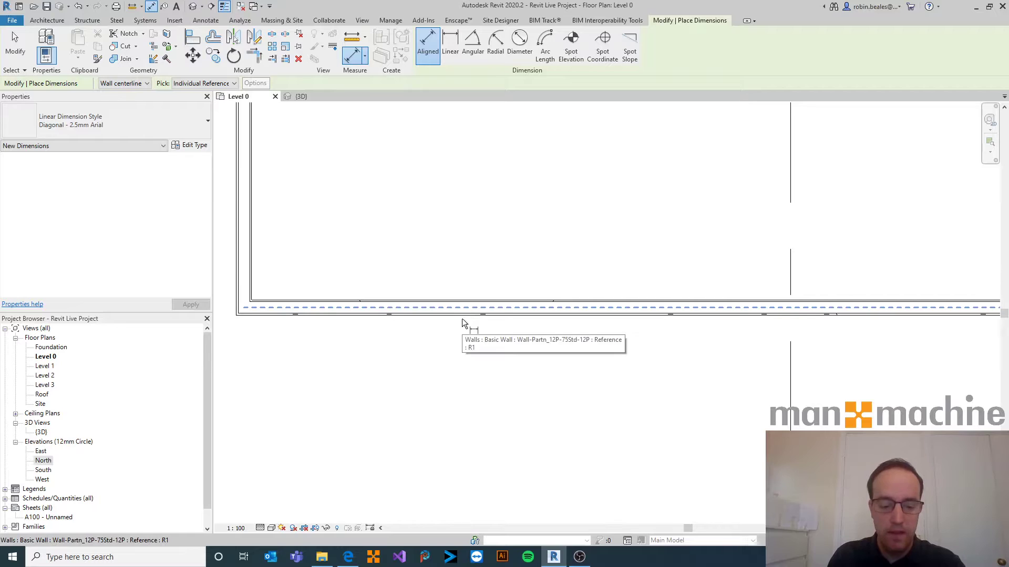
pyautogui.scroll(-2, 462, 319)
pyautogui.moveTo(470, 377); pyautogui.dragTo(465, 271, button='middle')
pyautogui.scroll(2, 452, 381)
pyautogui.click(454, 390)
pyautogui.scroll(-2, 441, 359)
pyautogui.click(397, 326)
pyautogui.scroll(-2, 294, 198)
pyautogui.moveTo(299, 196); pyautogui.dragTo(370, 396, button='middle')
pyautogui.scroll(1, 347, 245)
pyautogui.moveTo(347, 153); pyautogui.dragTo(349, 322, button='middle')
pyautogui.rightClick(348, 244)
pyautogui.click(369, 253)
pyautogui.rightClick(348, 232)
pyautogui.click(372, 242)
pyautogui.scroll(-1, 374, 245)
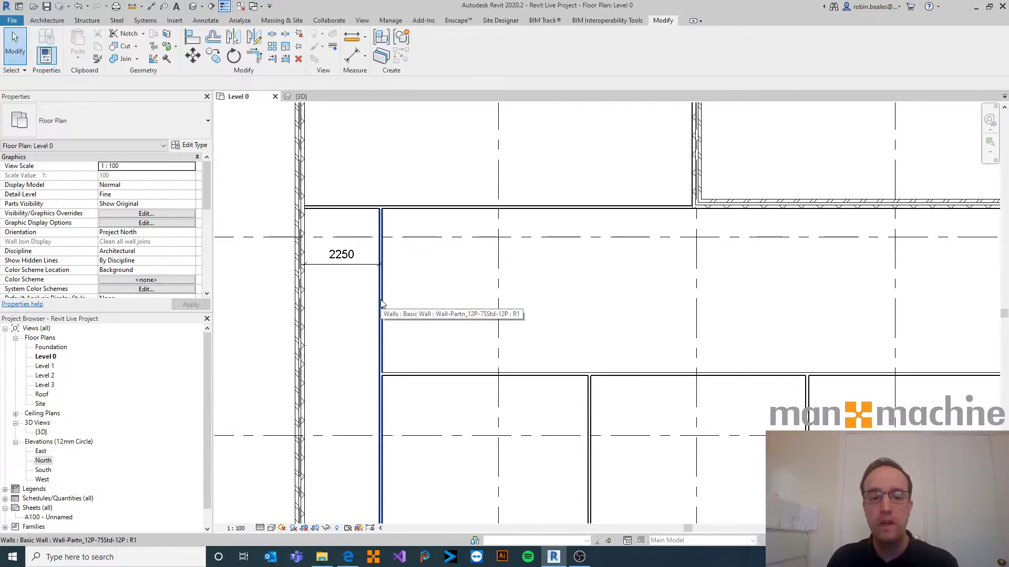
# Step: Try shifting the text of the vertical corridor's width dimension away from its line, and undo the shift
pyautogui.click(348, 258)
pyautogui.click(405, 280)
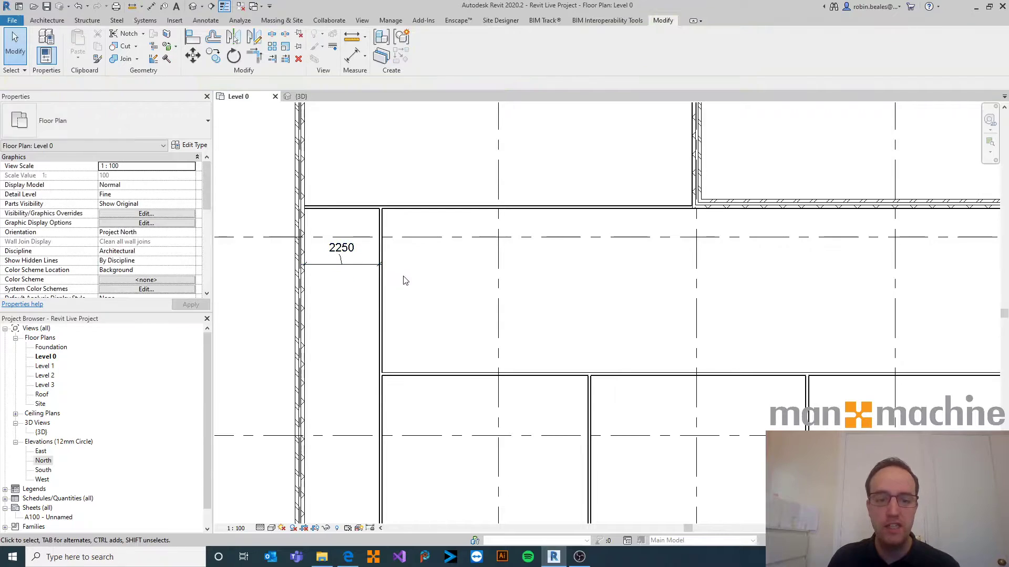
pyautogui.hotkey('ctrl', 'z')
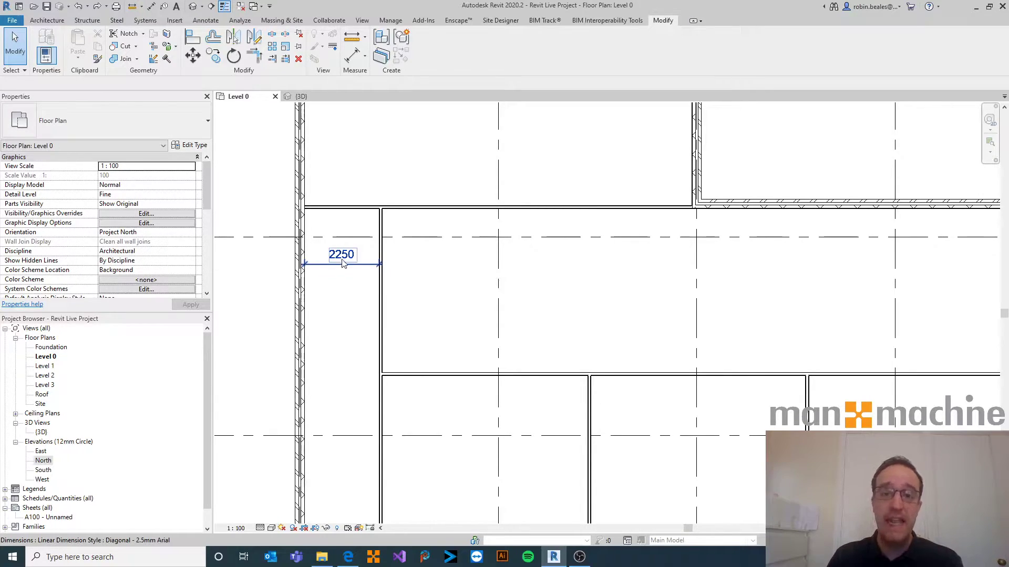
# Step: Select the grid 2 exterior wall and the vertical corridor partition in turn to examine how the width dimension relates to each
pyautogui.click(303, 305)
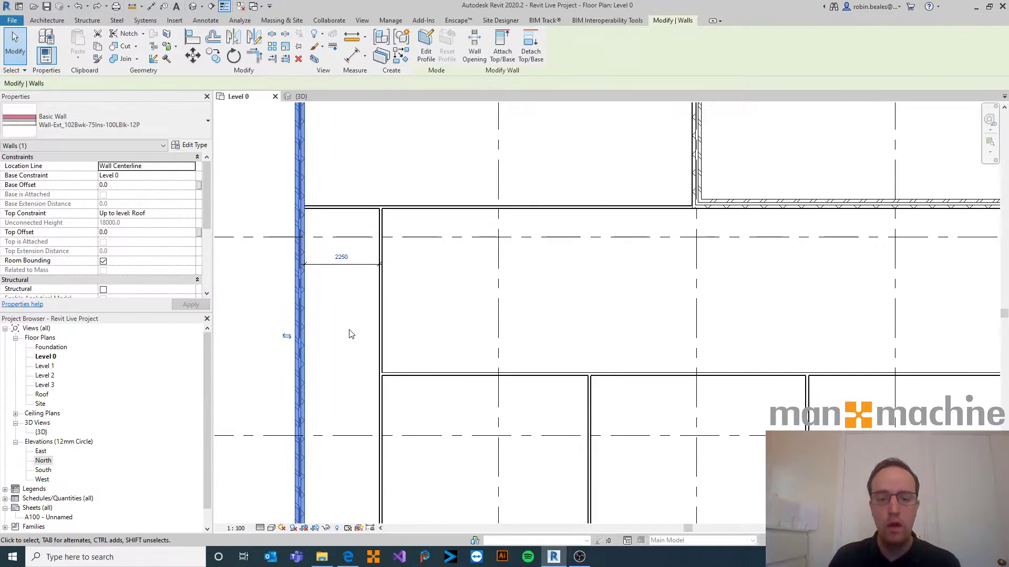
pyautogui.click(379, 318)
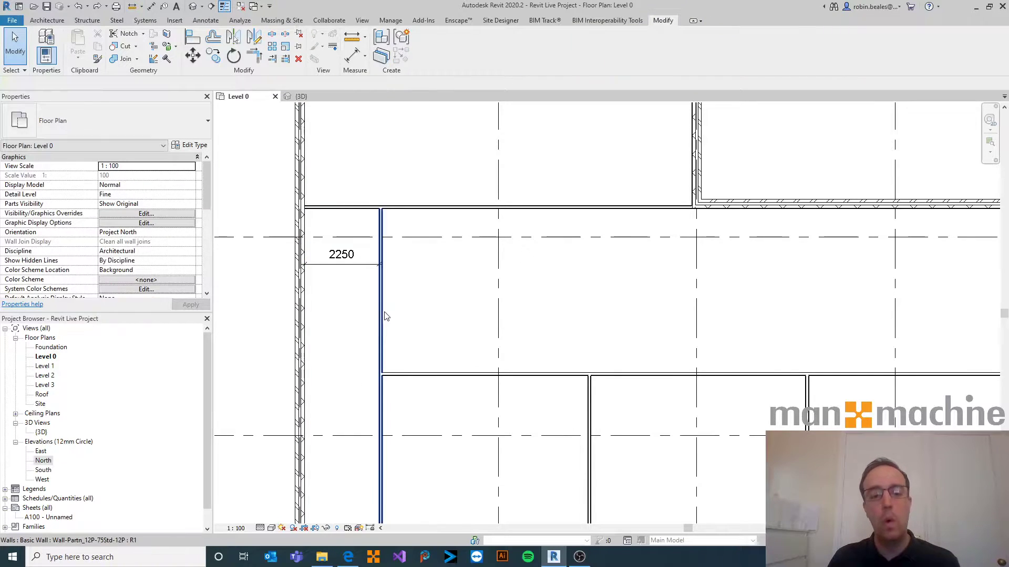
pyautogui.click(344, 347)
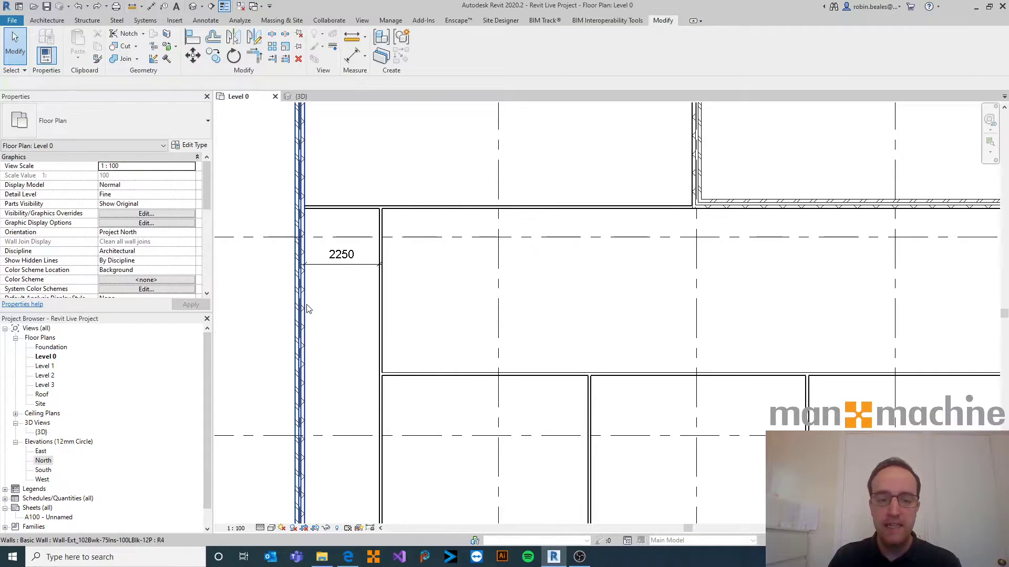
pyautogui.click(308, 309)
pyautogui.click(346, 317)
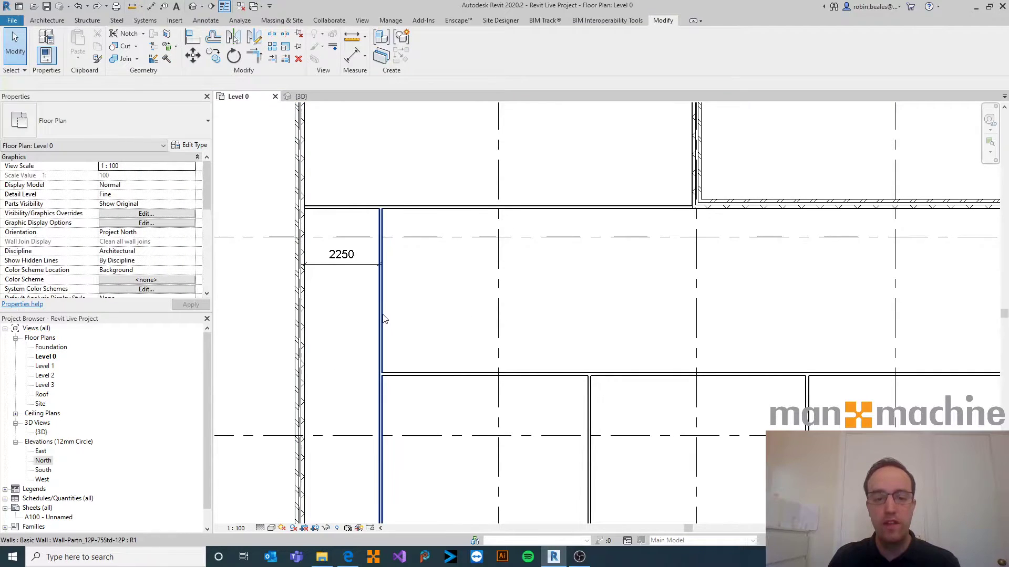
pyautogui.click(380, 337)
pyautogui.click(336, 325)
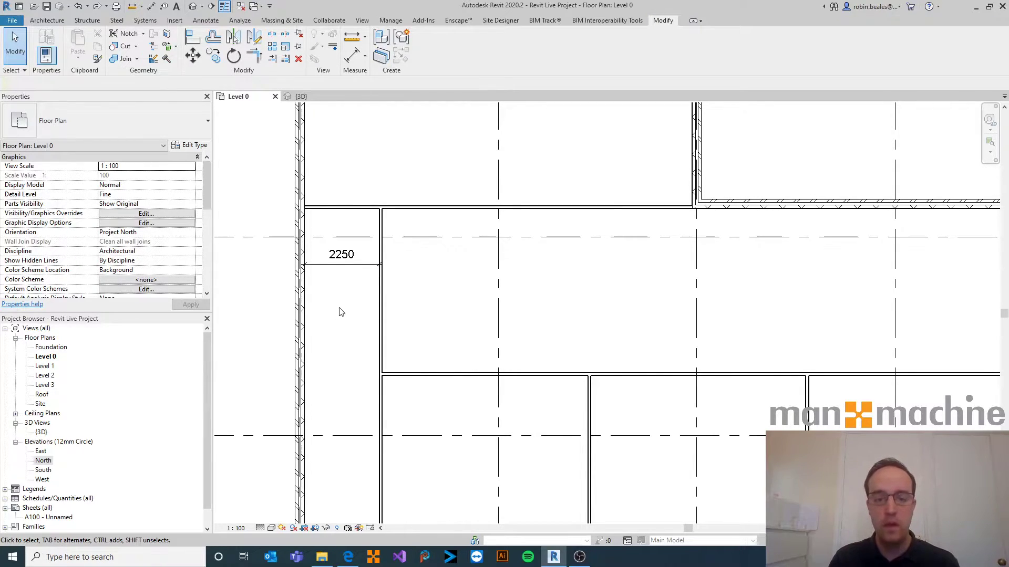
# Step: Set the vertical corridor's width to 2000 mm by moving the vertical partition
pyautogui.click(382, 294)
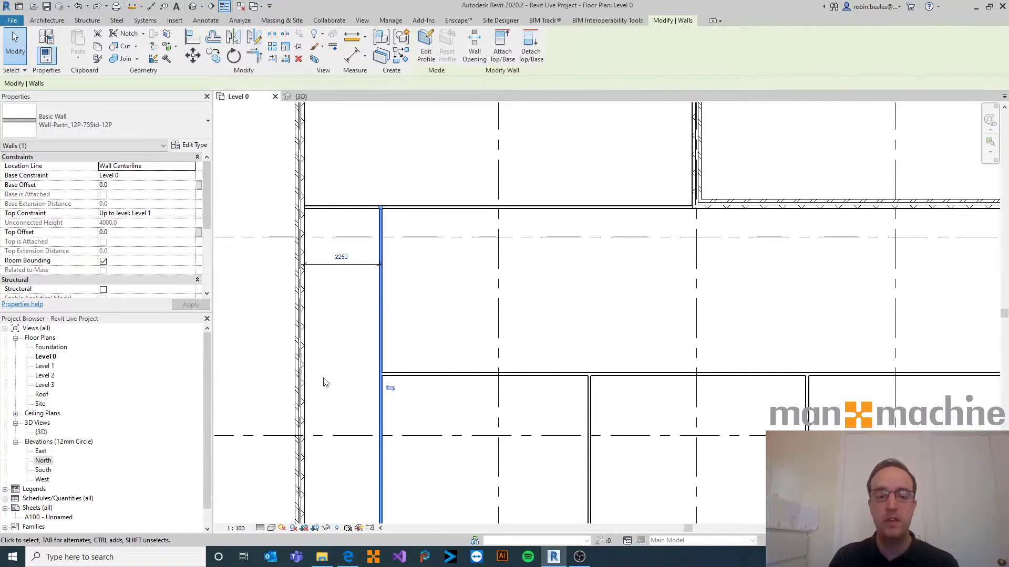
pyautogui.click(341, 256)
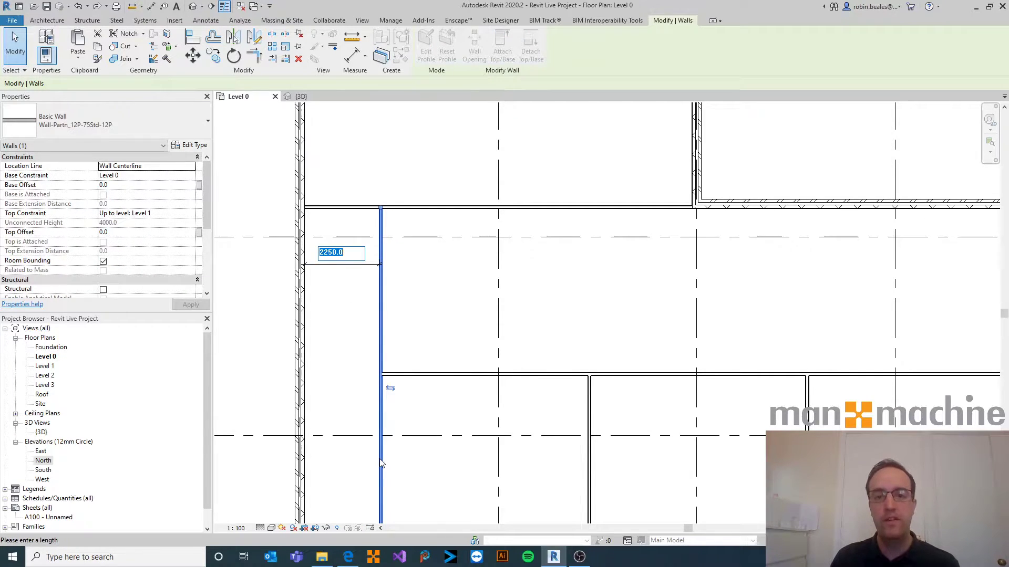
pyautogui.write('2000')
pyautogui.press('Return')
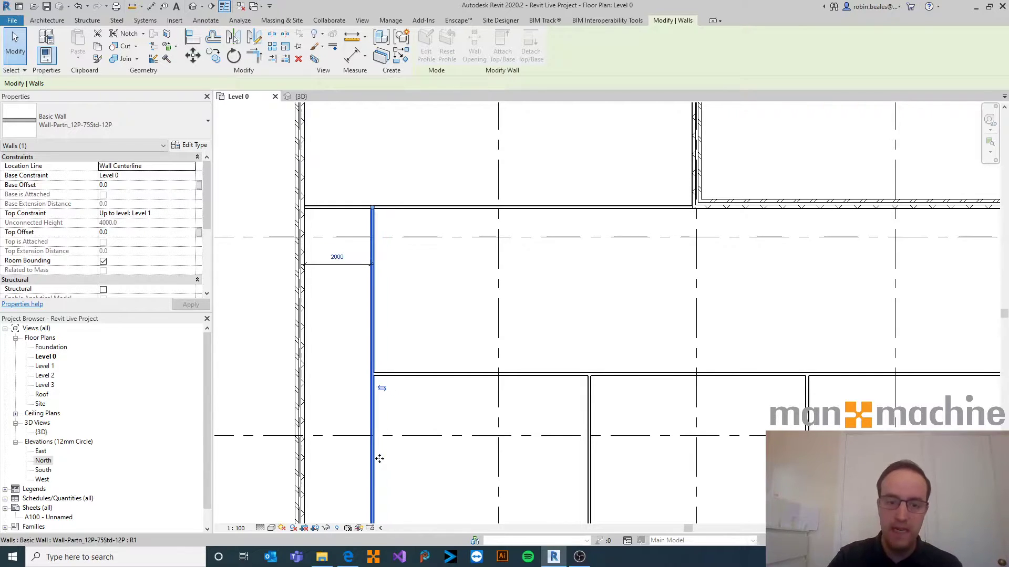
pyautogui.click(349, 378)
# Step: Set the distance from the lowest horizontal partition to the grid E exterior wall to 2000 mm by moving the partition
pyautogui.scroll(-2, 374, 363)
pyautogui.scroll(5, 389, 415)
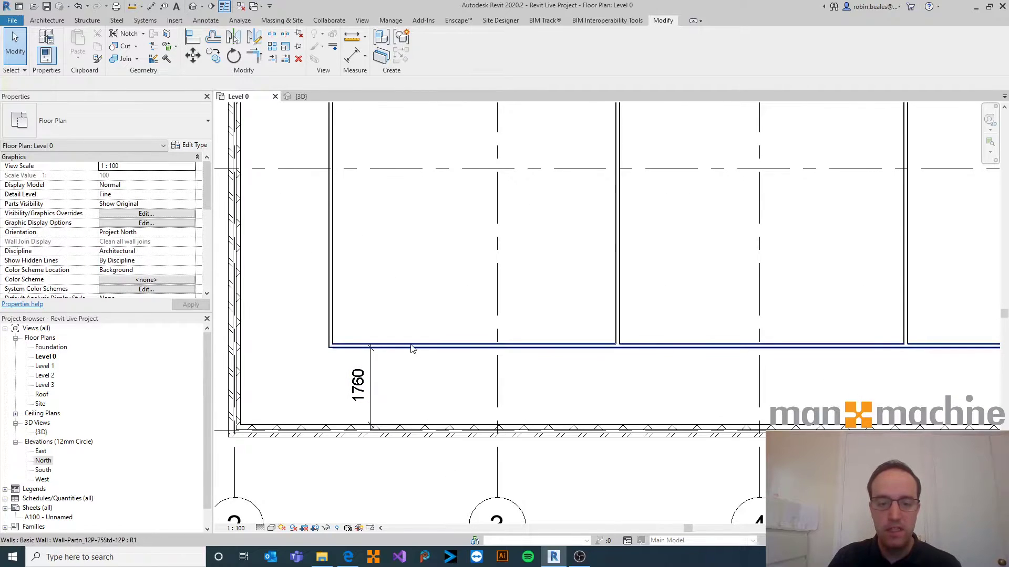
pyautogui.click(411, 347)
pyautogui.click(358, 385)
pyautogui.write('2000')
pyautogui.press('Return')
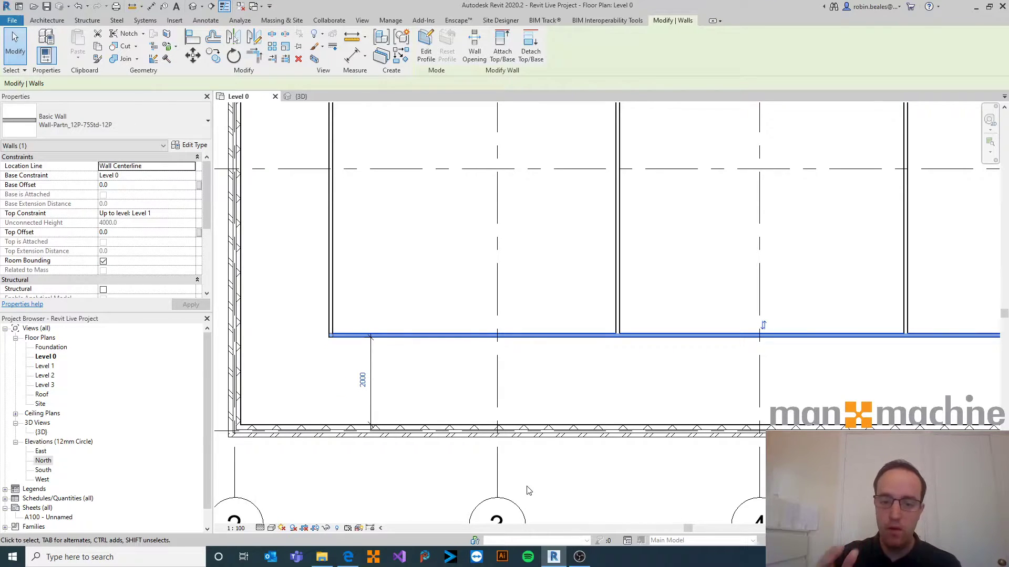
pyautogui.click(596, 424)
pyautogui.click(590, 401)
pyautogui.scroll(-2, 590, 401)
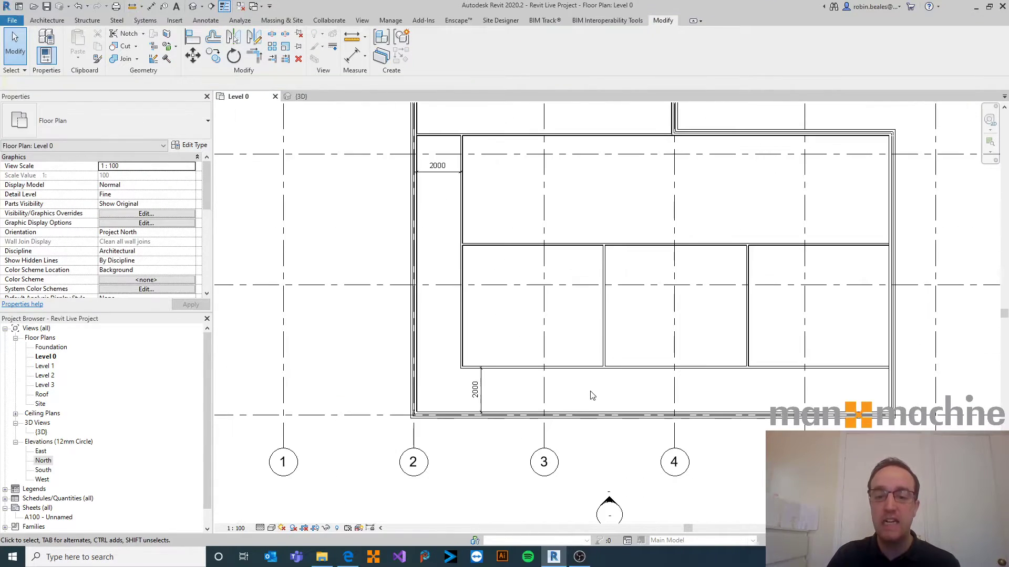
pyautogui.moveTo(590, 401); pyautogui.dragTo(560, 431, button='middle')
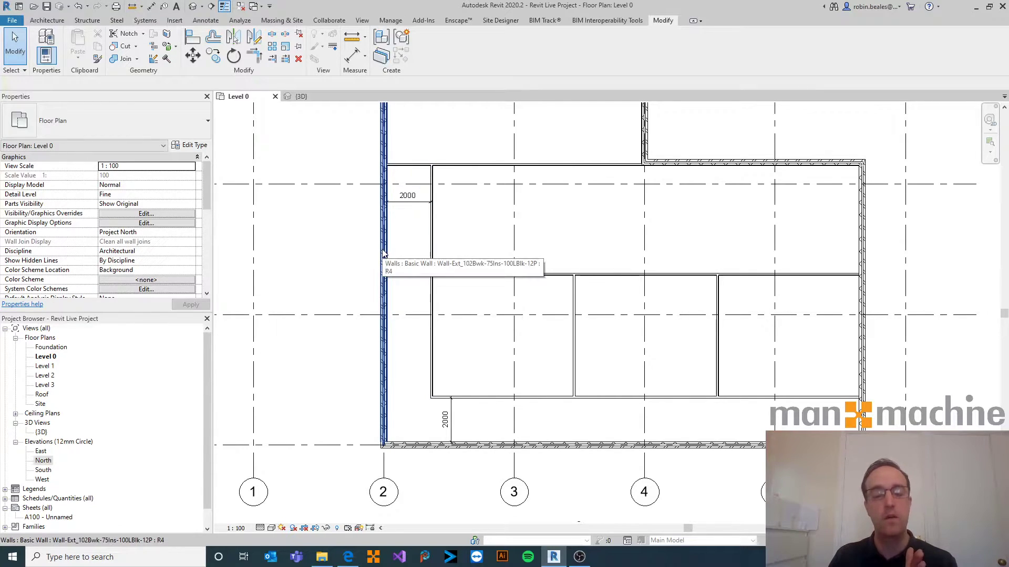
# Step: Move the vertical corridor's width dimension line further down, away from the uppermost horizontal partition
pyautogui.click(433, 227)
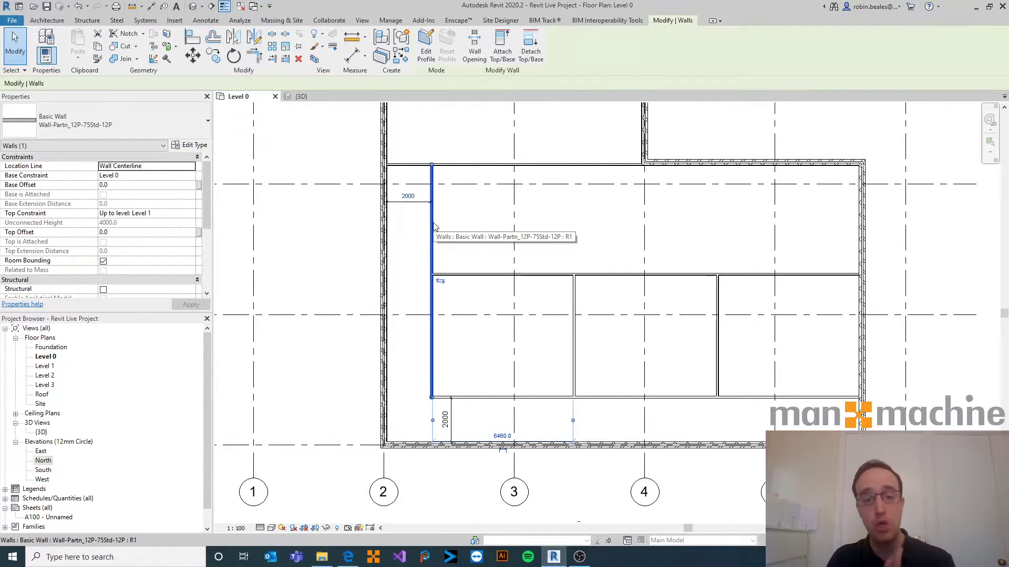
pyautogui.click(418, 234)
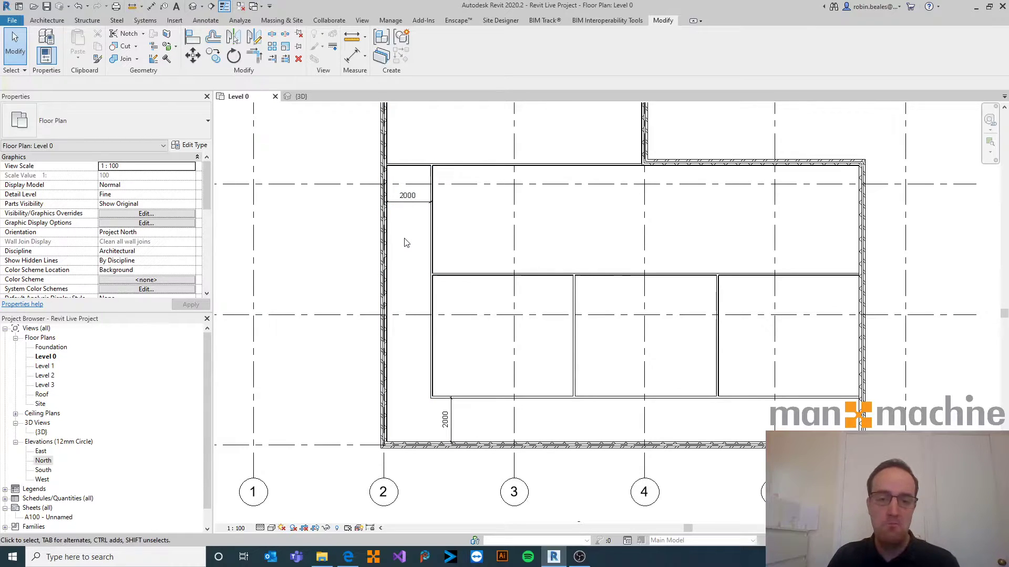
pyautogui.click(411, 202)
pyautogui.moveTo(411, 202); pyautogui.dragTo(413, 224)
pyautogui.click(448, 239)
# Step: Start placing a door and choose the Doors_IntSgl 1010x2110mm type
pyautogui.scroll(-1, 484, 276)
pyautogui.moveTo(511, 266); pyautogui.dragTo(491, 275, button='middle')
pyautogui.scroll(1, 514, 210)
pyautogui.moveTo(515, 210); pyautogui.dragTo(513, 236, button='middle')
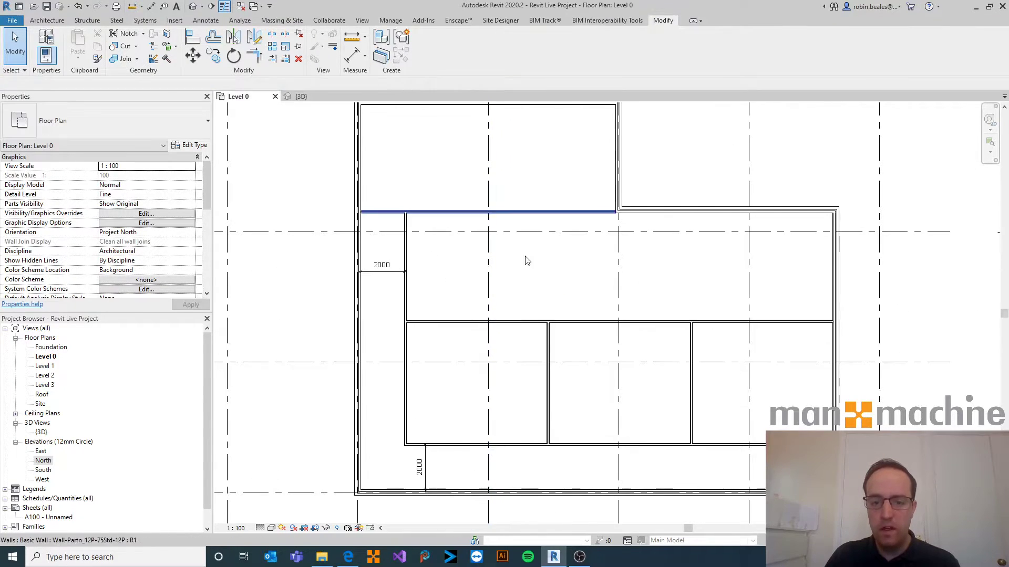
pyautogui.scroll(-1, 409, 293)
pyautogui.moveTo(507, 255); pyautogui.dragTo(451, 273, button='middle')
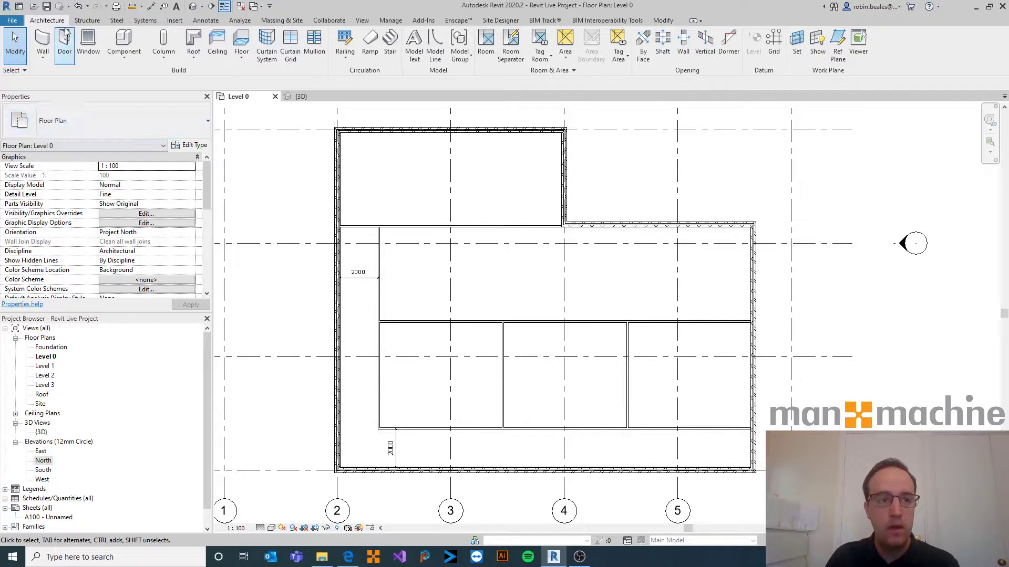
pyautogui.click(66, 42)
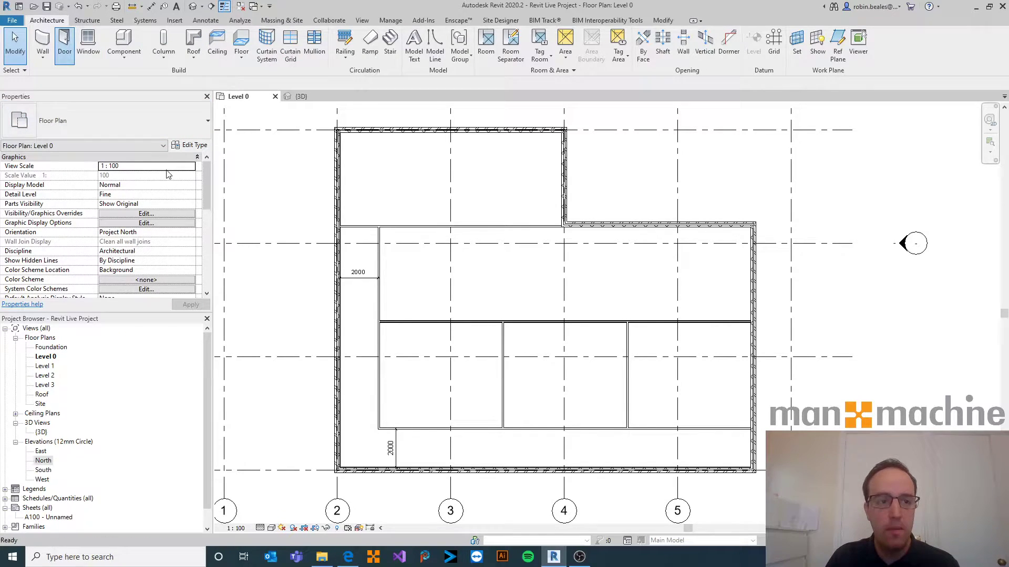
pyautogui.click(160, 122)
pyautogui.moveTo(123, 163)
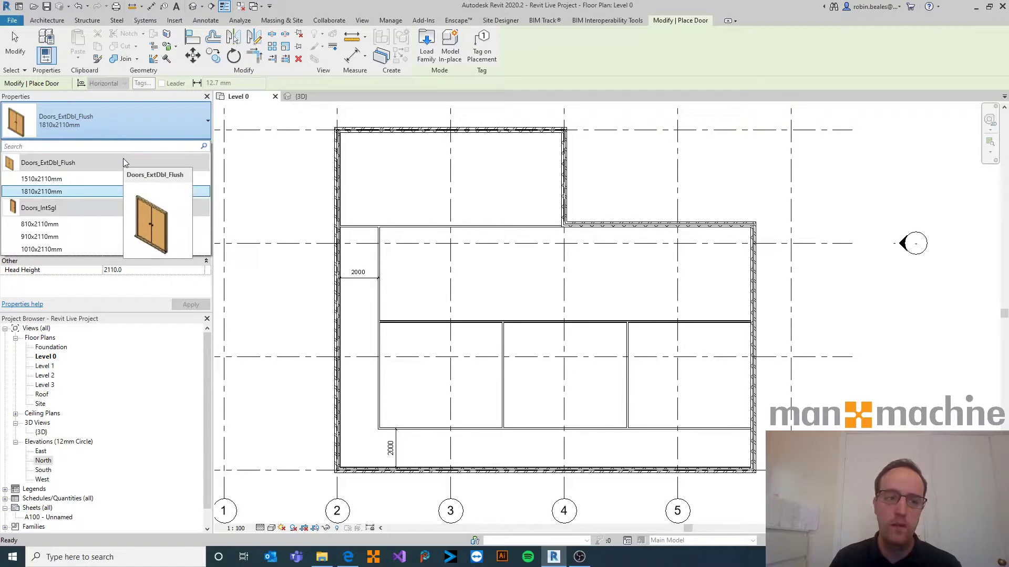
pyautogui.click(46, 249)
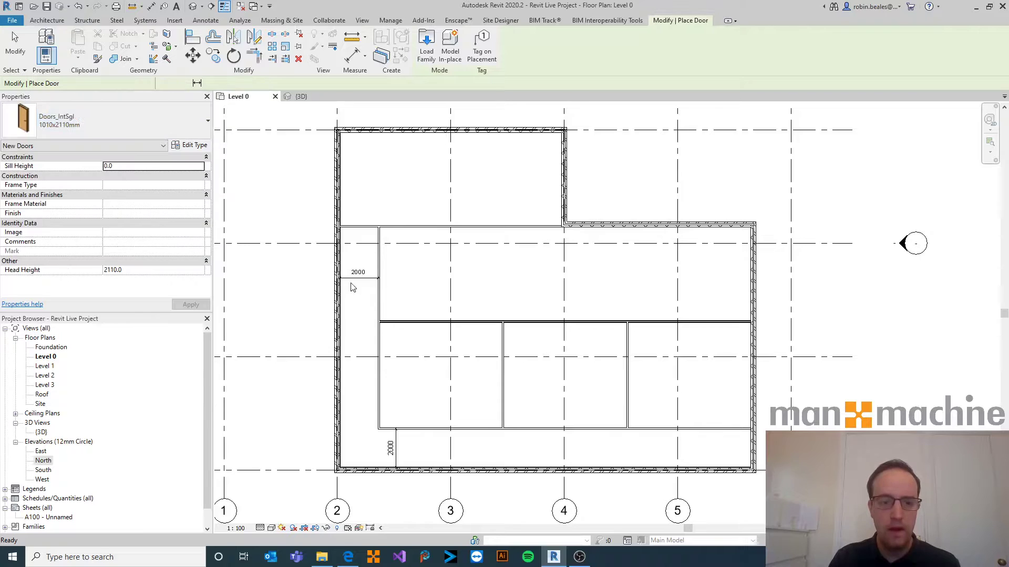
# Step: Place the 1010x2110mm door in the horizontal partition at the vertical corridor's upper end, centred about 495 mm from each side
pyautogui.scroll(3, 360, 233)
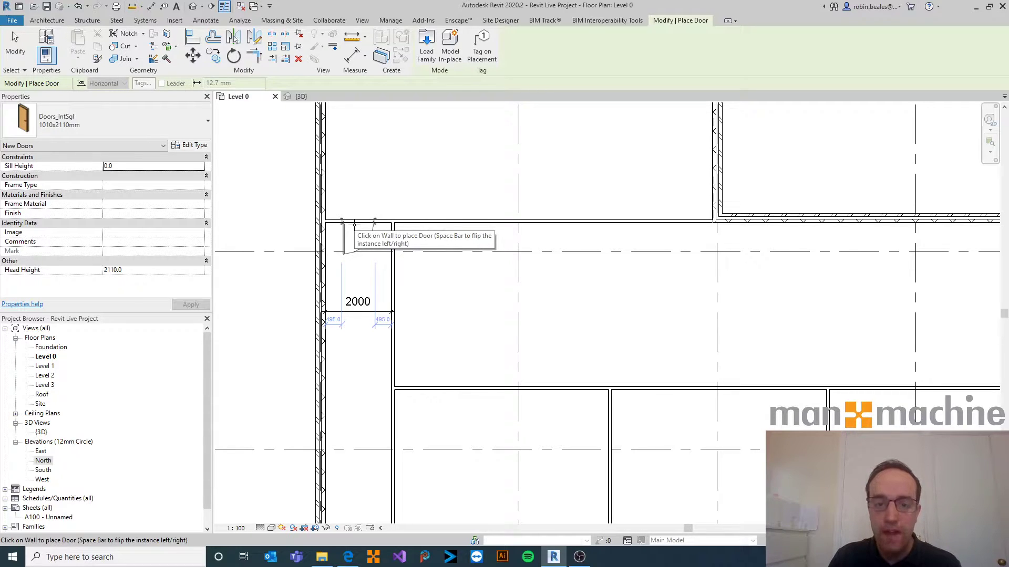
pyautogui.scroll(3, 355, 223)
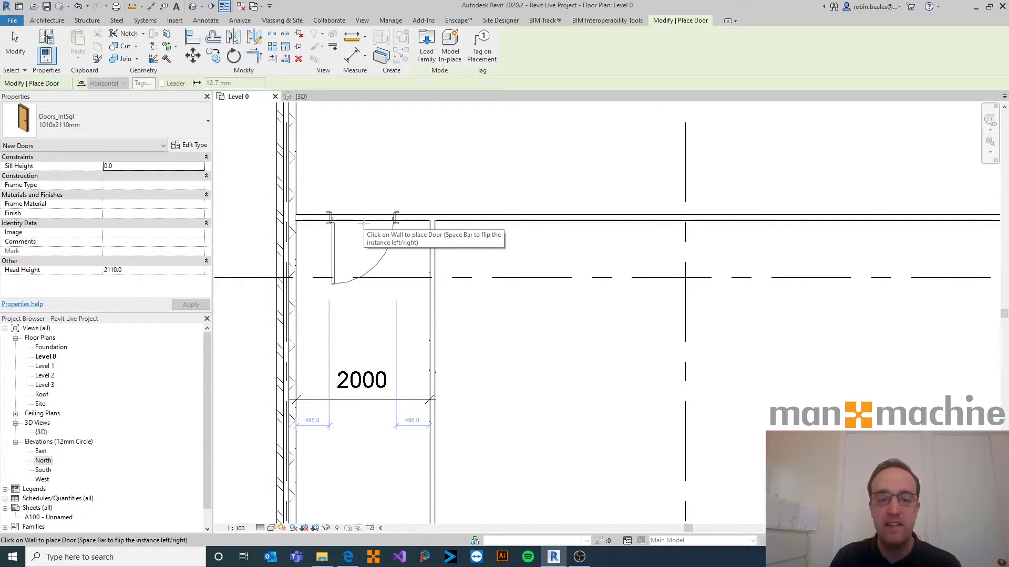
pyautogui.scroll(-5, 364, 224)
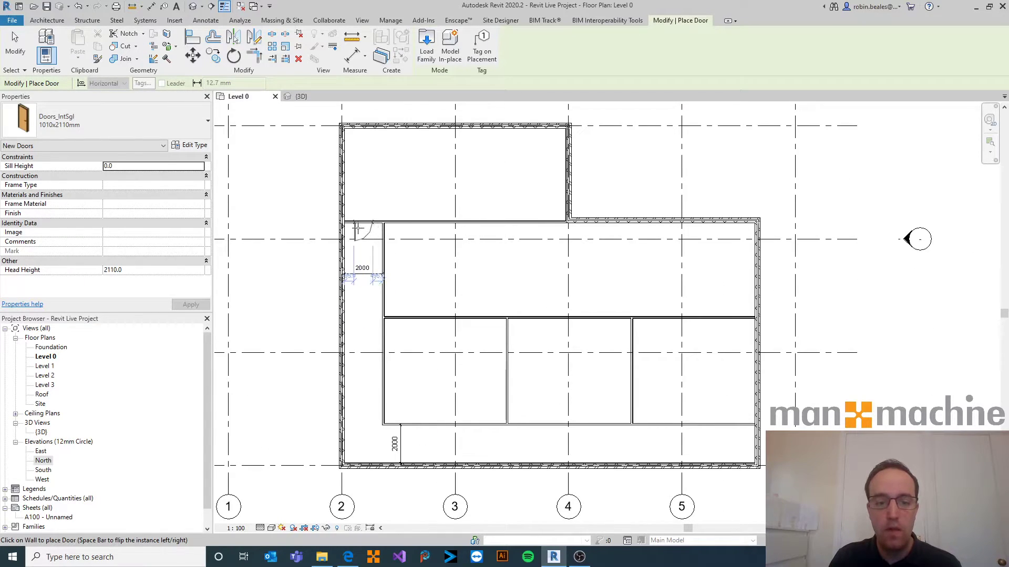
pyautogui.scroll(4, 367, 225)
pyautogui.scroll(2, 362, 226)
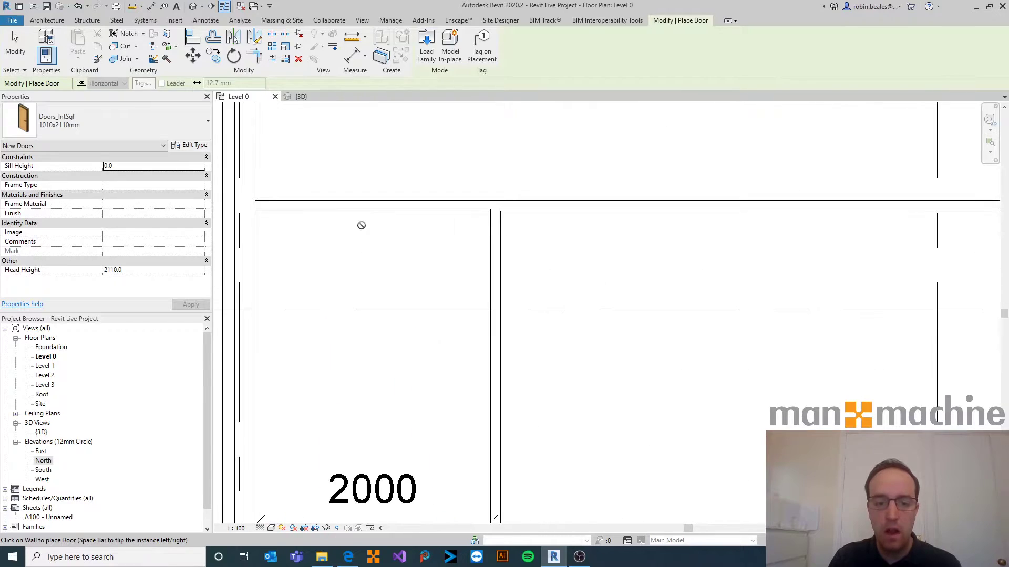
pyautogui.scroll(-1, 381, 211)
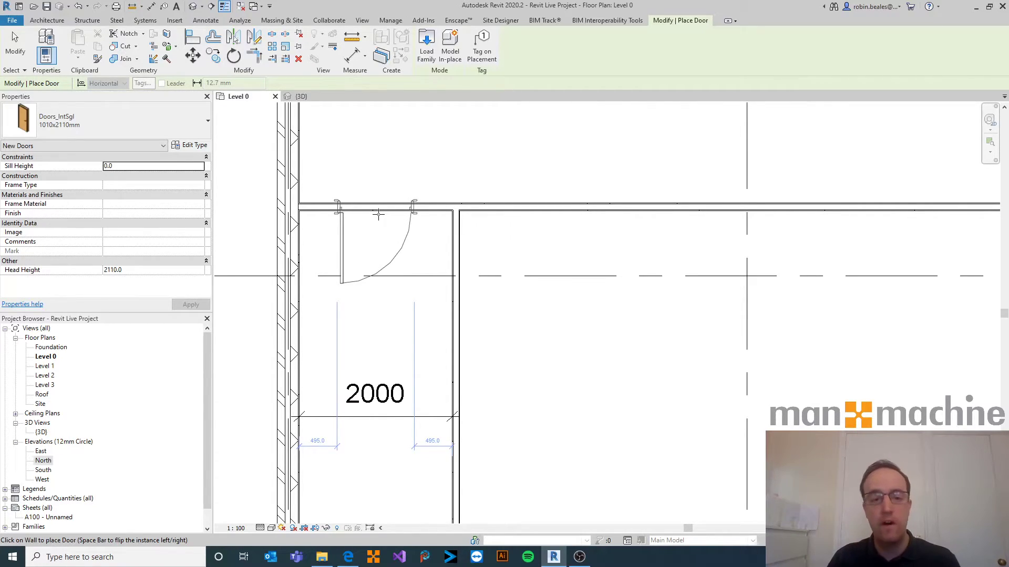
pyautogui.click(379, 215)
pyautogui.rightClick(530, 251)
pyautogui.click(544, 257)
pyautogui.rightClick(524, 232)
pyautogui.click(551, 240)
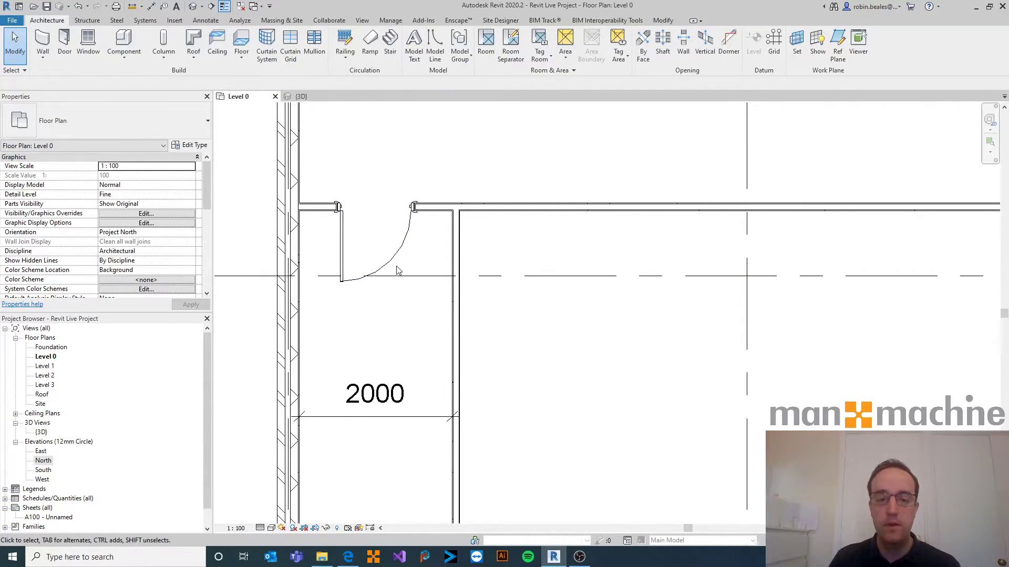
# Step: Cycle the 1010x2110mm corridor door through its flipped swing orientations and return it to the original one
pyautogui.scroll(2, 399, 136)
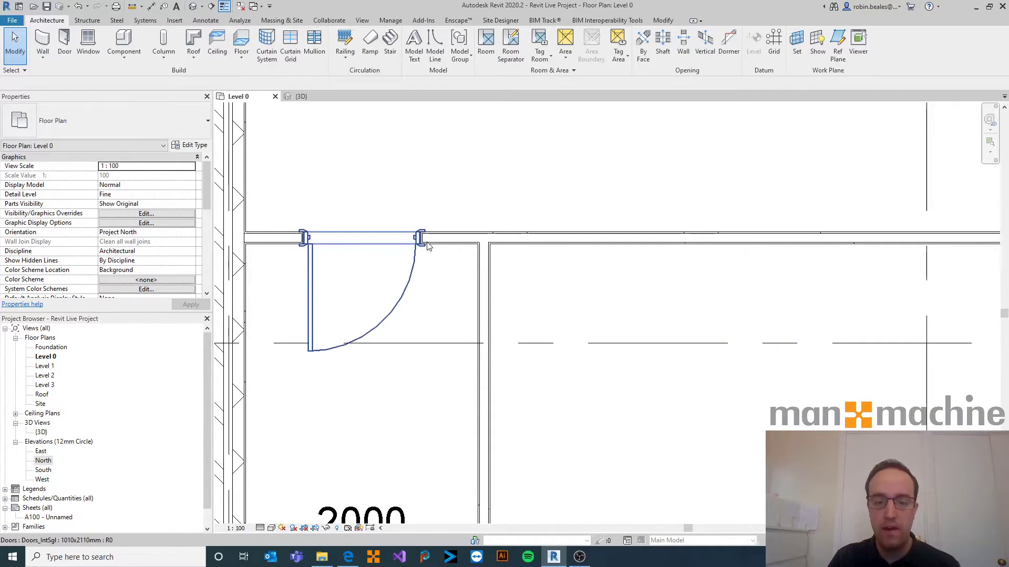
pyautogui.scroll(-3, 399, 373)
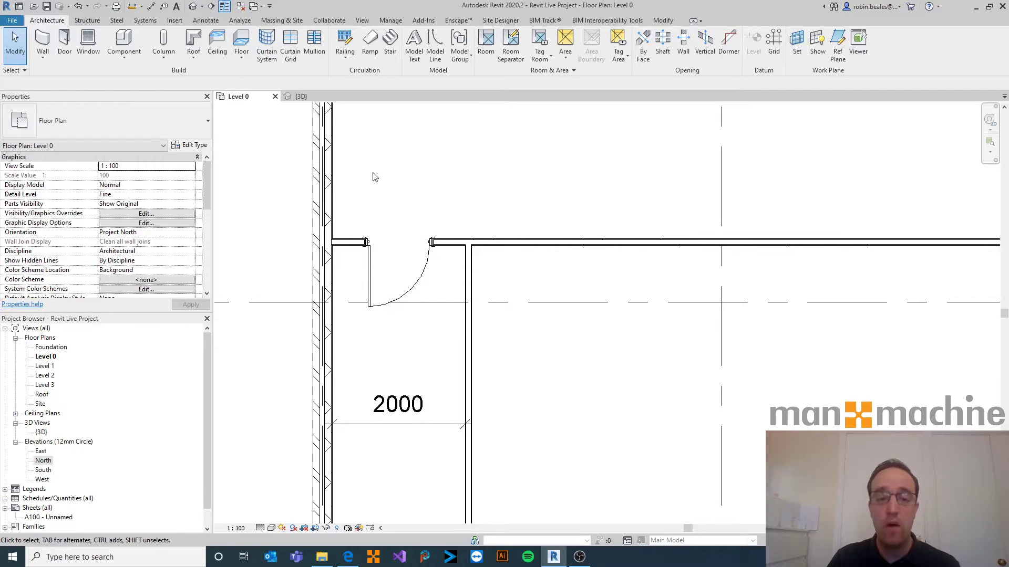
pyautogui.click(417, 279)
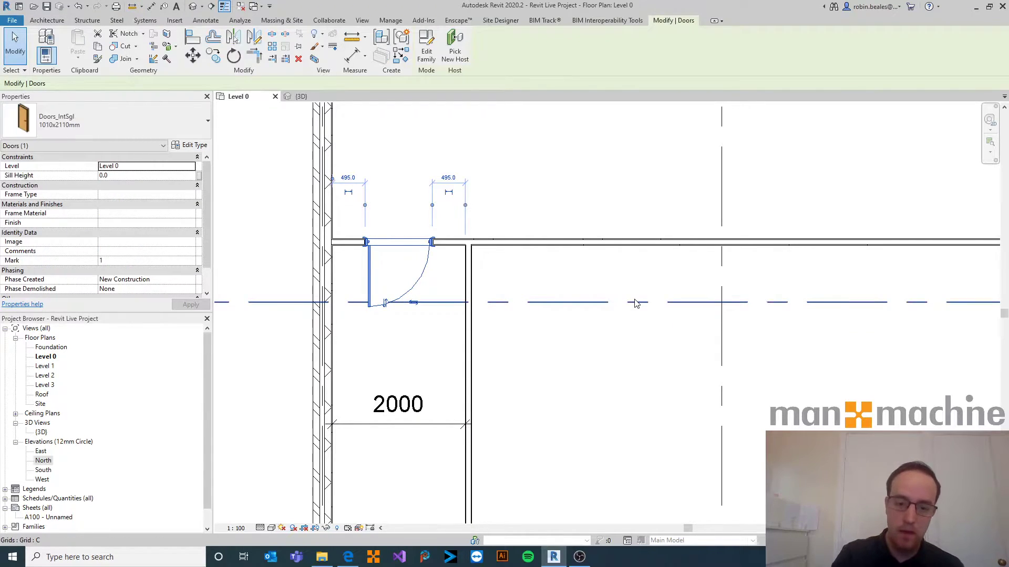
pyautogui.press('space')
pyautogui.press('space')
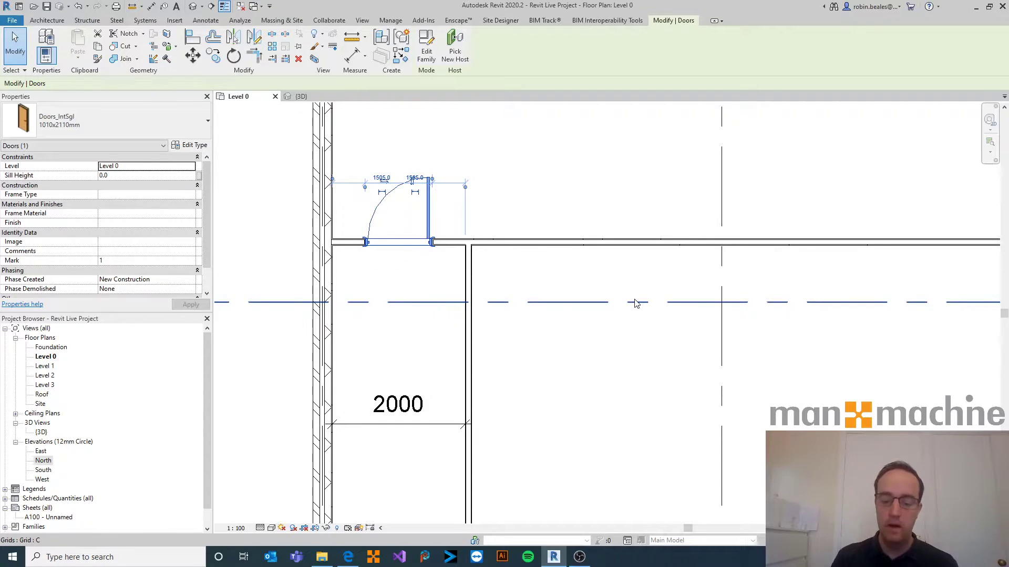
pyautogui.press('space')
pyautogui.press('space')
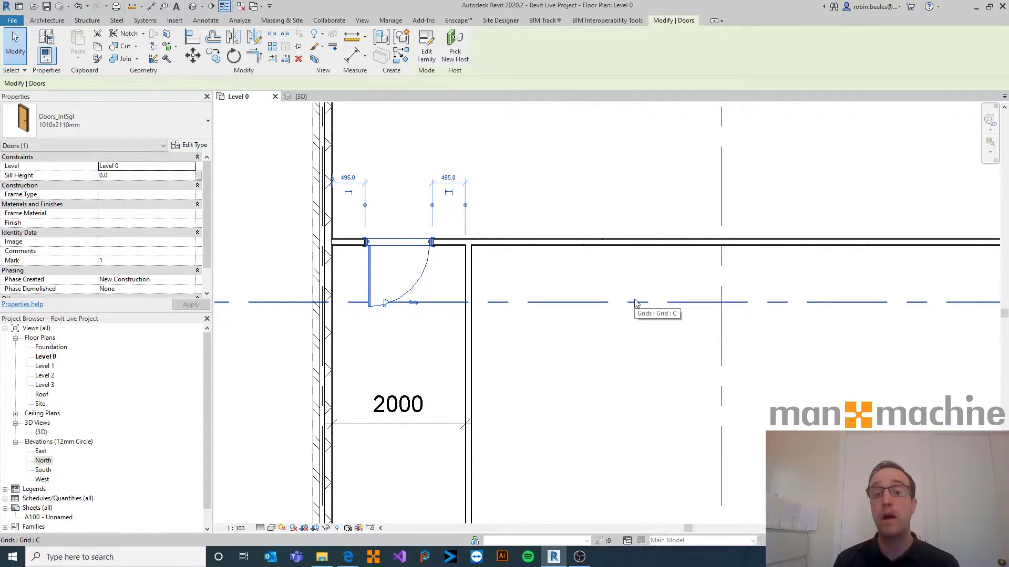
pyautogui.click(546, 293)
pyautogui.scroll(-1, 510, 486)
pyautogui.moveTo(520, 442); pyautogui.dragTo(509, 374, button='middle')
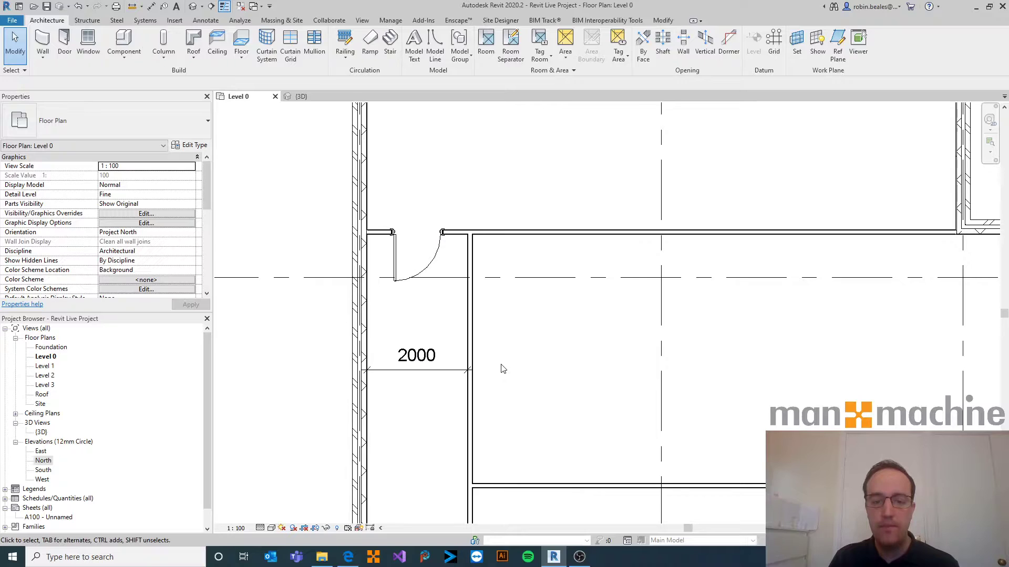
# Step: Open the corridor door's offset from the vertical partition for editing, cancel it, and try moving the dimension's witness line
pyautogui.click(436, 254)
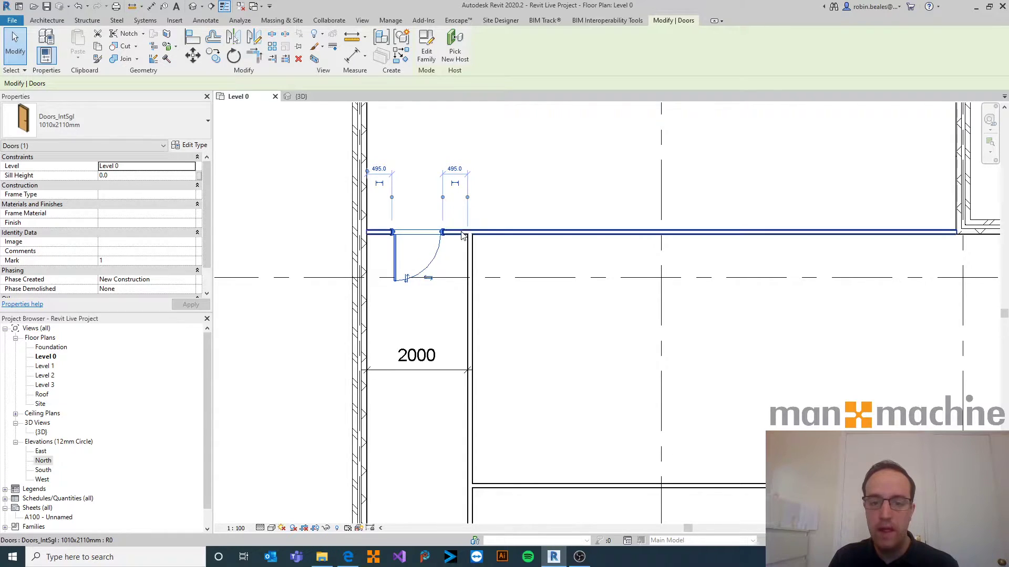
pyautogui.click(455, 169)
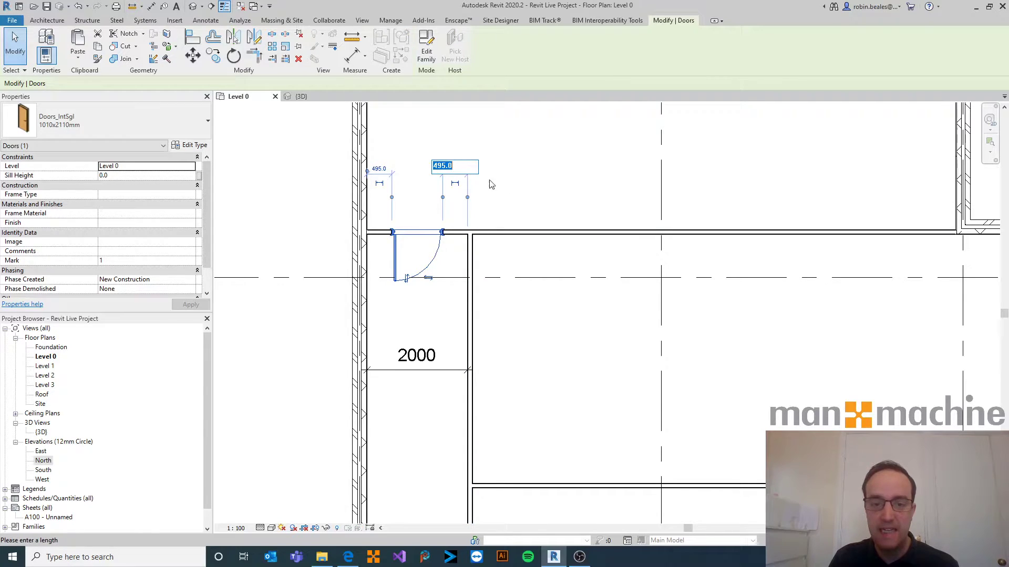
pyautogui.press('Escape')
pyautogui.press('Escape')
pyautogui.click(468, 253)
pyautogui.click(439, 250)
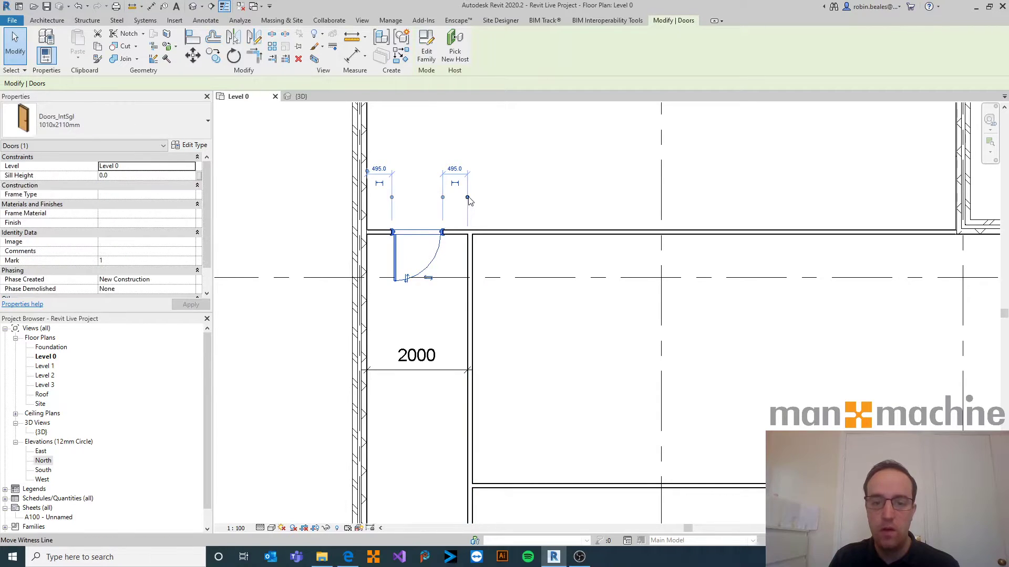
pyautogui.moveTo(468, 199); pyautogui.dragTo(451, 128)
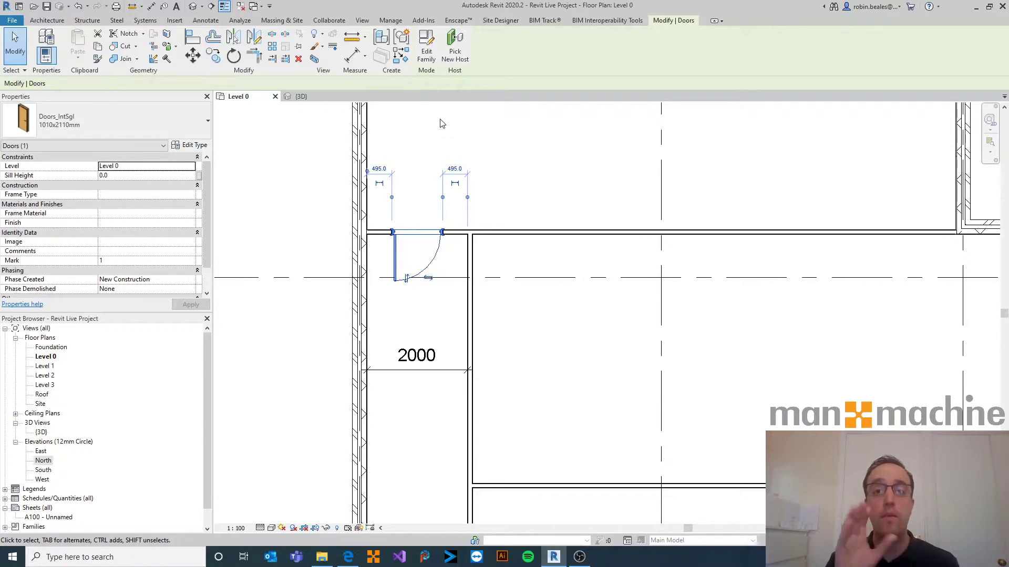
pyautogui.click(438, 128)
pyautogui.scroll(-3, 439, 160)
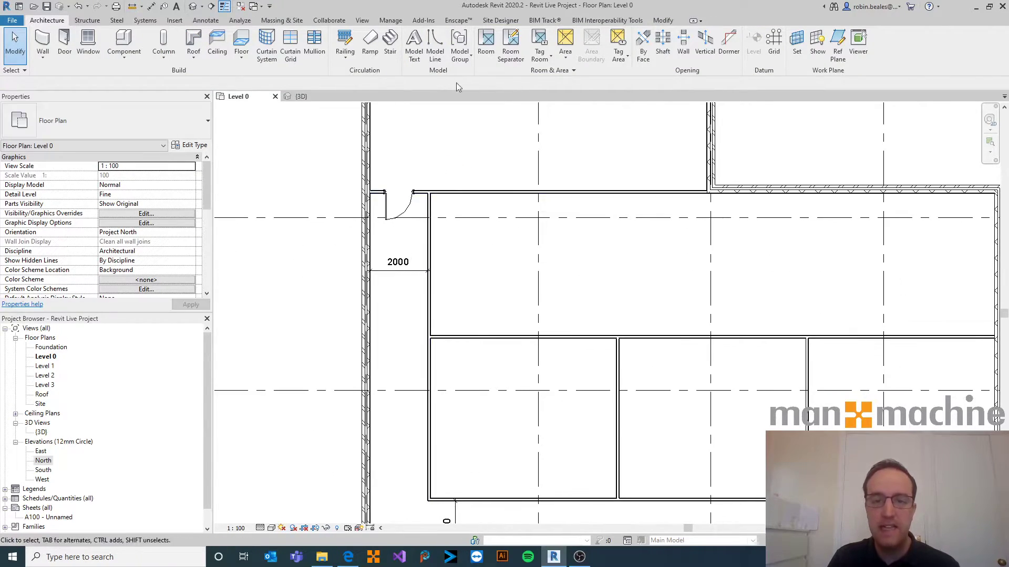
# Step: Place Doors_IntSgl 910x2110mm doors in the vertical corridor partition and in the first lower room's corridor wall, about 200 mm from the adjoining partitions
pyautogui.click(43, 42)
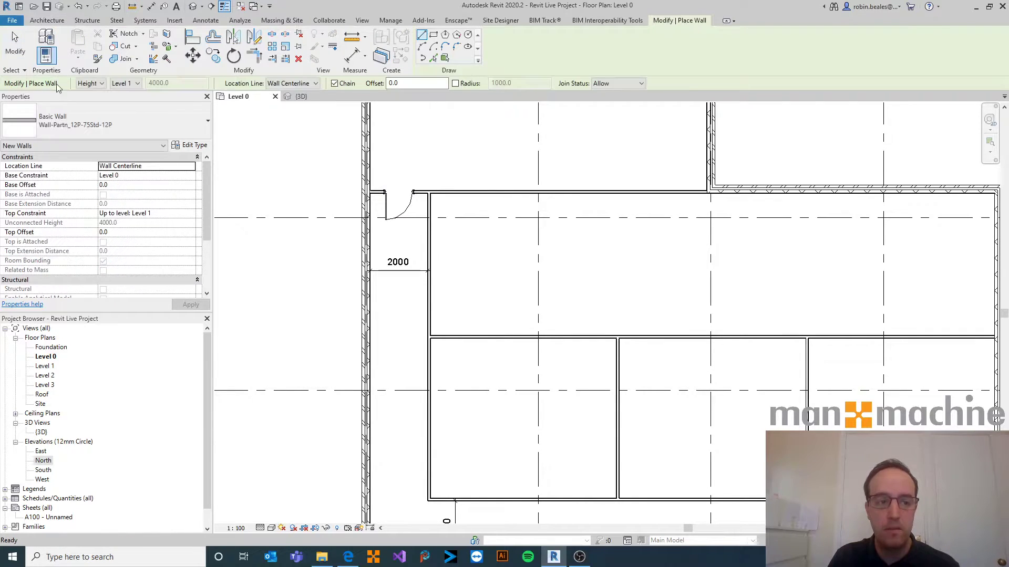
pyautogui.press('Escape')
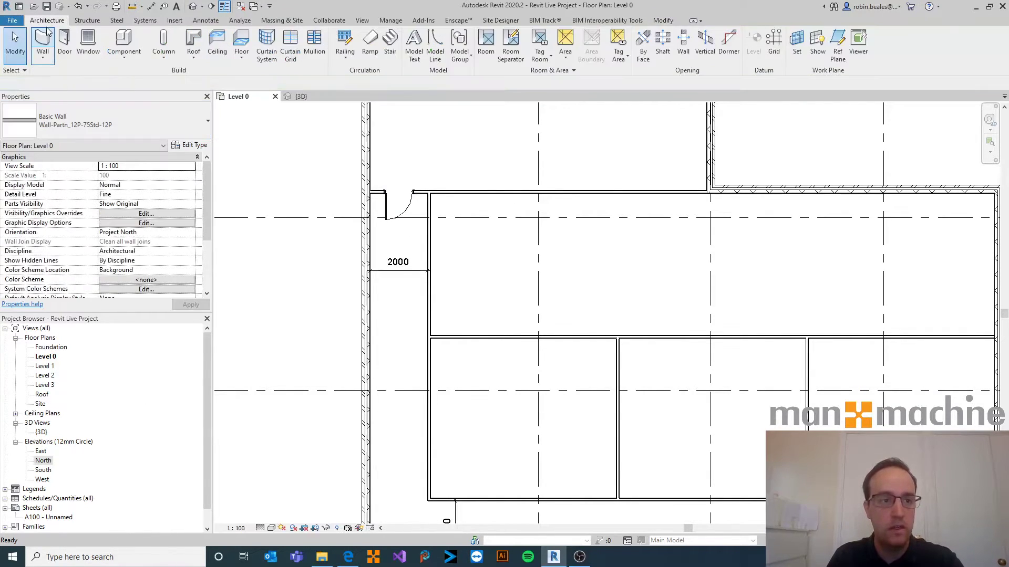
pyautogui.click(67, 40)
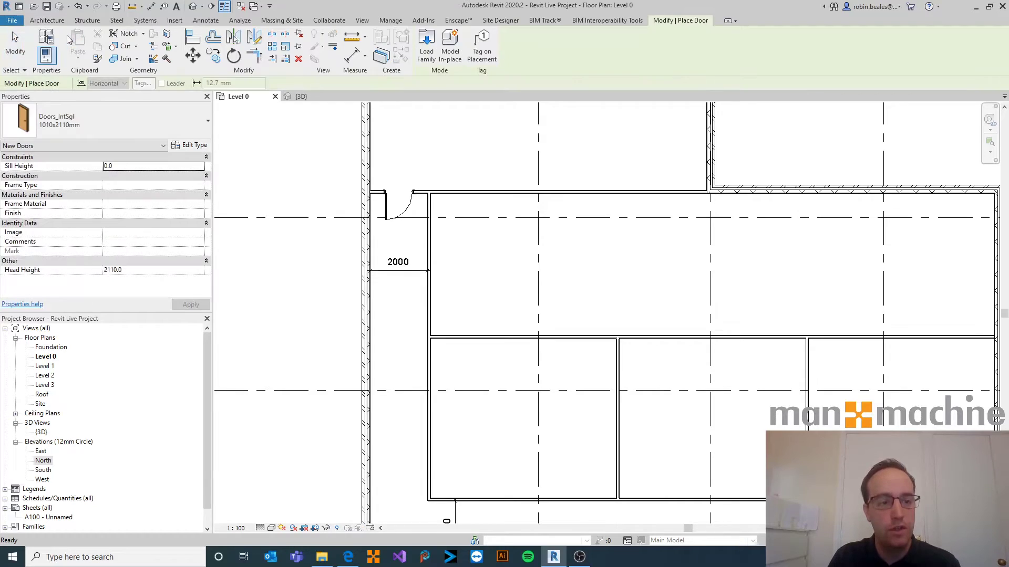
pyautogui.click(84, 122)
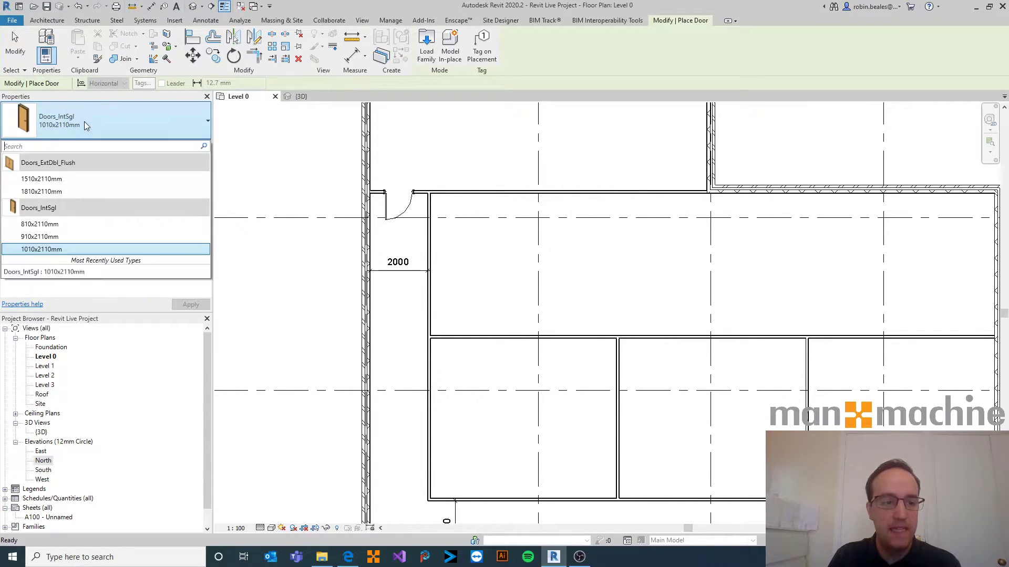
pyautogui.click(39, 237)
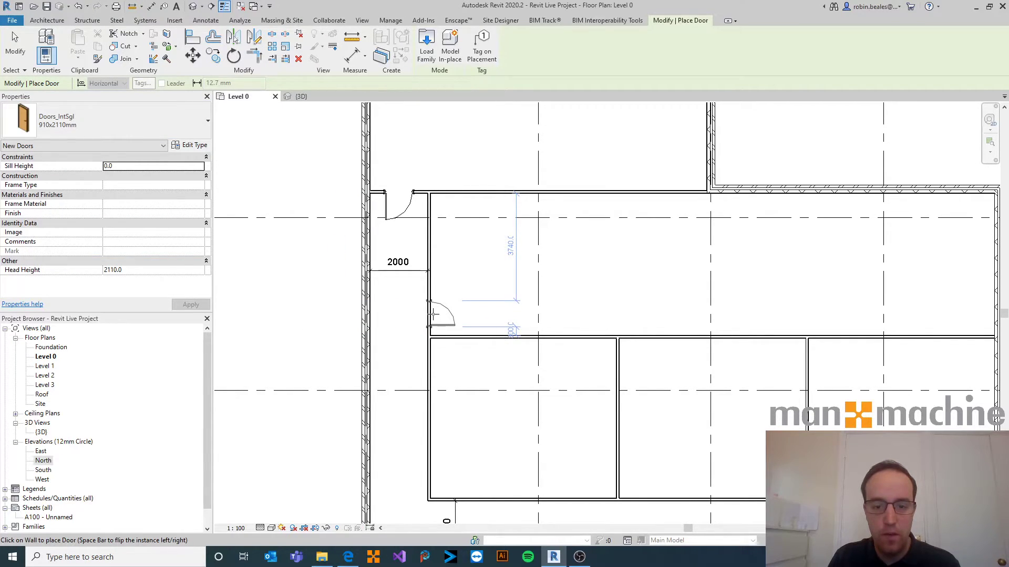
pyautogui.click(444, 326)
pyautogui.moveTo(484, 455); pyautogui.dragTo(445, 351, button='middle')
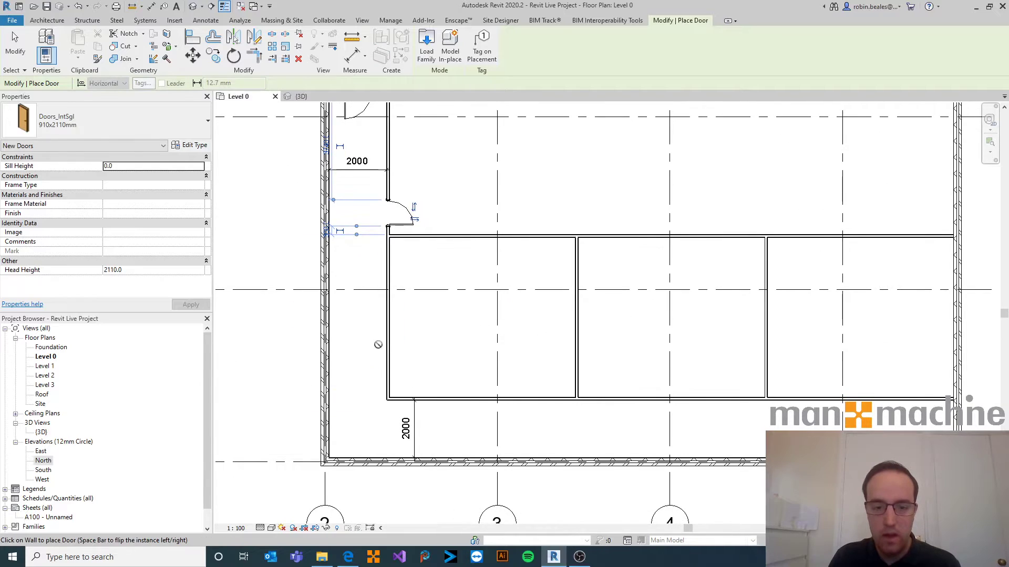
pyautogui.click(556, 393)
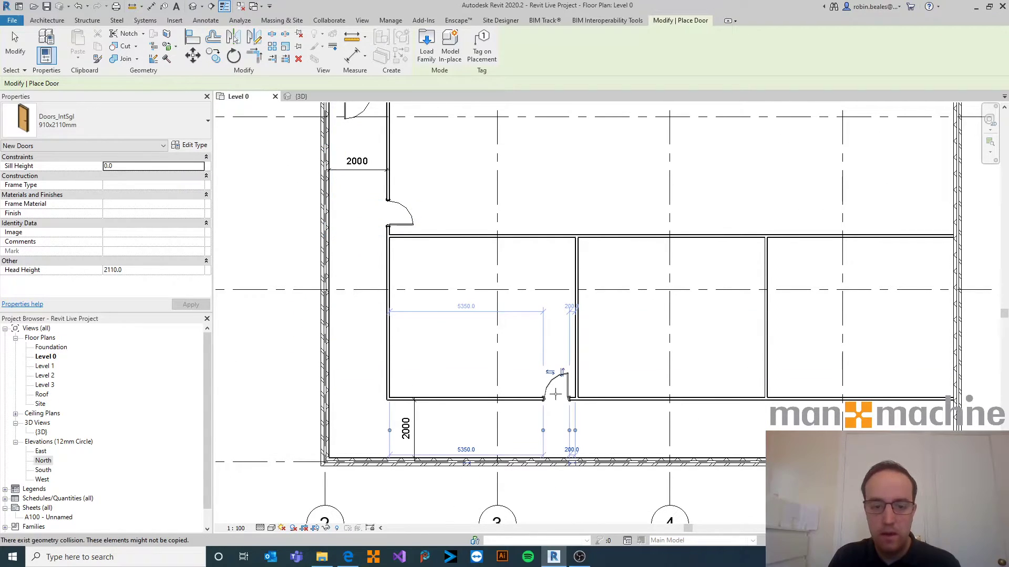
# Step: Place Doors_IntSgl 810x2110mm doors for the middle and last lower rooms, about 100 mm either side of their shared partition
pyautogui.click(55, 129)
pyautogui.click(47, 223)
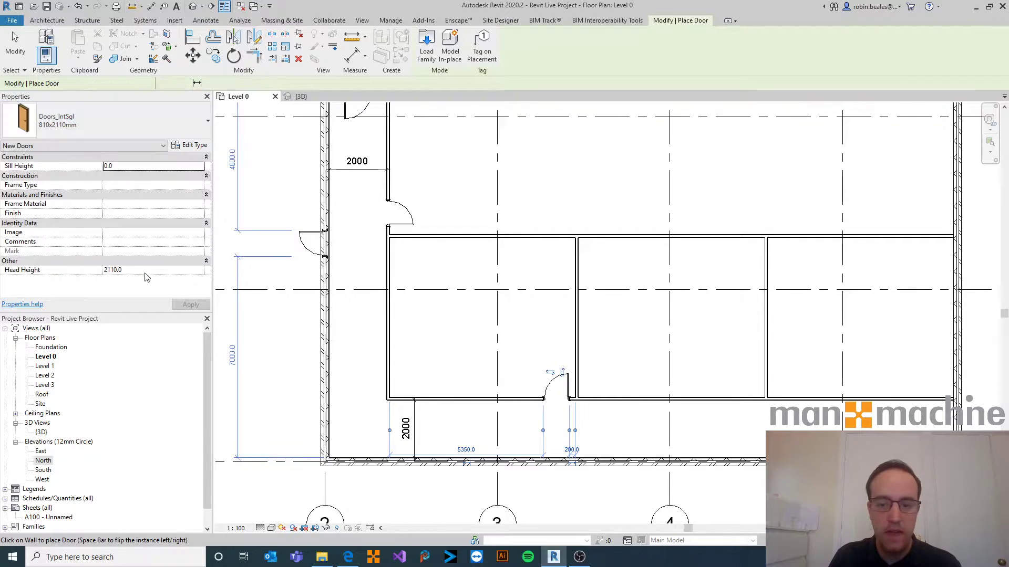
pyautogui.click(748, 394)
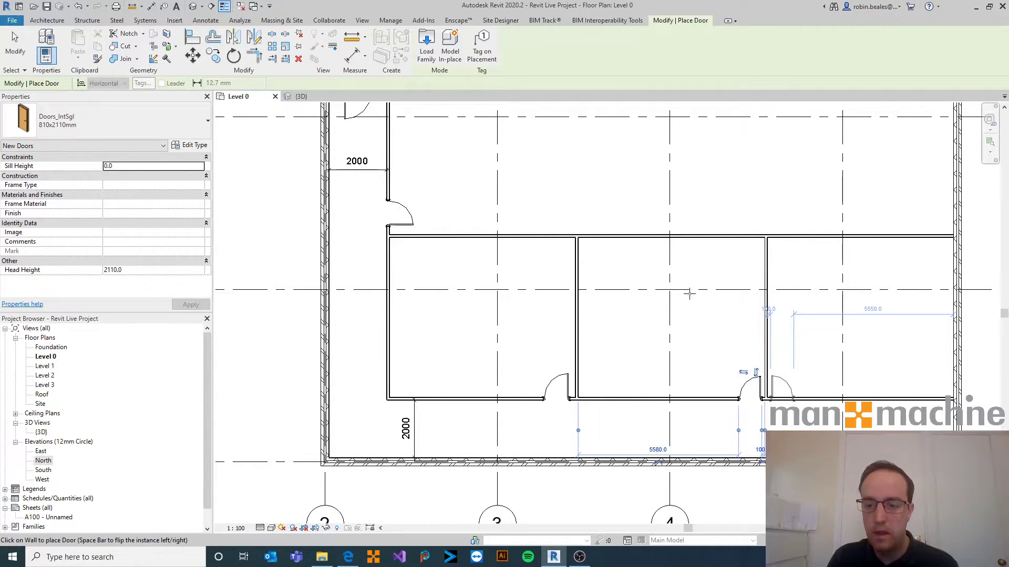
pyautogui.rightClick(275, 260)
pyautogui.click(288, 266)
pyautogui.rightClick(266, 241)
pyautogui.click(281, 249)
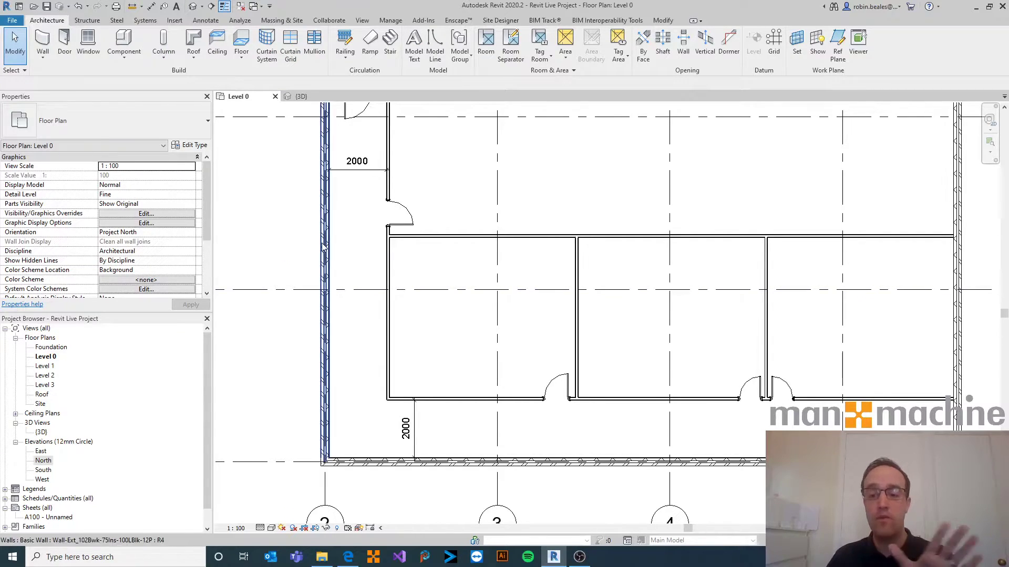
# Step: Set the last lower room's 810x2110mm door to 250 mm from the partition it shares with the middle room
pyautogui.moveTo(702, 328); pyautogui.dragTo(626, 361, button='middle')
pyautogui.scroll(-1, 628, 363)
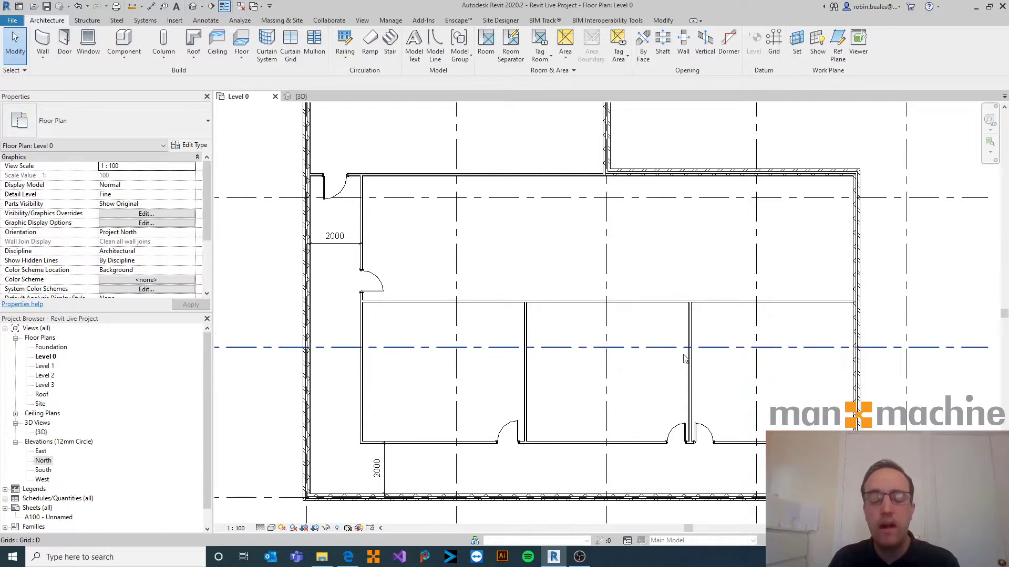
pyautogui.scroll(4, 687, 441)
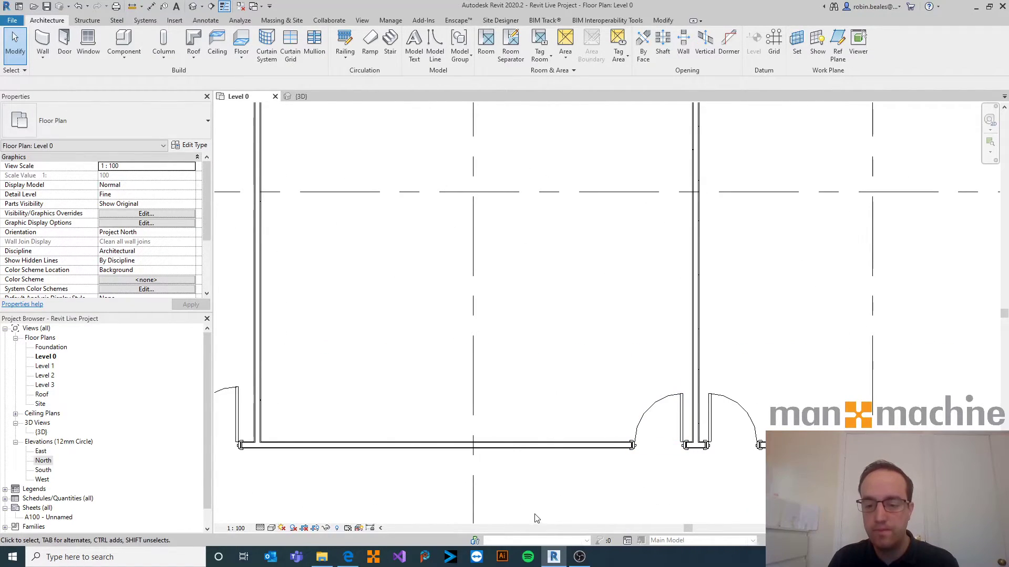
pyautogui.click(756, 428)
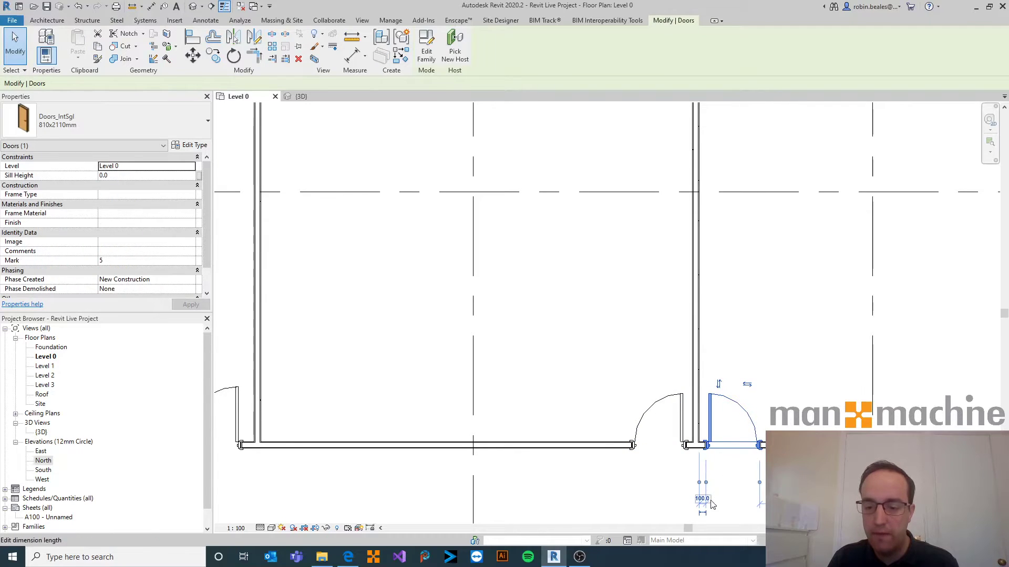
pyautogui.moveTo(714, 502); pyautogui.dragTo(690, 398, button='middle')
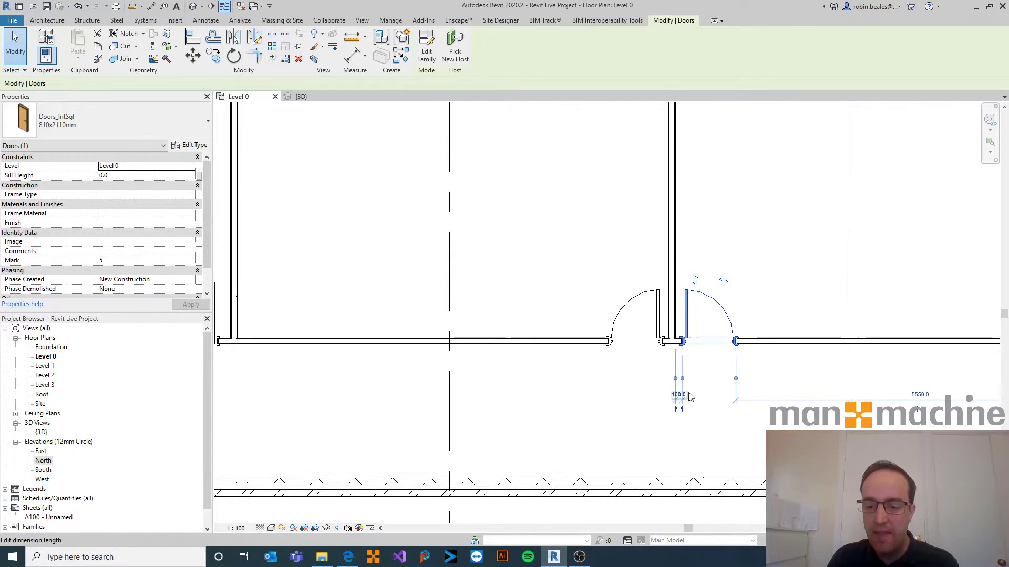
pyautogui.scroll(1, 708, 417)
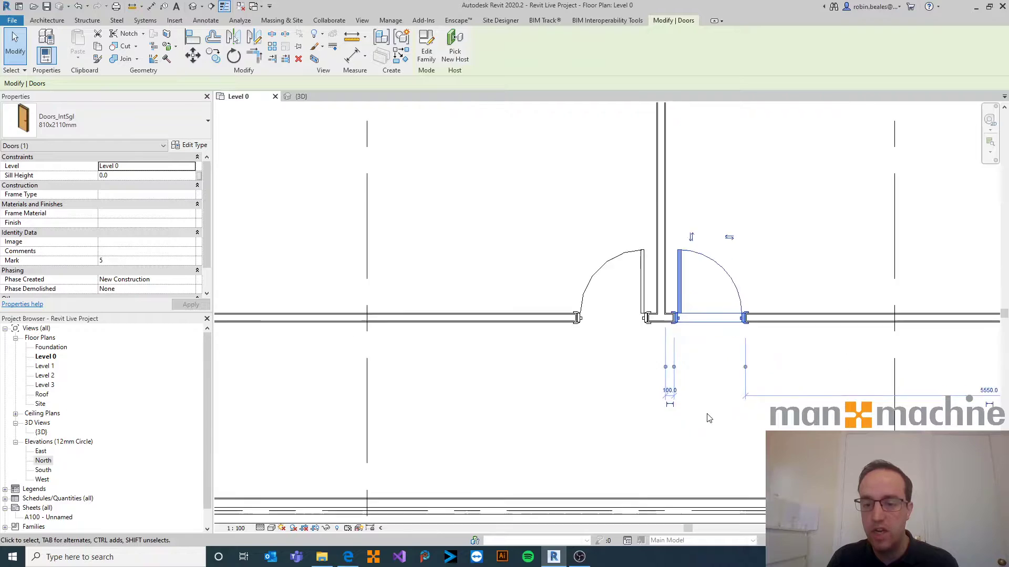
pyautogui.scroll(3, 708, 418)
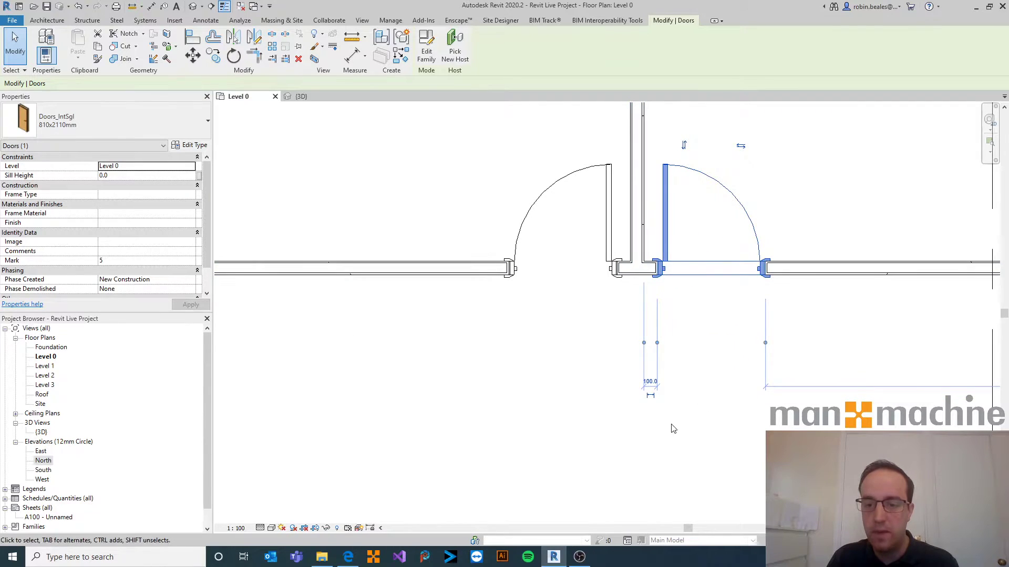
pyautogui.click(686, 414)
pyautogui.click(666, 203)
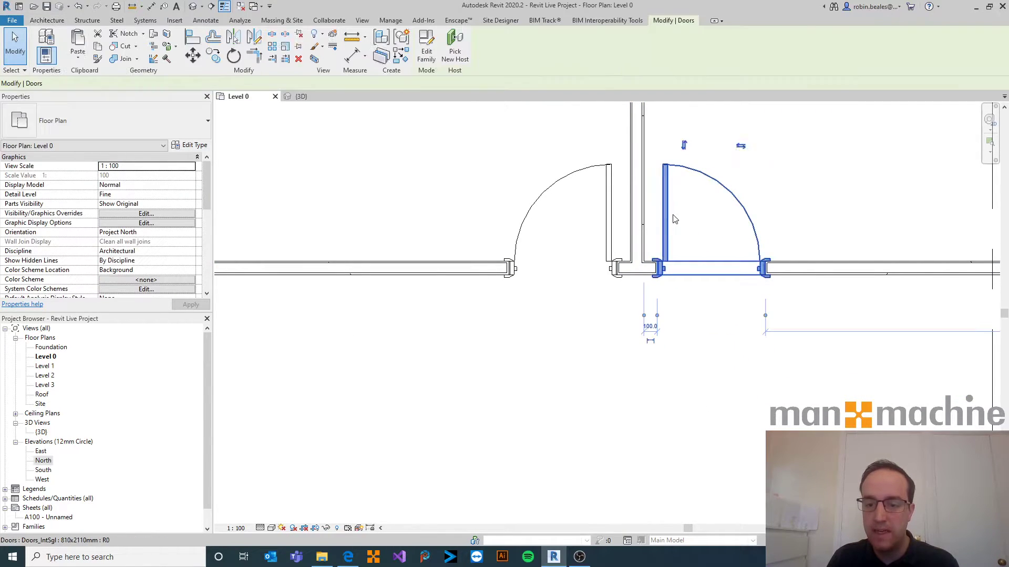
pyautogui.click(651, 327)
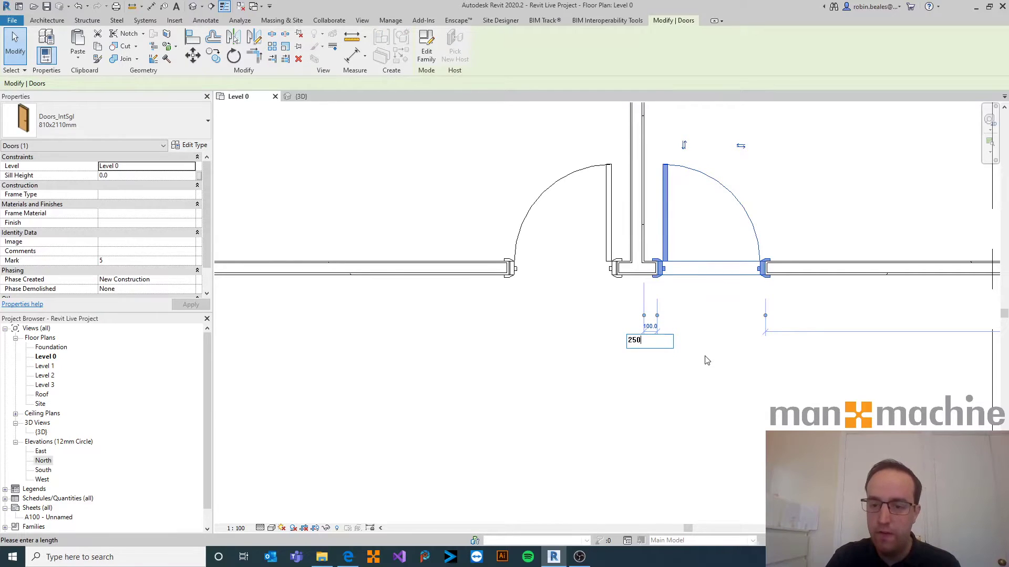
pyautogui.press('Return')
pyautogui.press('Escape')
# Step: Set the middle lower room's 810x2110mm door to 250 mm from the partition shared with the last room
pyautogui.click(604, 235)
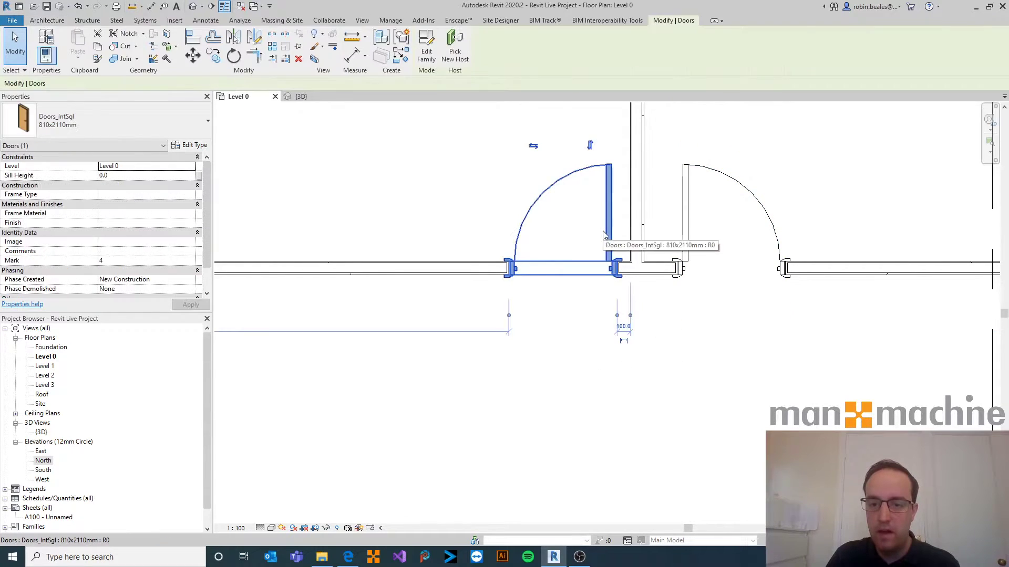
pyautogui.click(629, 324)
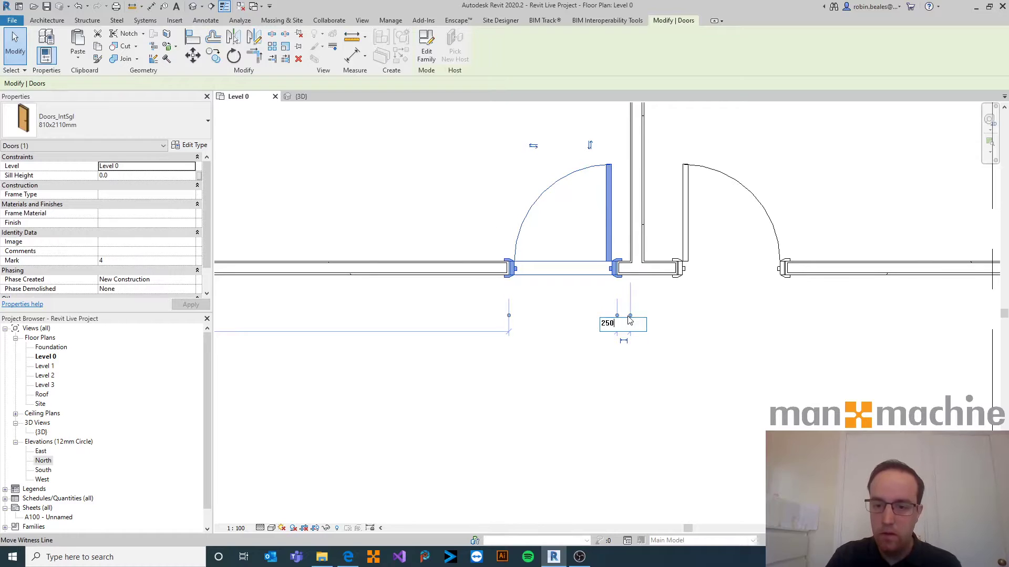
pyautogui.press('Return')
pyautogui.press('Escape')
# Step: Set the first lower room's 910x2110mm door to 250 mm from the partition beside it
pyautogui.scroll(-5, 651, 360)
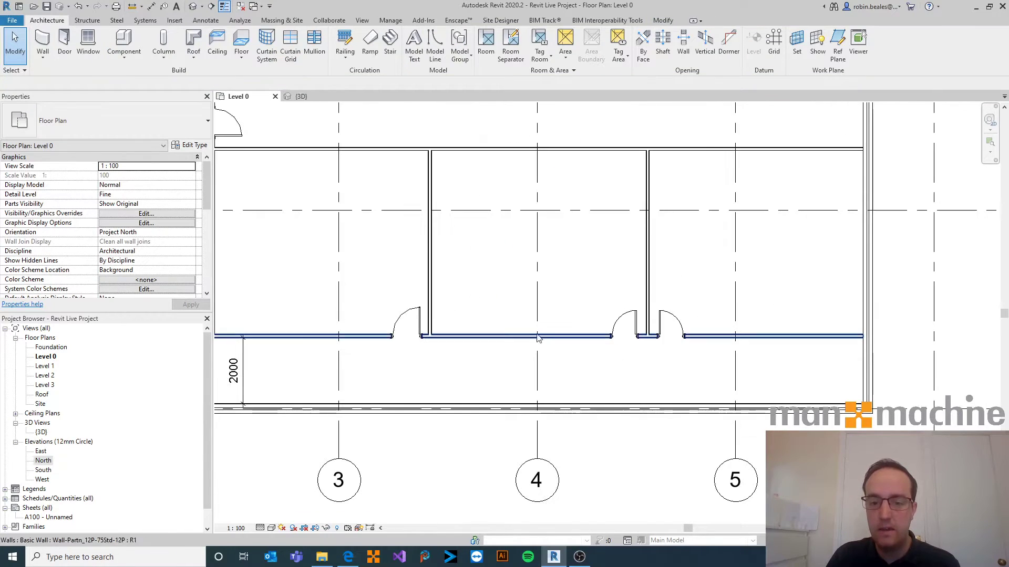
pyautogui.click(405, 331)
pyautogui.scroll(4, 416, 329)
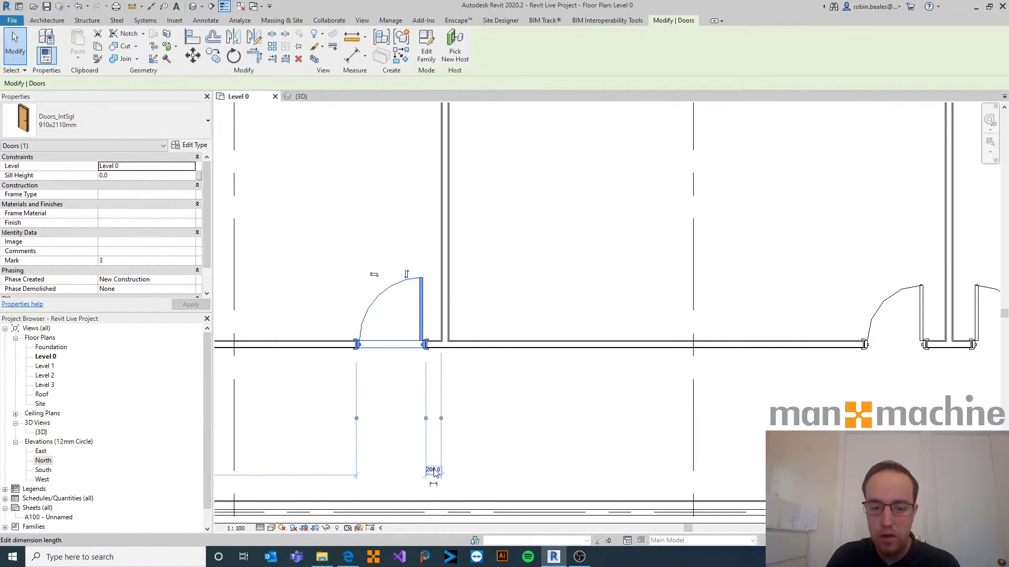
pyautogui.click(433, 471)
pyautogui.write('250')
pyautogui.press('Return')
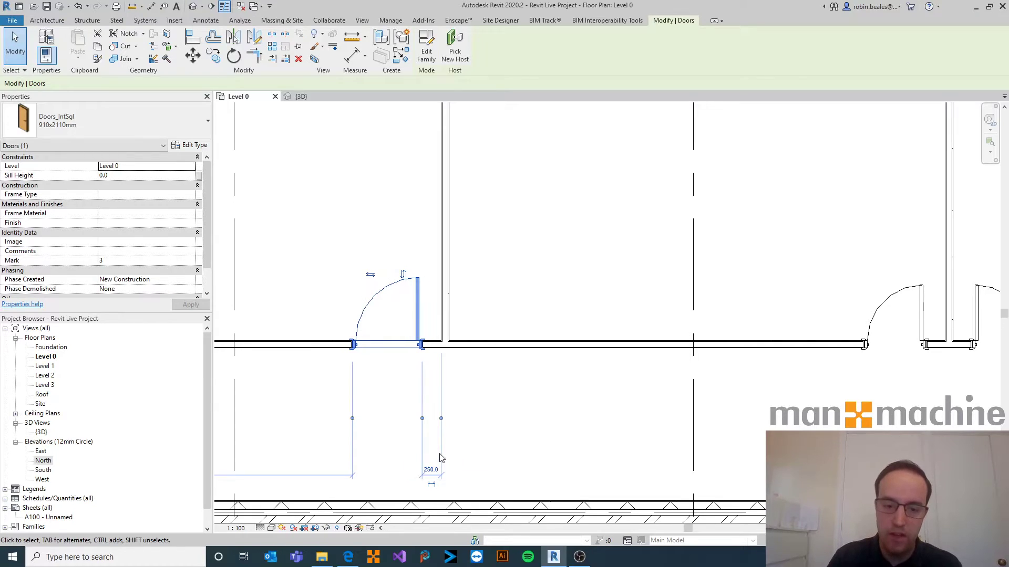
pyautogui.click(488, 409)
# Step: Start placing another door and browse the family library to the Doors folder under UK
pyautogui.scroll(-5, 489, 408)
pyautogui.moveTo(452, 252); pyautogui.dragTo(487, 275, button='middle')
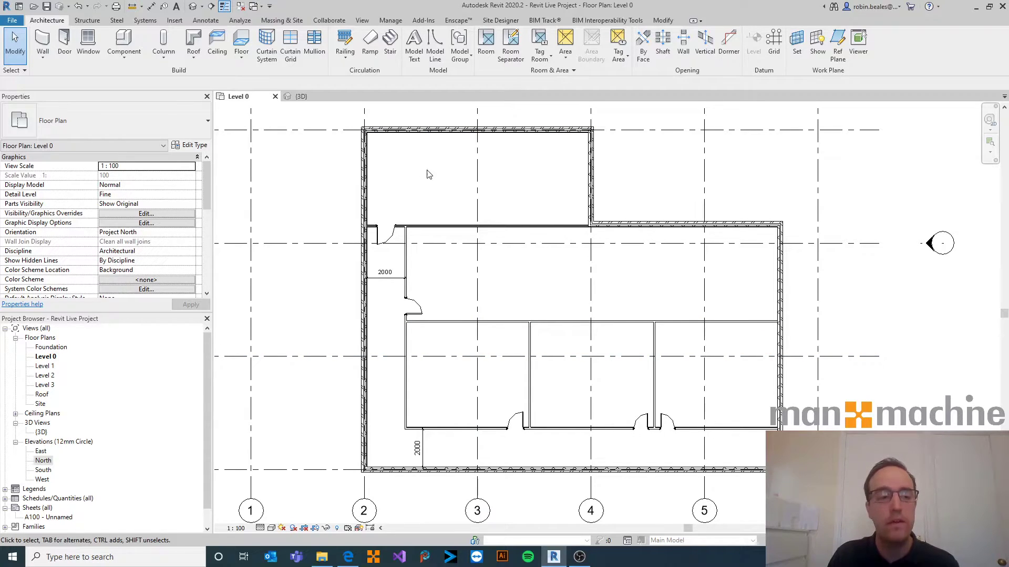
pyautogui.click(64, 42)
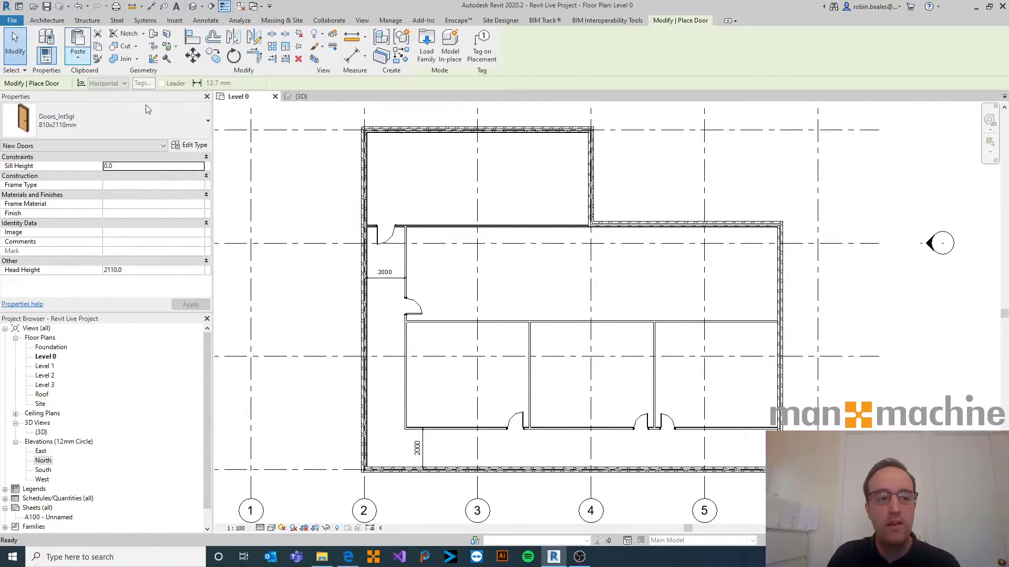
pyautogui.click(424, 47)
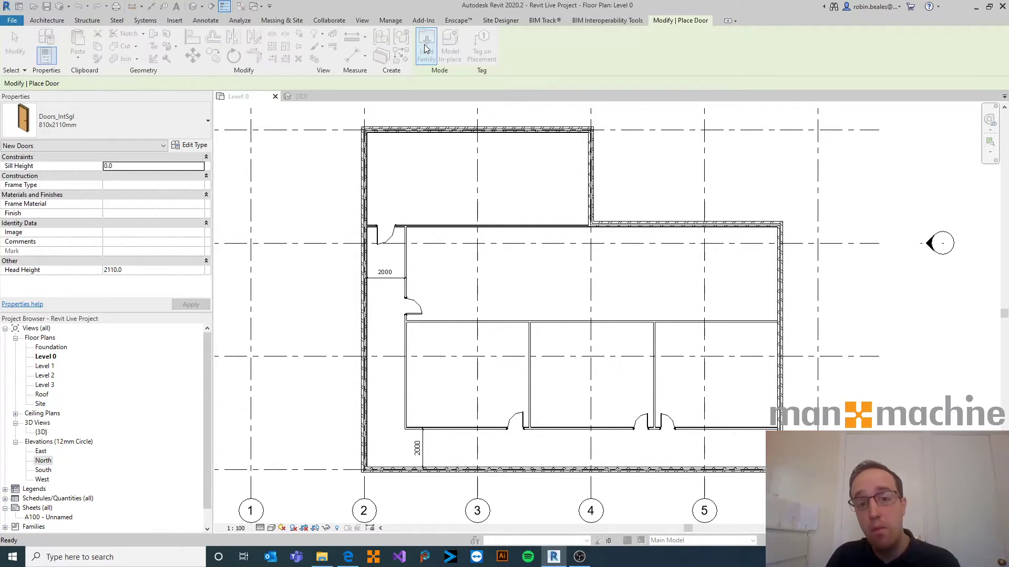
pyautogui.click(420, 172)
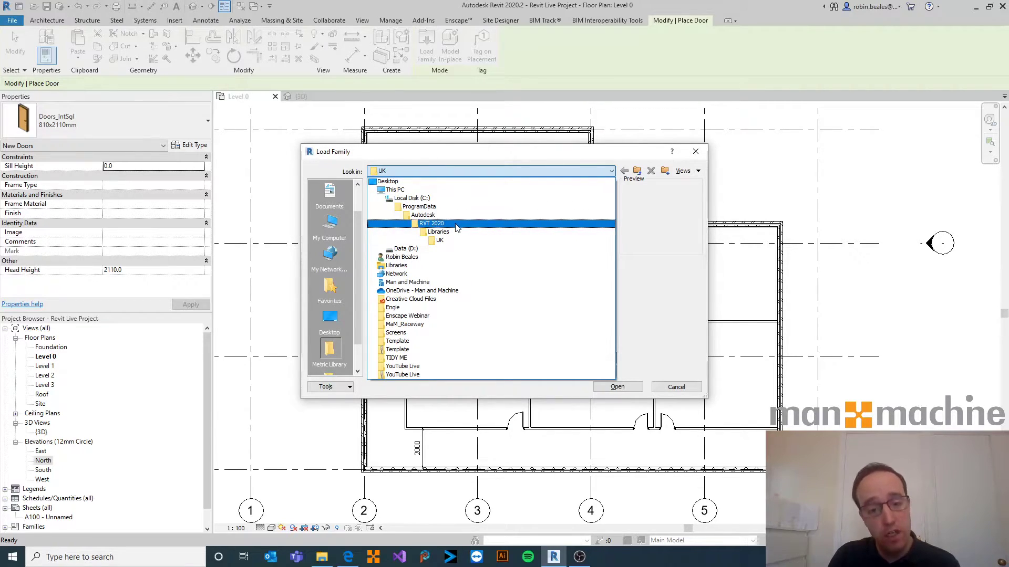
pyautogui.click(455, 246)
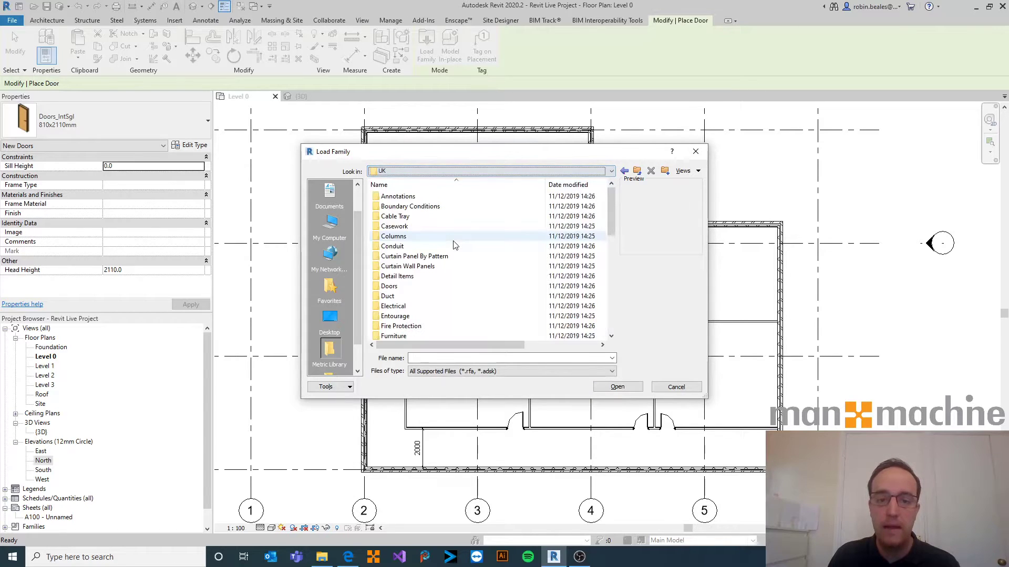
pyautogui.click(449, 236)
pyautogui.write('do')
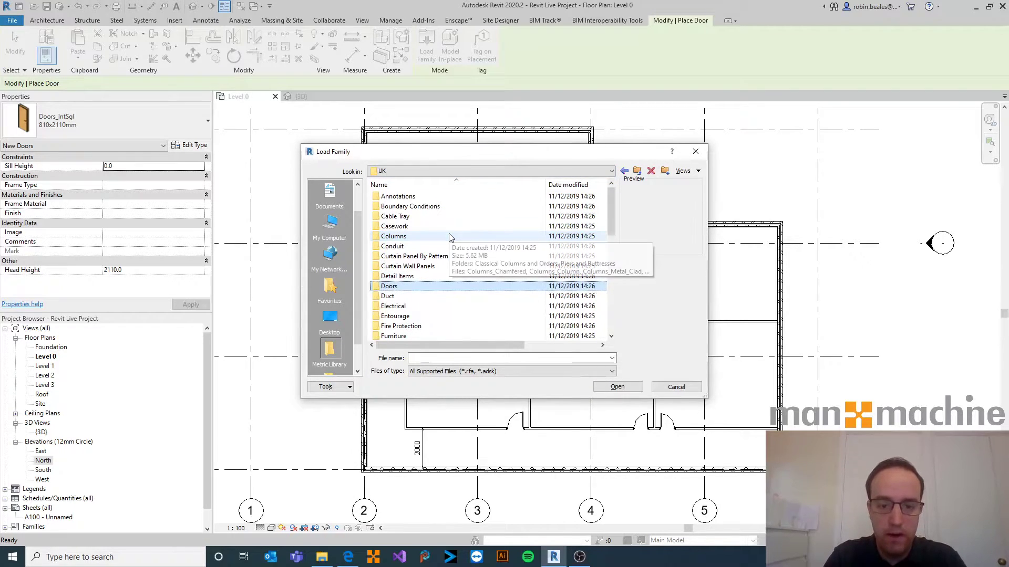
pyautogui.press('Return')
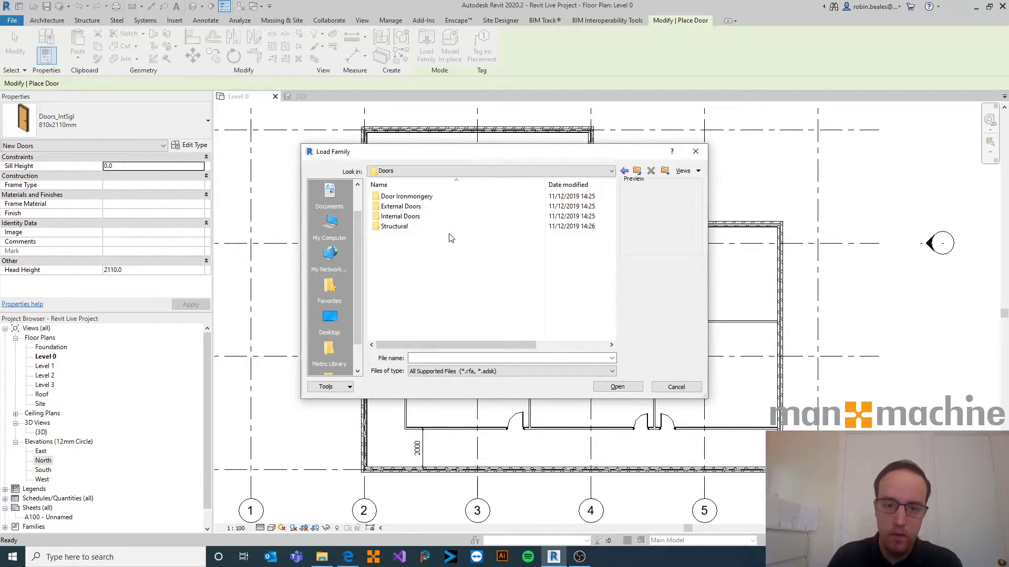
# Step: Preview families in the External Doors folder and load Doors_ExtDbl_w-Transome
pyautogui.doubleClick(417, 208)
pyautogui.click(420, 217)
pyautogui.scroll(-1, 423, 236)
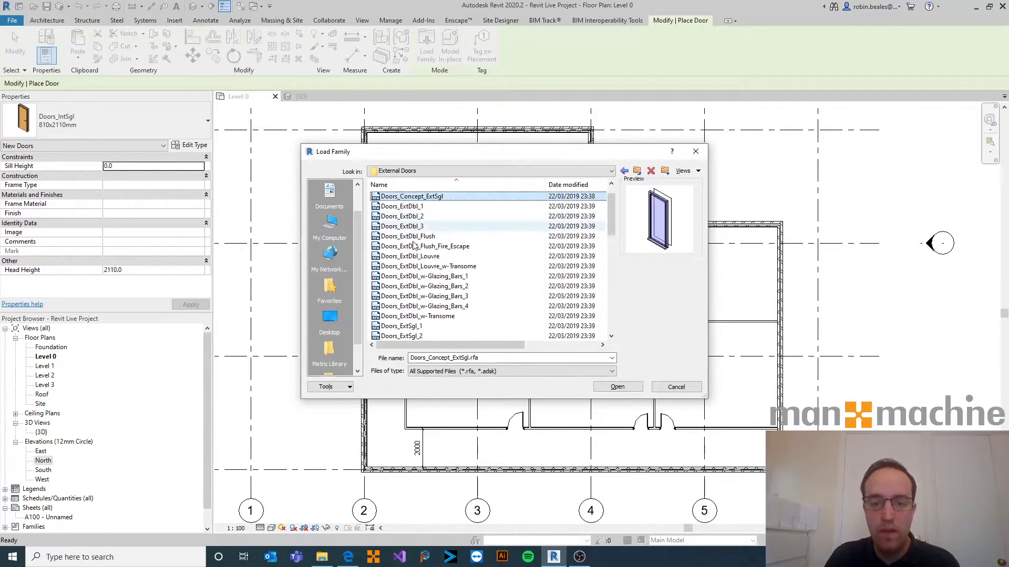
pyautogui.click(415, 257)
pyautogui.click(430, 297)
pyautogui.scroll(-2, 432, 298)
pyautogui.click(430, 257)
pyautogui.scroll(-2, 429, 257)
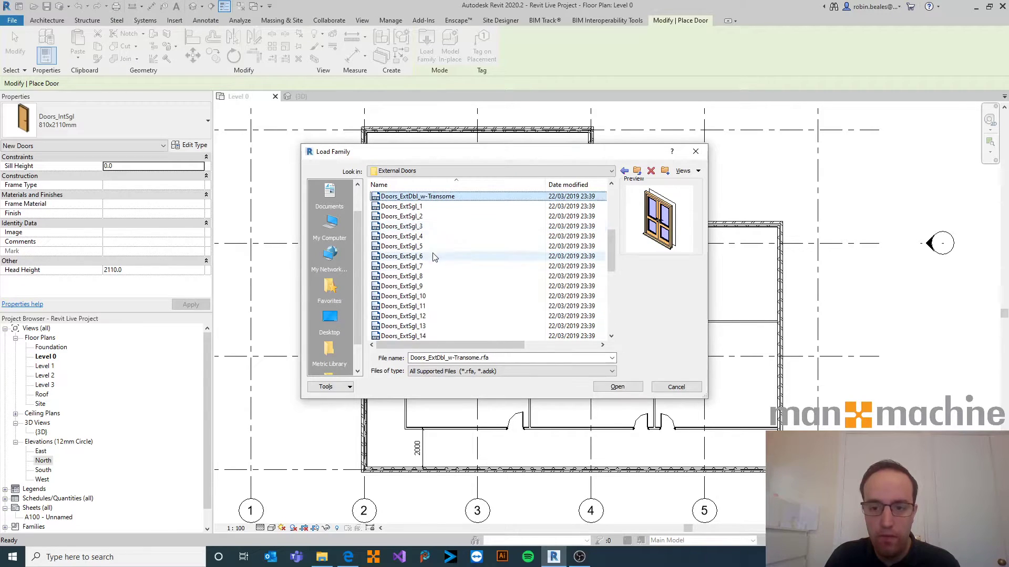
pyautogui.scroll(1, 455, 205)
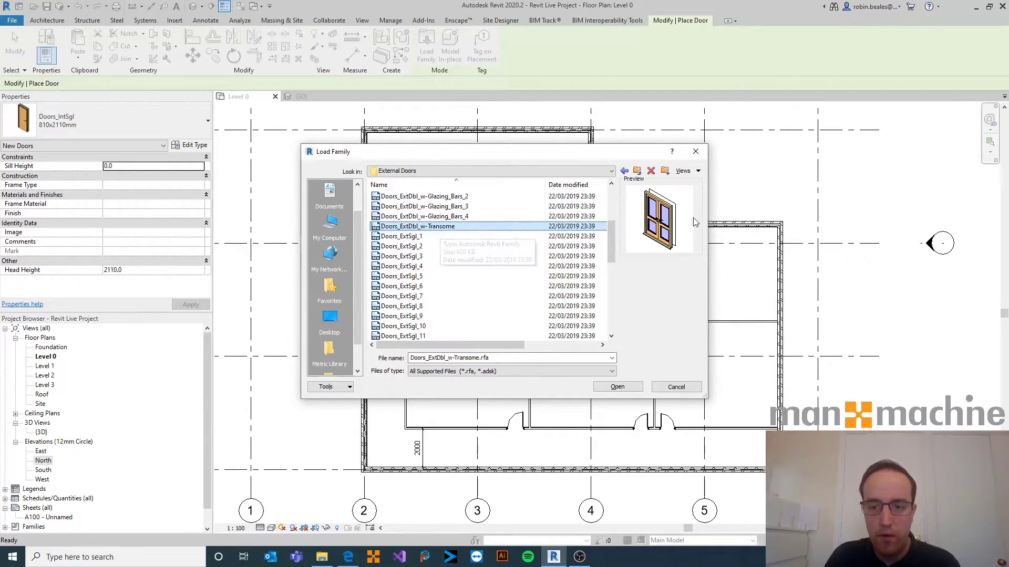
pyautogui.click(617, 387)
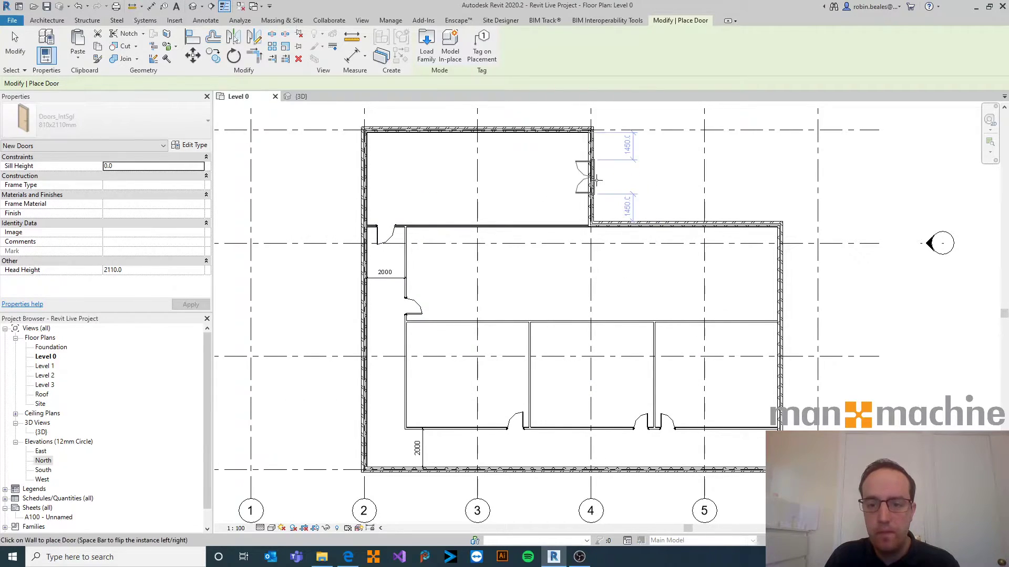
# Step: Place a Doors_ExtDbl_w-Transome 1810x2110mm door in the upper block's exterior wall on grid 4, centred with 1450 mm on either side
pyautogui.scroll(3, 596, 178)
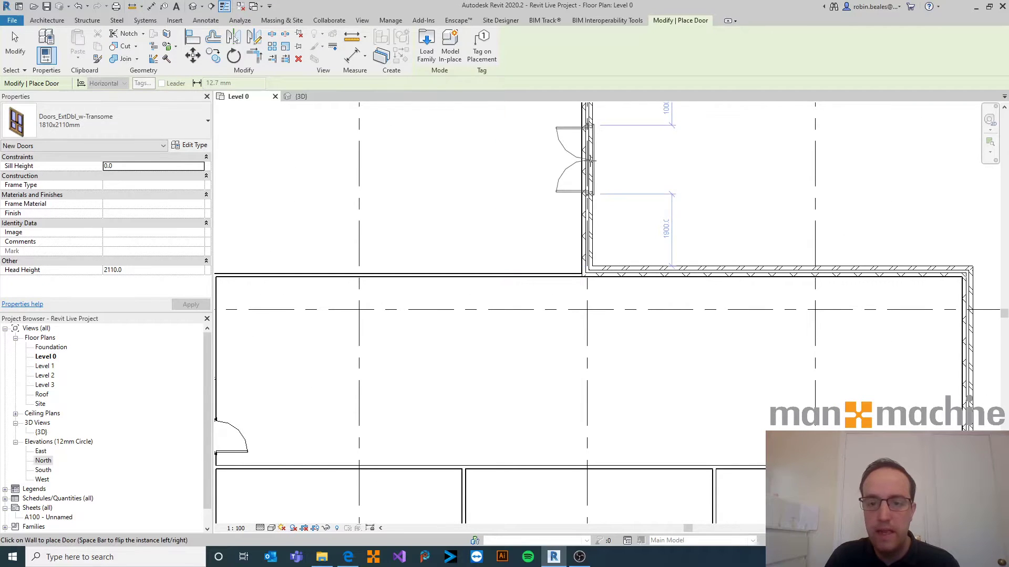
pyautogui.scroll(-3, 592, 161)
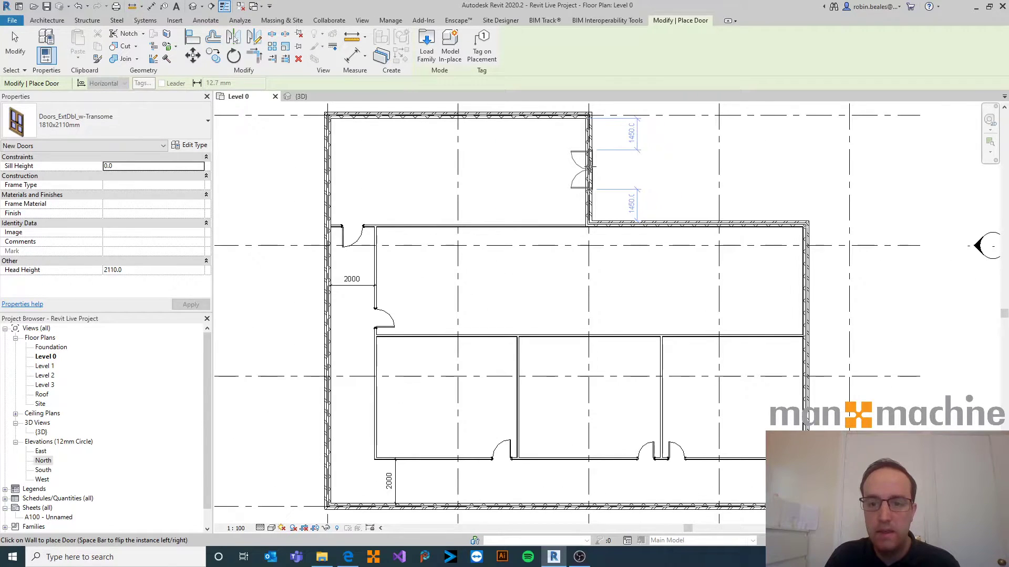
pyautogui.click(664, 172)
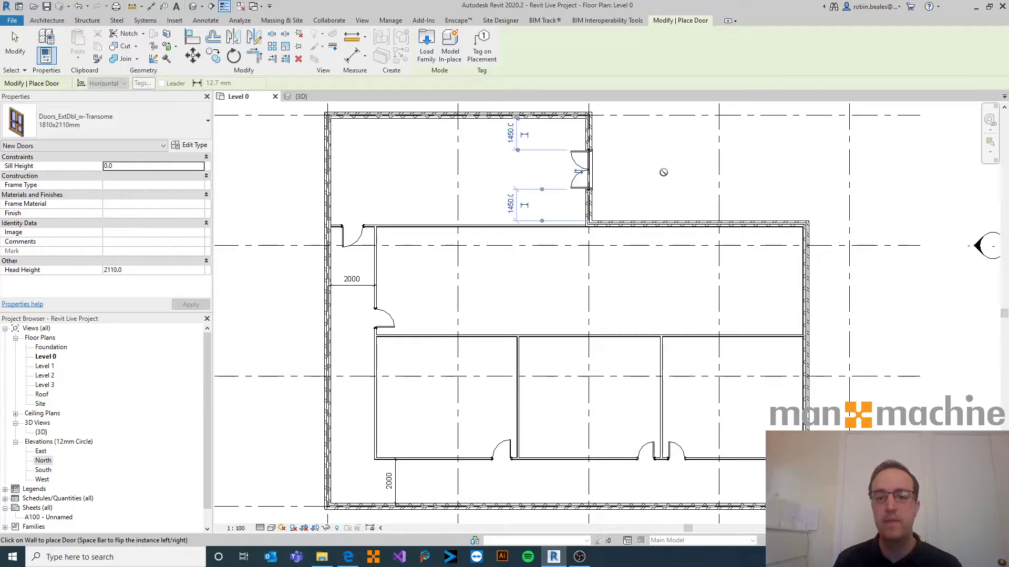
pyautogui.rightClick(664, 172)
pyautogui.click(675, 179)
pyautogui.rightClick(661, 174)
pyautogui.click(678, 178)
# Step: Examine the building's rear exterior walls in the 3D view
pyautogui.scroll(-3, 677, 178)
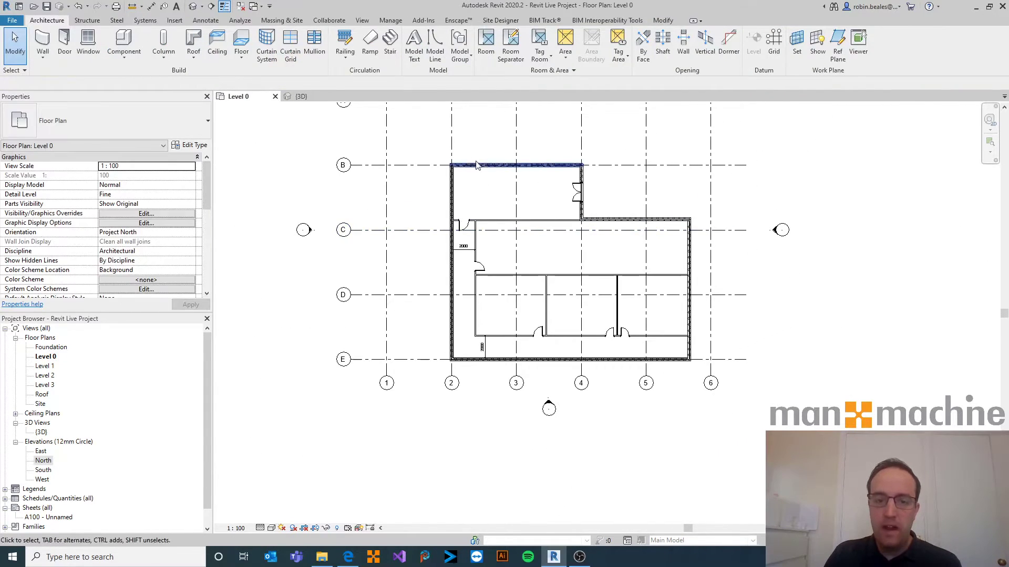
pyautogui.click(193, 6)
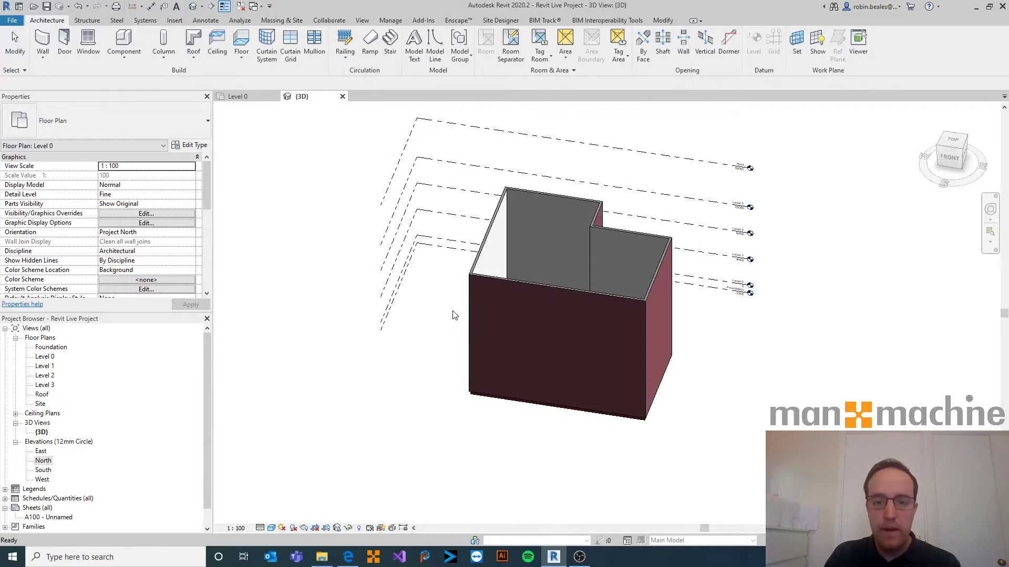
pyautogui.keyDown('shift'); pyautogui.moveTo(704, 332); pyautogui.dragTo(646, 263, button='middle'); pyautogui.keyUp('shift')
pyautogui.scroll(3, 610, 415)
pyautogui.moveTo(610, 415); pyautogui.dragTo(613, 395, button='middle')
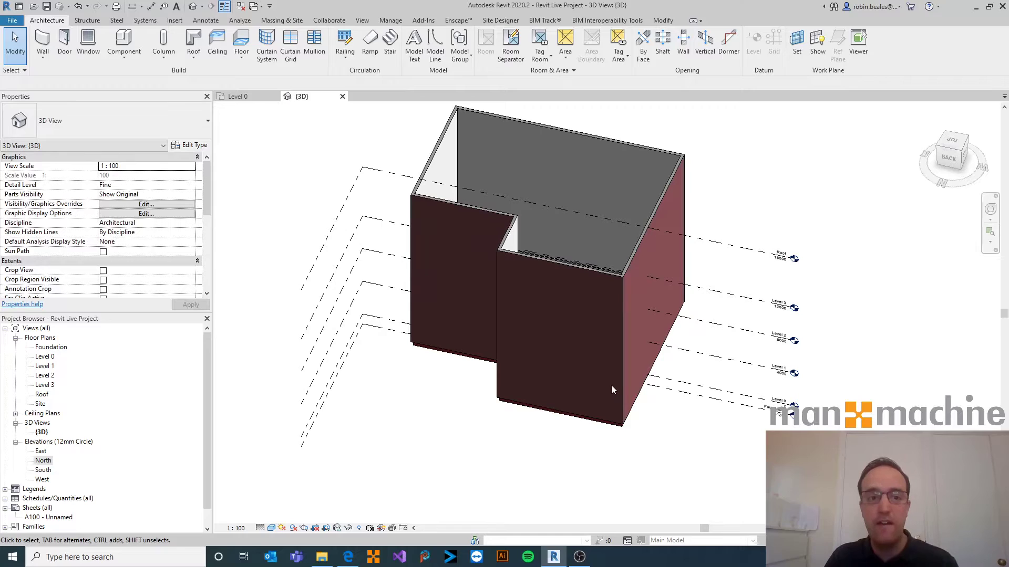
# Step: On the Level 0 plan, select the internal partitions and doors and isolate them in 3D with a Selection Box
pyautogui.click(246, 99)
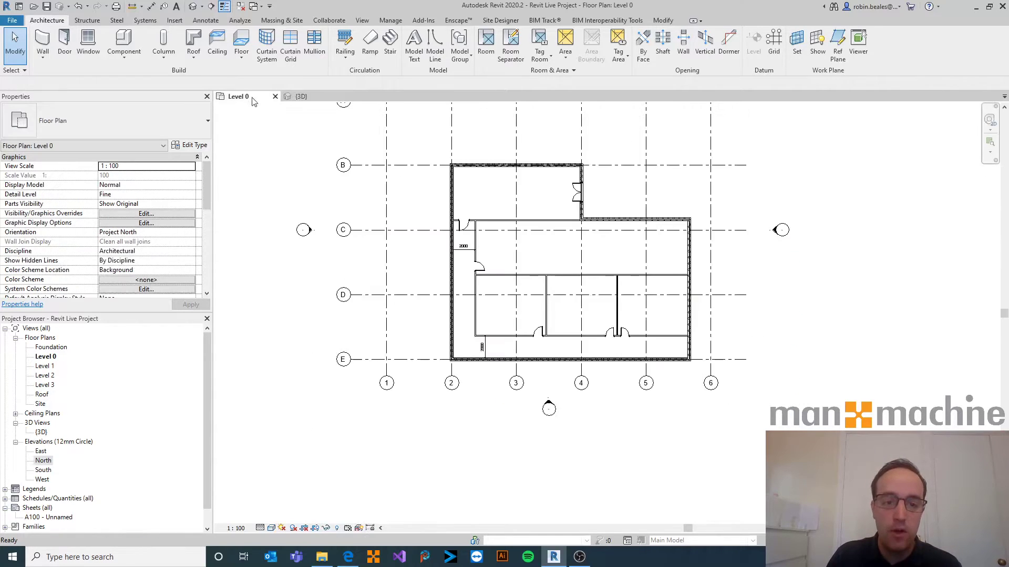
pyautogui.moveTo(503, 220); pyautogui.dragTo(458, 109)
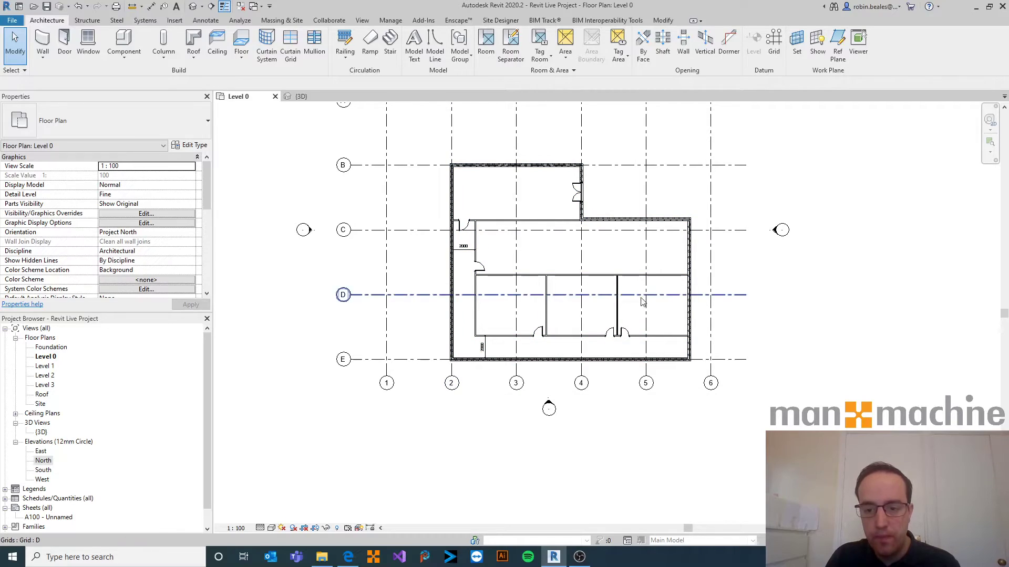
pyautogui.moveTo(672, 345); pyautogui.dragTo(498, 265)
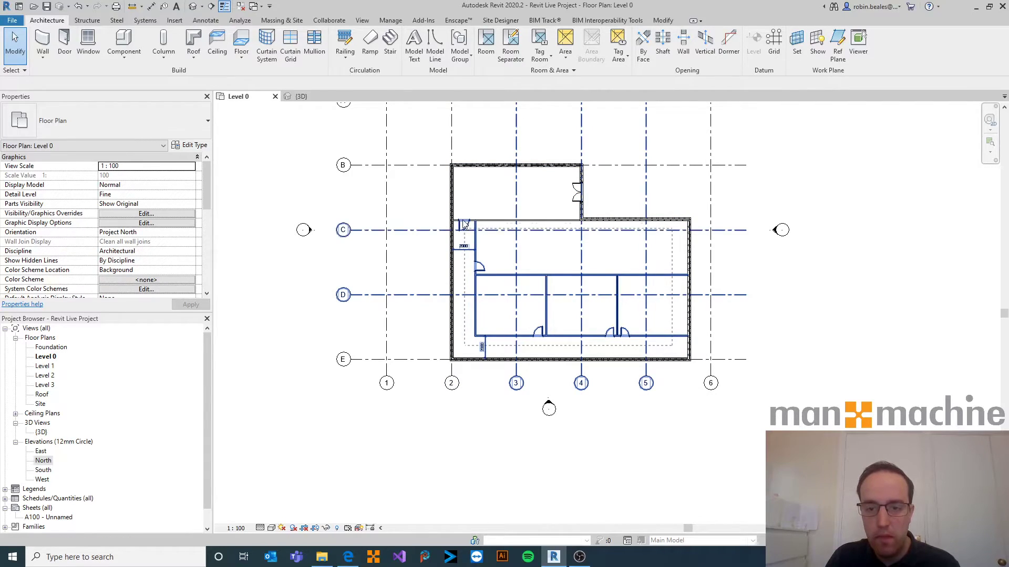
pyautogui.moveTo(463, 240); pyautogui.dragTo(457, 225)
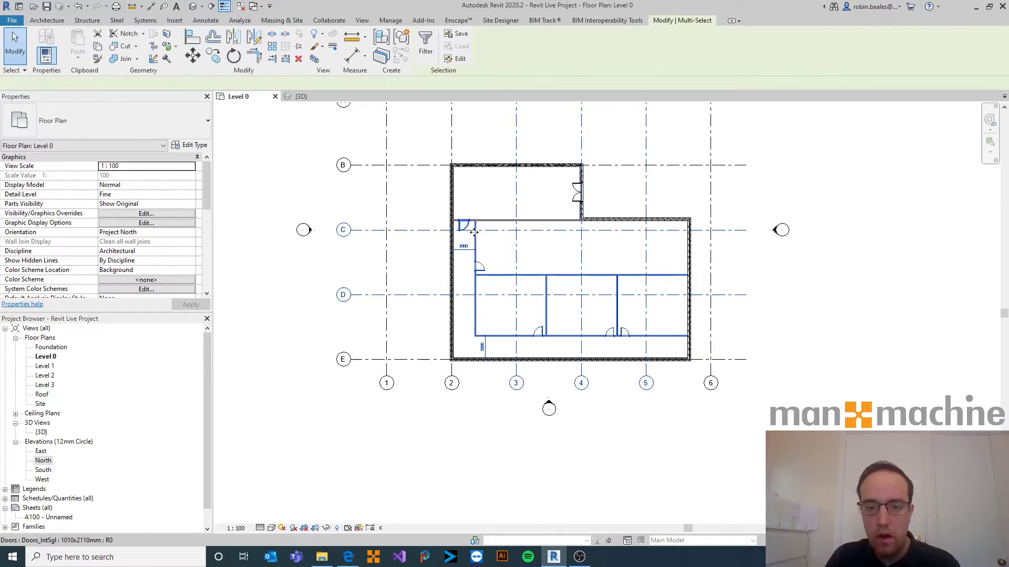
pyautogui.click(673, 351)
pyautogui.moveTo(672, 345); pyautogui.dragTo(461, 229)
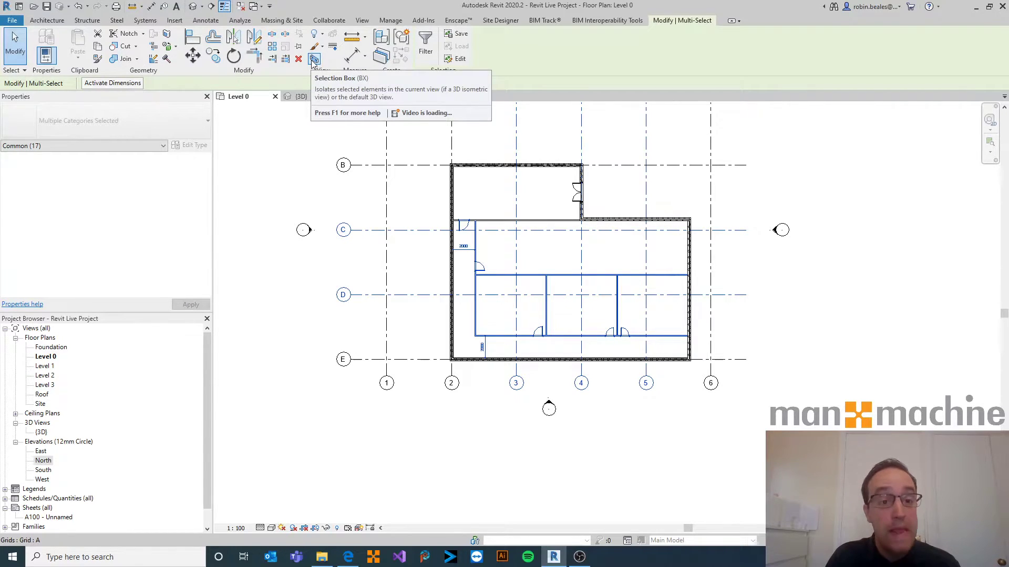
pyautogui.click(314, 59)
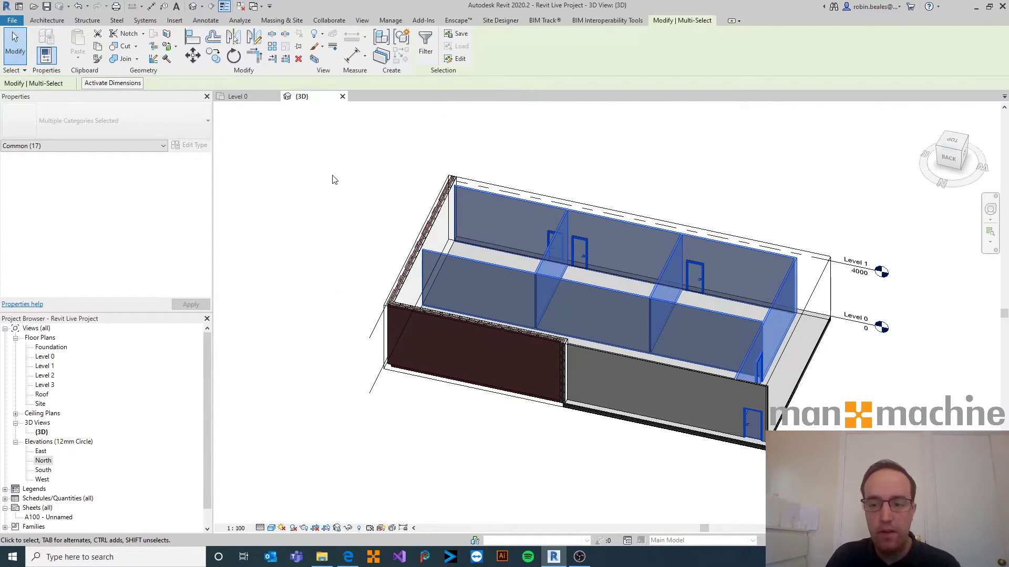
pyautogui.press('Escape')
# Step: Stretch the section box outward on three sides so it extends past the building's exterior walls
pyautogui.scroll(-3, 566, 286)
pyautogui.keyDown('shift'); pyautogui.moveTo(566, 286); pyautogui.dragTo(409, 300, button='middle'); pyautogui.keyUp('shift')
pyautogui.scroll(8, 458, 276)
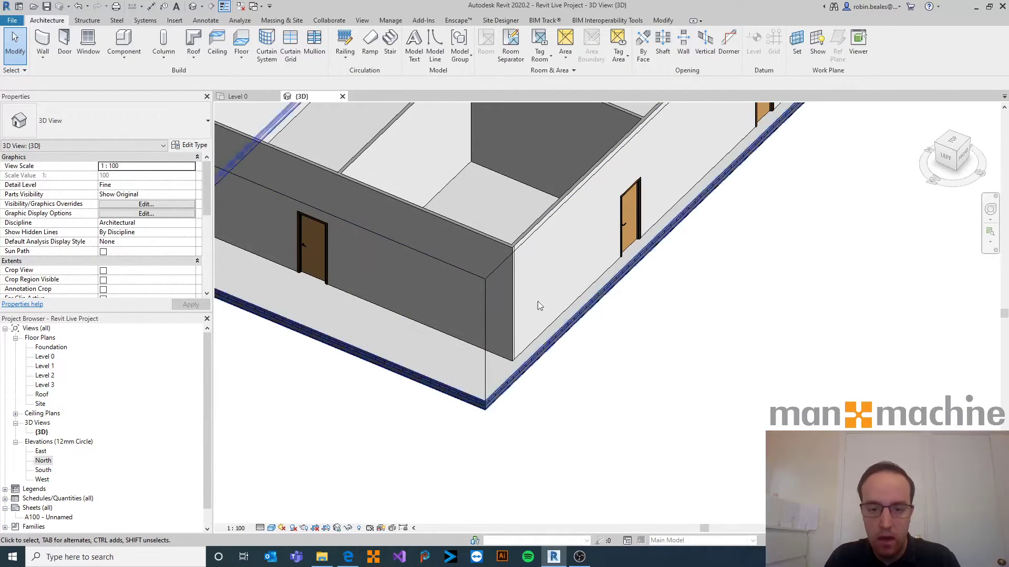
pyautogui.click(597, 343)
pyautogui.scroll(-6, 578, 236)
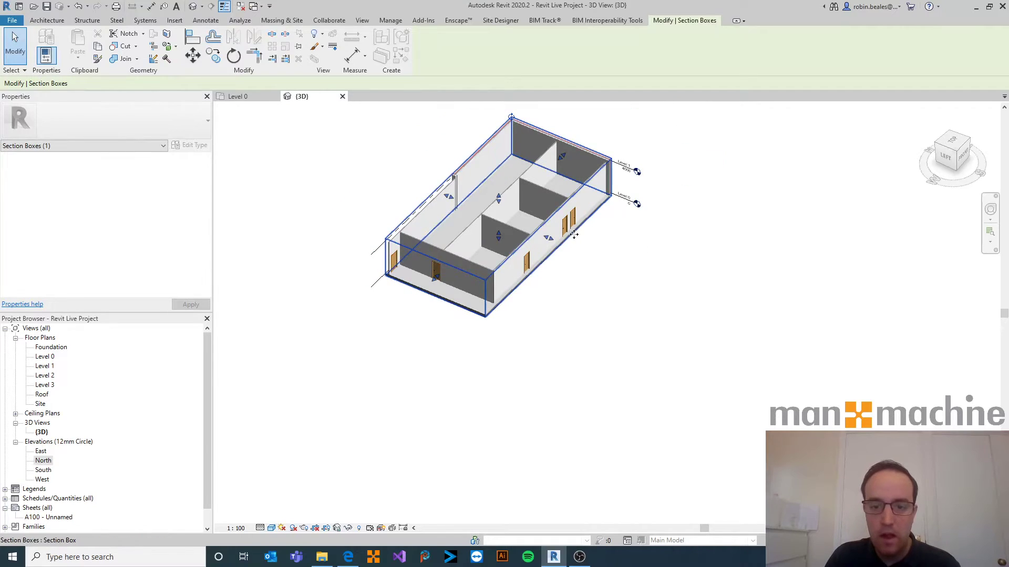
pyautogui.moveTo(548, 238); pyautogui.dragTo(650, 280)
pyautogui.moveTo(485, 300); pyautogui.dragTo(429, 353)
pyautogui.moveTo(420, 223); pyautogui.dragTo(326, 196)
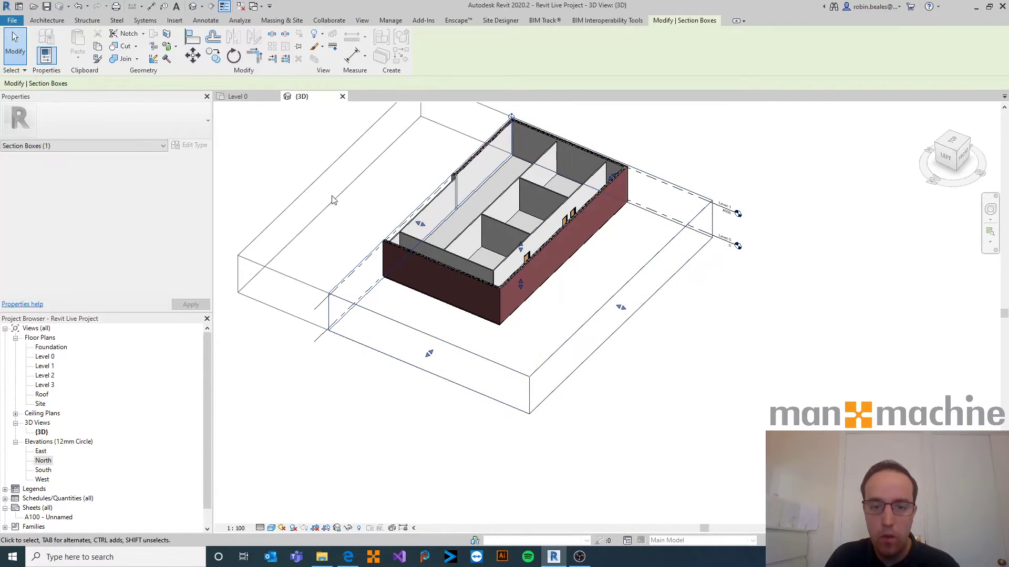
# Step: Pull two sides of the section box back closer to the exterior walls and extend the opposite side slightly outward
pyautogui.moveTo(378, 210); pyautogui.dragTo(409, 229, button='middle')
pyautogui.moveTo(650, 326); pyautogui.dragTo(608, 319)
pyautogui.moveTo(396, 346); pyautogui.dragTo(415, 319)
pyautogui.moveTo(370, 194); pyautogui.dragTo(360, 196)
pyautogui.press('Escape')
pyautogui.scroll(3, 464, 295)
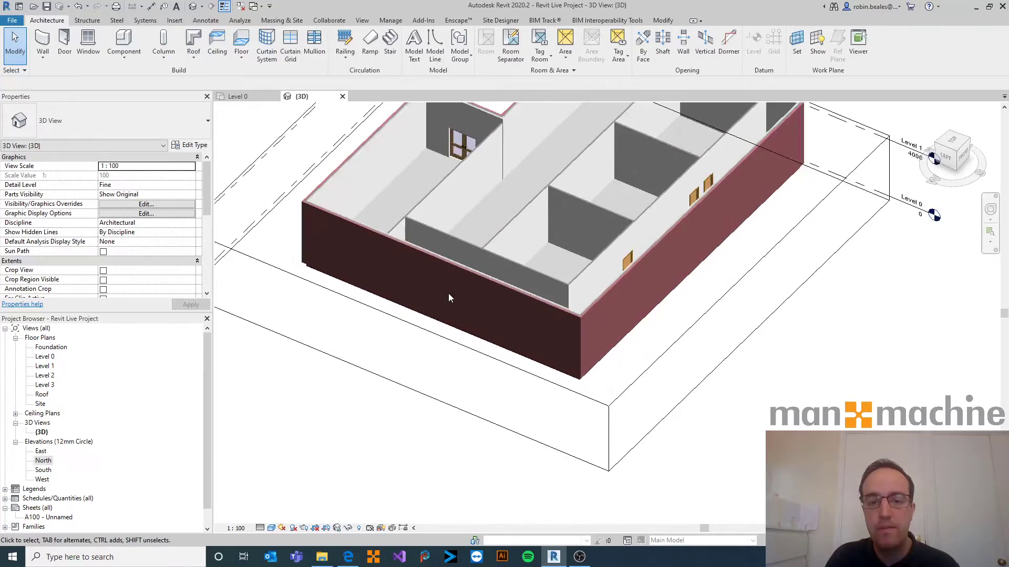
pyautogui.moveTo(449, 298); pyautogui.dragTo(493, 363, button='middle')
pyautogui.keyDown('shift'); pyautogui.moveTo(572, 292); pyautogui.dragTo(545, 316, button='middle'); pyautogui.keyUp('shift')
# Step: Place three Windows_Sgl_Plain 1810x1210mm windows in the exterior wall along grid B on the Level 0 plan
pyautogui.click(250, 99)
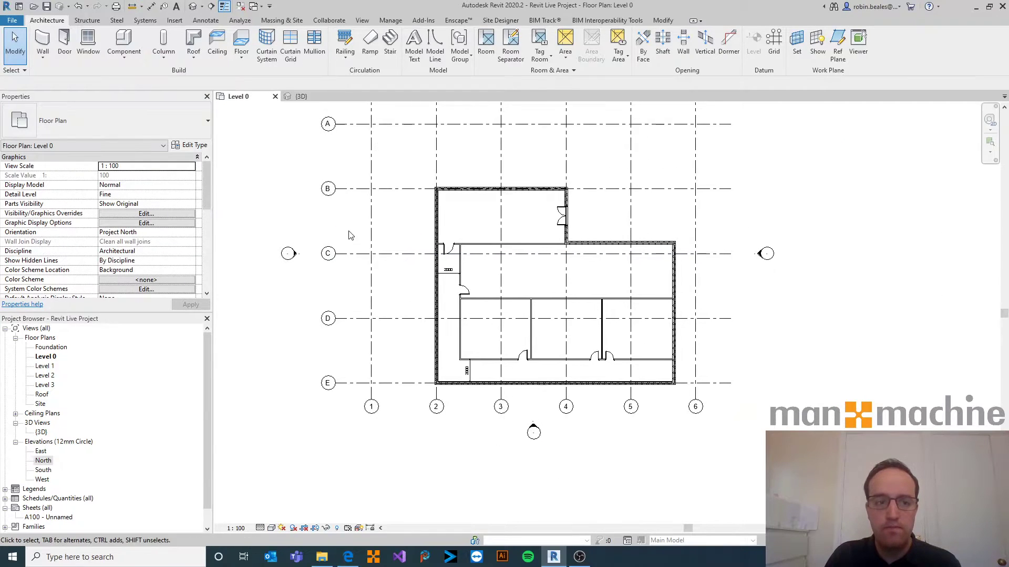
pyautogui.click(94, 50)
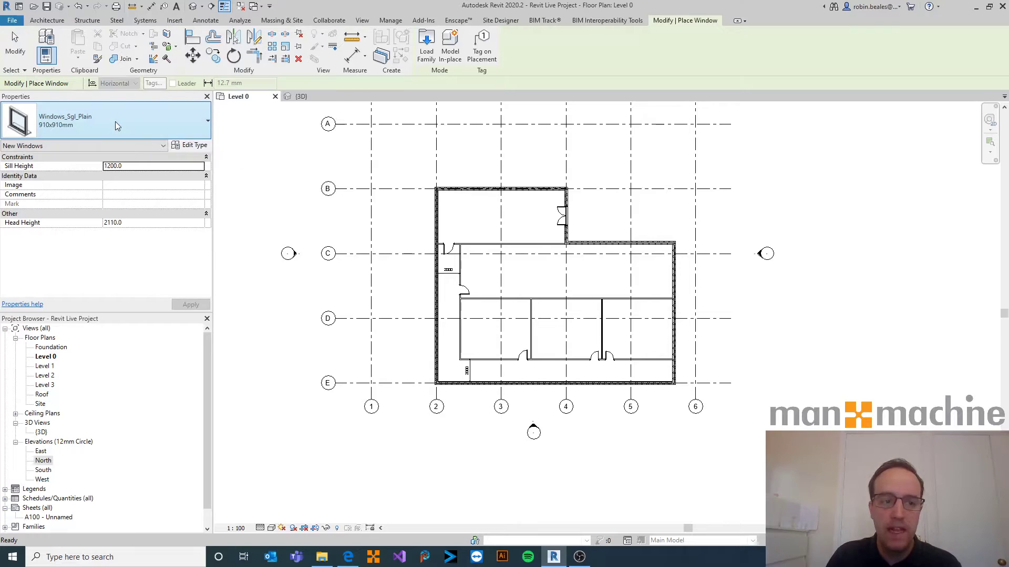
pyautogui.click(117, 126)
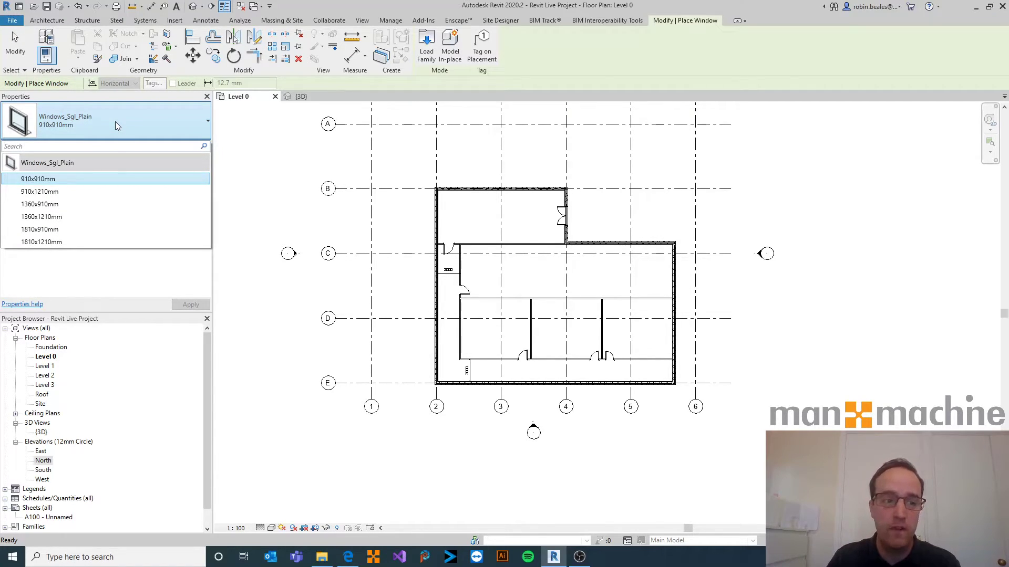
pyautogui.click(55, 242)
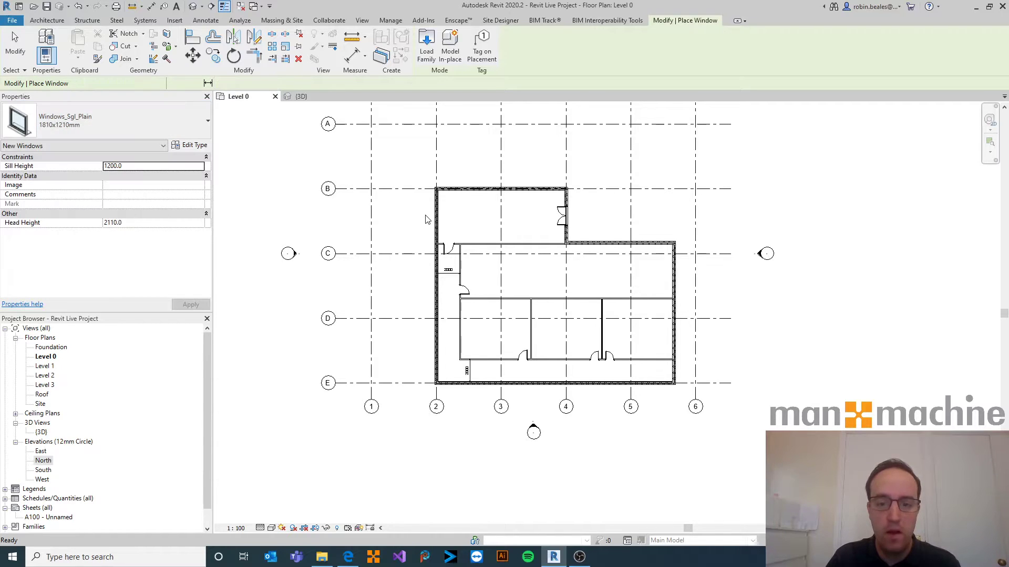
pyautogui.scroll(5, 551, 188)
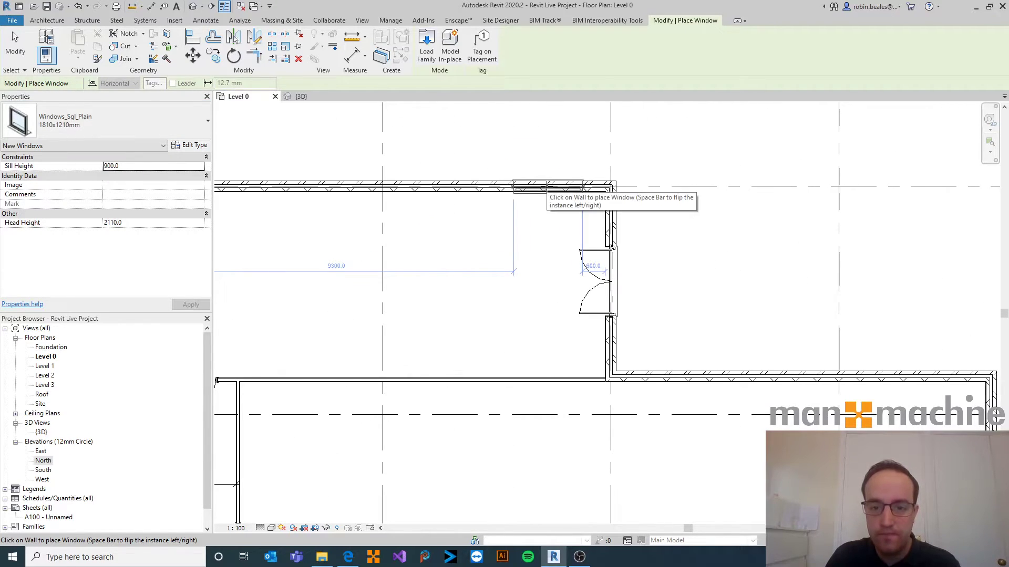
pyautogui.click(517, 188)
pyautogui.click(378, 194)
pyautogui.moveTo(310, 198); pyautogui.dragTo(454, 206, button='middle')
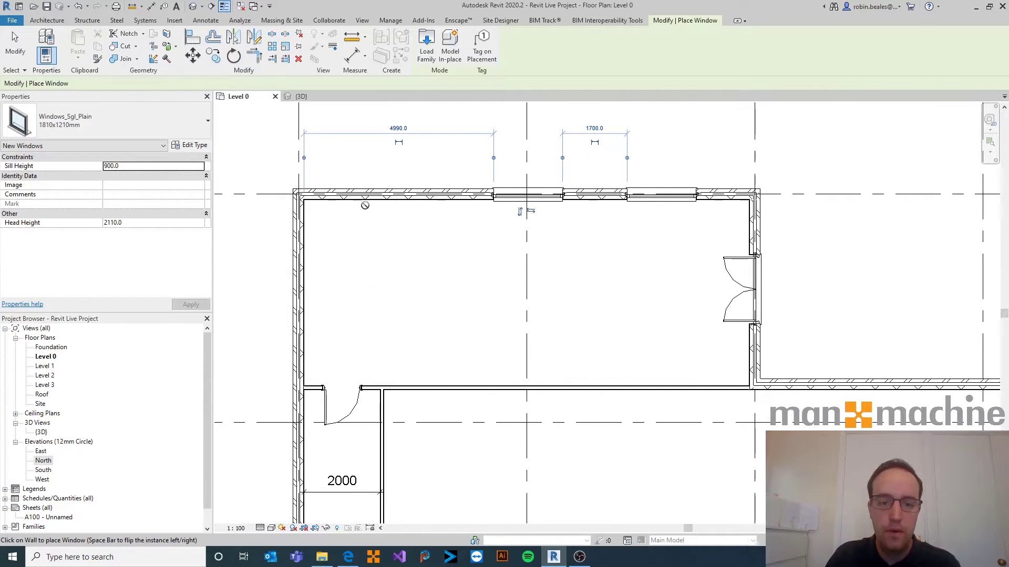
pyautogui.click(361, 200)
pyautogui.rightClick(371, 139)
pyautogui.click(388, 150)
pyautogui.rightClick(358, 131)
pyautogui.click(374, 138)
# Step: Inspect the three new windows from outside the building in 3D, selecting all three together to check their properties
pyautogui.scroll(6, 358, 192)
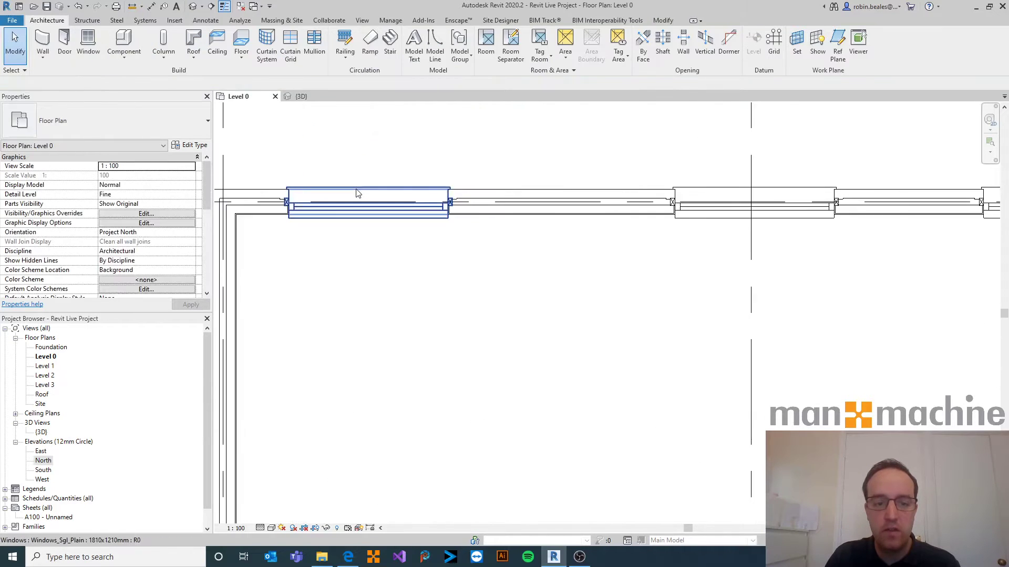
pyautogui.scroll(-5, 602, 133)
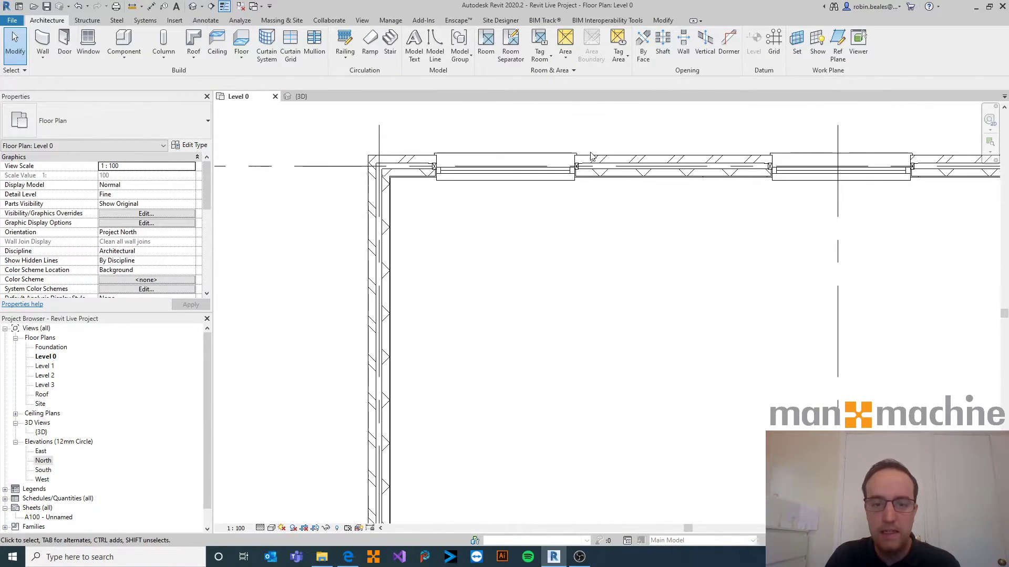
pyautogui.click(194, 6)
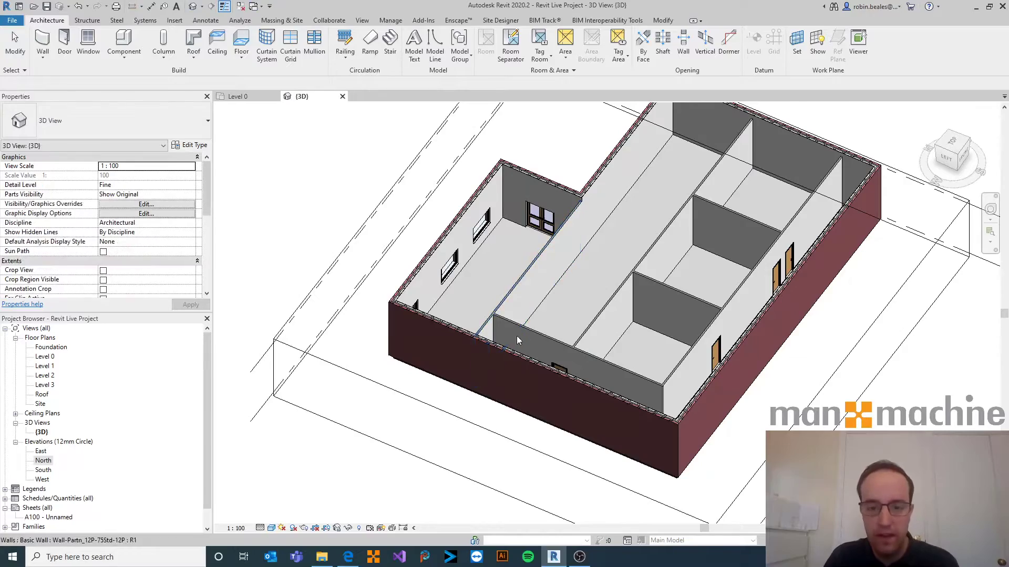
pyautogui.keyDown('shift'); pyautogui.moveTo(505, 294); pyautogui.dragTo(485, 343, button='middle'); pyautogui.keyUp('shift')
pyautogui.scroll(8, 462, 284)
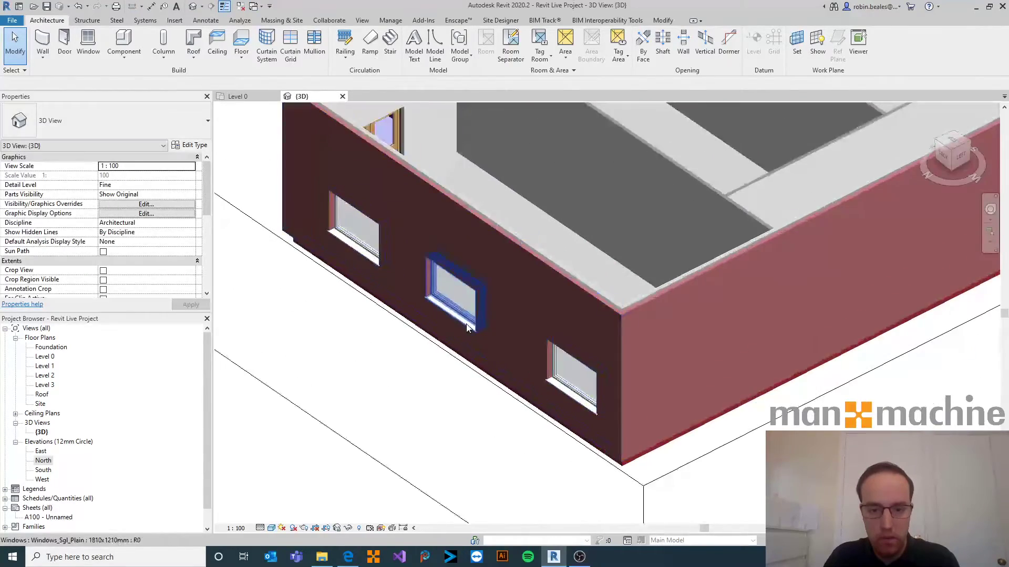
pyautogui.scroll(-6, 380, 251)
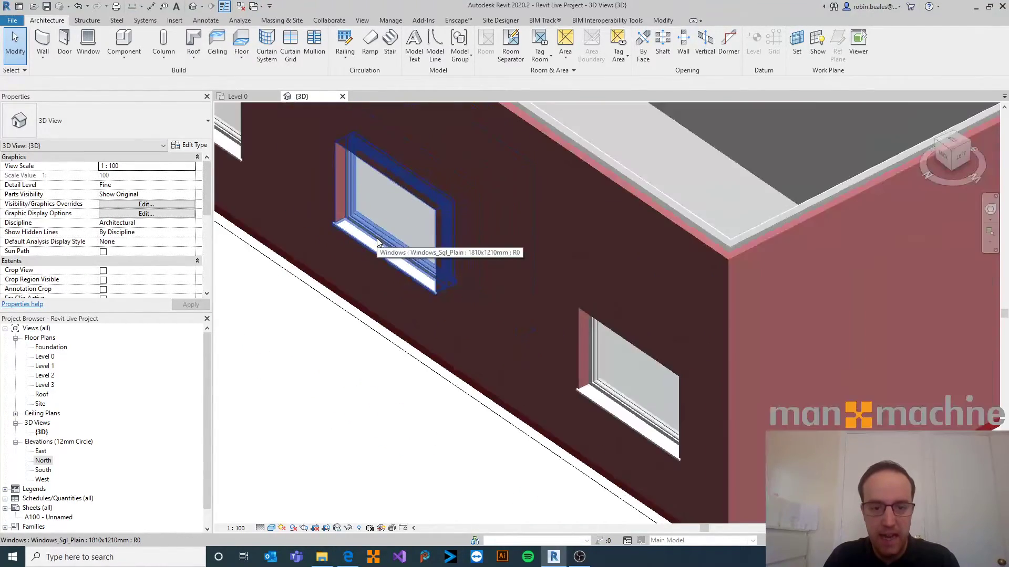
pyautogui.click(379, 247)
pyautogui.keyDown('ctrl'); pyautogui.click(635, 415); pyautogui.keyUp('ctrl')
pyautogui.scroll(-3, 441, 315)
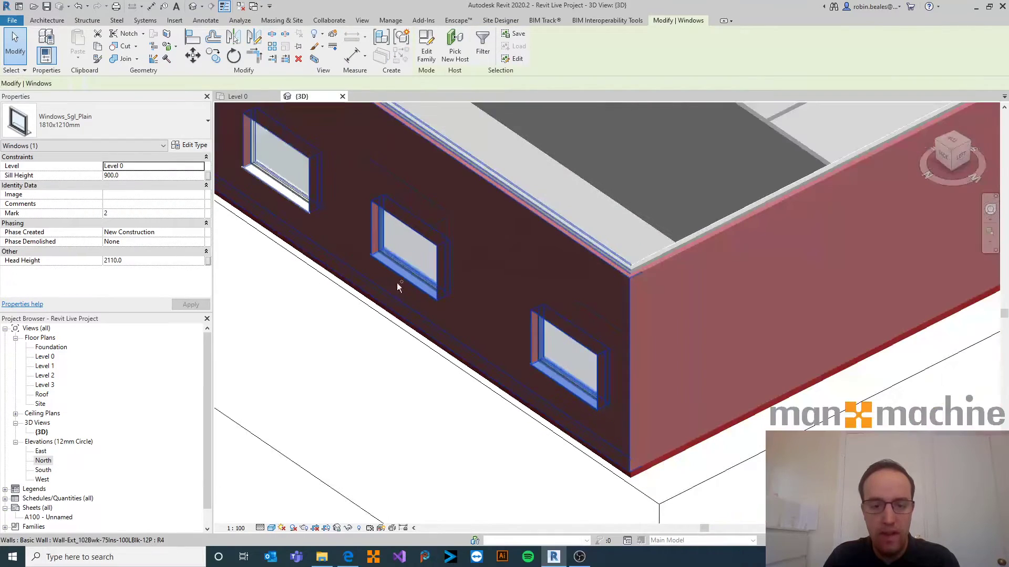
pyautogui.keyDown('ctrl'); pyautogui.click(296, 201); pyautogui.keyUp('ctrl')
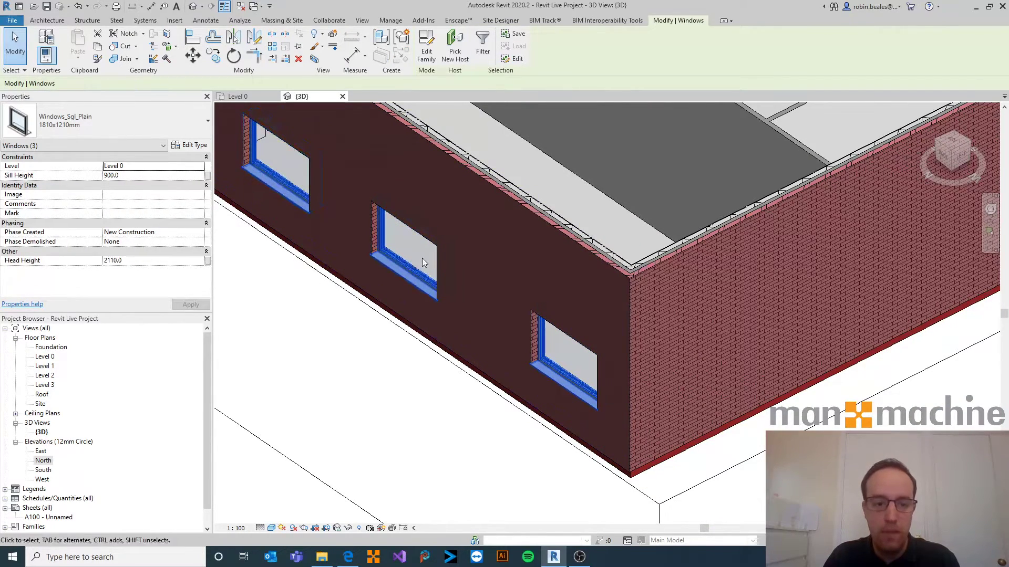
pyautogui.click(383, 377)
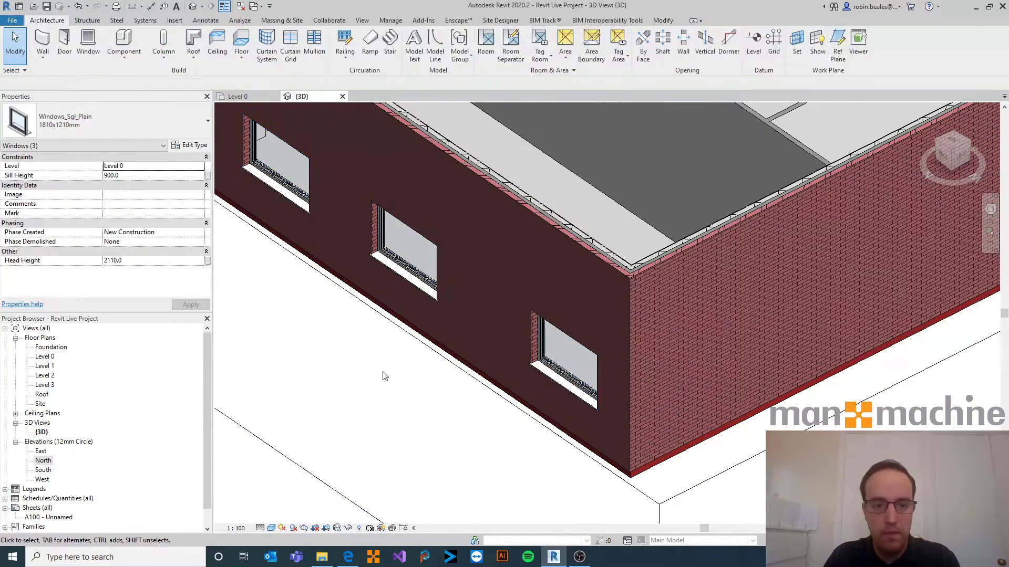
# Step: Flip the facing of each of the three new windows individually in the 3D view
pyautogui.click(288, 175)
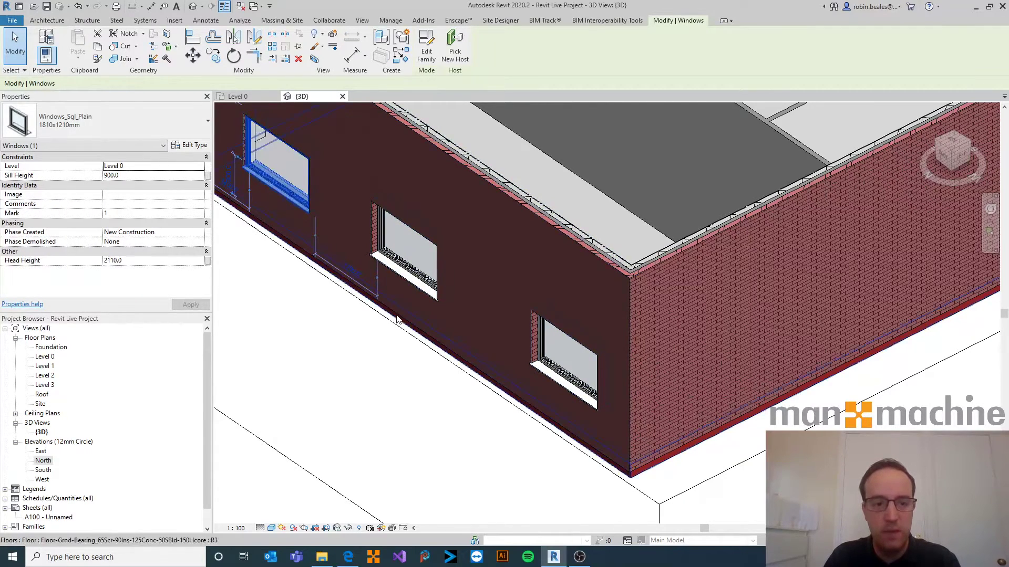
pyautogui.click(405, 256)
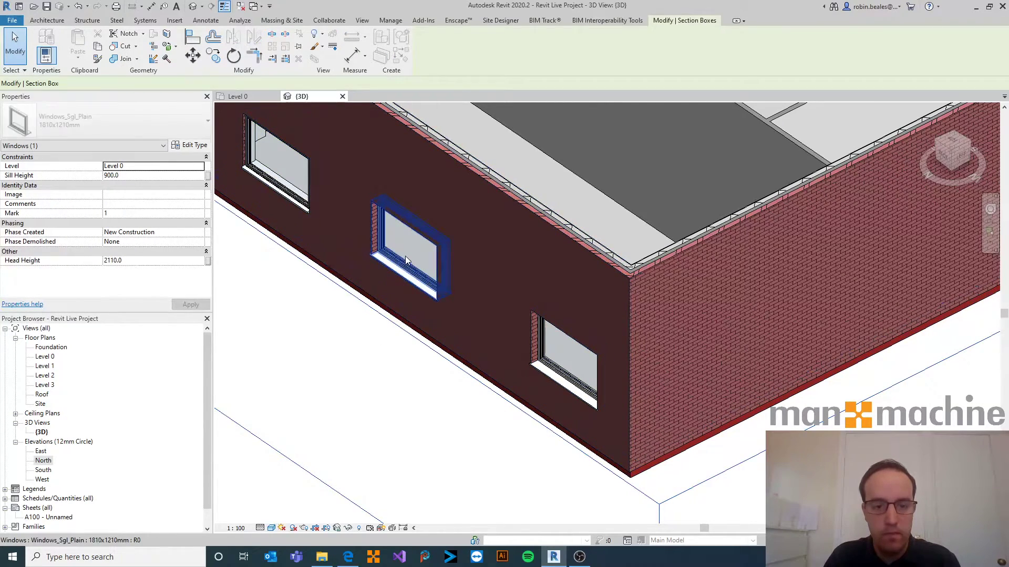
pyautogui.click(537, 386)
pyautogui.click(462, 396)
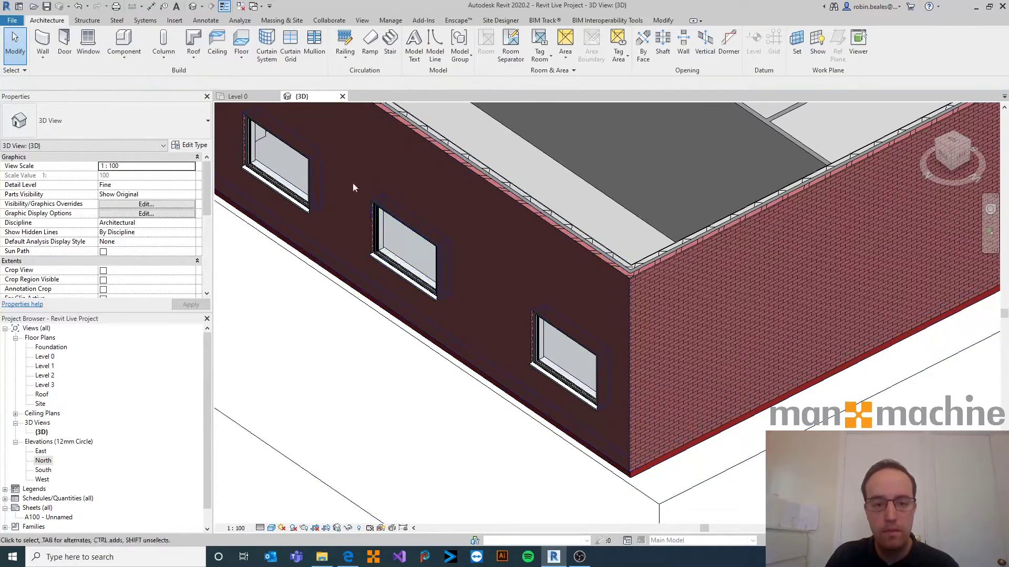
# Step: Place three Windows_Sgl_Plain 910x1210mm windows along the Level 0 exterior wall on grid 2, between grids C and E
pyautogui.click(231, 98)
pyautogui.scroll(-5, 631, 193)
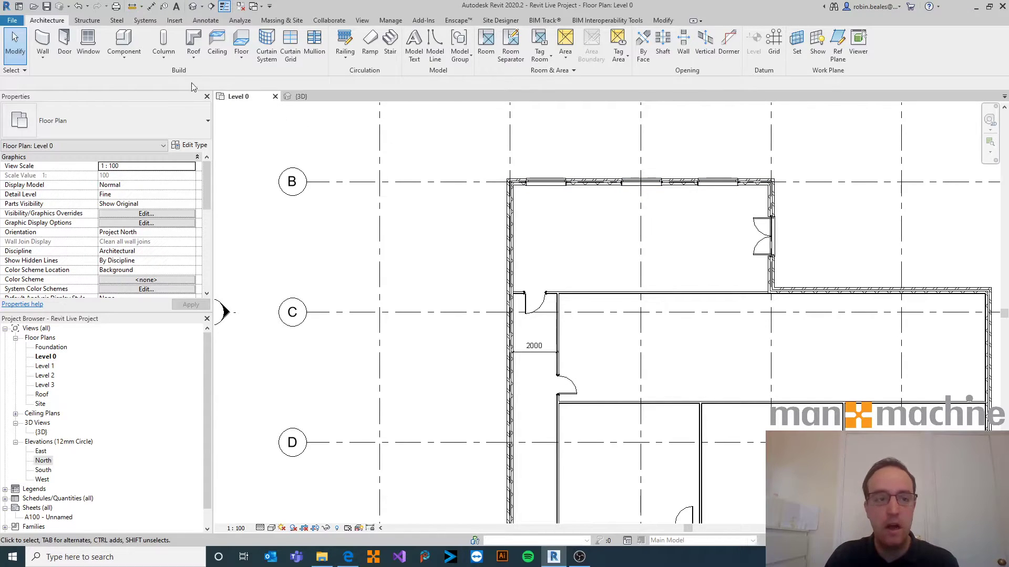
pyautogui.click(88, 42)
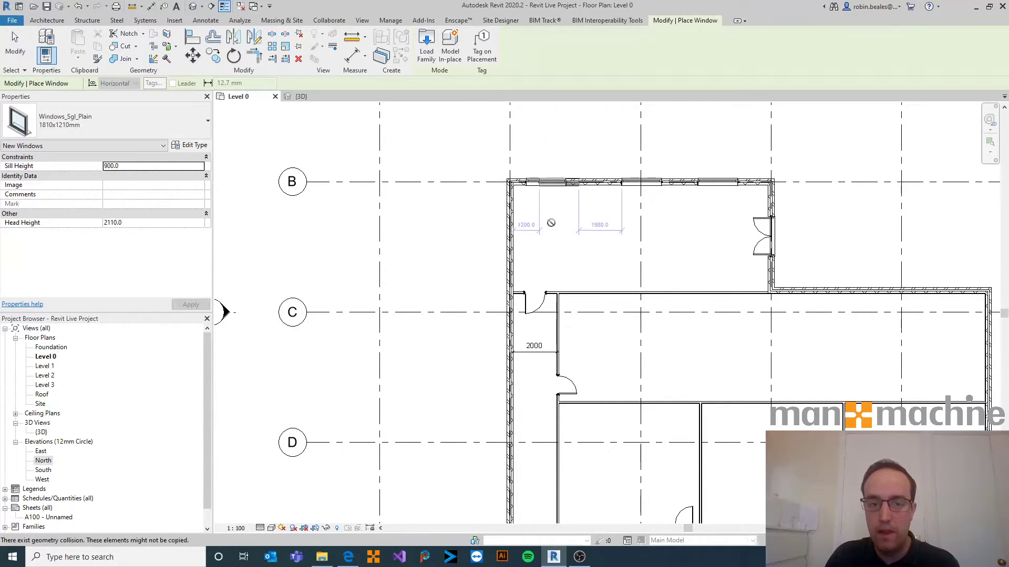
pyautogui.moveTo(655, 254); pyautogui.dragTo(588, 228, button='middle')
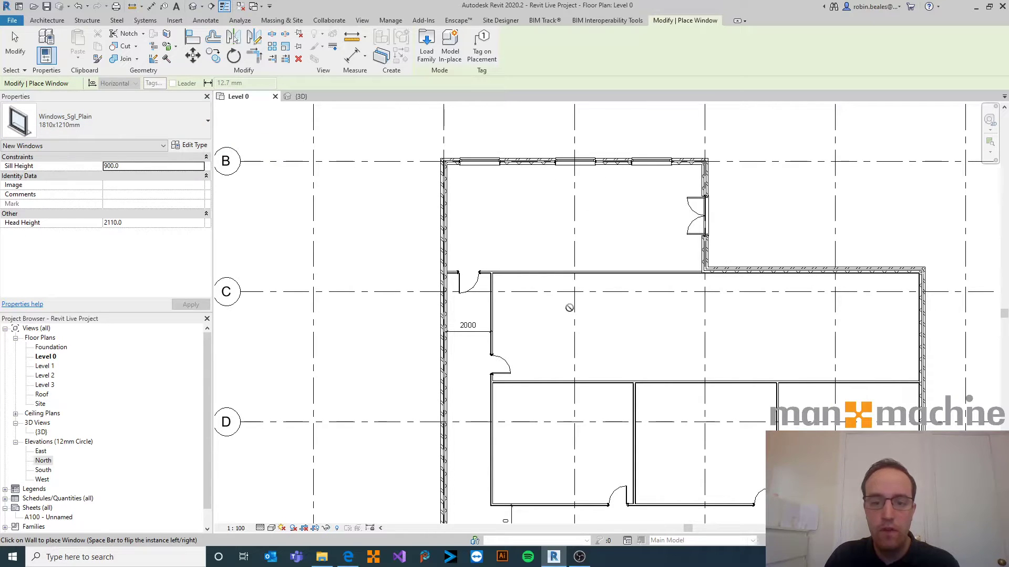
pyautogui.click(46, 121)
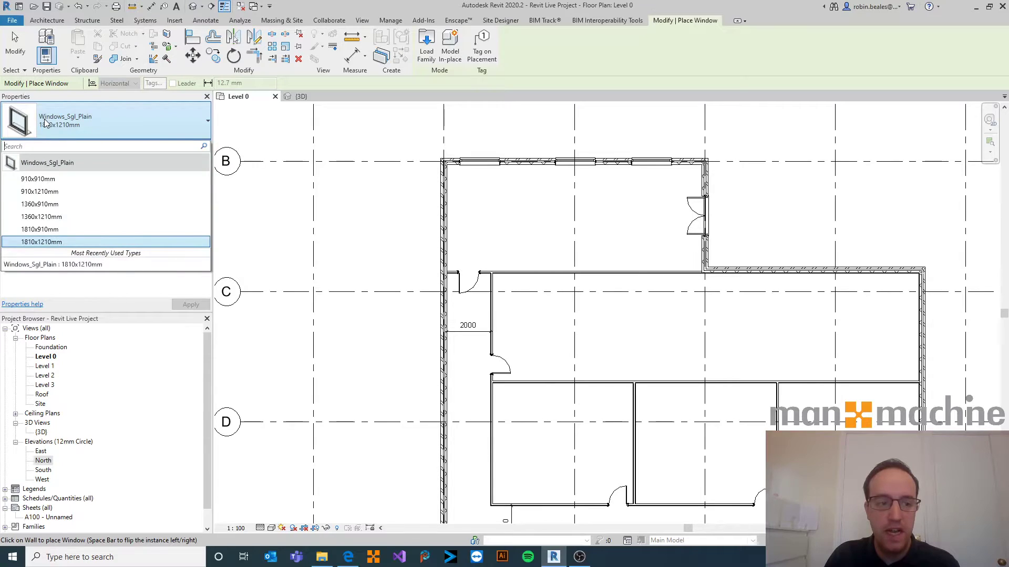
pyautogui.click(39, 192)
pyautogui.moveTo(417, 361); pyautogui.dragTo(390, 222, button='middle')
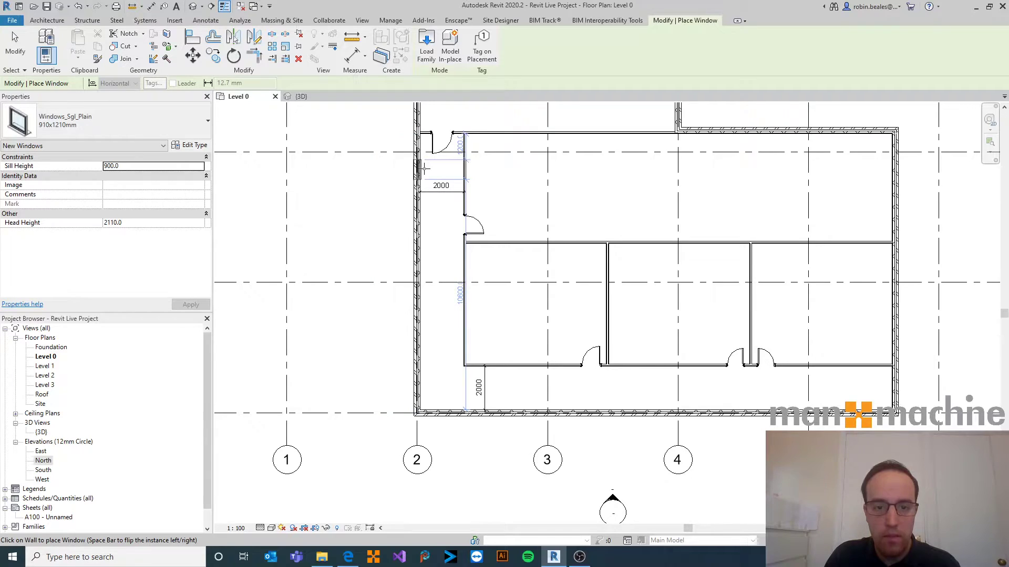
pyautogui.scroll(5, 424, 168)
pyautogui.scroll(-5, 386, 200)
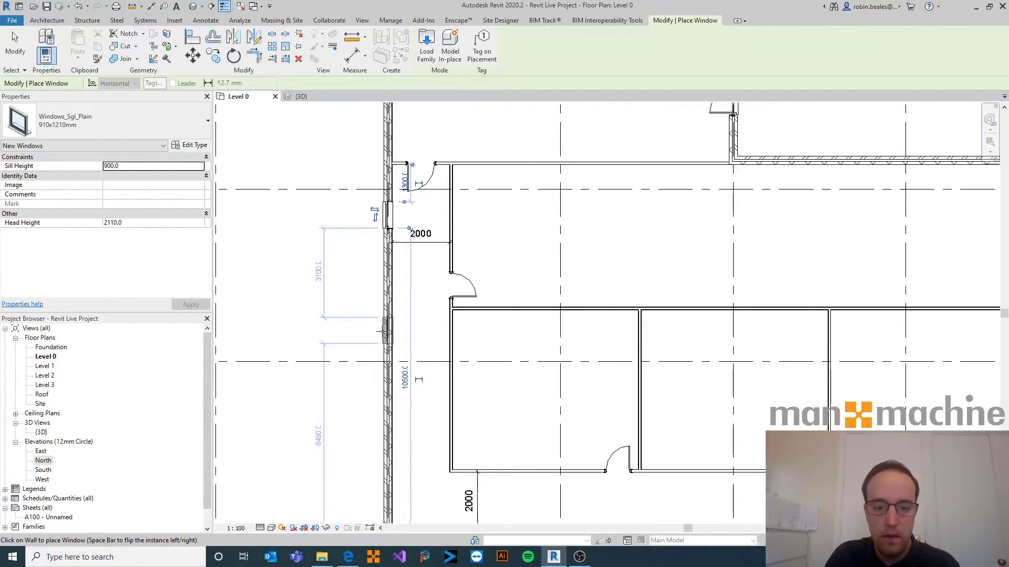
pyautogui.moveTo(409, 441); pyautogui.dragTo(403, 177, button='middle')
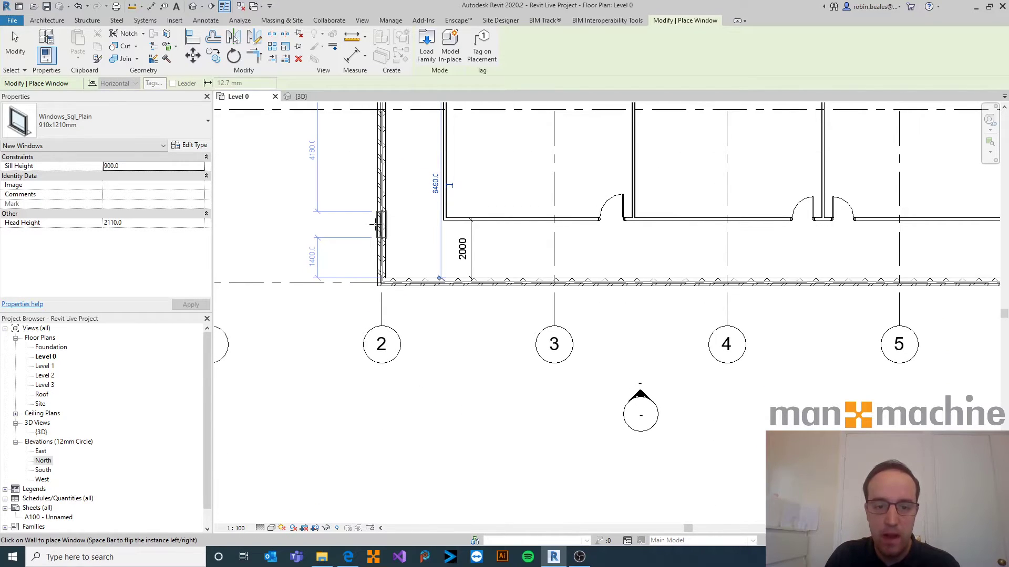
# Step: Place three Windows_Sgl_Plain 1360x1210mm windows in the exterior wall along grid E, near grids 3, 4 and 5
pyautogui.click(86, 118)
pyautogui.click(41, 217)
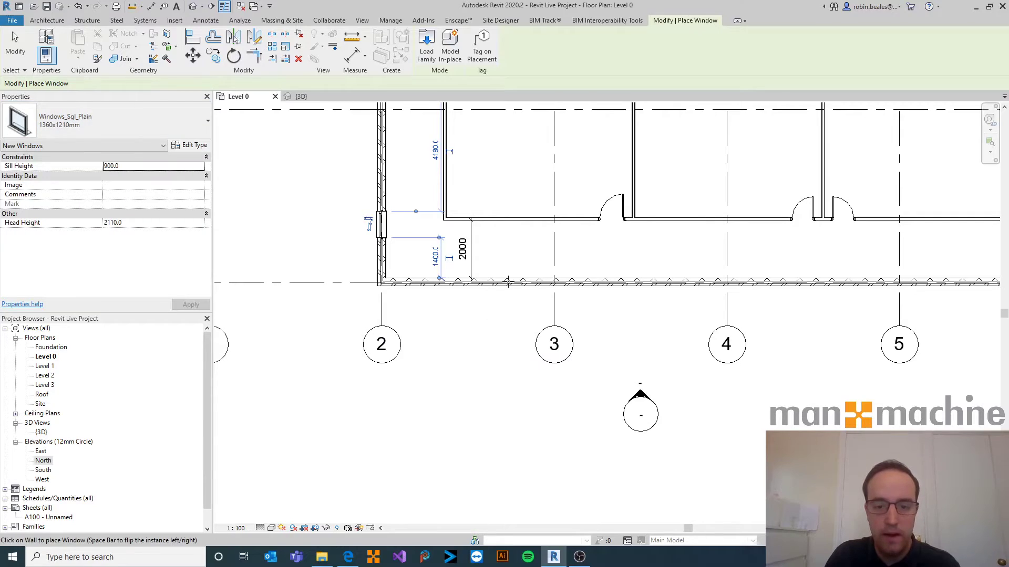
pyautogui.click(709, 289)
pyautogui.moveTo(804, 334); pyautogui.dragTo(476, 341, button='middle')
pyautogui.click(583, 289)
pyautogui.scroll(2, 607, 289)
pyautogui.scroll(-3, 605, 288)
pyautogui.moveTo(602, 210); pyautogui.dragTo(599, 236, button='middle')
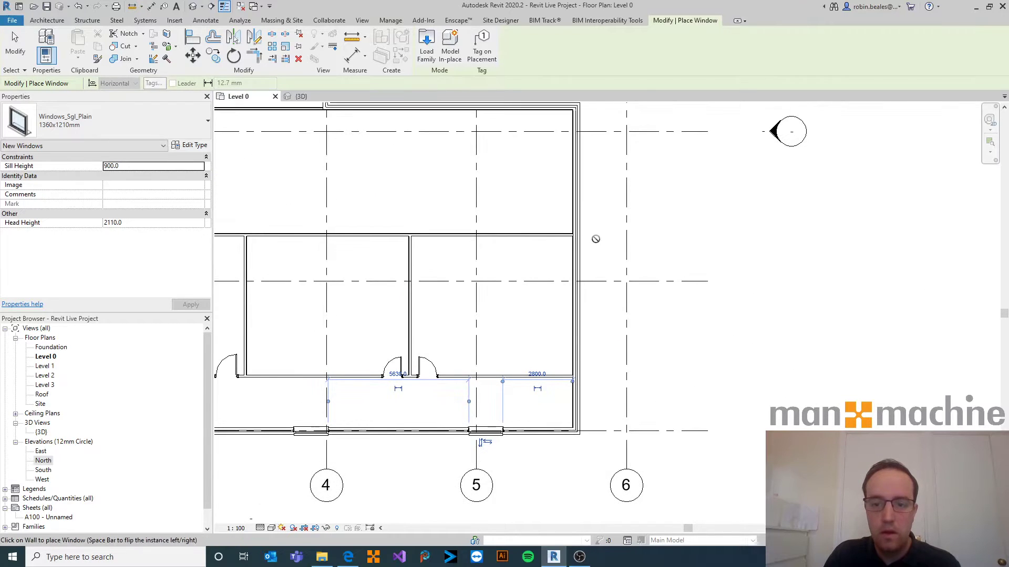
# Step: Place two Windows_Sgl_Plain 1810x910mm windows in the exterior wall just above grid C, between grids 4 and 6
pyautogui.scroll(-2, 577, 315)
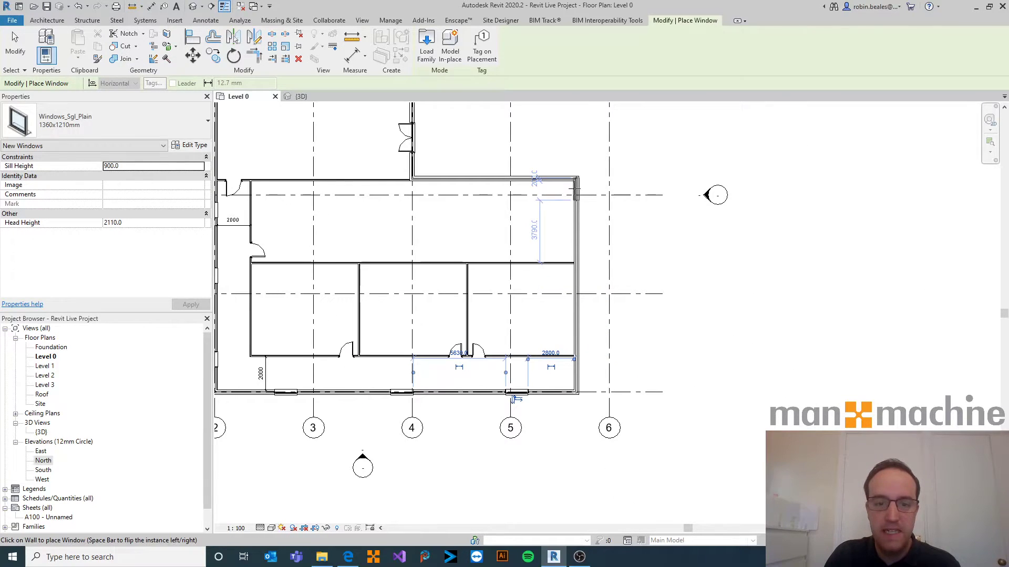
pyautogui.click(59, 131)
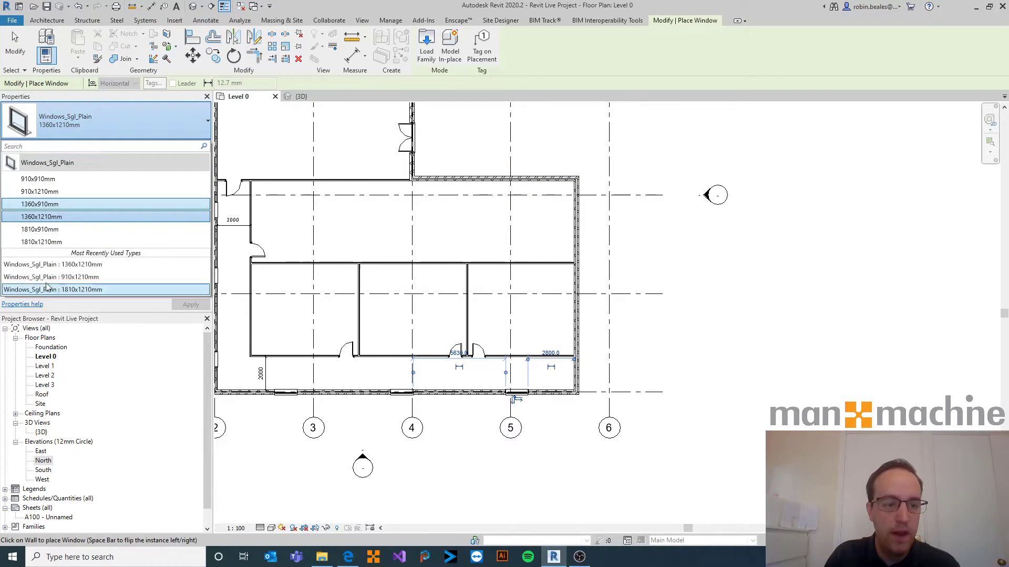
pyautogui.click(42, 229)
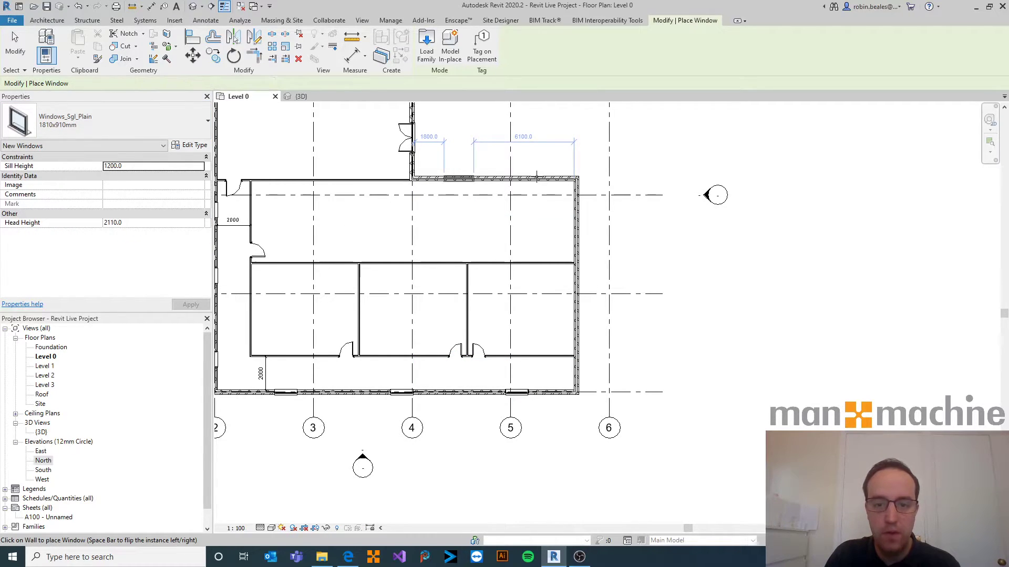
pyautogui.click(539, 177)
pyautogui.click(525, 178)
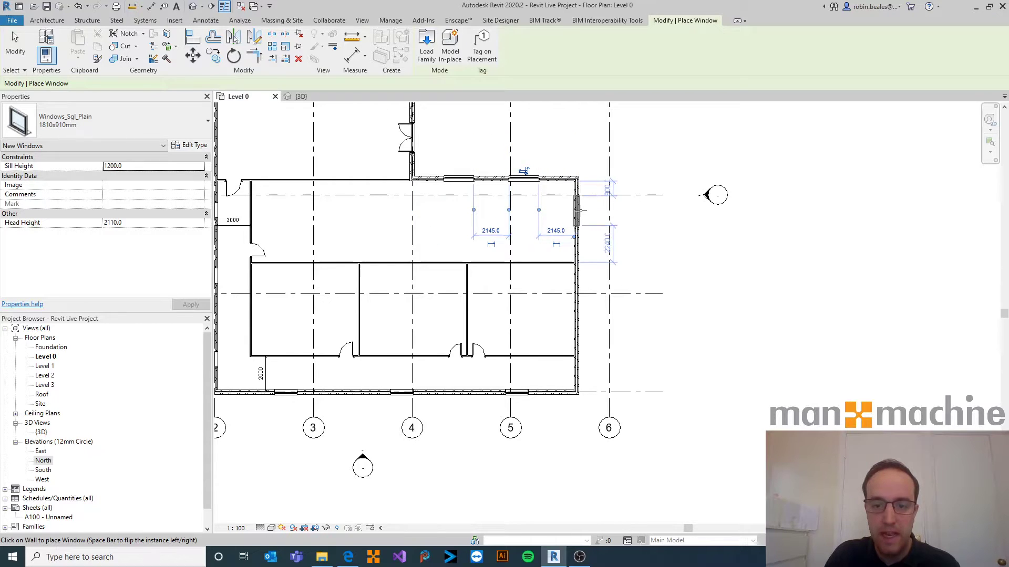
# Step: Place three 1810x910mm windows in the exterior wall between grids 5 and 6, one near grid C and two near grid D, then end placement
pyautogui.click(579, 210)
pyautogui.scroll(3, 581, 246)
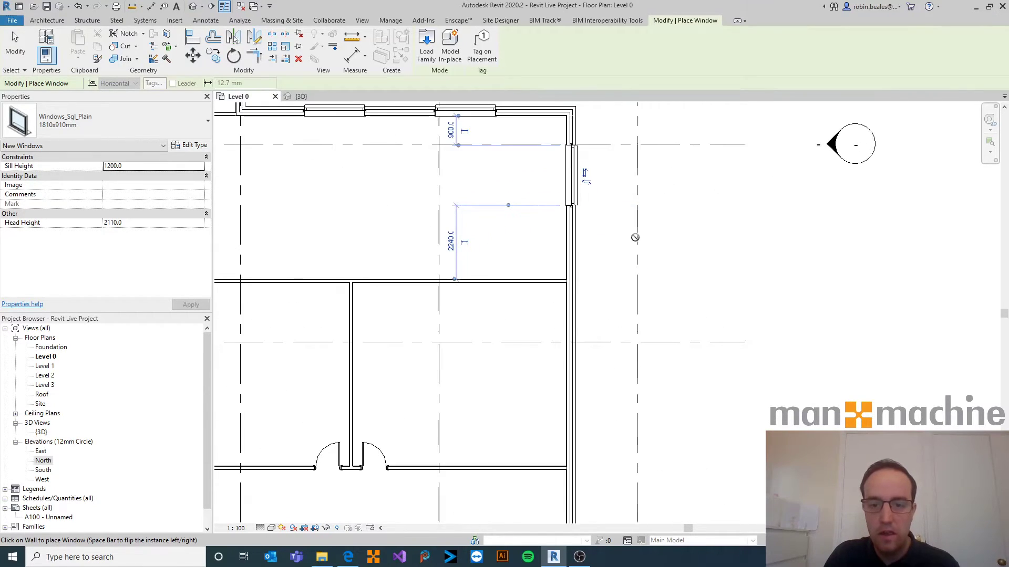
pyautogui.rightClick(635, 237)
pyautogui.click(572, 360)
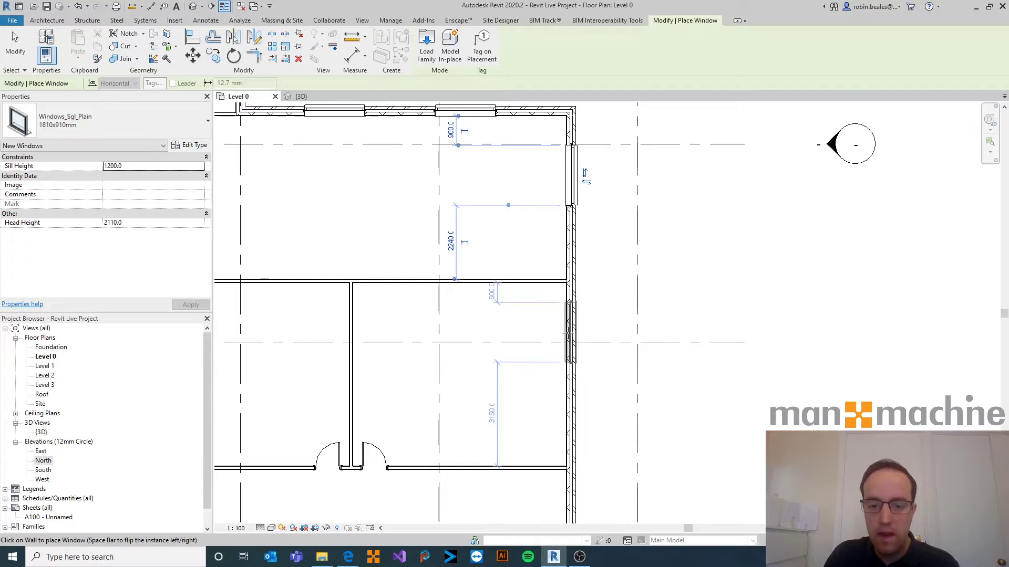
pyautogui.click(568, 413)
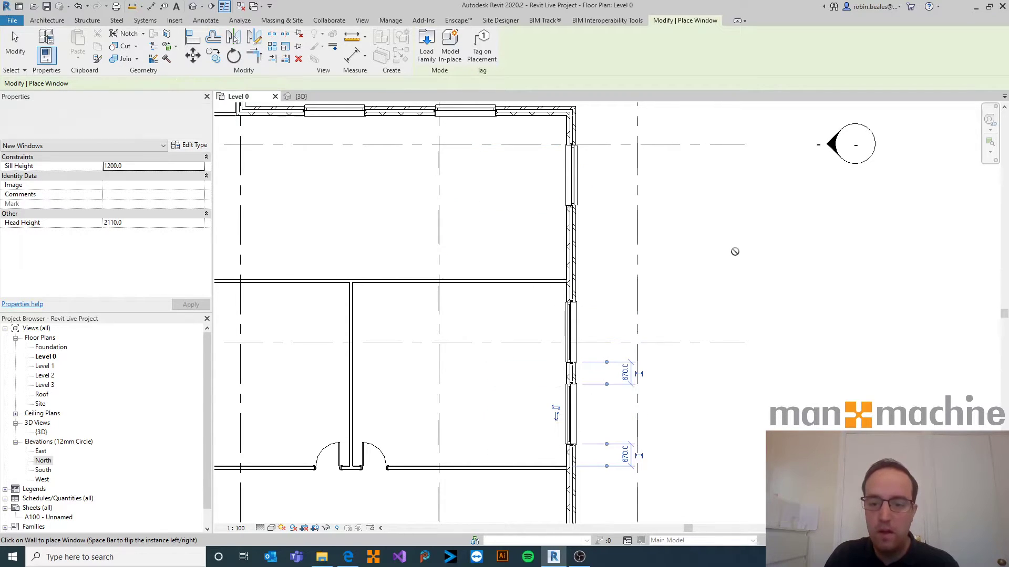
pyautogui.rightClick(734, 252)
pyautogui.click(763, 258)
pyautogui.rightClick(732, 223)
pyautogui.click(752, 231)
# Step: Examine the wall layers and the placed windows in close-up across the Level 0 plan
pyautogui.scroll(3, 549, 157)
pyautogui.moveTo(535, 252); pyautogui.dragTo(586, 483, button='middle')
pyautogui.scroll(5, 455, 338)
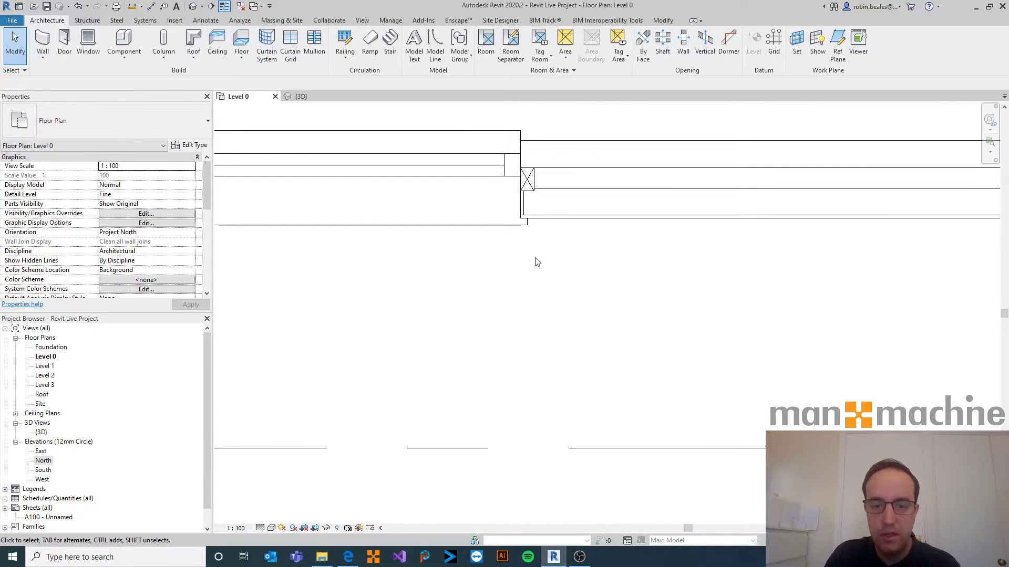
pyautogui.scroll(-5, 512, 261)
pyautogui.moveTo(311, 299); pyautogui.dragTo(504, 286, button='middle')
pyautogui.scroll(-3, 500, 285)
pyautogui.moveTo(540, 372); pyautogui.dragTo(543, 159, button='middle')
pyautogui.moveTo(488, 380); pyautogui.dragTo(687, 342, button='middle')
pyautogui.scroll(1, 285, 389)
pyautogui.moveTo(284, 390); pyautogui.dragTo(564, 359, button='middle')
pyautogui.scroll(-4, 559, 302)
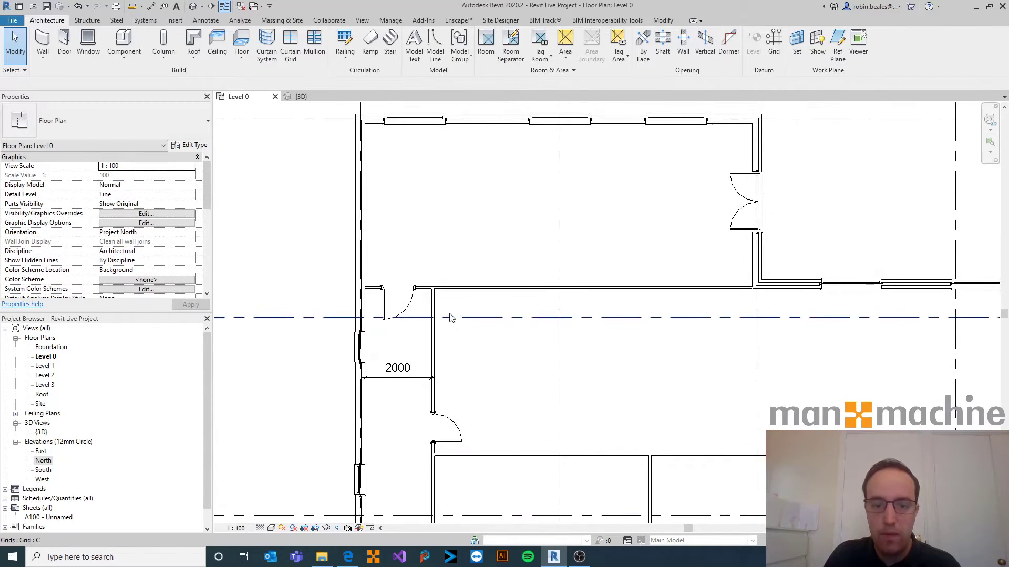
# Step: Inspect the new windows from outside the building in 3D, selecting one 1810x910mm window to check its properties
pyautogui.click(300, 97)
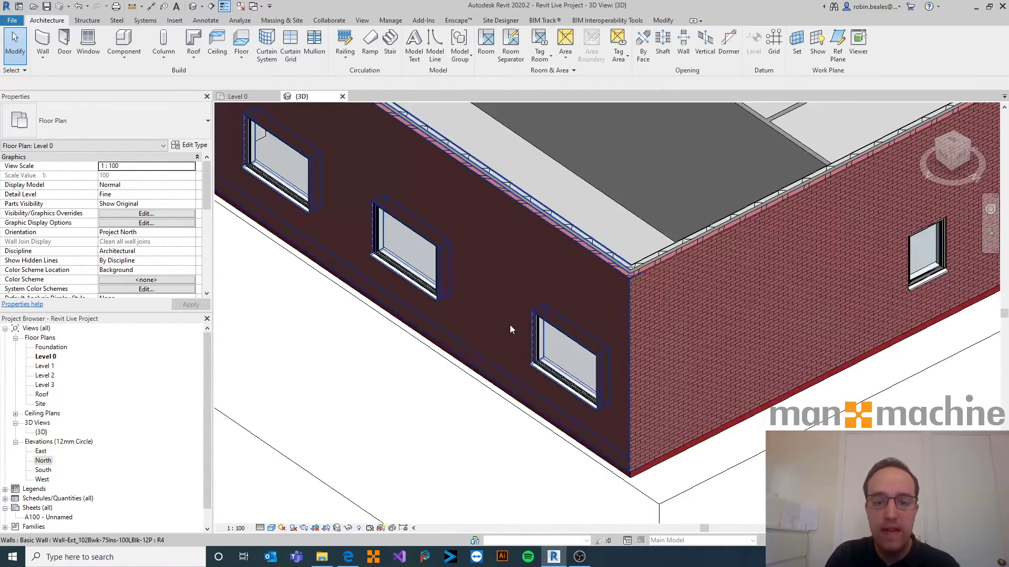
pyautogui.scroll(2, 527, 424)
pyautogui.scroll(-2, 528, 427)
pyautogui.scroll(-3, 528, 423)
pyautogui.keyDown('shift'); pyautogui.moveTo(486, 394); pyautogui.dragTo(682, 311, button='middle'); pyautogui.keyUp('shift')
pyautogui.keyDown('shift'); pyautogui.moveTo(511, 320); pyautogui.dragTo(552, 400, button='middle'); pyautogui.keyUp('shift')
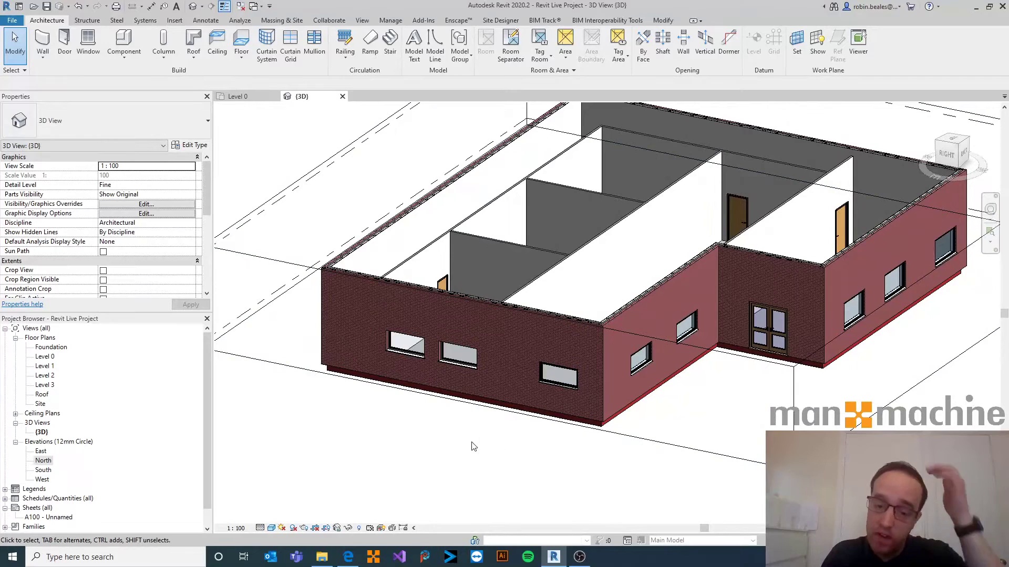
pyautogui.click(410, 350)
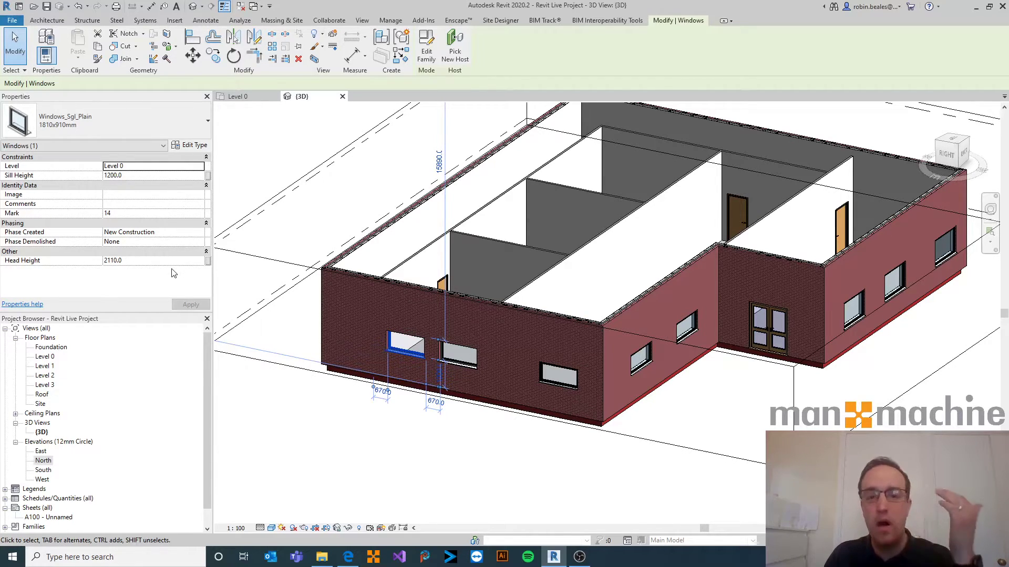
pyautogui.click(449, 512)
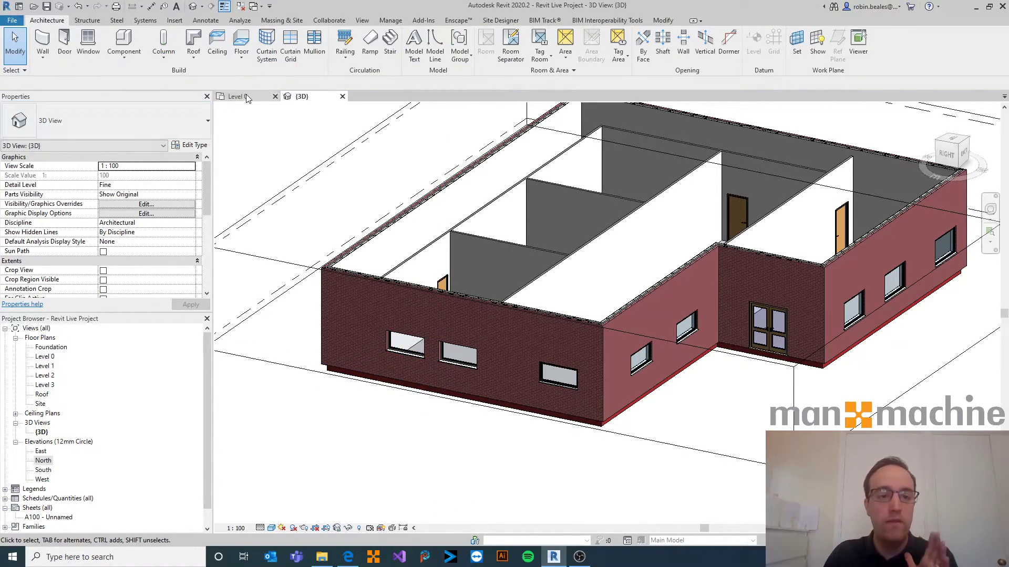
# Step: Delete the 1810x910mm window closest to grid E from the exterior wall between grids 5 and 6 on the Level 0 plan
pyautogui.click(237, 97)
pyautogui.scroll(3, 716, 319)
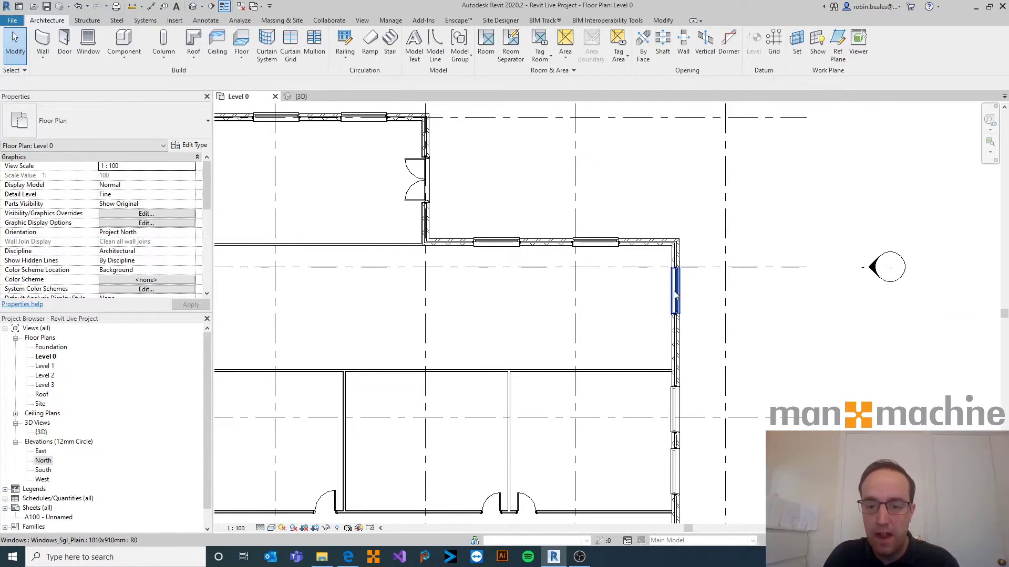
pyautogui.moveTo(679, 407); pyautogui.dragTo(628, 301, button='middle')
pyautogui.click(624, 367)
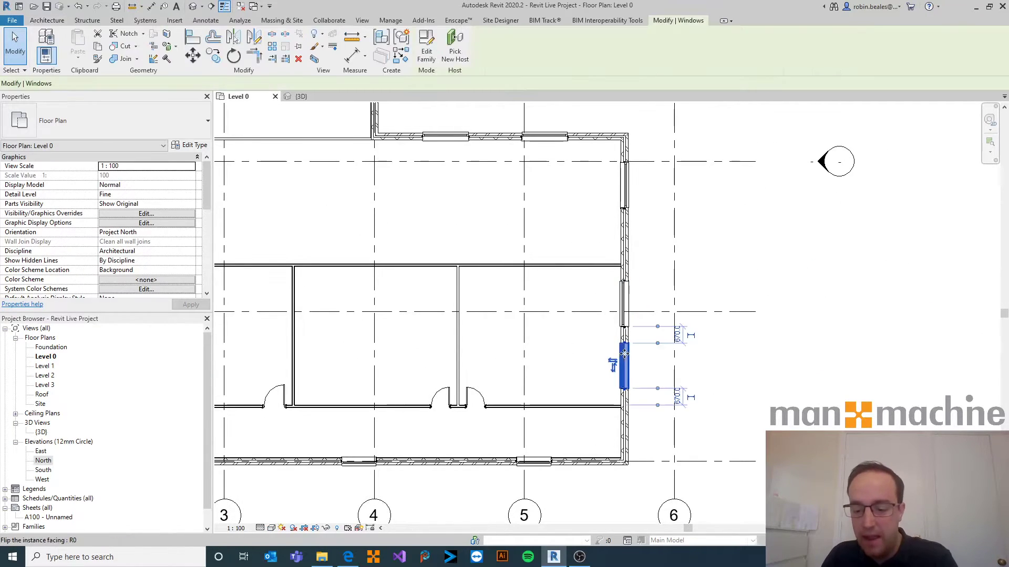
pyautogui.press('Escape')
# Step: Move the two remaining windows in the wall between grids 5 and 6 along it, towards the middle of their rooms
pyautogui.click(624, 305)
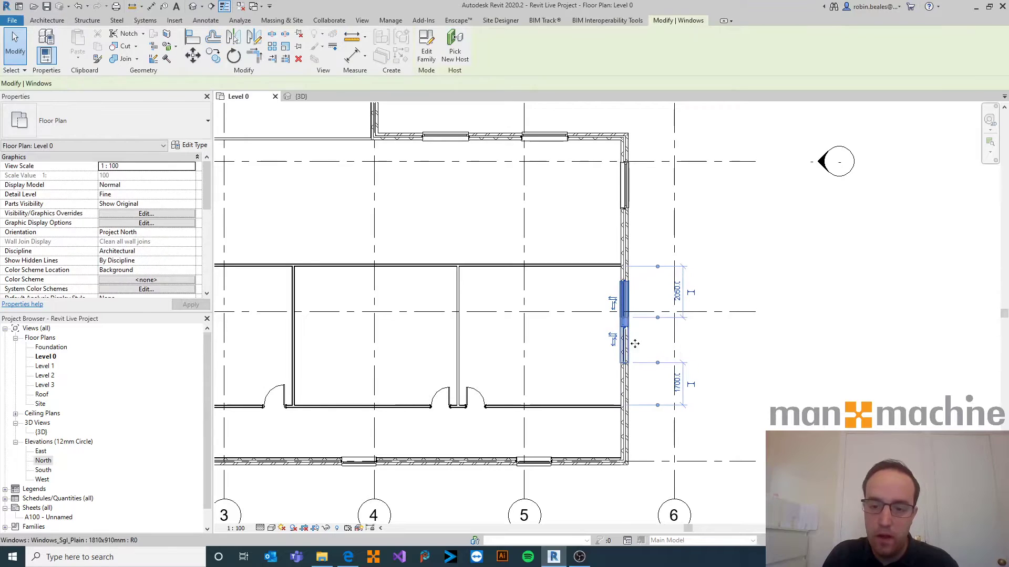
pyautogui.click(675, 237)
pyautogui.click(625, 202)
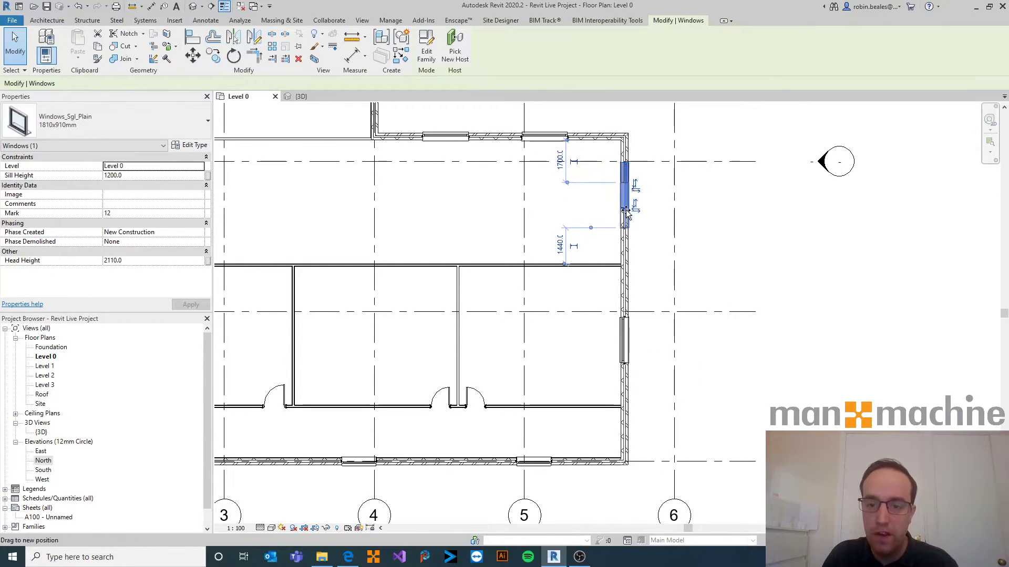
pyautogui.click(777, 228)
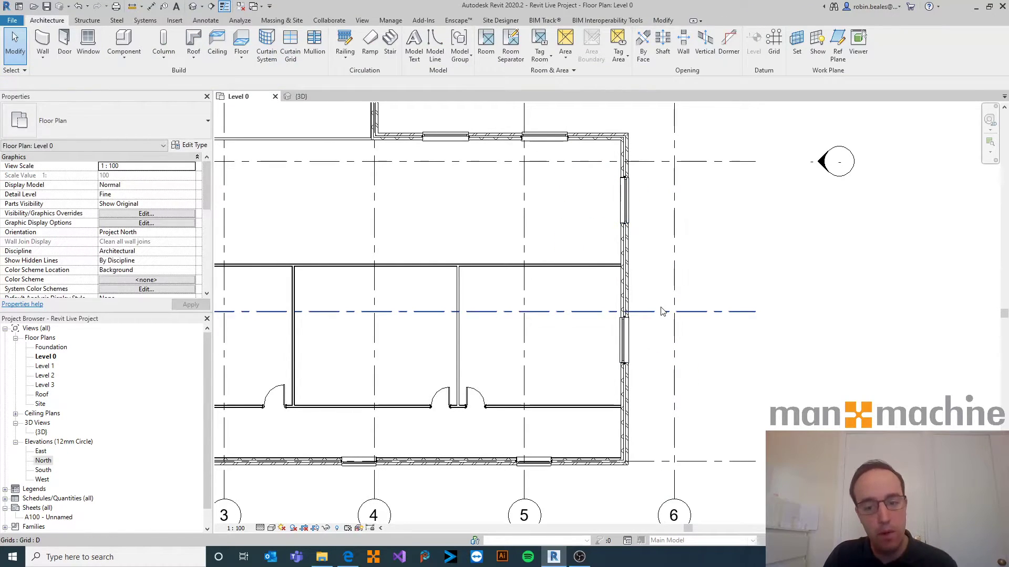
# Step: Start a new stair on the Level 0 plan and set its location line to Exterior Support: Left
pyautogui.scroll(-4, 660, 302)
pyautogui.moveTo(641, 300); pyautogui.dragTo(658, 320, button='middle')
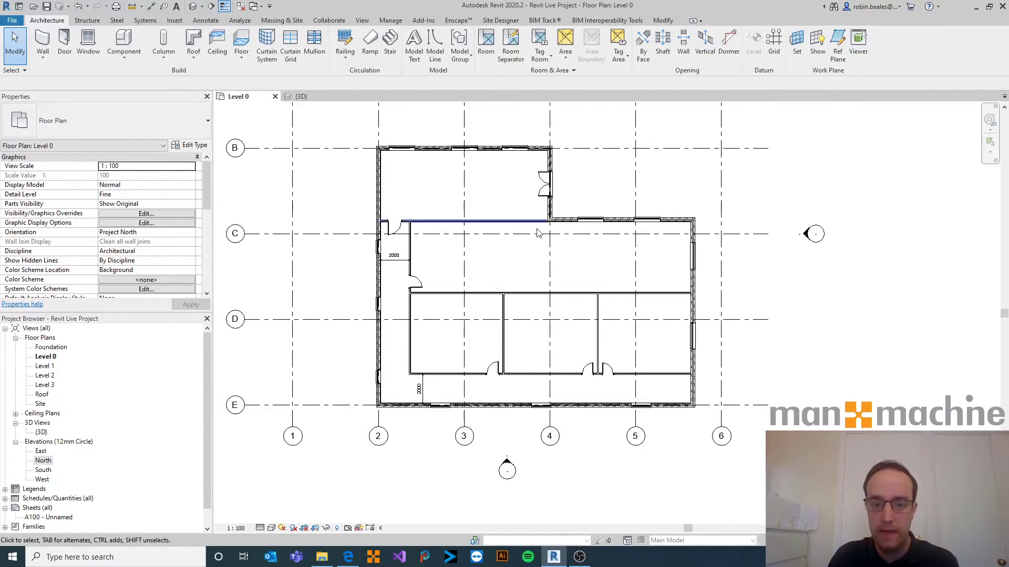
pyautogui.moveTo(559, 259); pyautogui.dragTo(507, 255, button='middle')
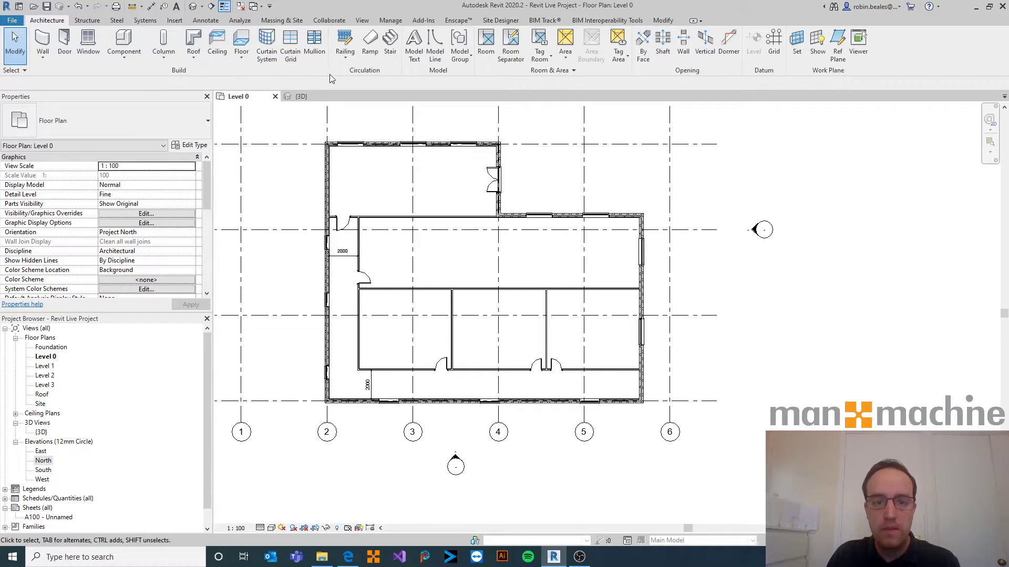
pyautogui.click(390, 45)
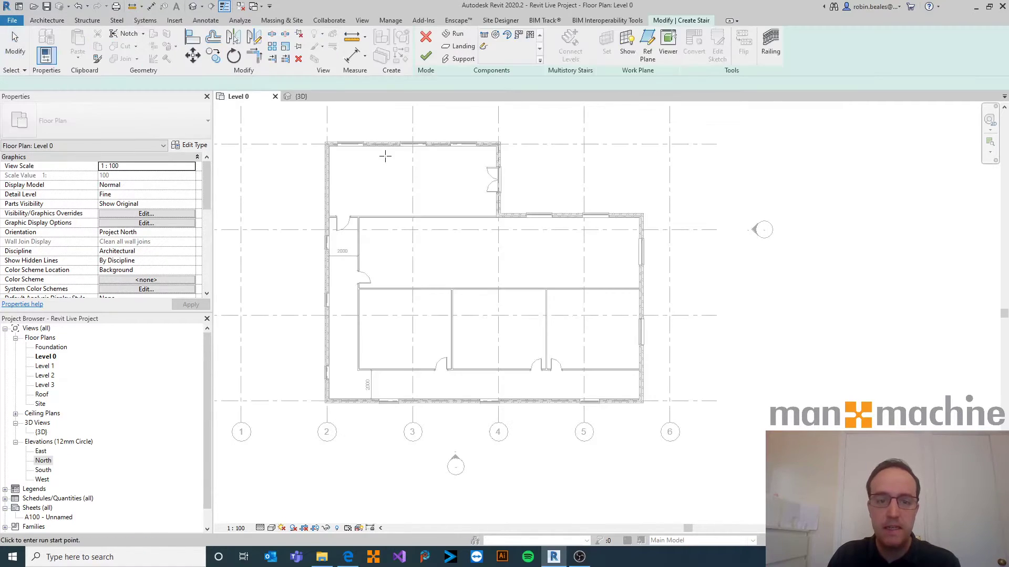
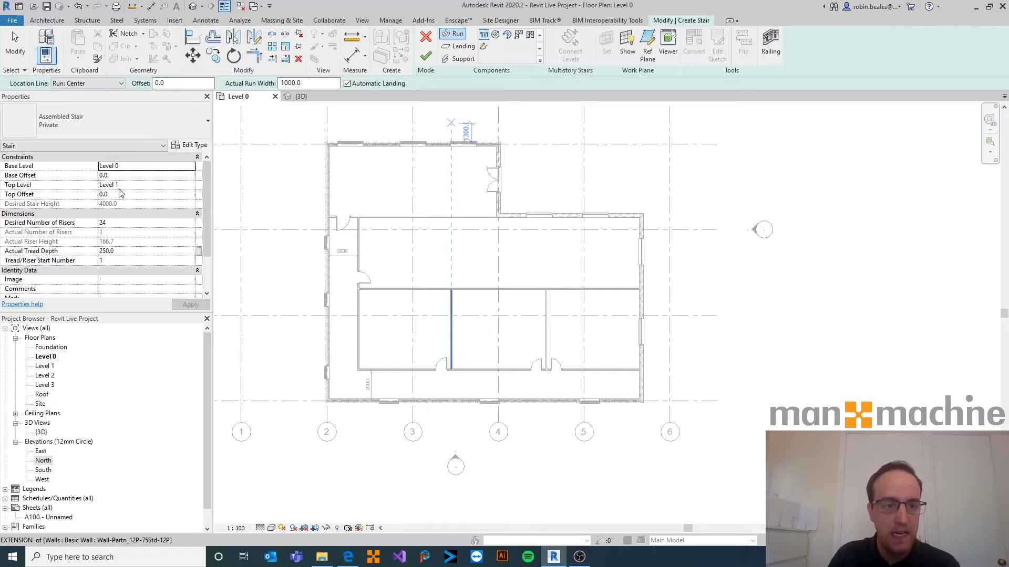
pyautogui.click(93, 82)
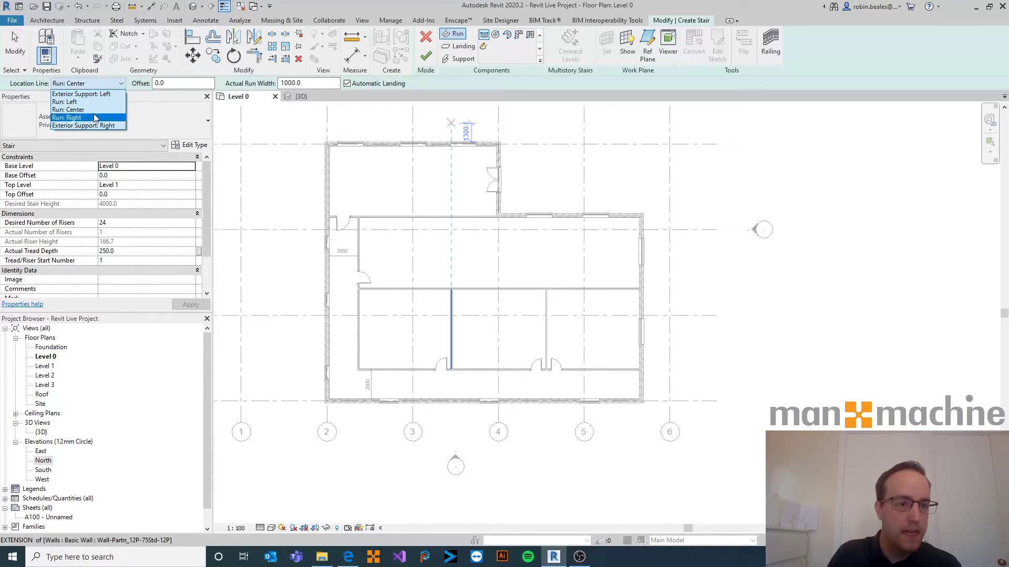
pyautogui.click(96, 95)
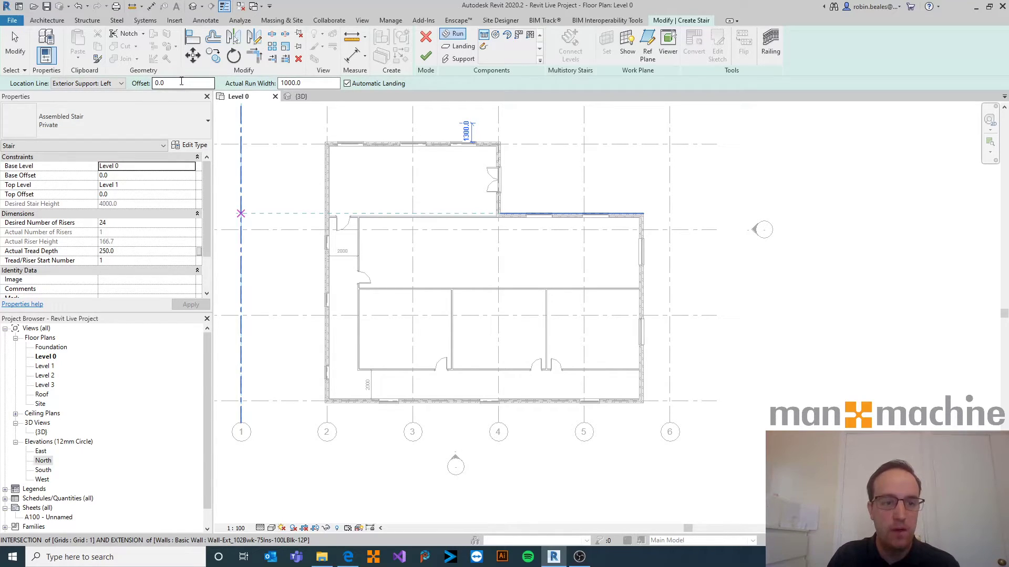
# Step: Review the type properties and calculation rules of the Assembled Stair type Private without changing them
pyautogui.click(188, 147)
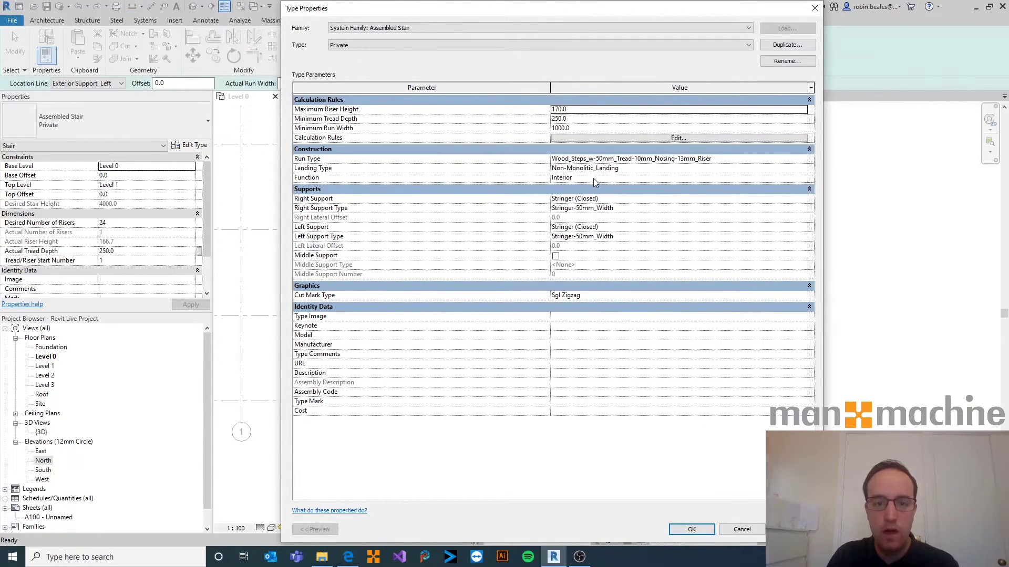
pyautogui.click(575, 139)
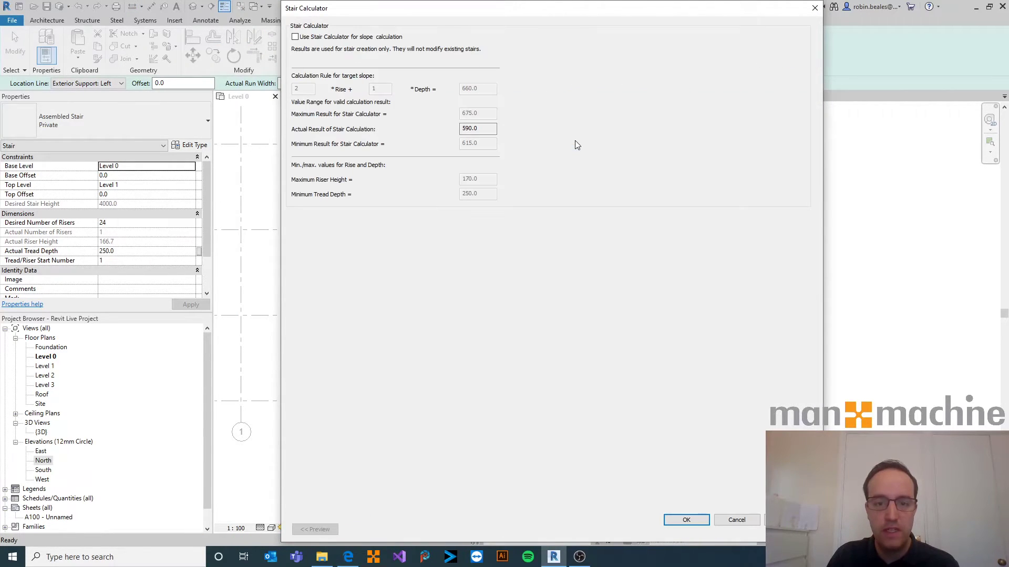
pyautogui.click(755, 523)
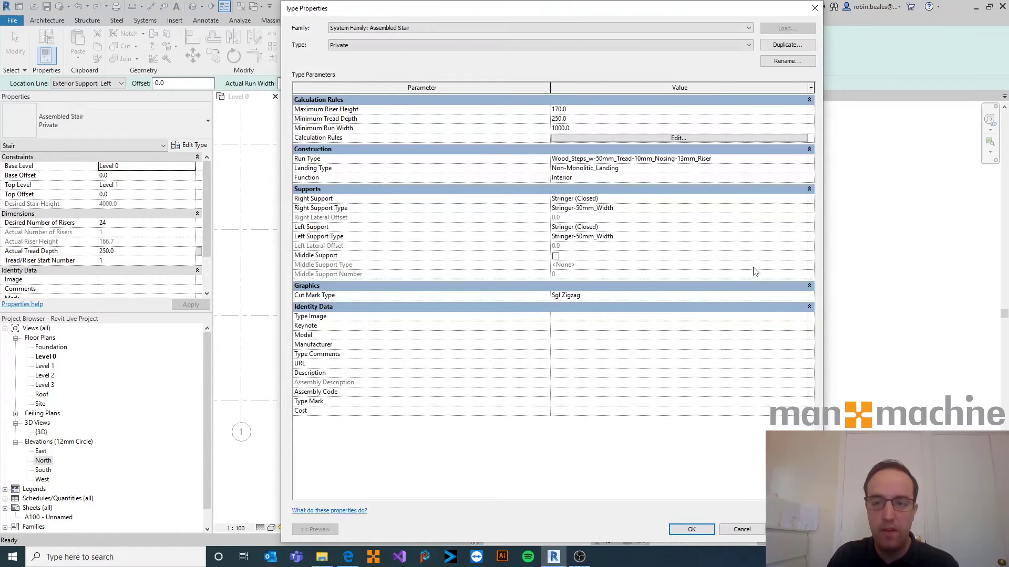
pyautogui.click(814, 8)
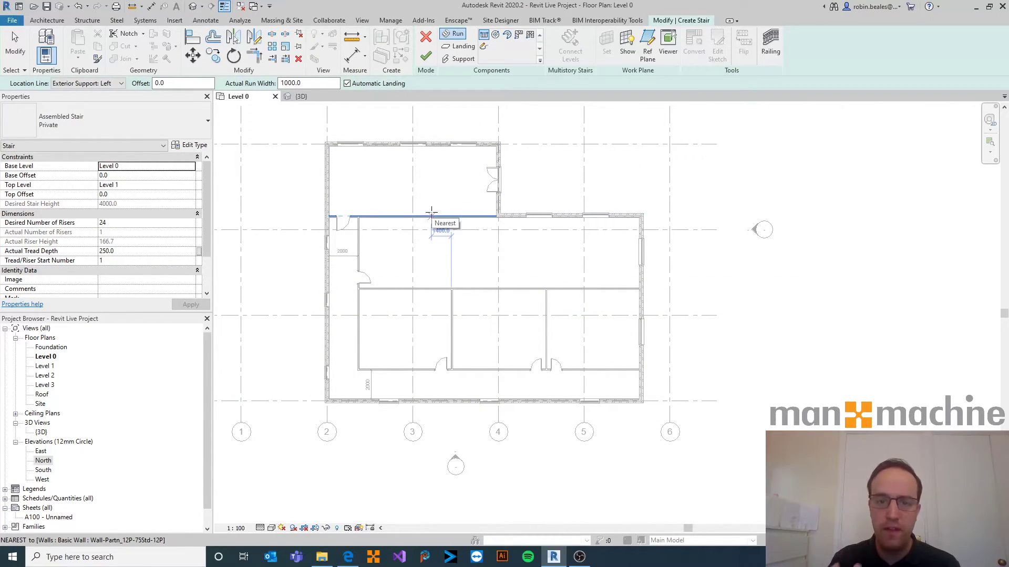
# Step: Draw a straight stair run along the partition wall just above grid C, from near grid 4 towards grid 2, and finish the stair
pyautogui.scroll(8, 431, 212)
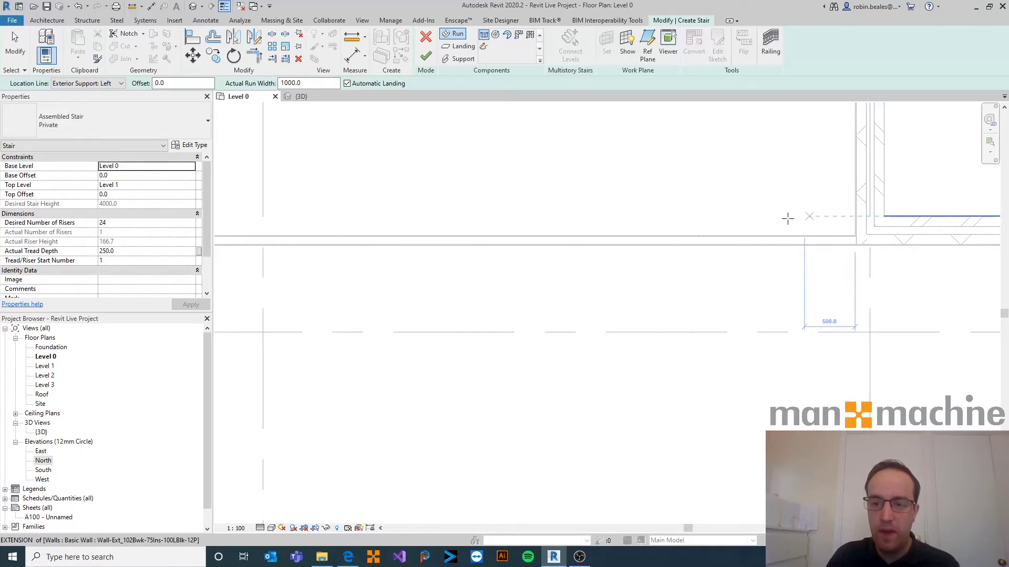
pyautogui.click(653, 233)
pyautogui.scroll(-2, 552, 224)
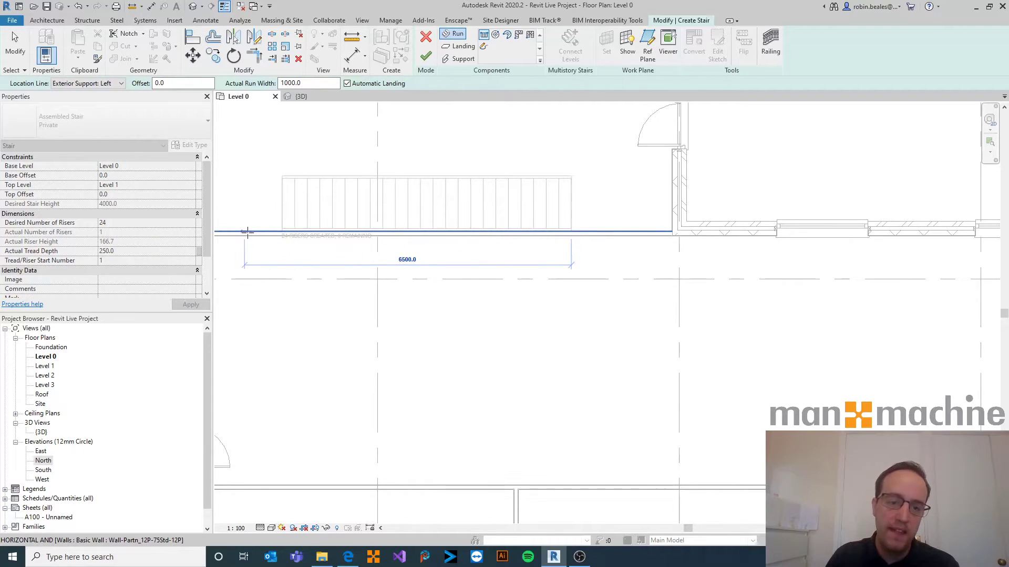
pyautogui.click(281, 232)
pyautogui.scroll(-4, 334, 263)
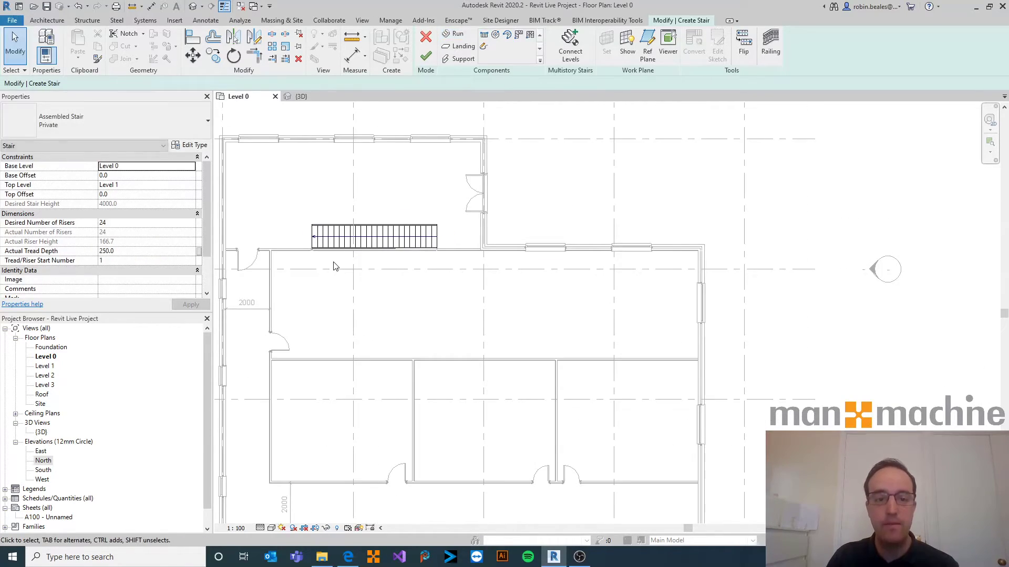
pyautogui.click(426, 56)
pyautogui.scroll(-3, 442, 362)
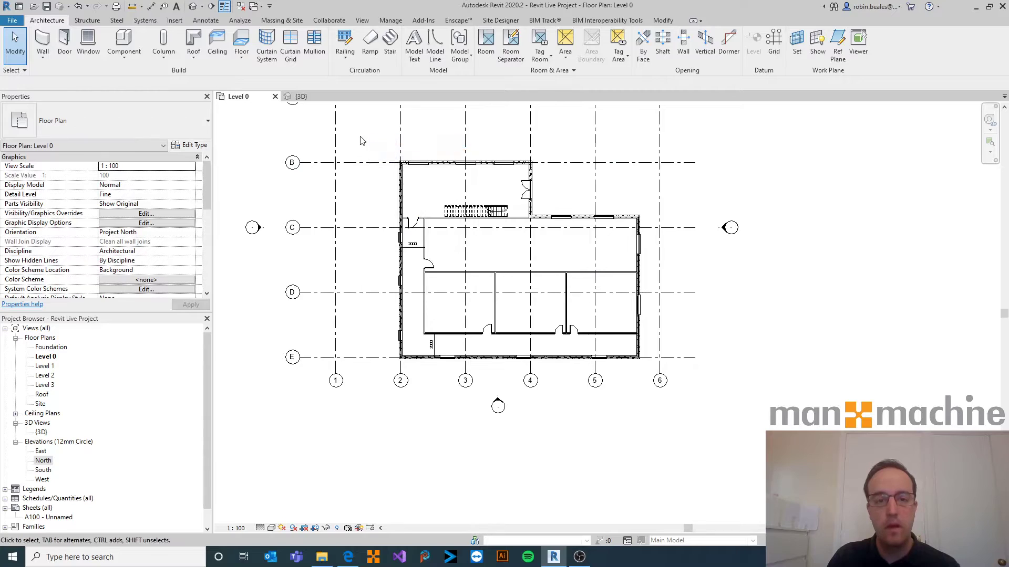
pyautogui.moveTo(508, 308); pyautogui.dragTo(485, 330, button='middle')
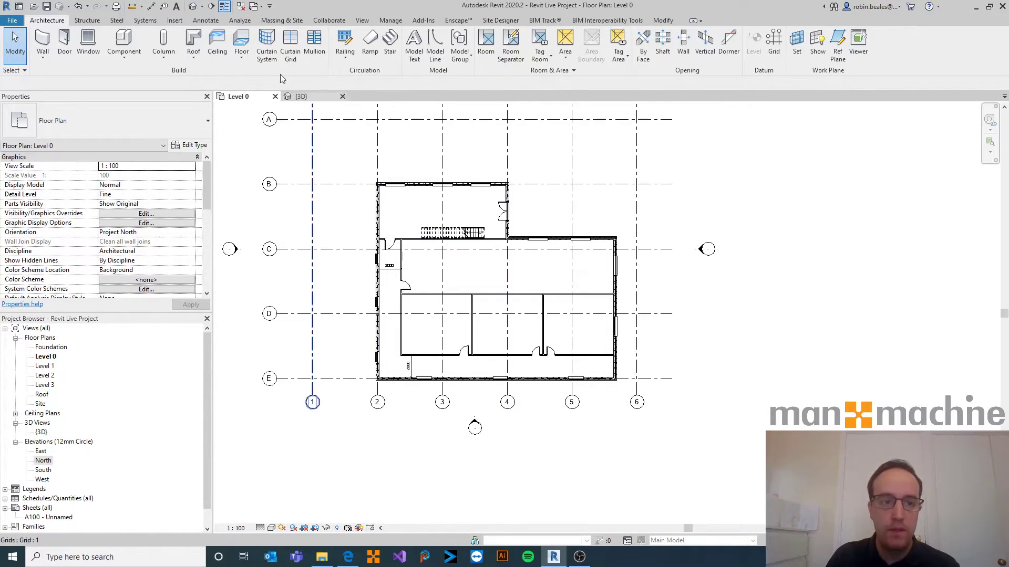
# Step: Place automatic compound ceilings of type 600x600mm_Grid in the Level 0 rooms and corridor, leaving out the stair room
pyautogui.click(217, 42)
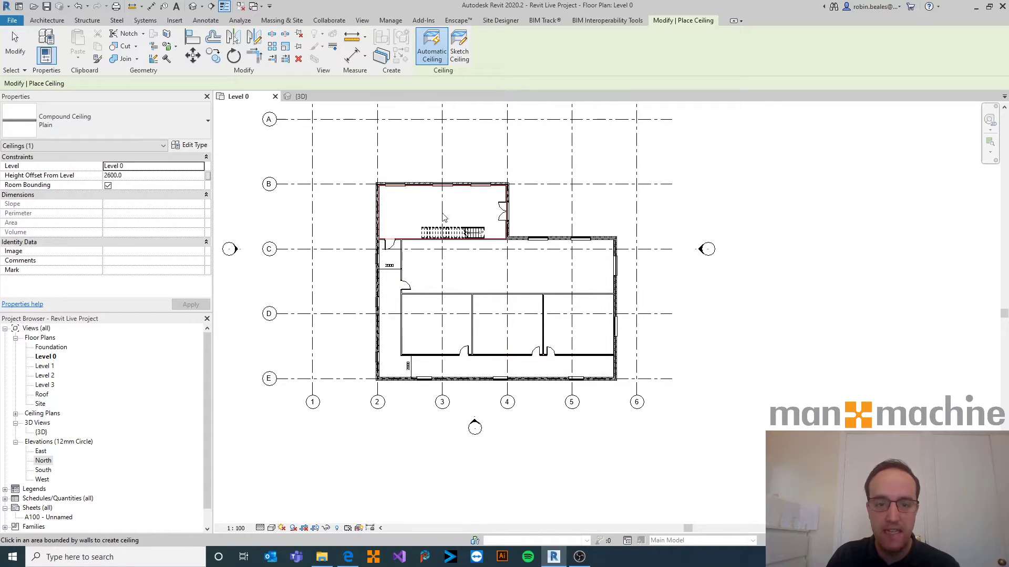
pyautogui.click(82, 125)
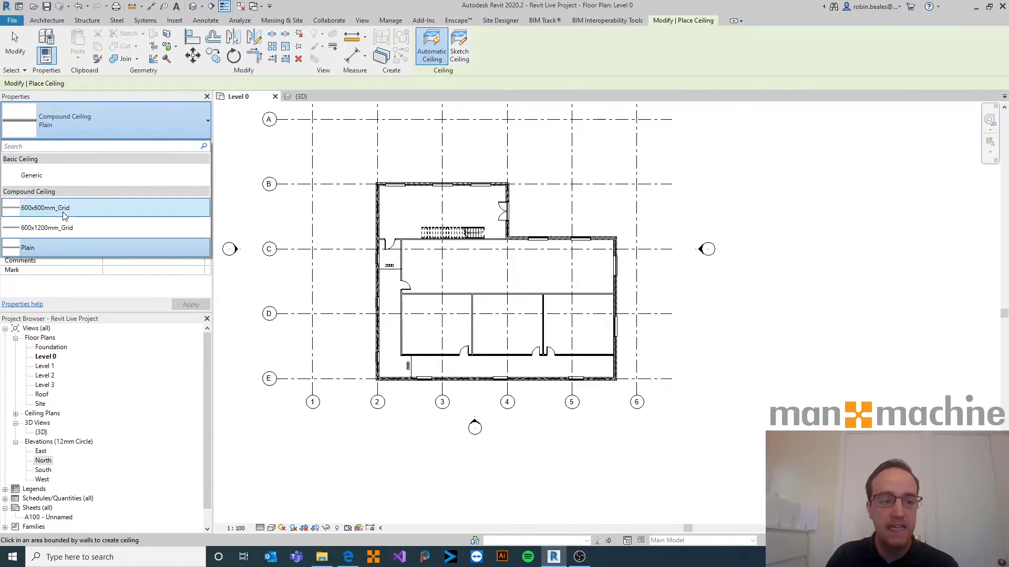
pyautogui.click(62, 212)
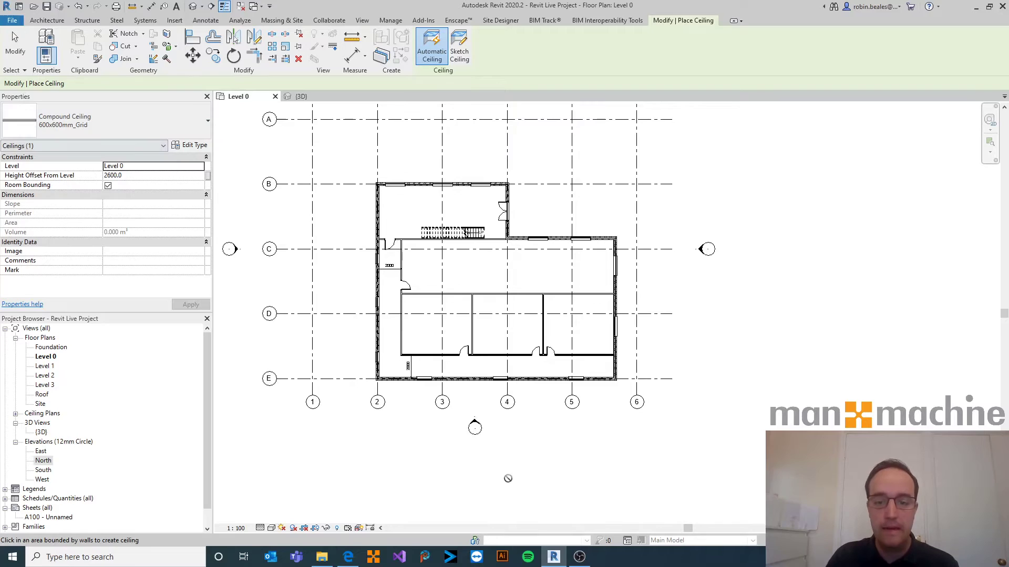
pyautogui.scroll(2, 578, 415)
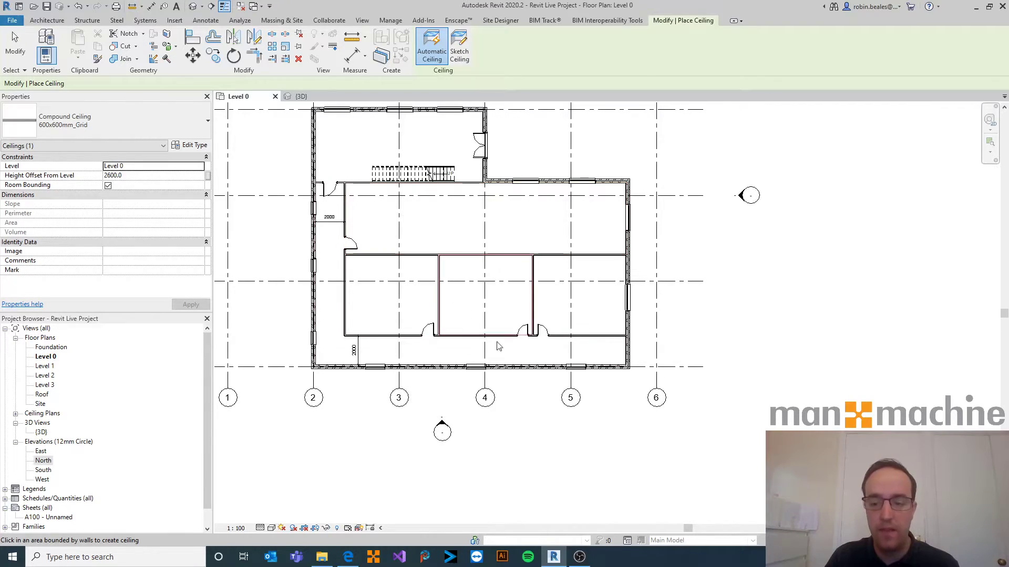
pyautogui.moveTo(376, 268); pyautogui.dragTo(401, 301, button='middle')
pyautogui.scroll(2, 421, 275)
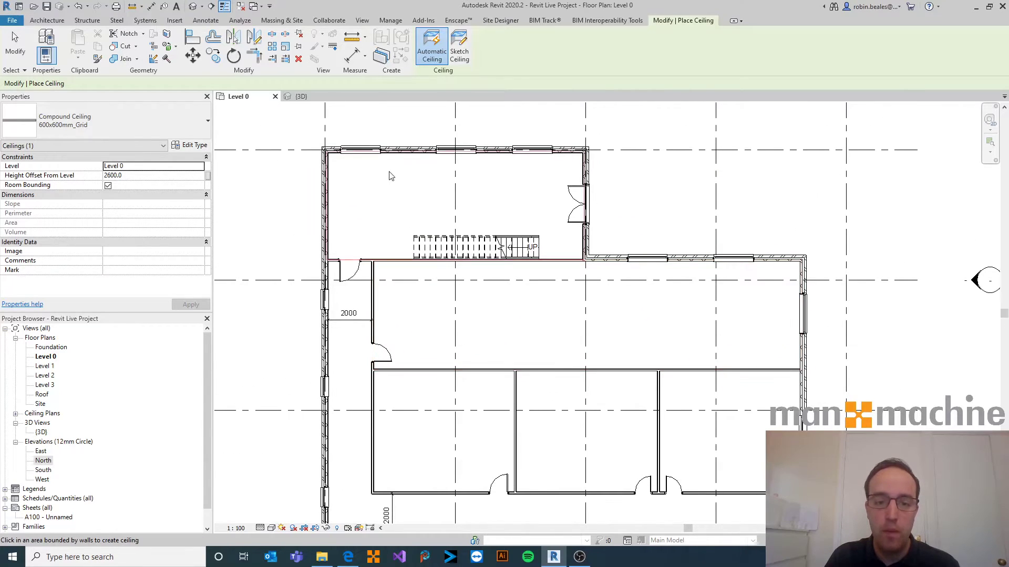
pyautogui.rightClick(263, 189)
pyautogui.click(288, 194)
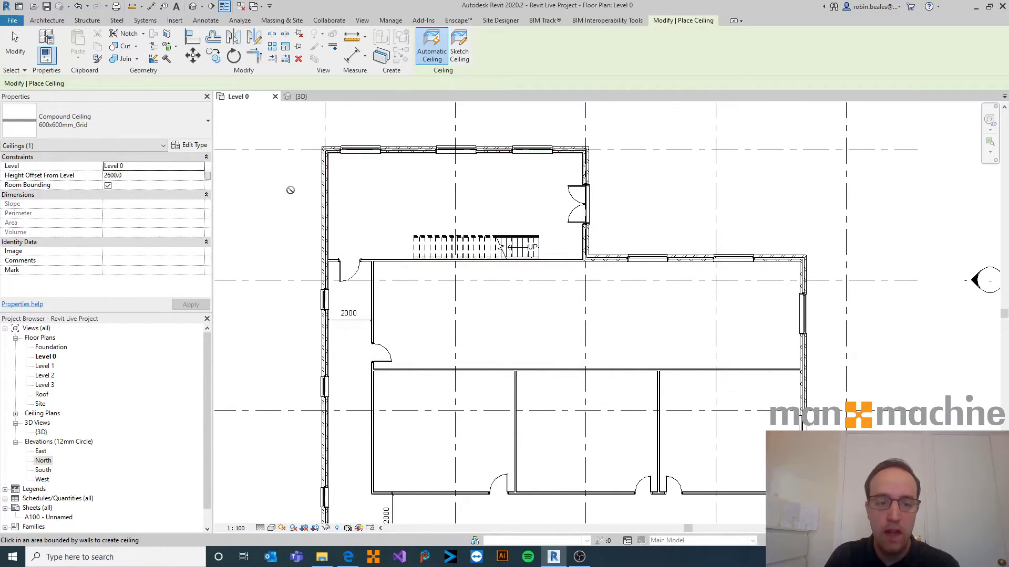
pyautogui.rightClick(261, 178)
pyautogui.click(288, 185)
pyautogui.rightClick(259, 188)
pyautogui.click(282, 193)
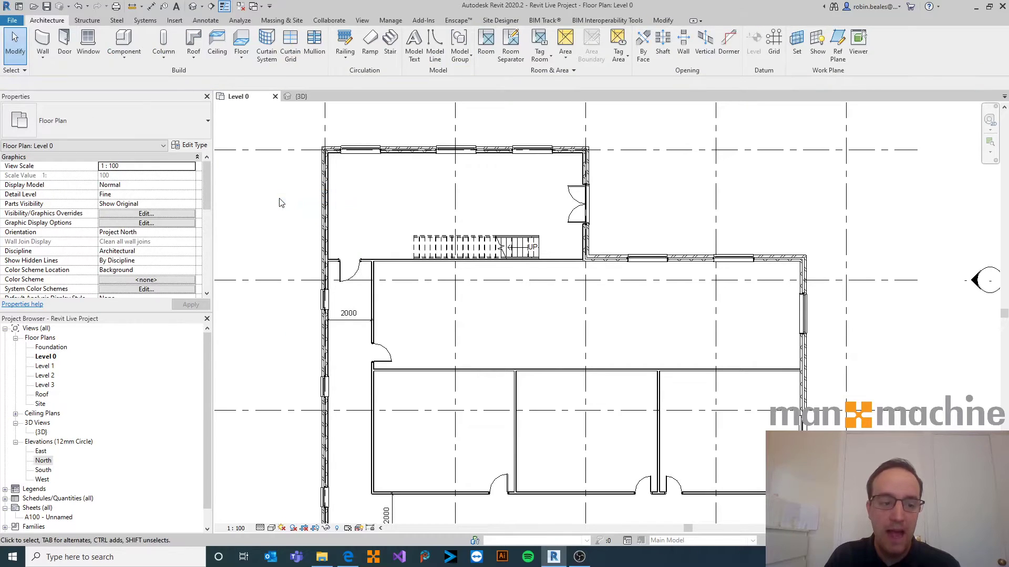
# Step: Open the Level 0 ceiling plan and examine the ceiling grids placed in the rooms
pyautogui.click(15, 414)
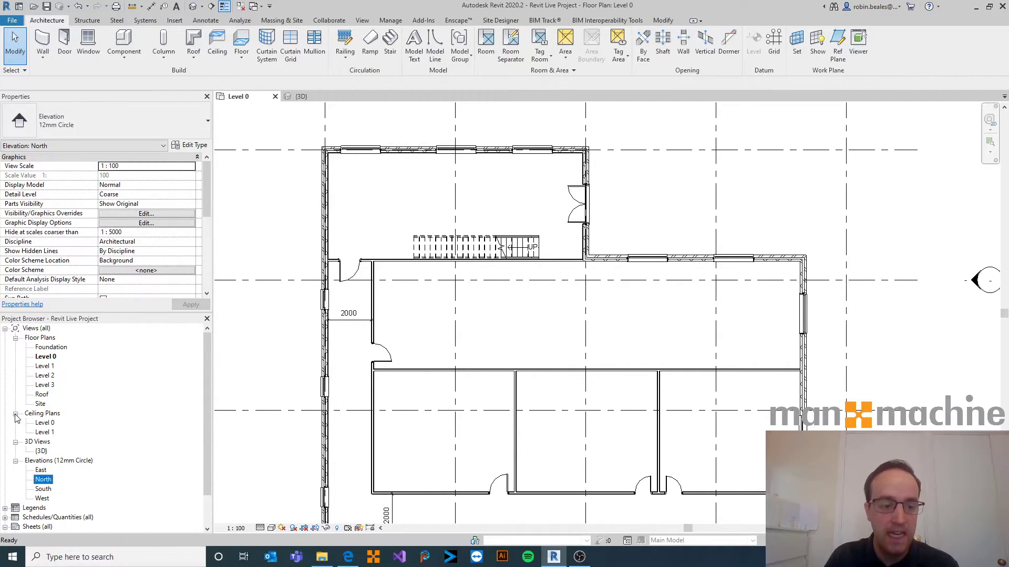
pyautogui.doubleClick(46, 423)
pyautogui.scroll(-1, 265, 392)
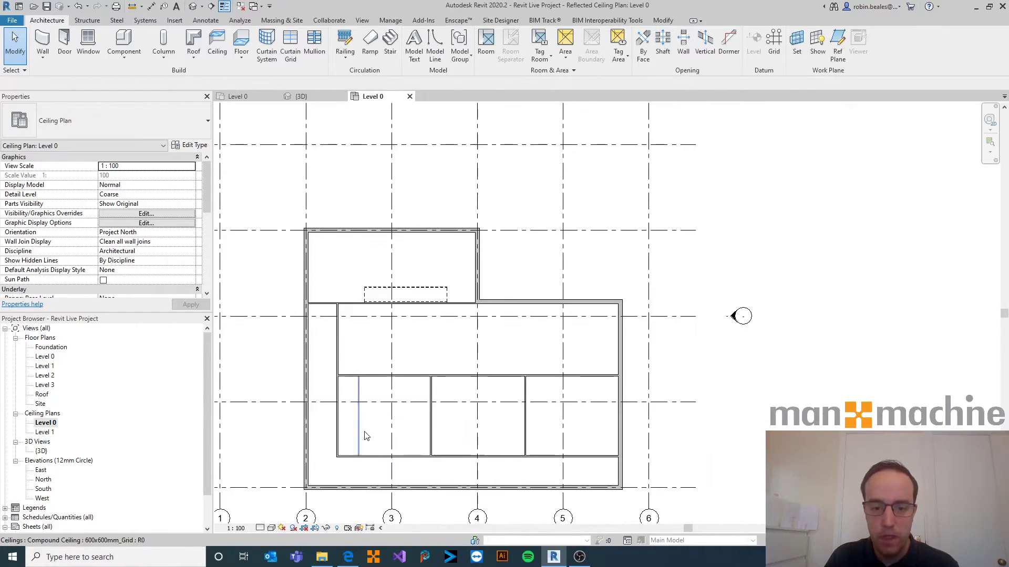
pyautogui.moveTo(356, 434); pyautogui.dragTo(360, 382, button='middle')
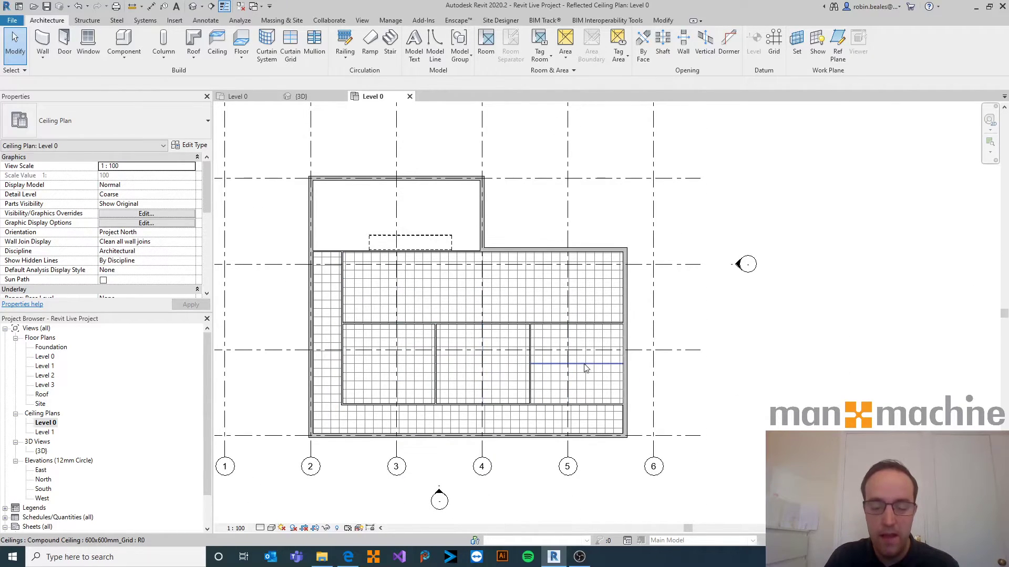
pyautogui.scroll(2, 598, 390)
pyautogui.scroll(2, 599, 396)
pyautogui.scroll(-3, 618, 407)
pyautogui.moveTo(464, 356); pyautogui.dragTo(504, 369, button='middle')
pyautogui.scroll(4, 493, 361)
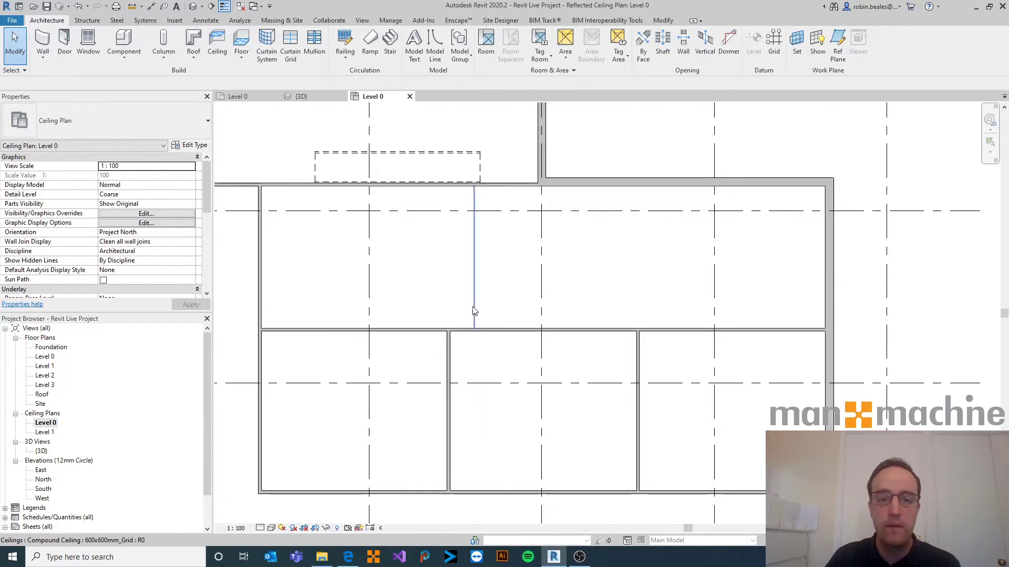
pyautogui.moveTo(591, 494); pyautogui.dragTo(538, 457, button='middle')
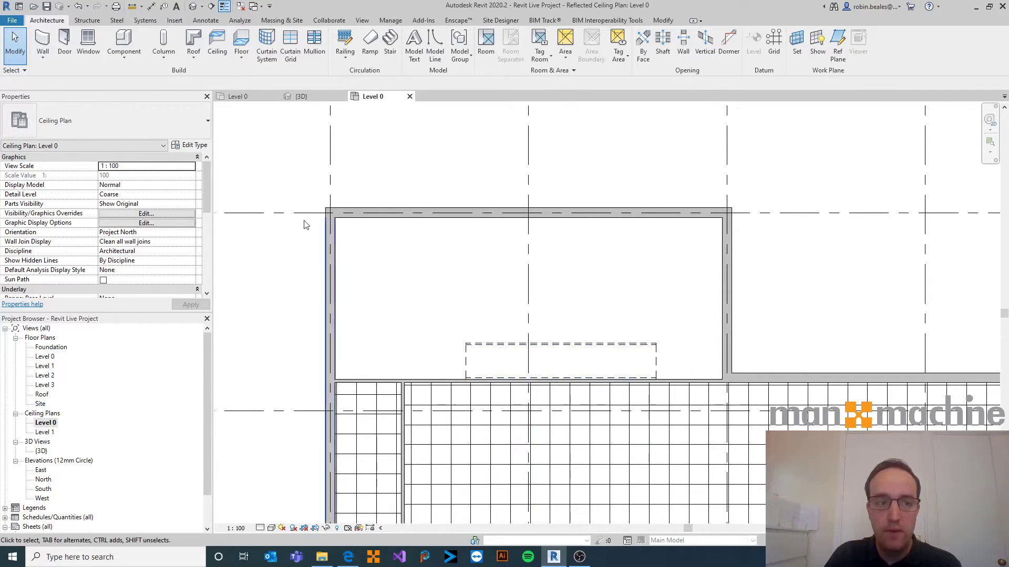
# Step: Place an automatic 600x600mm_Grid ceiling in the stair room between grids B and C
pyautogui.click(217, 43)
pyautogui.moveTo(528, 302); pyautogui.dragTo(464, 291, button='middle')
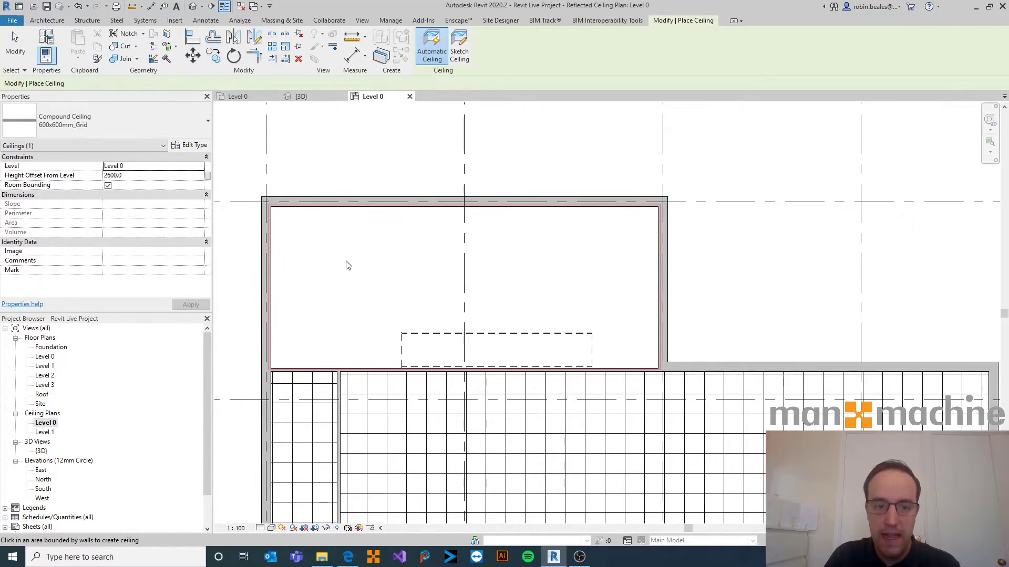
pyautogui.click(352, 273)
pyautogui.rightClick(326, 129)
pyautogui.click(331, 135)
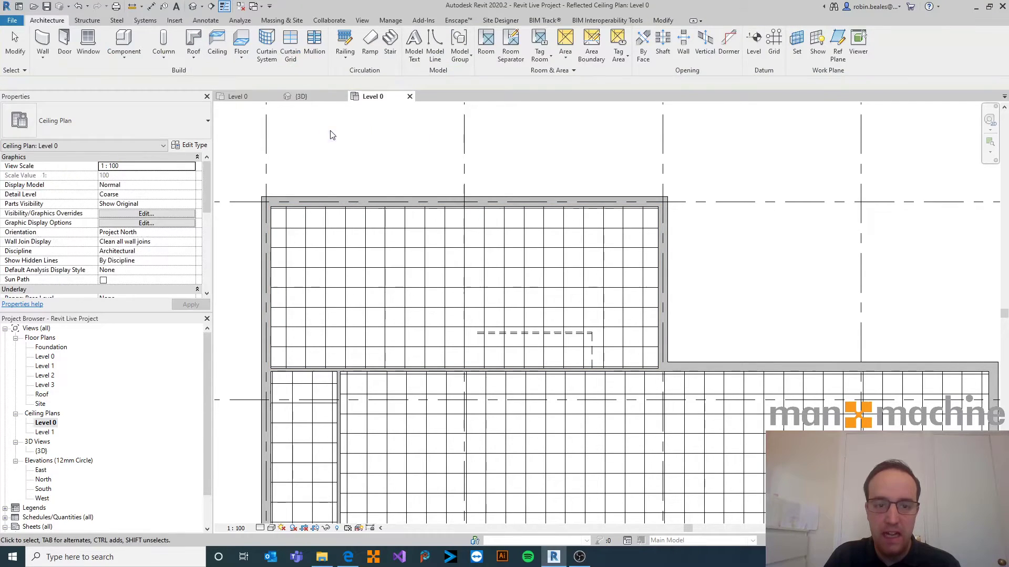
# Step: Edit the stair room ceiling's boundary, drawing three lines around the stair outline, 5750 mm long and 1100 mm deep, down to the partition wall
pyautogui.click(368, 240)
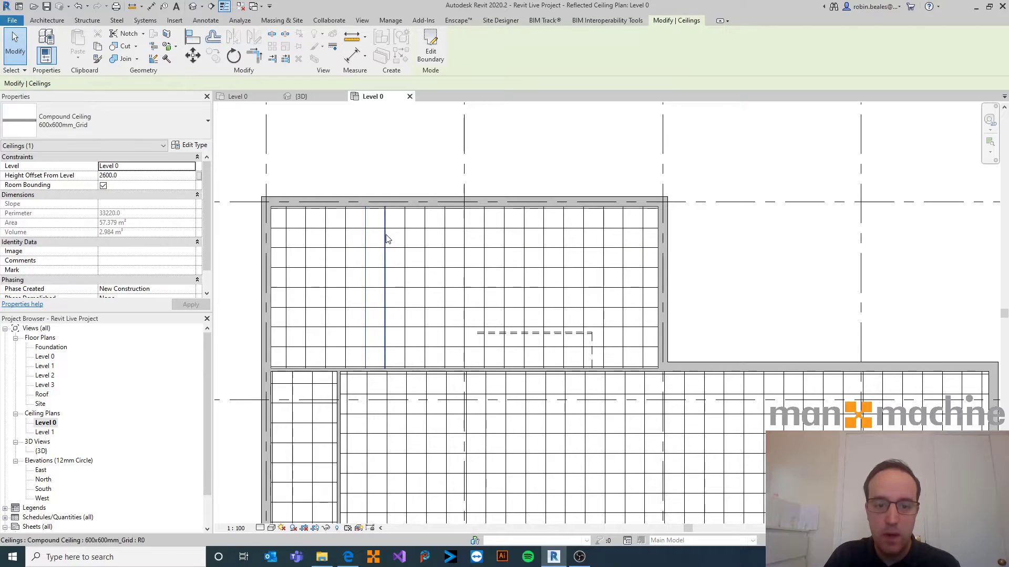
pyautogui.click(430, 46)
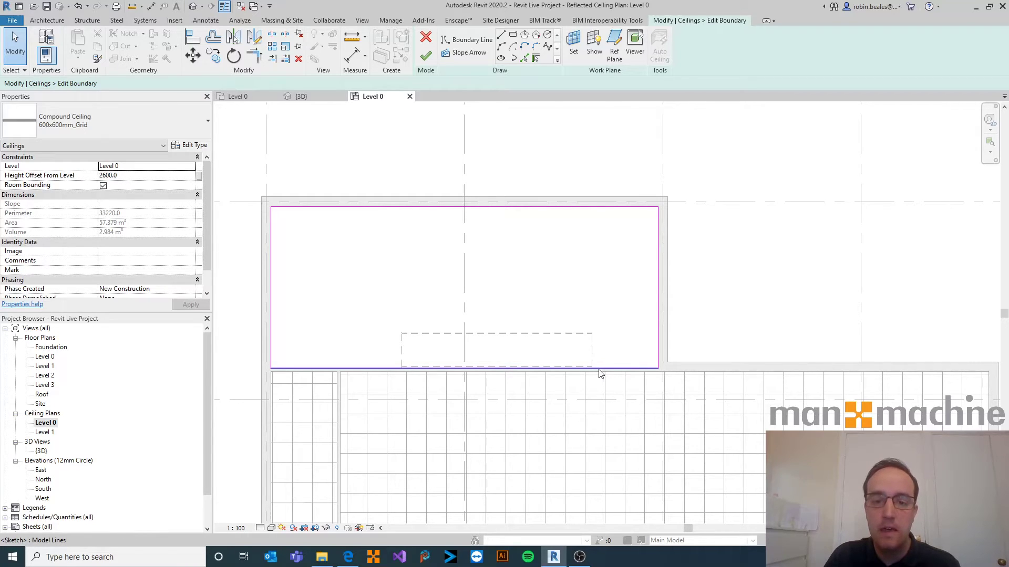
pyautogui.click(501, 35)
pyautogui.scroll(2, 392, 378)
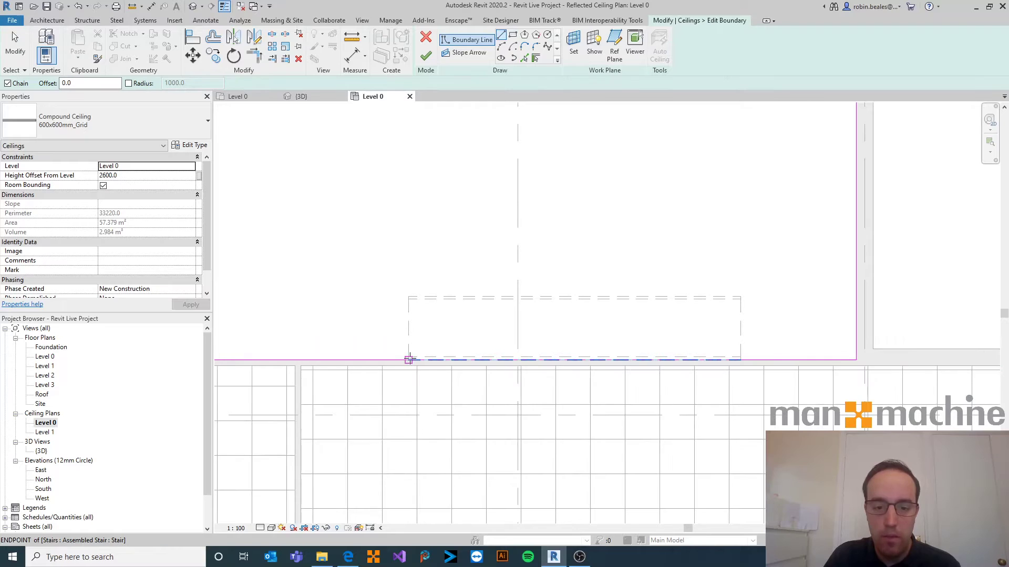
pyautogui.click(408, 360)
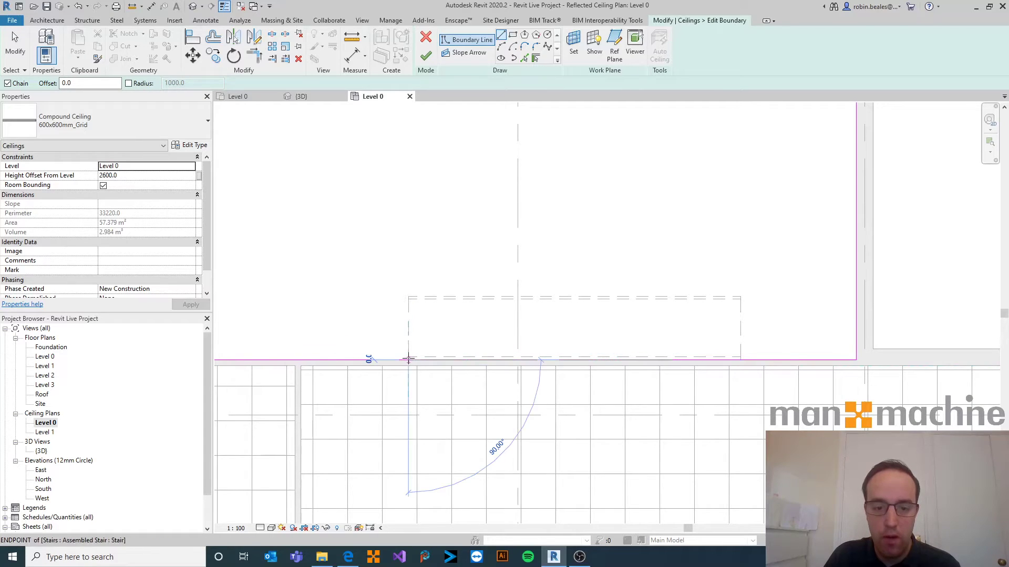
pyautogui.click(408, 296)
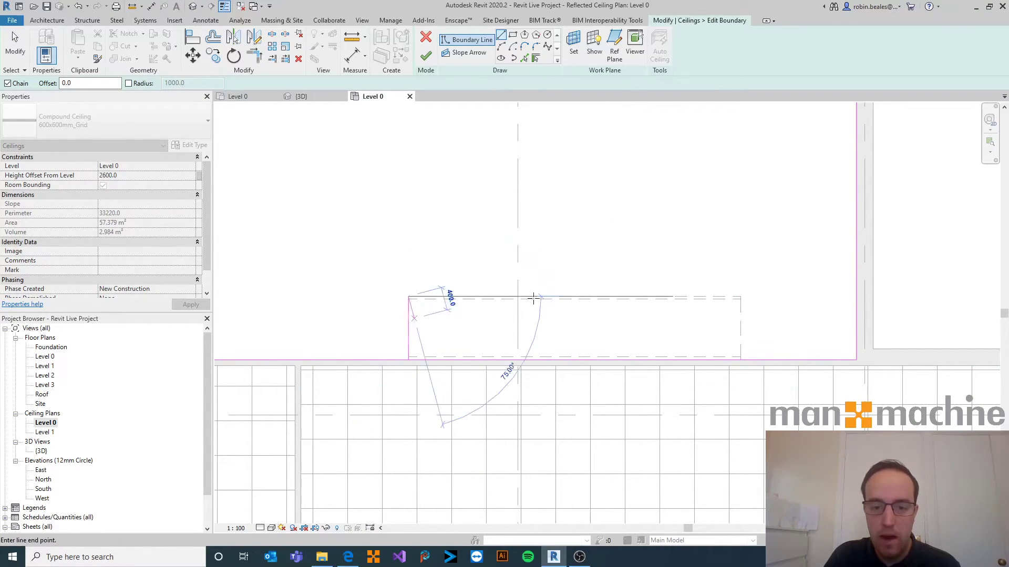
pyautogui.click(740, 296)
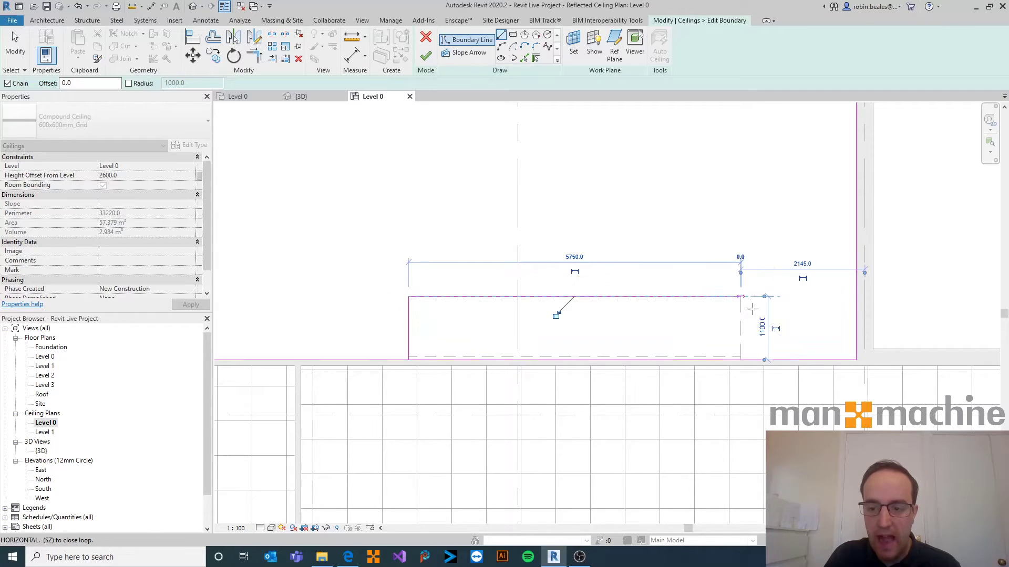
pyautogui.click(741, 361)
pyautogui.rightClick(686, 225)
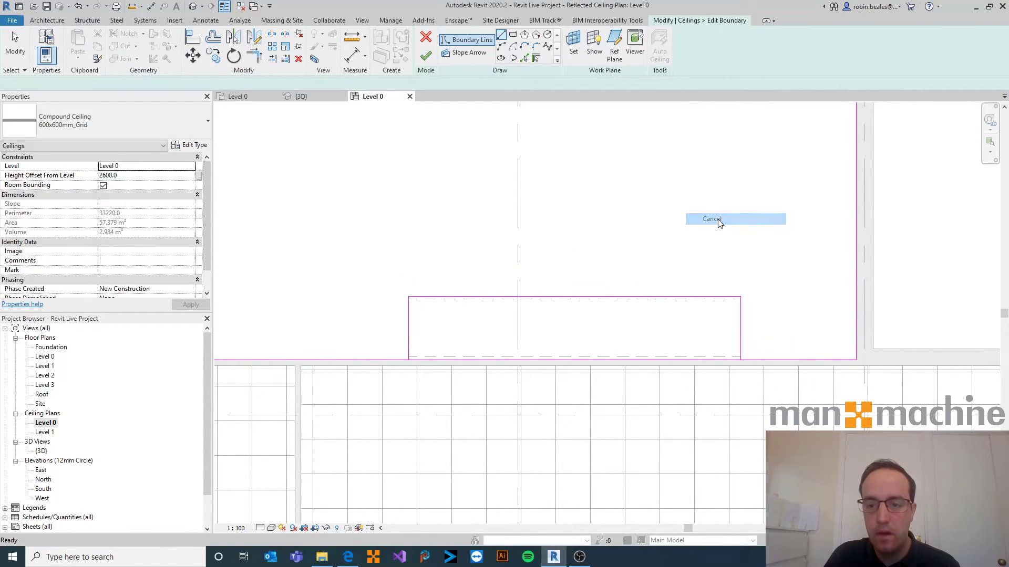
pyautogui.click(717, 220)
# Step: Trim the ceiling boundary to the stair opening, close the remaining gap with a 3960 mm line along the partition, and finish the sketch
pyautogui.click(255, 55)
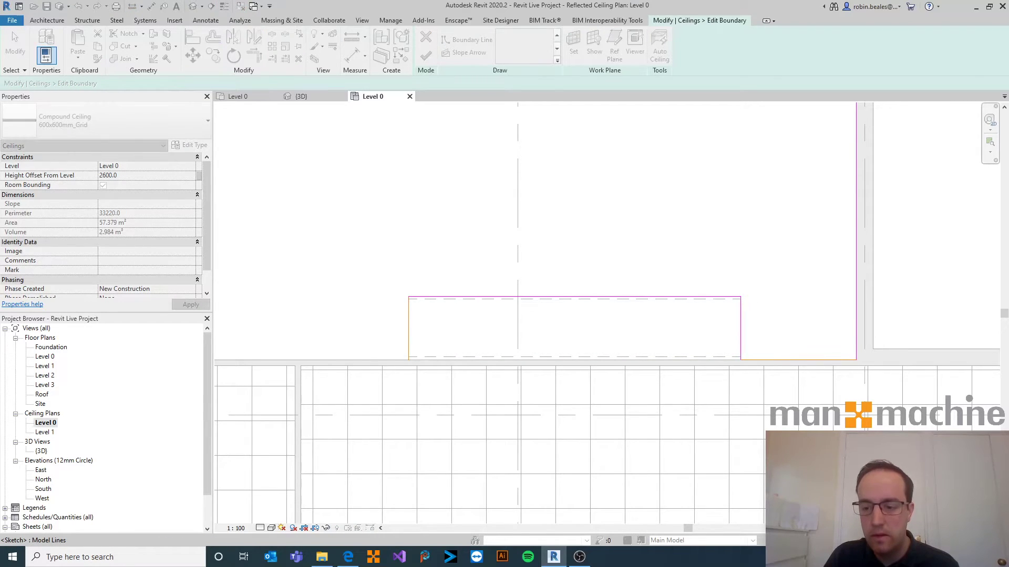
pyautogui.moveTo(386, 228); pyautogui.dragTo(534, 235, button='middle')
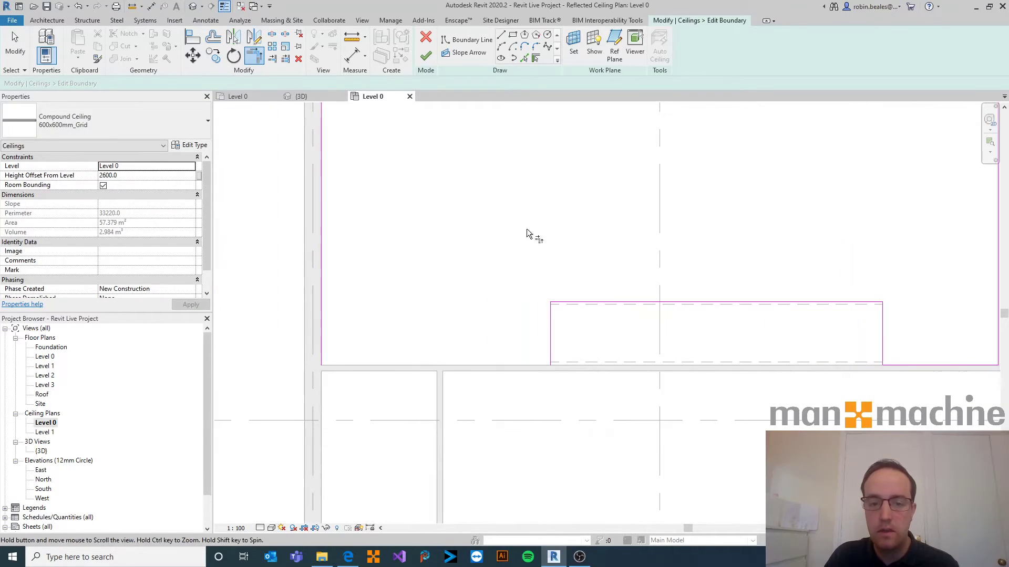
pyautogui.rightClick(396, 225)
pyautogui.click(423, 229)
pyautogui.click(469, 40)
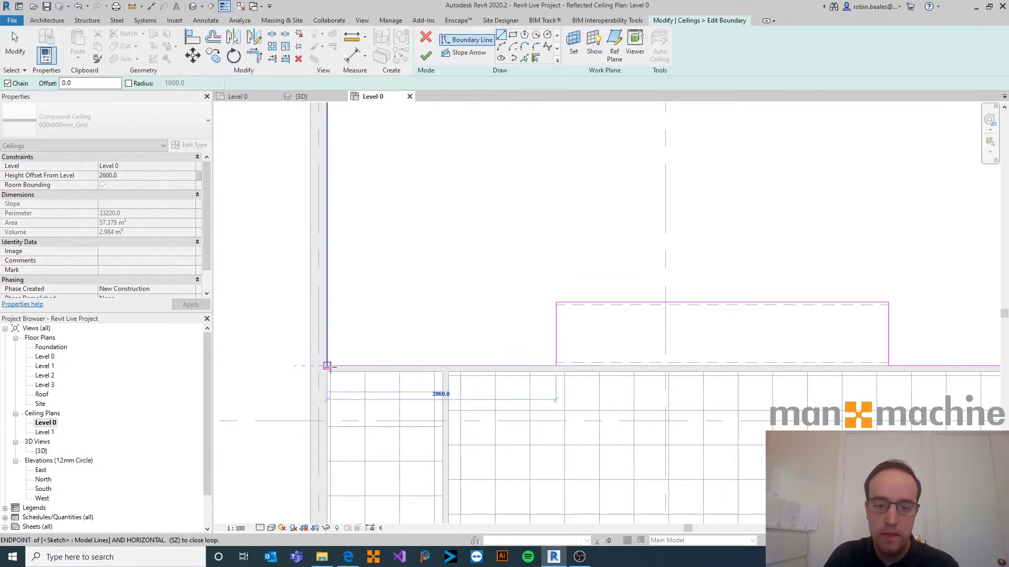
pyautogui.rightClick(458, 209)
pyautogui.click(471, 216)
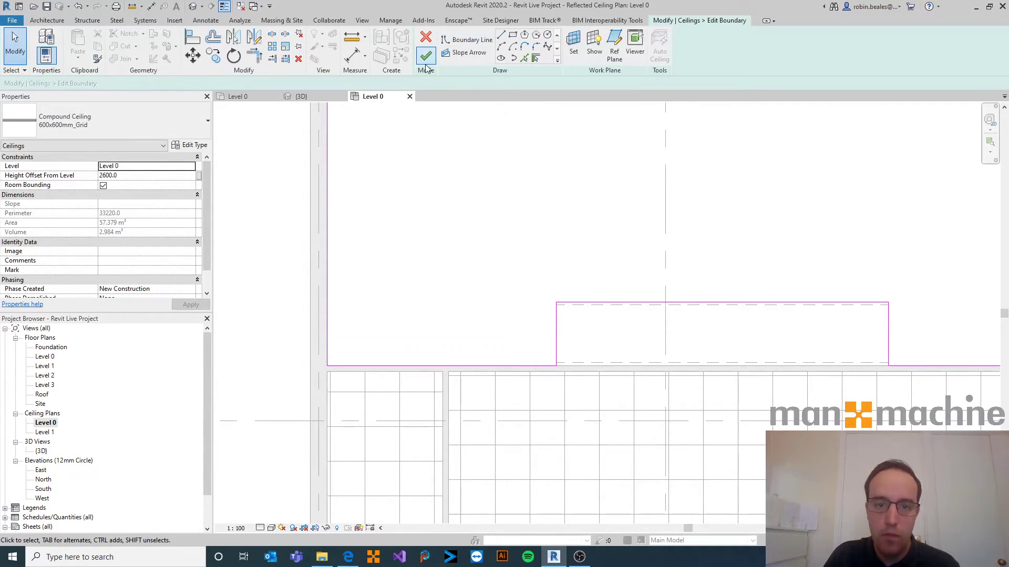
pyautogui.click(426, 56)
pyautogui.scroll(-3, 469, 207)
pyautogui.click(338, 207)
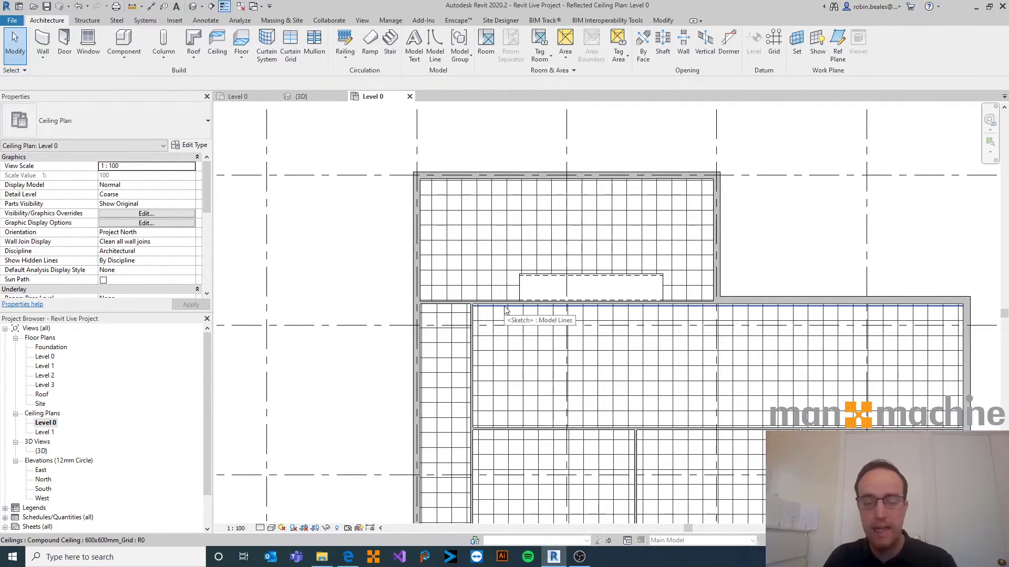
# Step: Examine the building and its stair from above in the 3D view
pyautogui.click(301, 96)
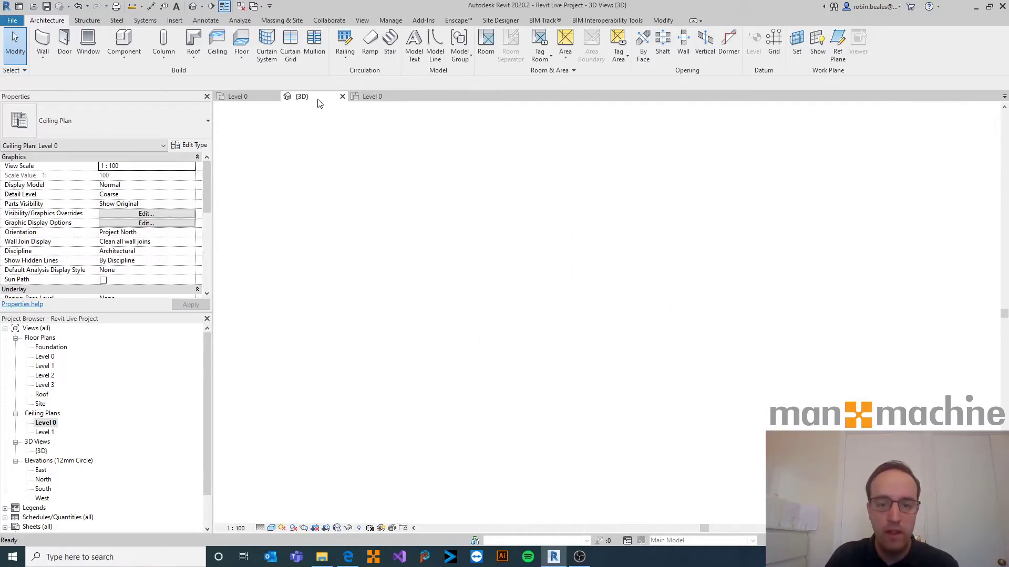
pyautogui.keyDown('shift'); pyautogui.moveTo(516, 285); pyautogui.dragTo(599, 286, button='middle'); pyautogui.keyUp('shift')
pyautogui.keyDown('shift'); pyautogui.moveTo(702, 305); pyautogui.dragTo(661, 293, button='middle'); pyautogui.keyUp('shift')
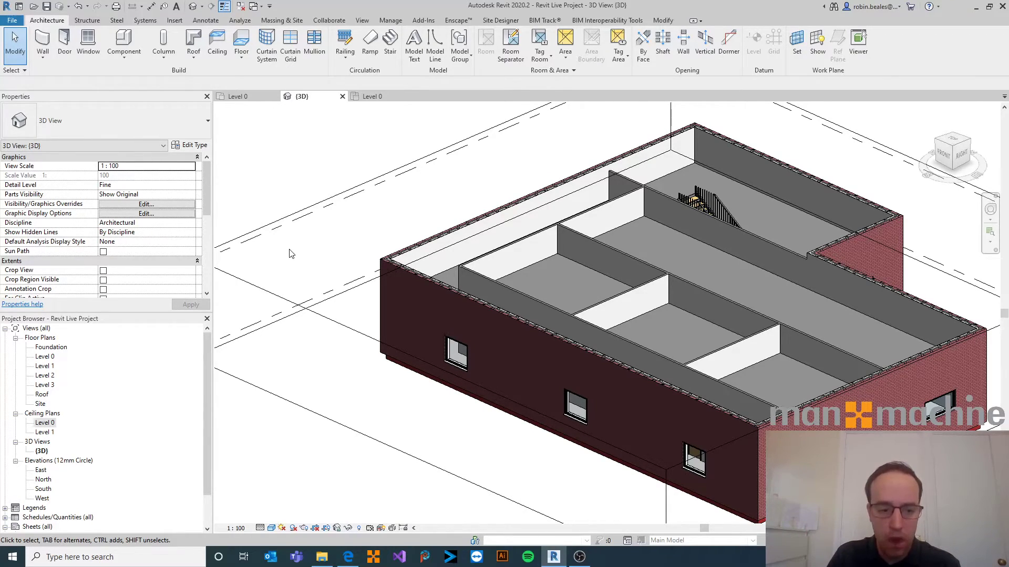
# Step: Start a new floor on the Level 1 floor plan using the type Floor_Timber_22Cbd-225Joist
pyautogui.doubleClick(45, 368)
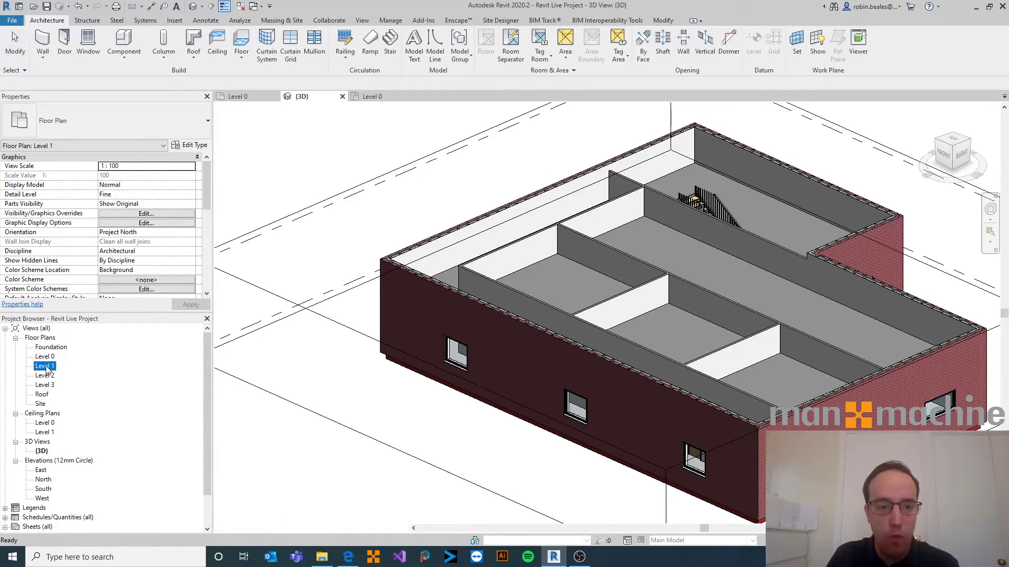
pyautogui.moveTo(301, 317); pyautogui.dragTo(254, 315, button='middle')
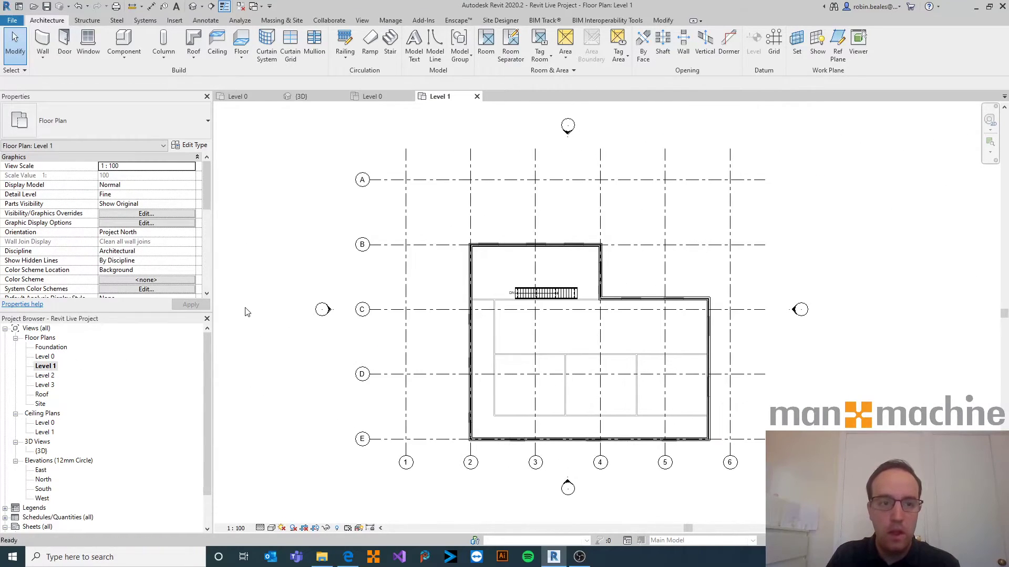
pyautogui.click(245, 42)
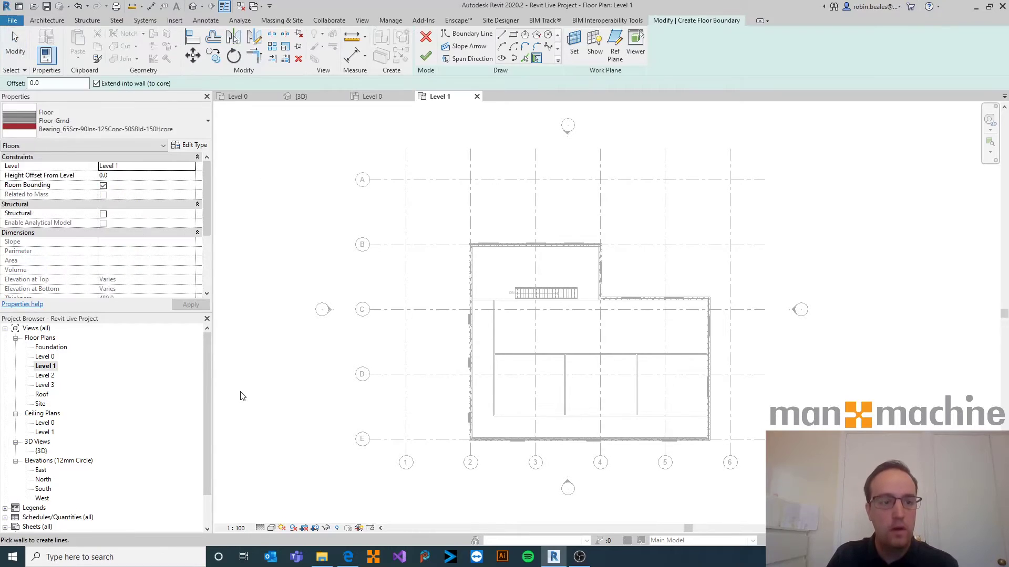
pyautogui.click(52, 128)
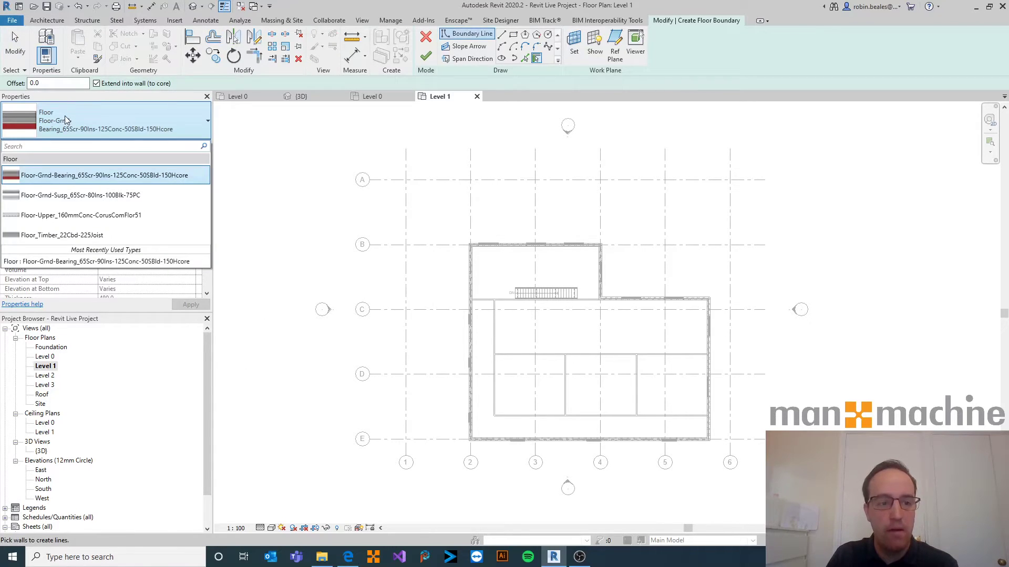
pyautogui.click(52, 236)
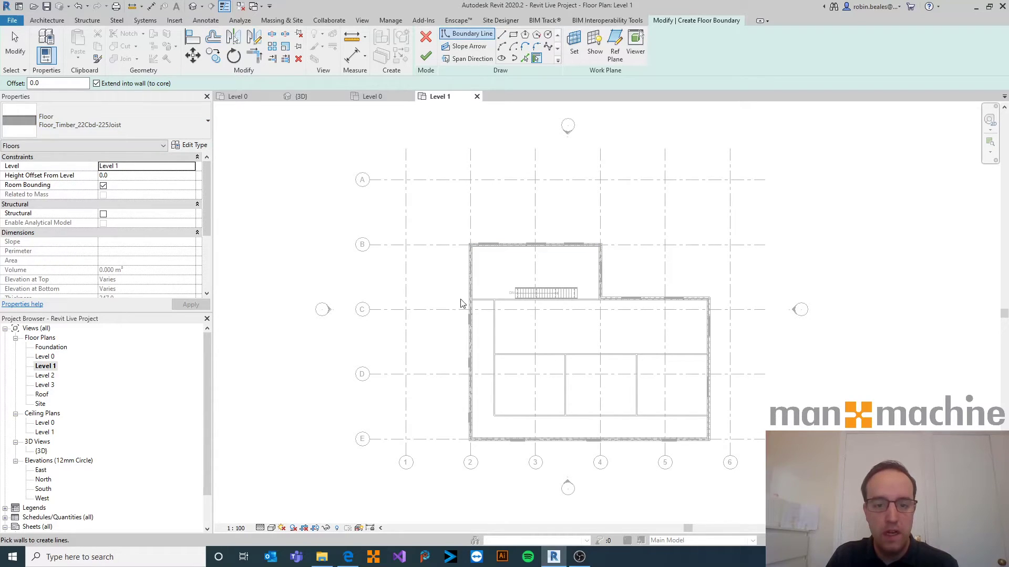
# Step: Pick the six exterior walls around the building as the Level 1 floor's boundary lines, extended into the wall core
pyautogui.click(471, 287)
pyautogui.click(516, 255)
pyautogui.click(602, 262)
pyautogui.click(626, 299)
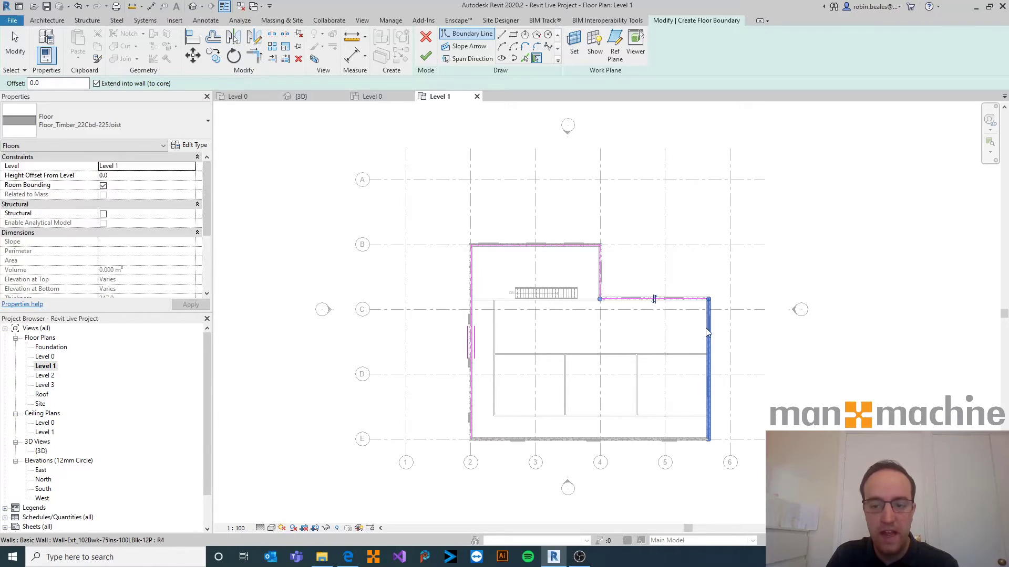
pyautogui.click(708, 329)
pyautogui.click(572, 432)
pyautogui.scroll(5, 571, 432)
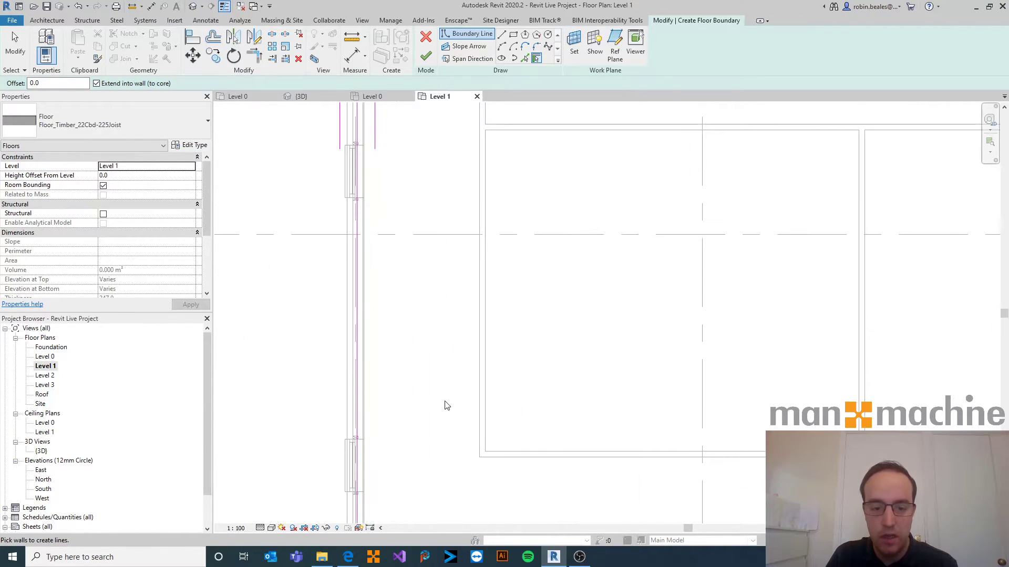
# Step: Flip the floor boundary line along the exterior wall on grid E to the inner face of the wall core
pyautogui.scroll(-3, 844, 347)
pyautogui.scroll(8, 841, 342)
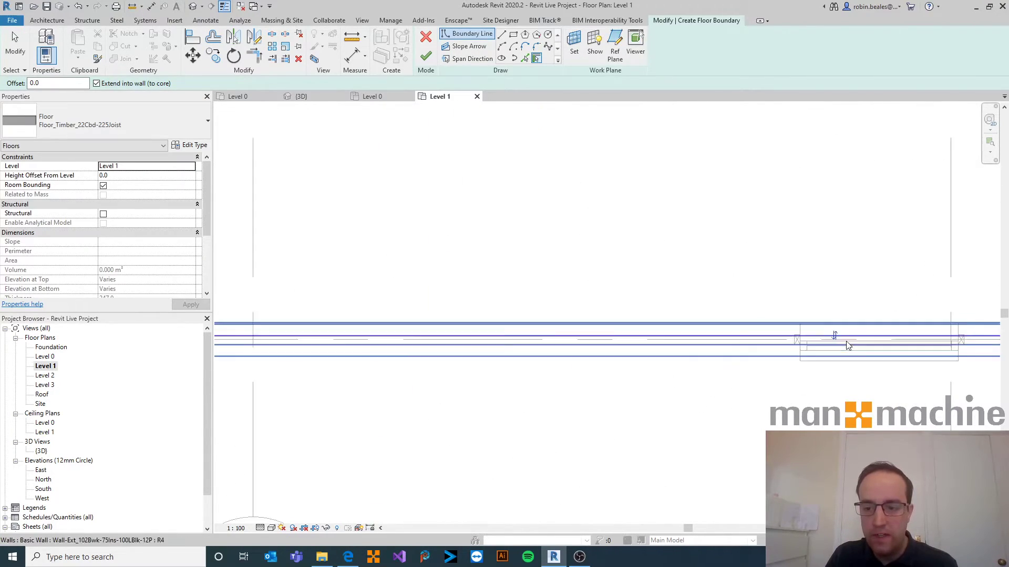
pyautogui.click(827, 333)
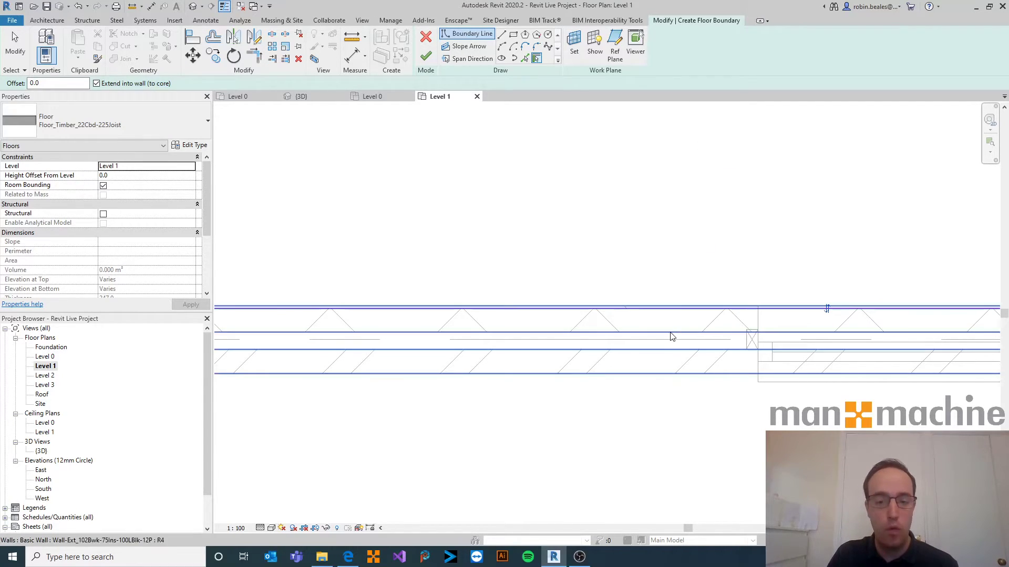
pyautogui.scroll(-8, 671, 339)
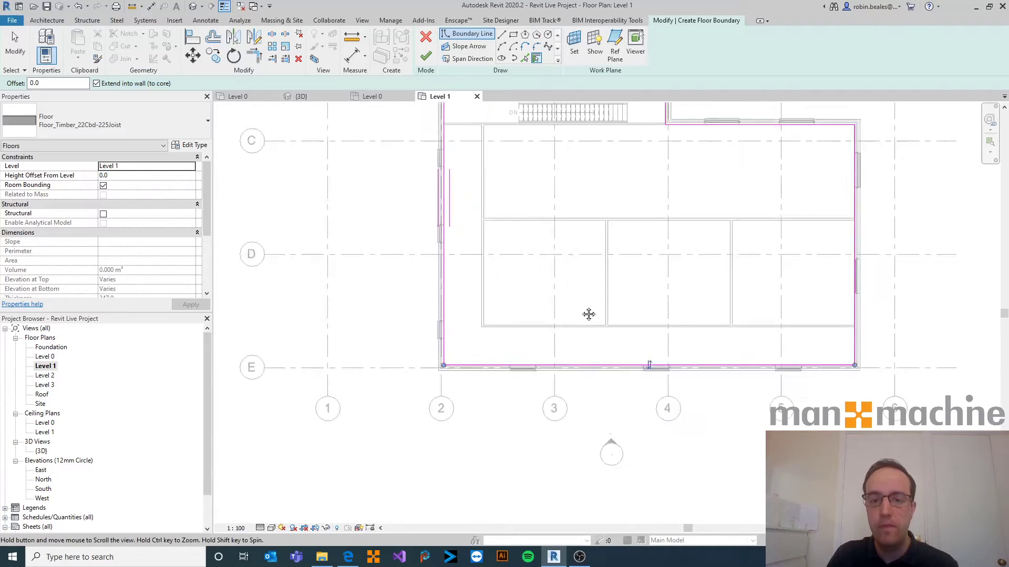
# Step: Sketch a closed rectangular boundary 1100 mm wide around the stair, following the ceiling opening, to leave an opening in the floor
pyautogui.scroll(-2, 558, 332)
pyautogui.scroll(6, 520, 235)
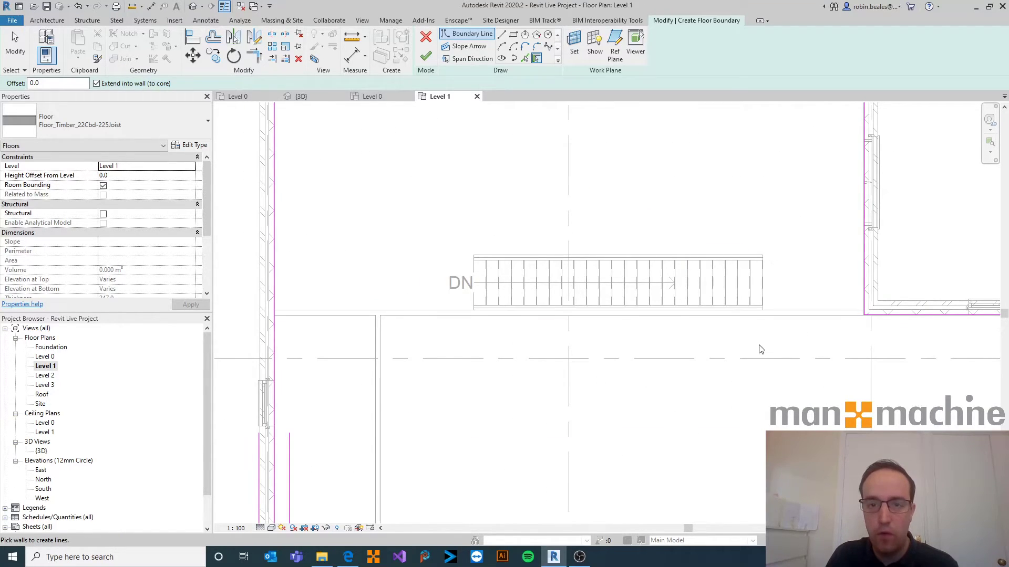
pyautogui.click(502, 36)
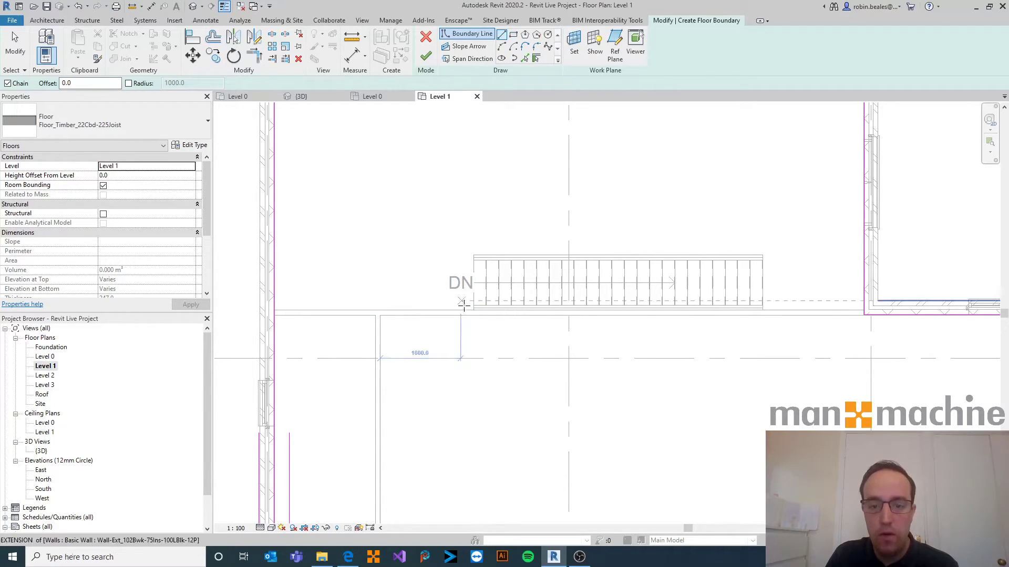
pyautogui.scroll(2, 755, 315)
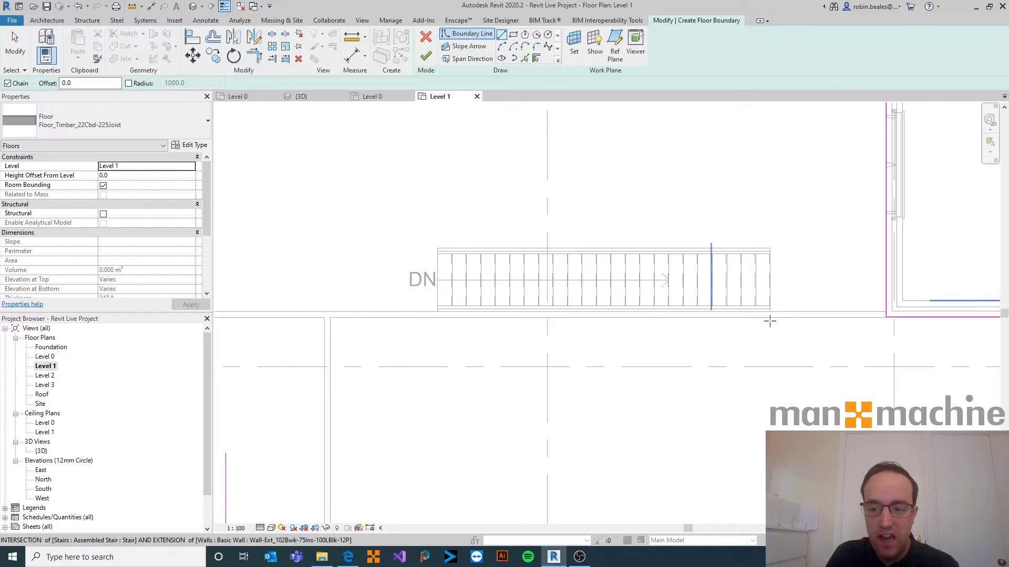
pyautogui.click(763, 309)
pyautogui.click(791, 201)
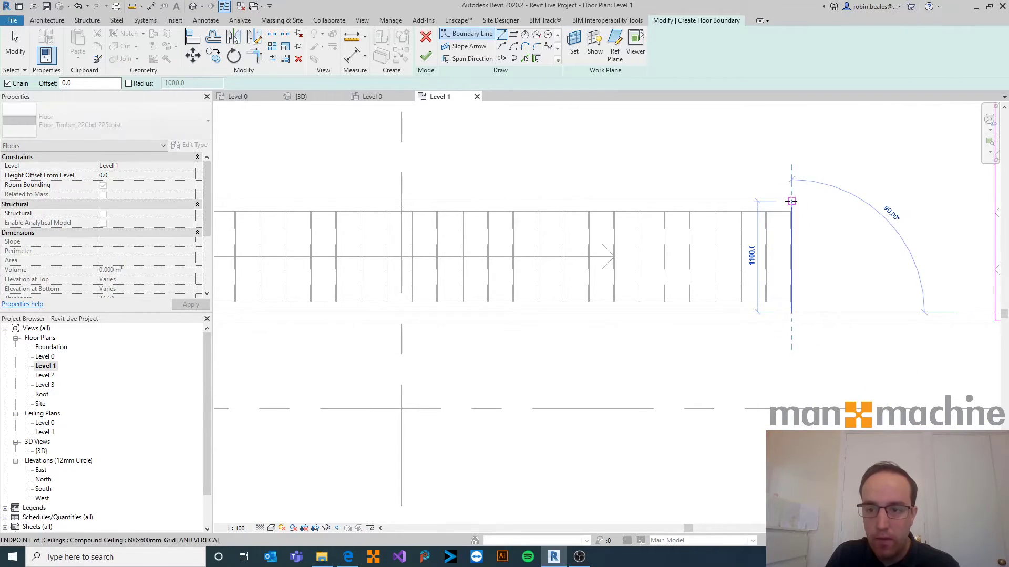
pyautogui.moveTo(516, 208); pyautogui.dragTo(779, 205, button='middle')
pyautogui.click(474, 198)
pyautogui.scroll(-3, 541, 314)
pyautogui.scroll(5, 735, 307)
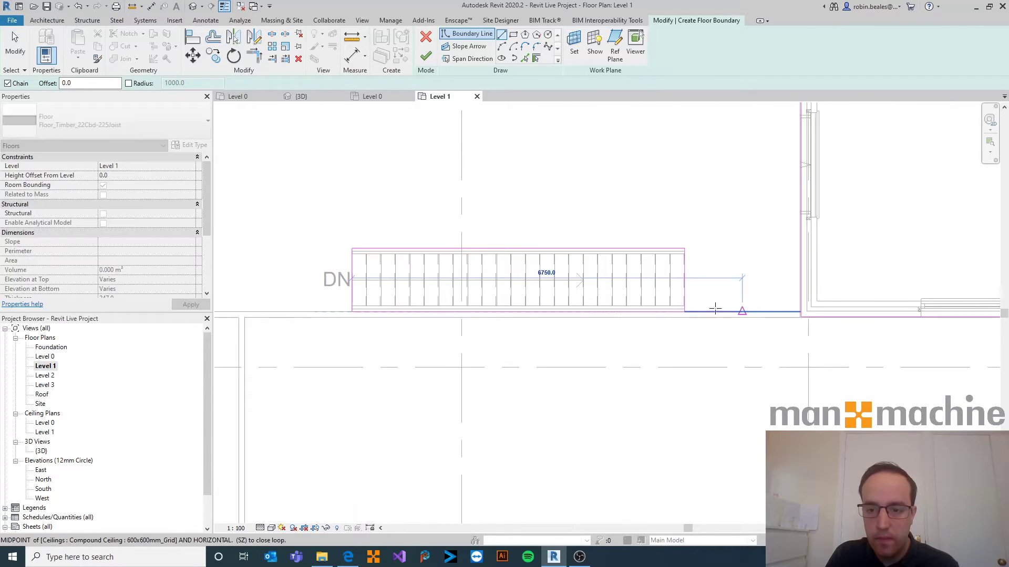
pyautogui.scroll(-10, 671, 303)
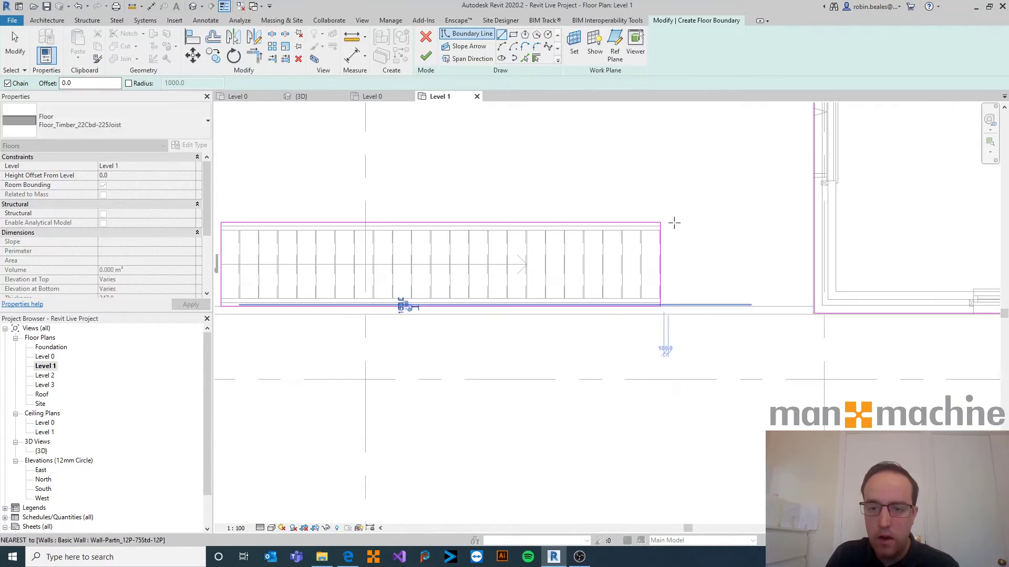
pyautogui.scroll(2, 380, 305)
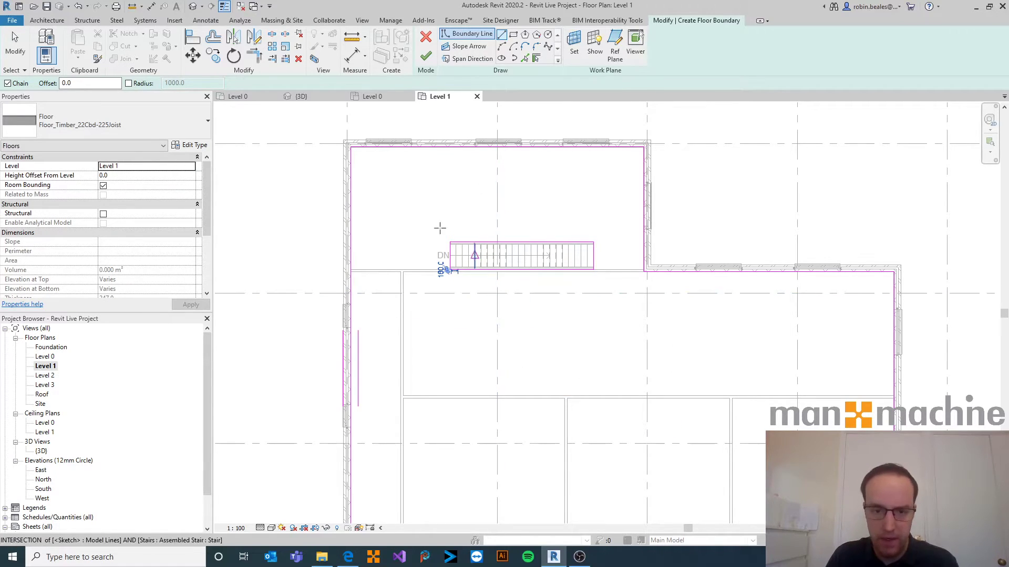
pyautogui.rightClick(272, 202)
pyautogui.click(294, 207)
pyautogui.rightClick(273, 177)
pyautogui.click(296, 185)
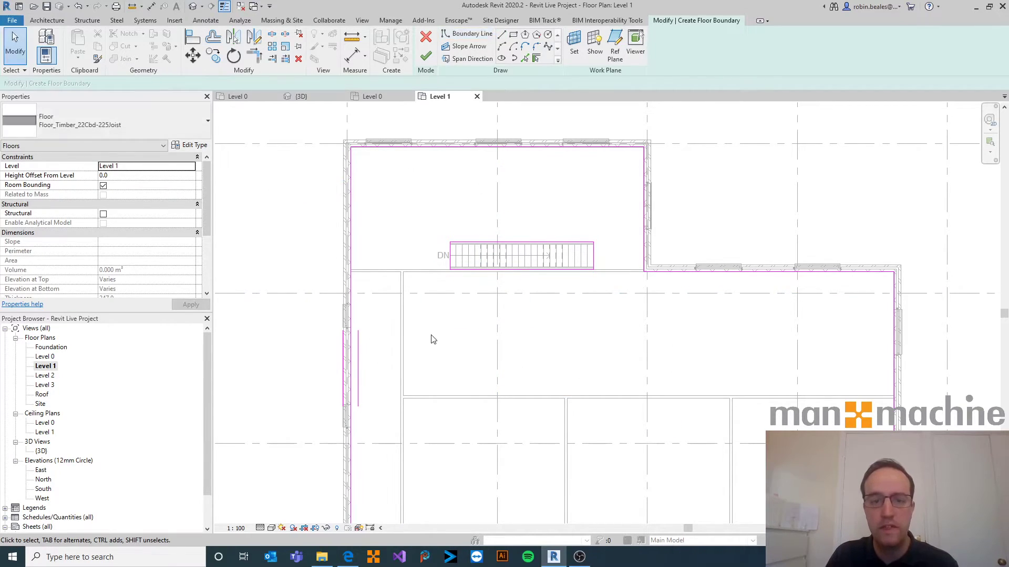
# Step: Finish the Level 1 floor sketch and attach the walls reaching this level to the floor's underside
pyautogui.scroll(-1, 447, 170)
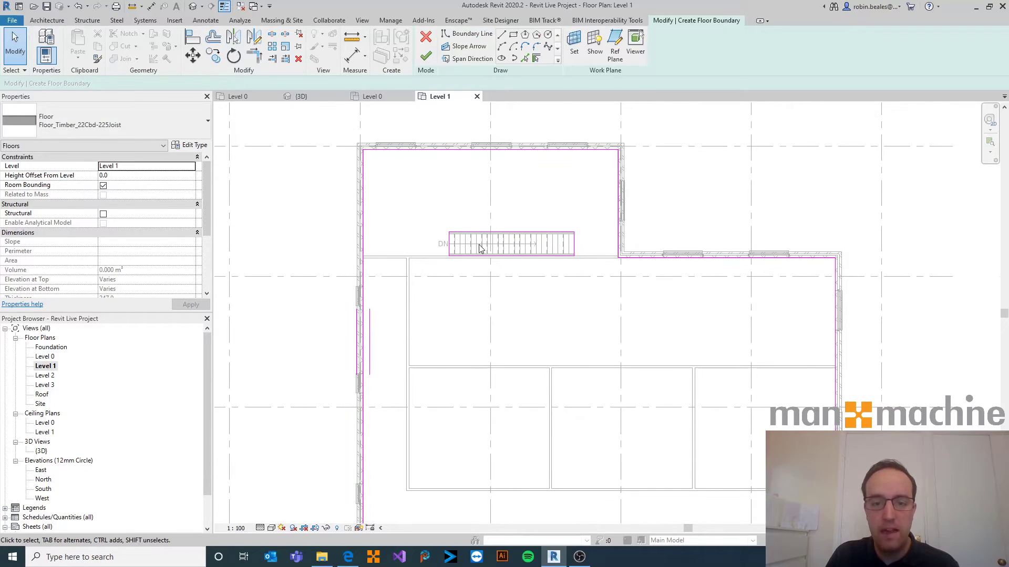
pyautogui.click(426, 58)
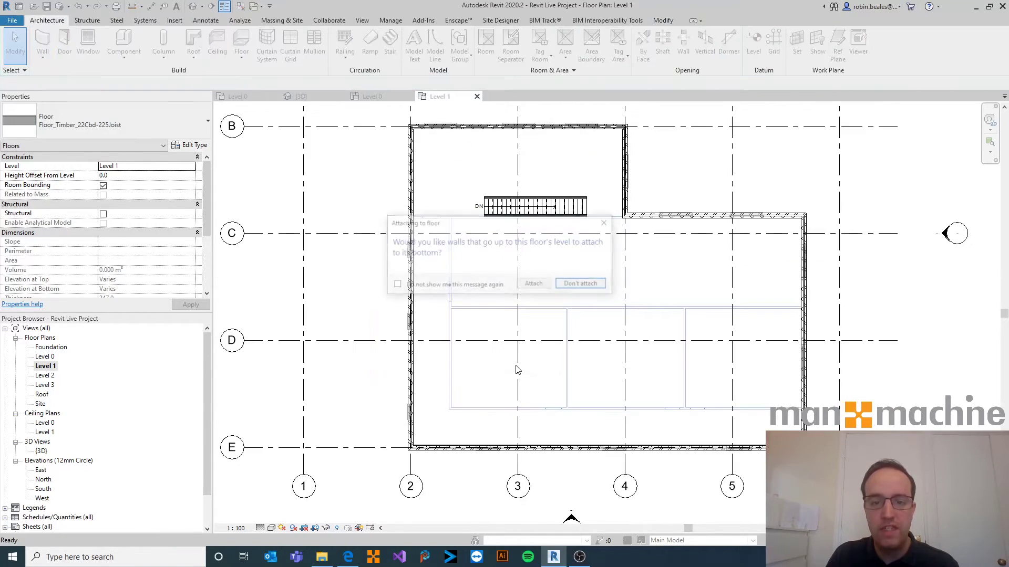
pyautogui.click(536, 286)
pyautogui.click(536, 291)
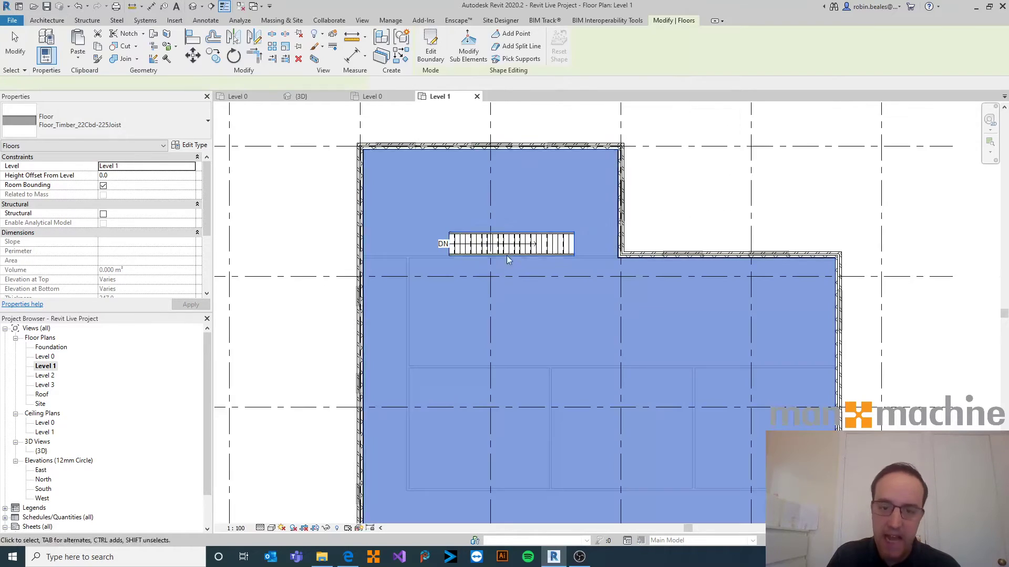
pyautogui.click(338, 184)
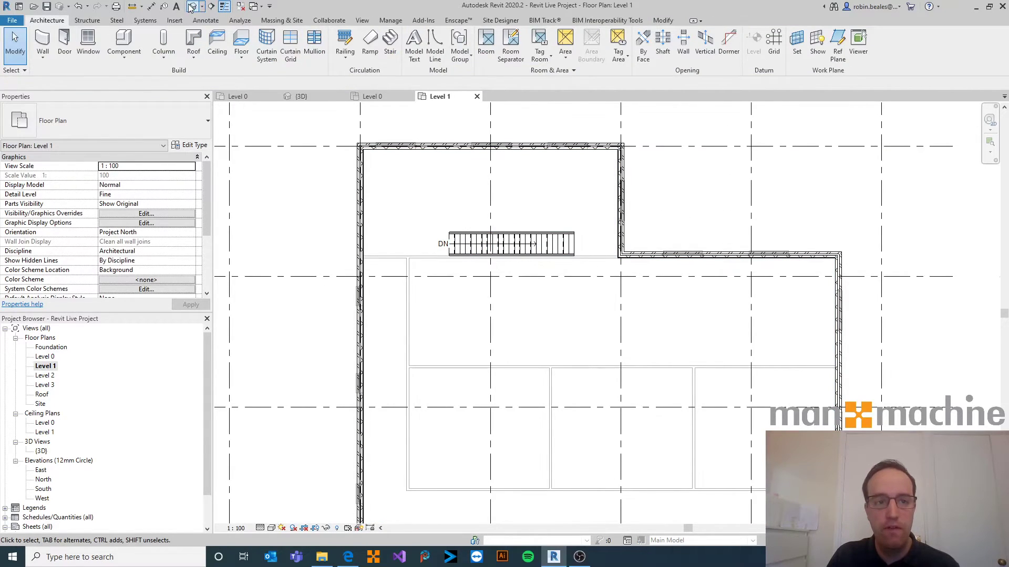
# Step: Open the 3D view and turn off its section box to expose the full-height building
pyautogui.click(191, 6)
pyautogui.moveTo(885, 373)
pyautogui.keyDown('shift'); pyautogui.mouseDown(button='middle')
pyautogui.moveTo(723, 367)
pyautogui.moveTo(583, 399)
pyautogui.moveTo(735, 368)
pyautogui.moveTo(870, 363)
pyautogui.mouseUp(button='middle'); pyautogui.keyUp('shift')
pyautogui.scroll(-5, 545, 373)
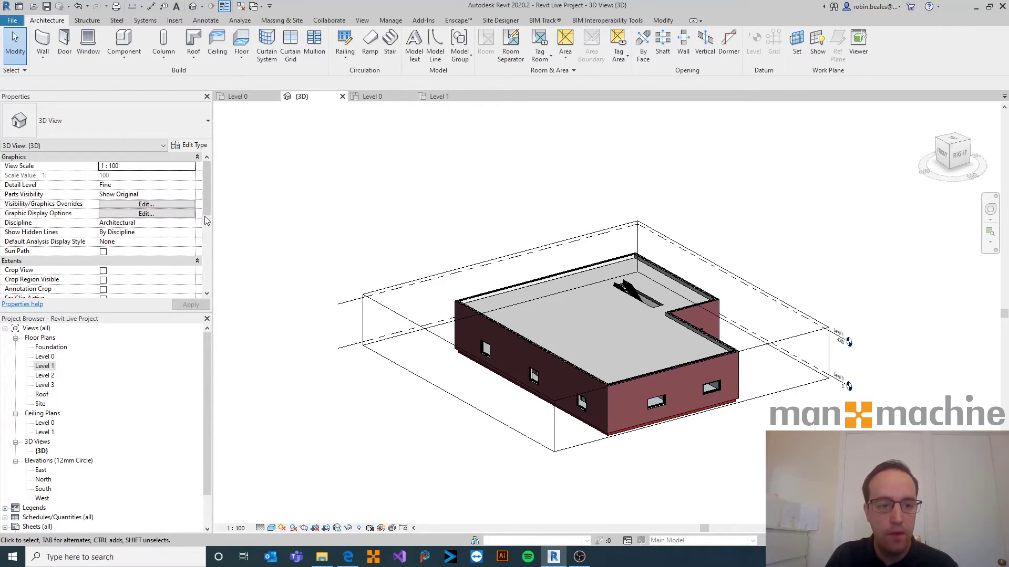
pyautogui.moveTo(208, 197); pyautogui.dragTo(213, 238)
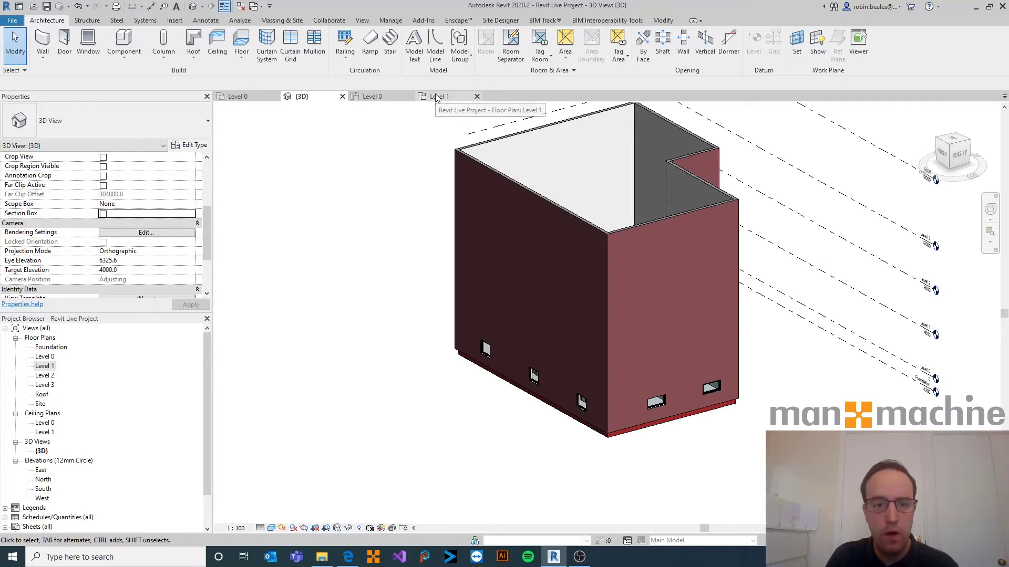
# Step: Copy the Level 1 timber floor and paste it aligned to Level 2 and Level 3
pyautogui.keyDown('shift'); pyautogui.moveTo(578, 279); pyautogui.dragTo(573, 341, button='middle'); pyautogui.keyUp('shift')
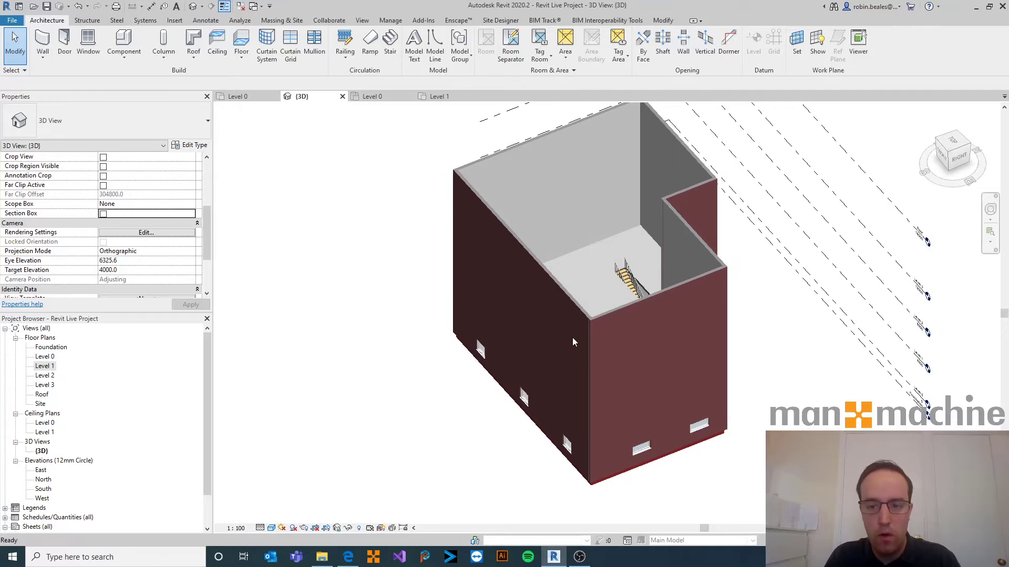
pyautogui.click(602, 240)
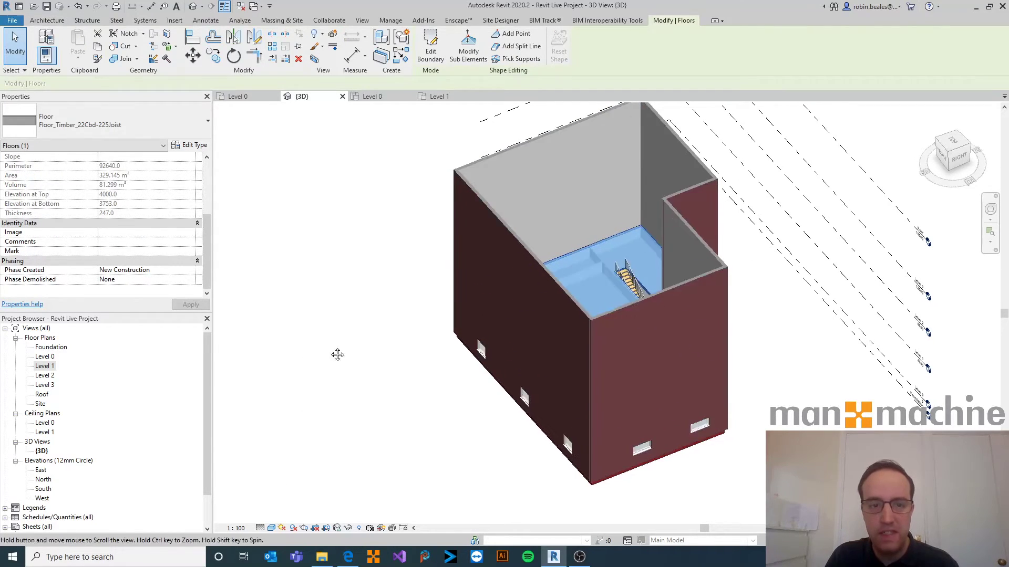
pyautogui.moveTo(325, 360); pyautogui.dragTo(356, 357, button='middle')
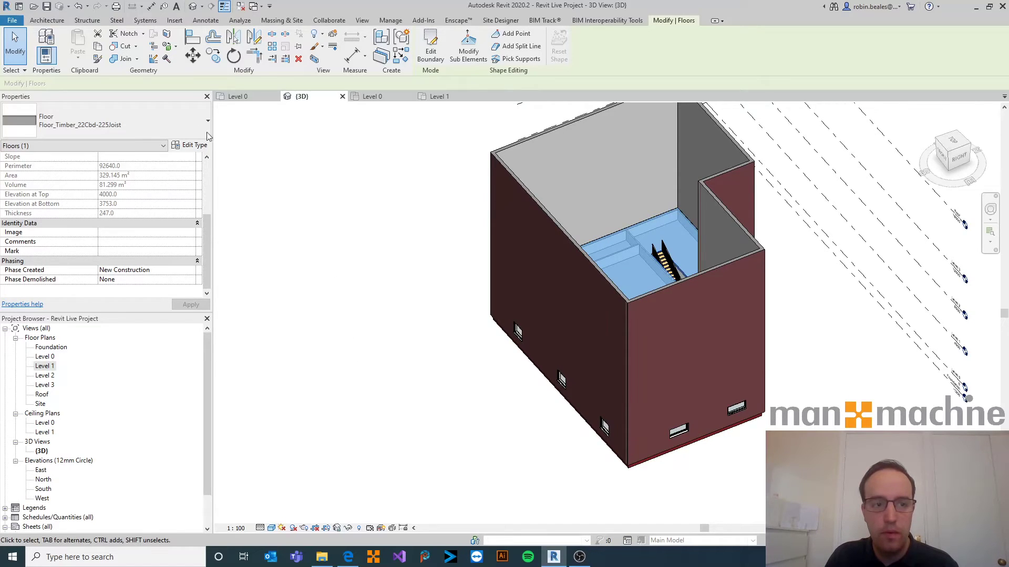
pyautogui.click(99, 47)
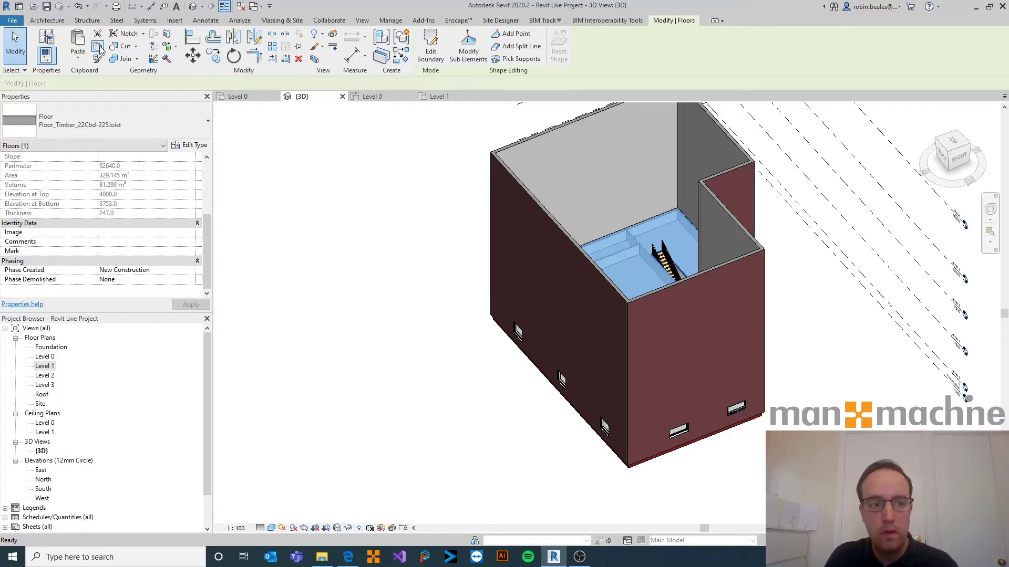
pyautogui.click(75, 60)
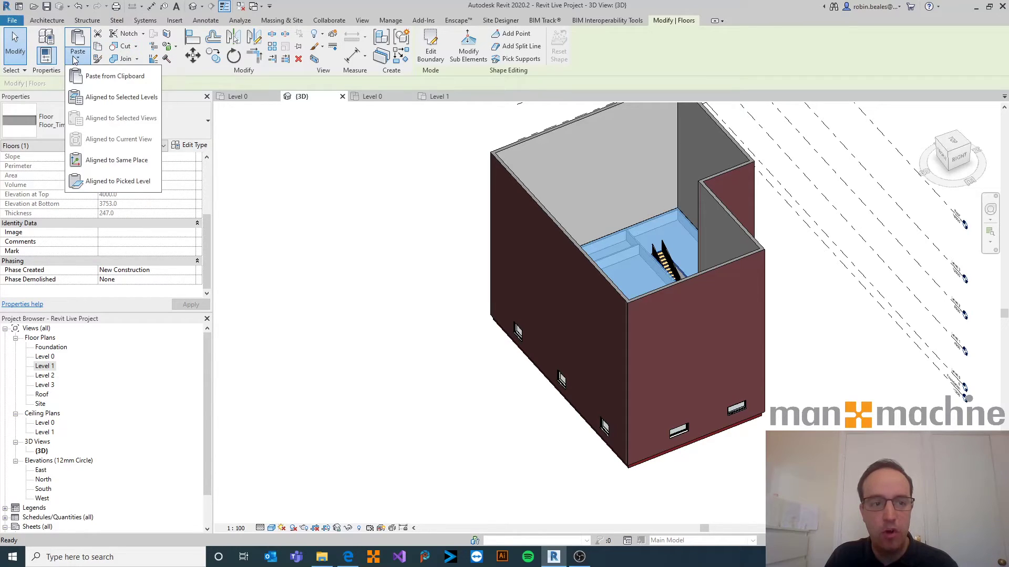
pyautogui.click(86, 97)
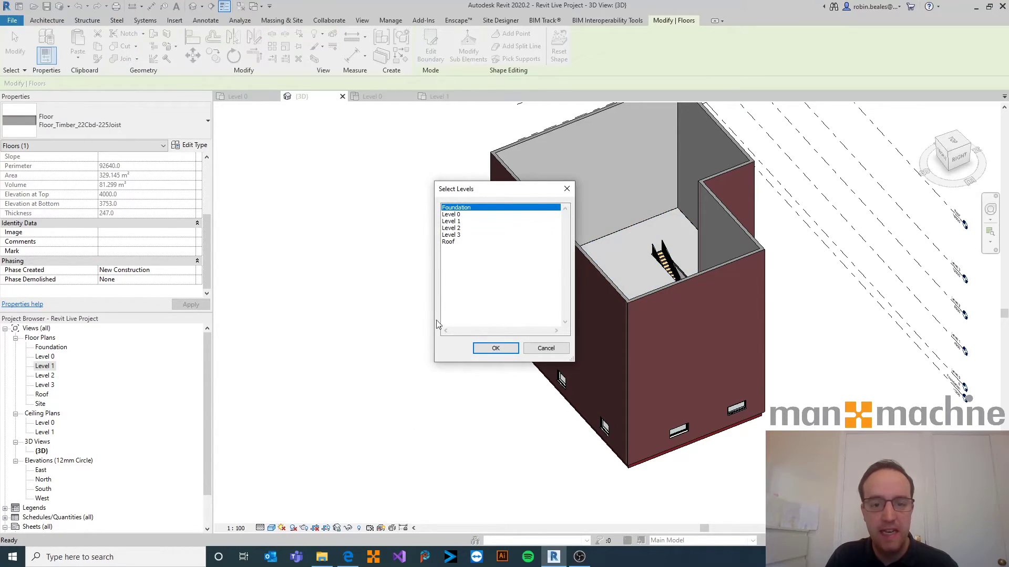
pyautogui.click(456, 222)
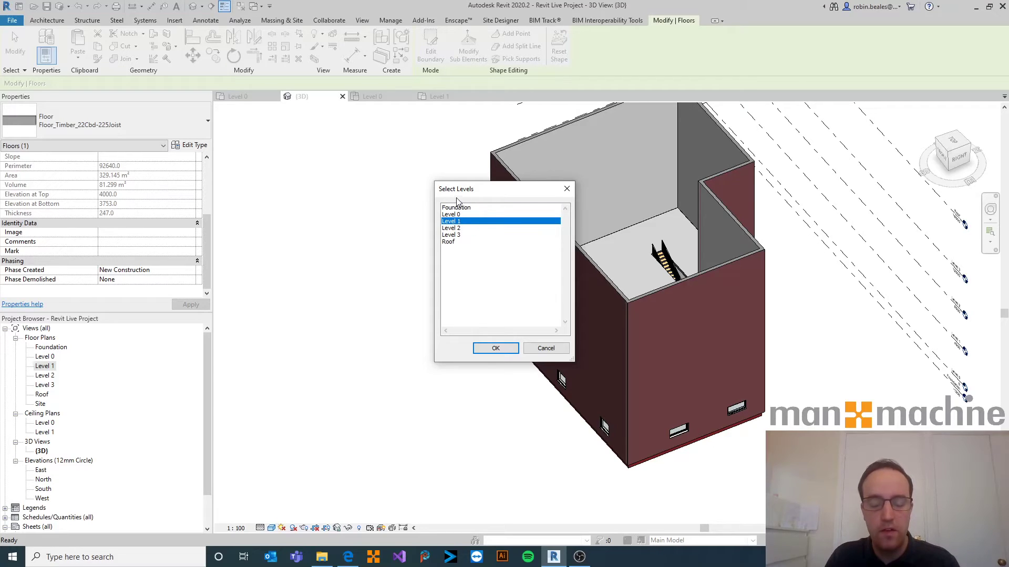
pyautogui.moveTo(456, 228); pyautogui.dragTo(465, 235)
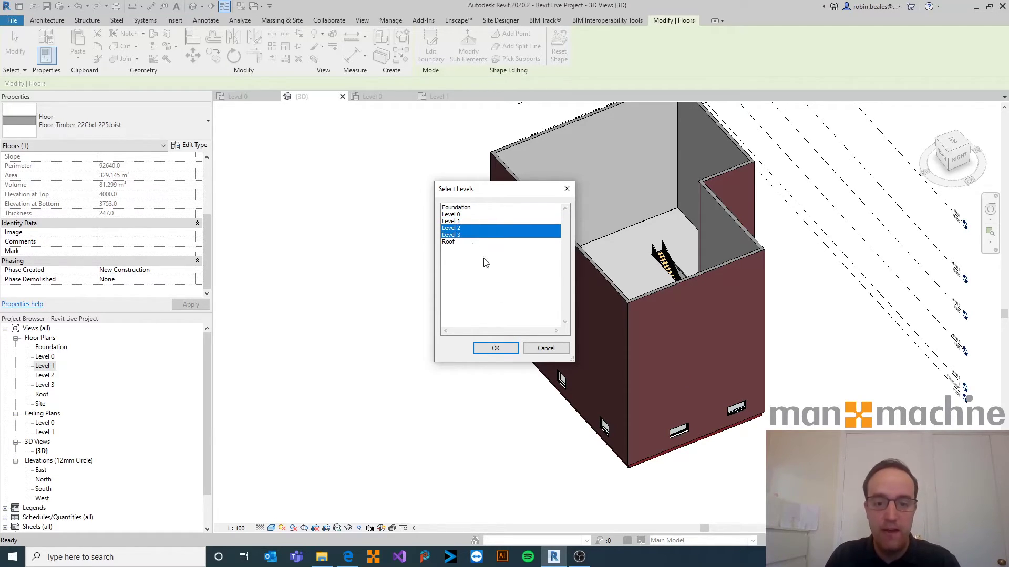
pyautogui.click(494, 349)
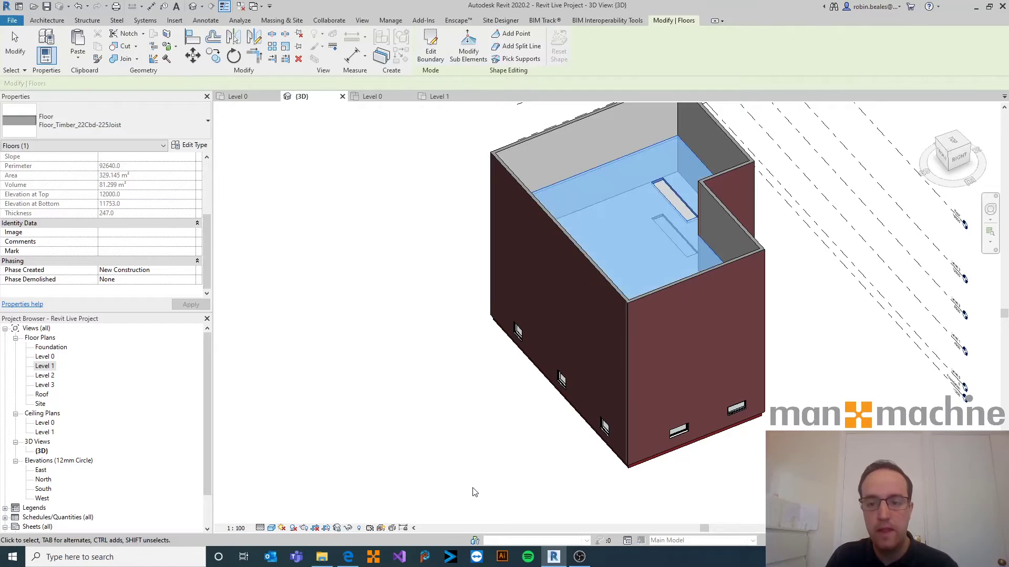
pyautogui.press('Escape')
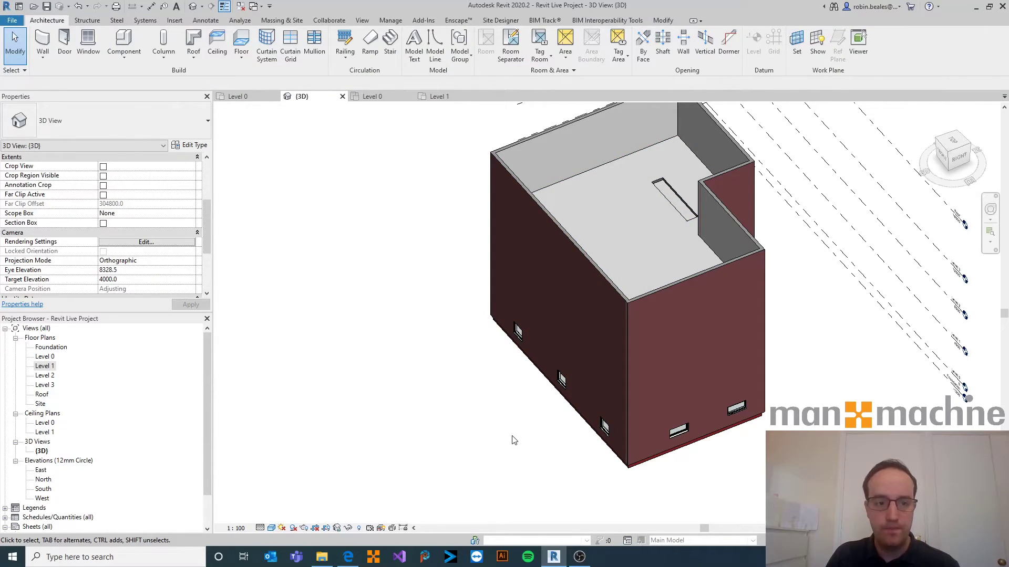
# Step: Return to the Level 0 floor plan
pyautogui.click(237, 96)
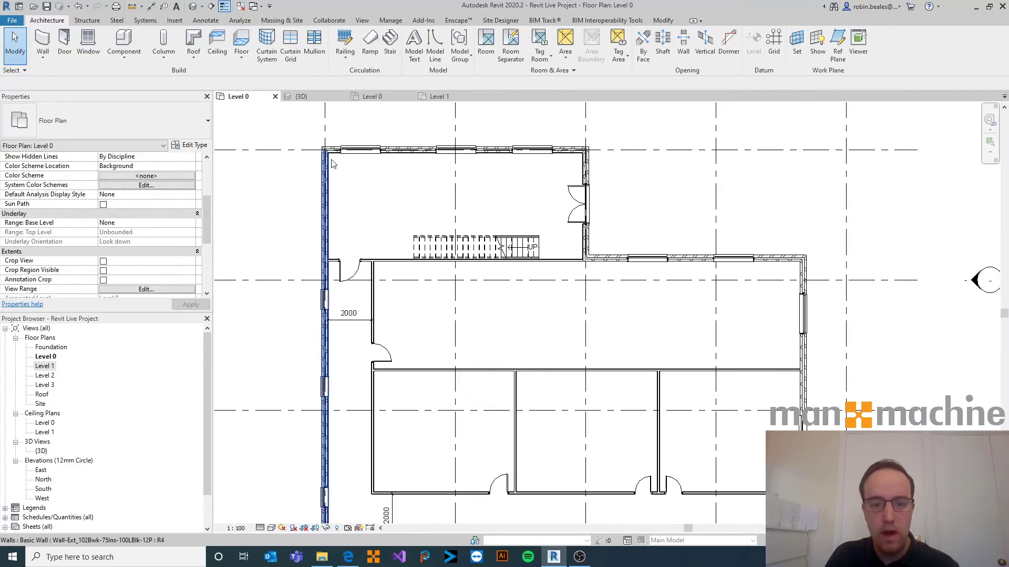
pyautogui.scroll(2, 506, 266)
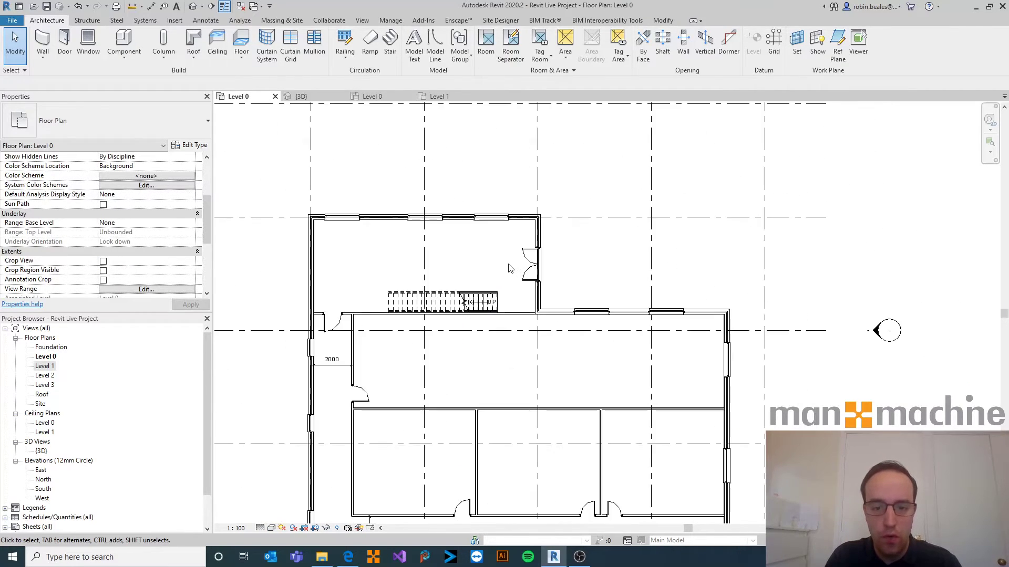
pyautogui.click(487, 220)
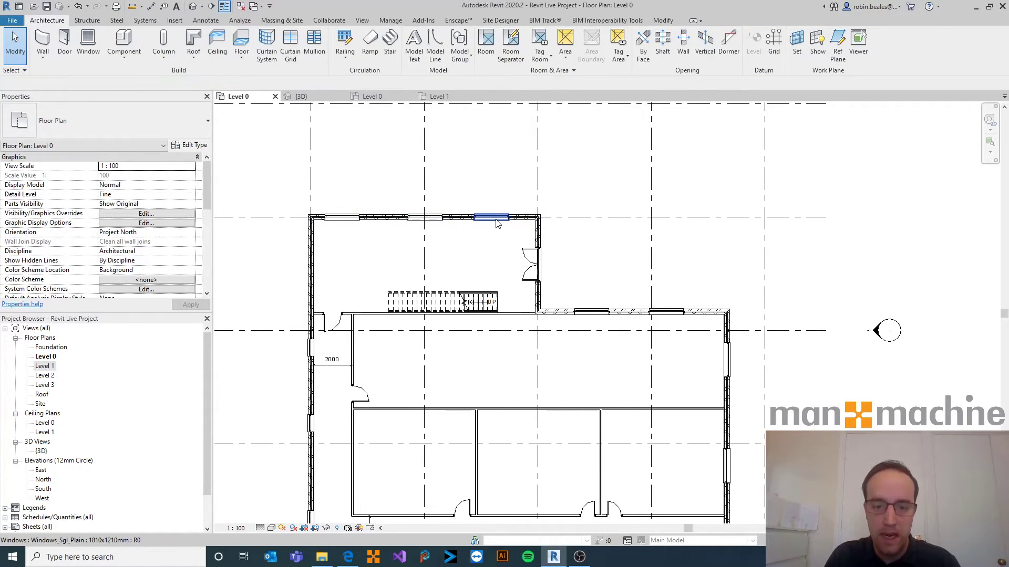
pyautogui.click(495, 220)
pyautogui.keyDown('ctrl'); pyautogui.click(427, 220); pyautogui.keyUp('ctrl')
pyautogui.keyDown('ctrl'); pyautogui.click(348, 220); pyautogui.keyUp('ctrl')
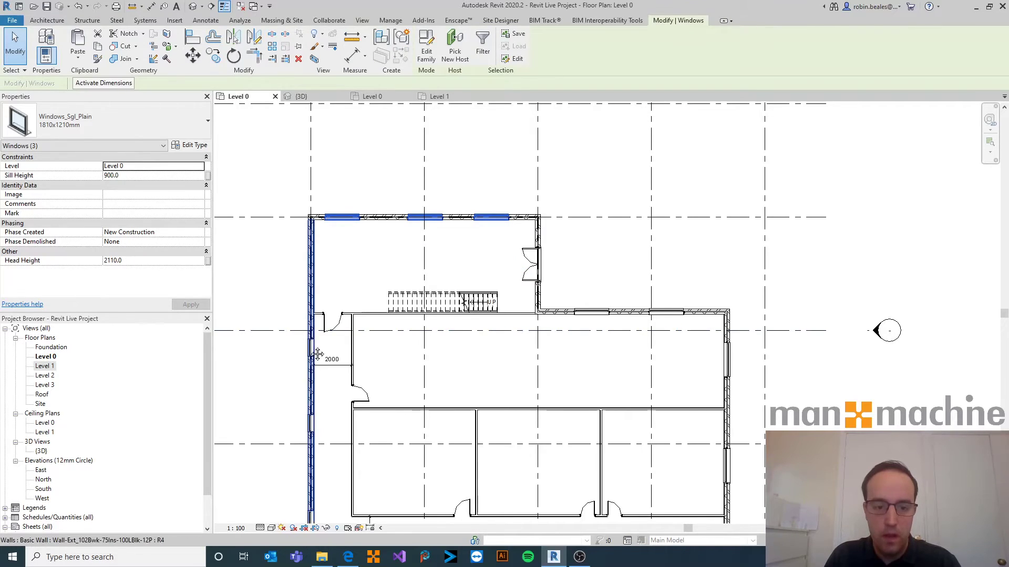
pyautogui.moveTo(316, 369); pyautogui.dragTo(335, 283, button='middle')
pyautogui.keyDown('ctrl'); pyautogui.click(329, 261); pyautogui.keyUp('ctrl')
pyautogui.keyDown('ctrl'); pyautogui.click(328, 337); pyautogui.keyUp('ctrl')
pyautogui.keyDown('ctrl'); pyautogui.click(328, 434); pyautogui.keyUp('ctrl')
pyautogui.keyDown('ctrl'); pyautogui.click(416, 471); pyautogui.keyUp('ctrl')
pyautogui.keyDown('ctrl'); pyautogui.click(545, 471); pyautogui.keyUp('ctrl')
pyautogui.keyDown('ctrl'); pyautogui.click(677, 472); pyautogui.keyUp('ctrl')
pyautogui.keyDown('ctrl'); pyautogui.click(745, 386); pyautogui.keyUp('ctrl')
pyautogui.keyDown('ctrl'); pyautogui.click(745, 273); pyautogui.keyUp('ctrl')
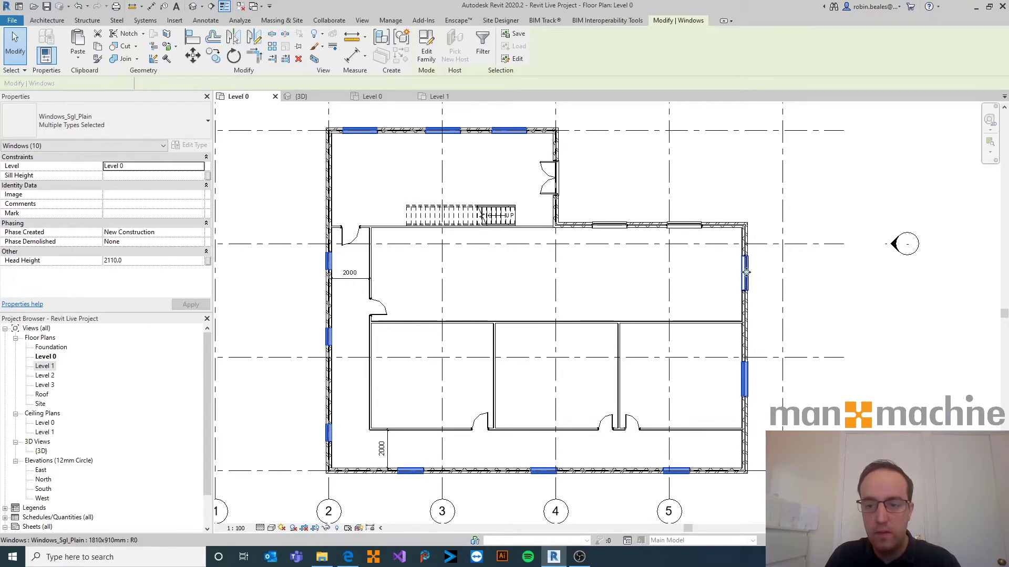
pyautogui.keyDown('ctrl'); pyautogui.click(619, 226); pyautogui.keyUp('ctrl')
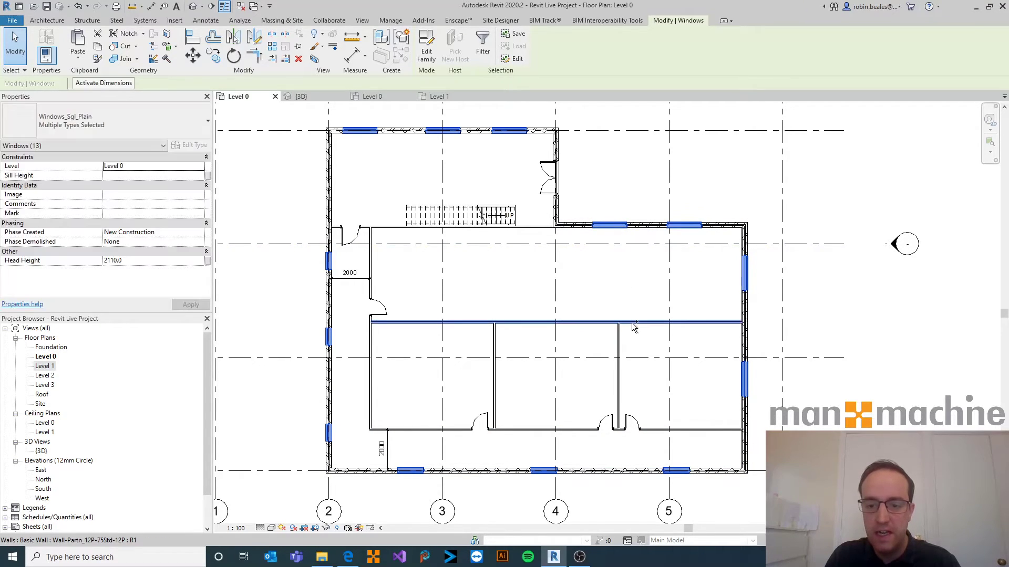
pyautogui.moveTo(712, 453); pyautogui.dragTo(359, 305)
pyautogui.click(416, 288)
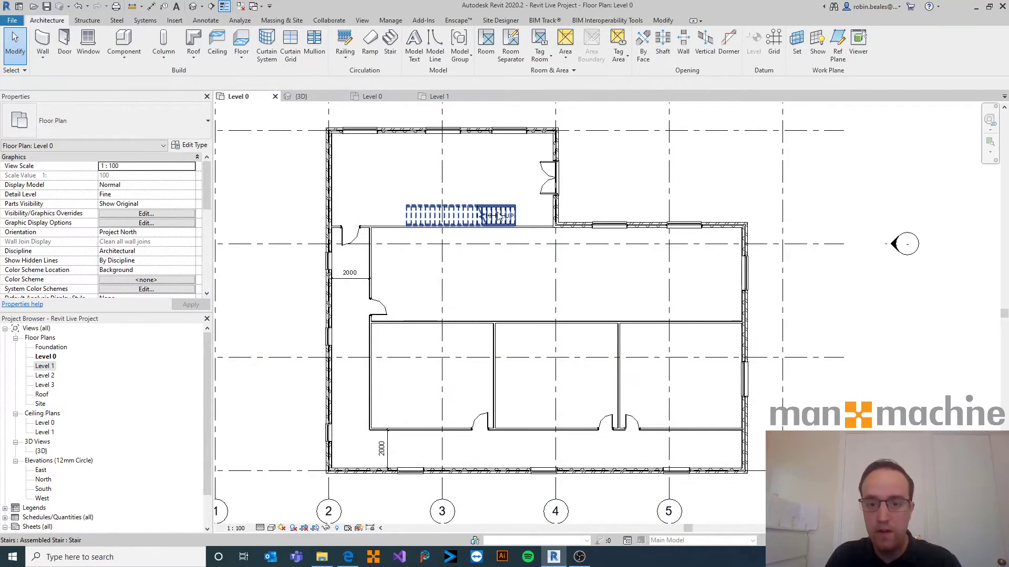
# Step: Try to copy the Level 0 partitions, internal doors, stair and exterior windows together and paste them aligned to the upper levels
pyautogui.moveTo(728, 451); pyautogui.dragTo(696, 412)
pyautogui.keyDown('ctrl'); pyautogui.click(696, 321); pyautogui.keyUp('ctrl')
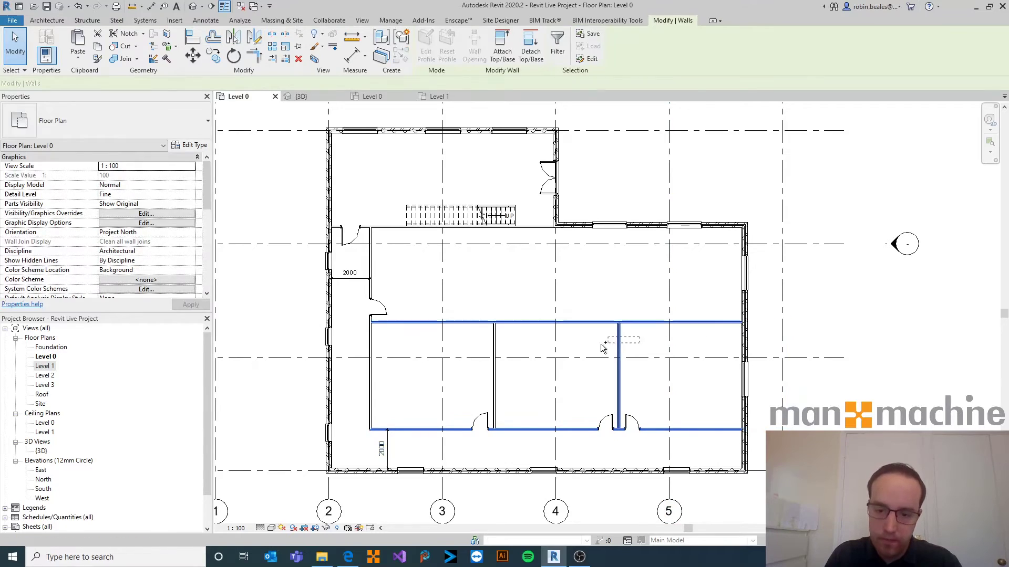
pyautogui.keyDown('ctrl'); pyautogui.click(619, 339); pyautogui.keyUp('ctrl')
pyautogui.keyDown('ctrl'); pyautogui.click(494, 347); pyautogui.keyUp('ctrl')
pyautogui.keyDown('ctrl'); pyautogui.click(479, 420); pyautogui.keyUp('ctrl')
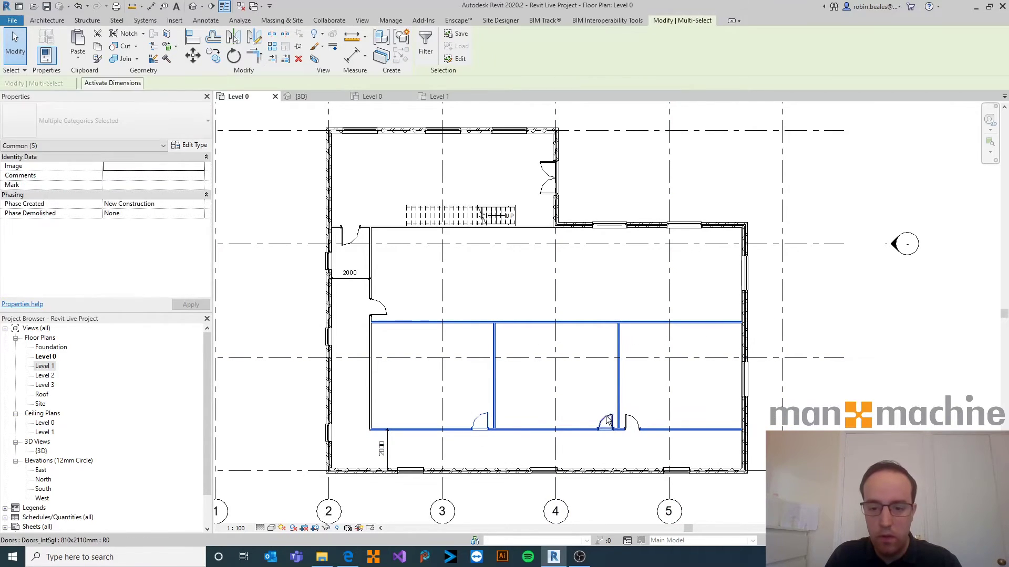
pyautogui.keyDown('ctrl'); pyautogui.click(631, 424); pyautogui.keyUp('ctrl')
pyautogui.keyDown('ctrl'); pyautogui.click(370, 398); pyautogui.keyUp('ctrl')
pyautogui.keyDown('ctrl'); pyautogui.click(379, 310); pyautogui.keyUp('ctrl')
pyautogui.keyDown('ctrl'); pyautogui.click(415, 211); pyautogui.keyUp('ctrl')
pyautogui.keyDown('ctrl'); pyautogui.click(507, 217); pyautogui.keyUp('ctrl')
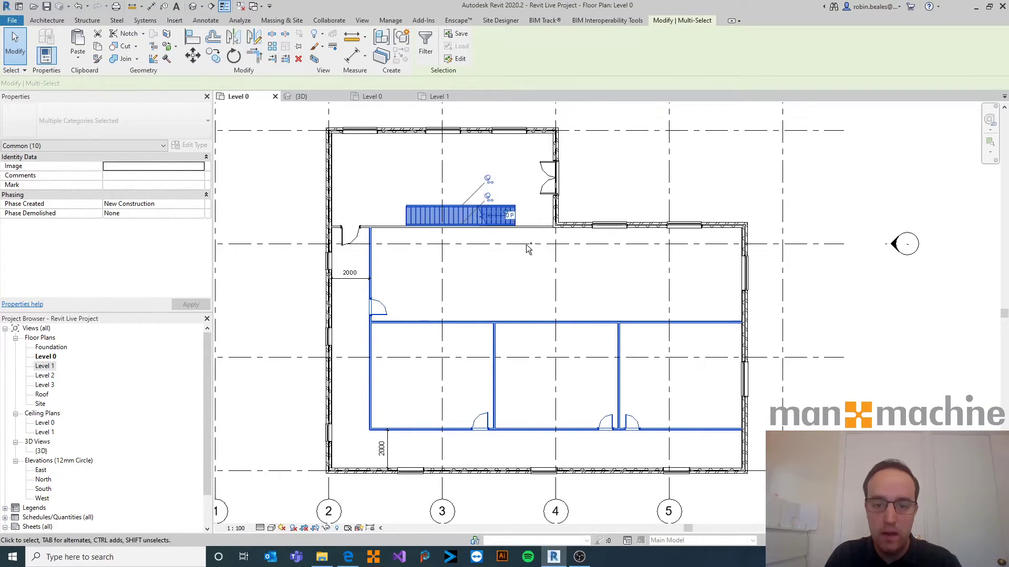
pyautogui.keyDown('ctrl'); pyautogui.click(350, 235); pyautogui.keyUp('ctrl')
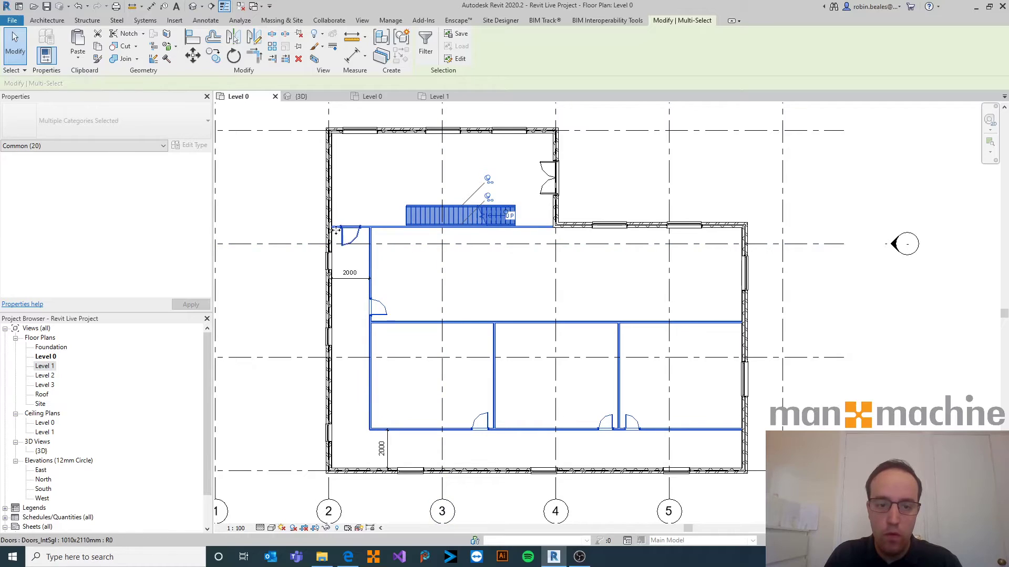
pyautogui.keyDown('ctrl'); pyautogui.click(361, 131); pyautogui.keyUp('ctrl')
pyautogui.keyDown('ctrl'); pyautogui.click(443, 131); pyautogui.keyUp('ctrl')
pyautogui.keyDown('ctrl'); pyautogui.click(508, 131); pyautogui.keyUp('ctrl')
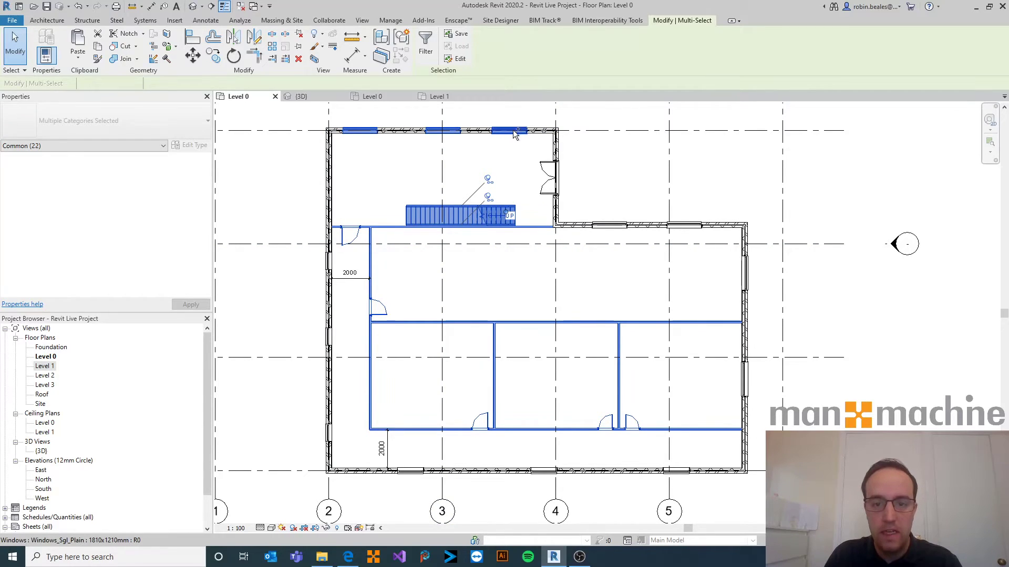
pyautogui.keyDown('ctrl'); pyautogui.click(607, 225); pyautogui.keyUp('ctrl')
pyautogui.keyDown('ctrl'); pyautogui.click(683, 225); pyautogui.keyUp('ctrl')
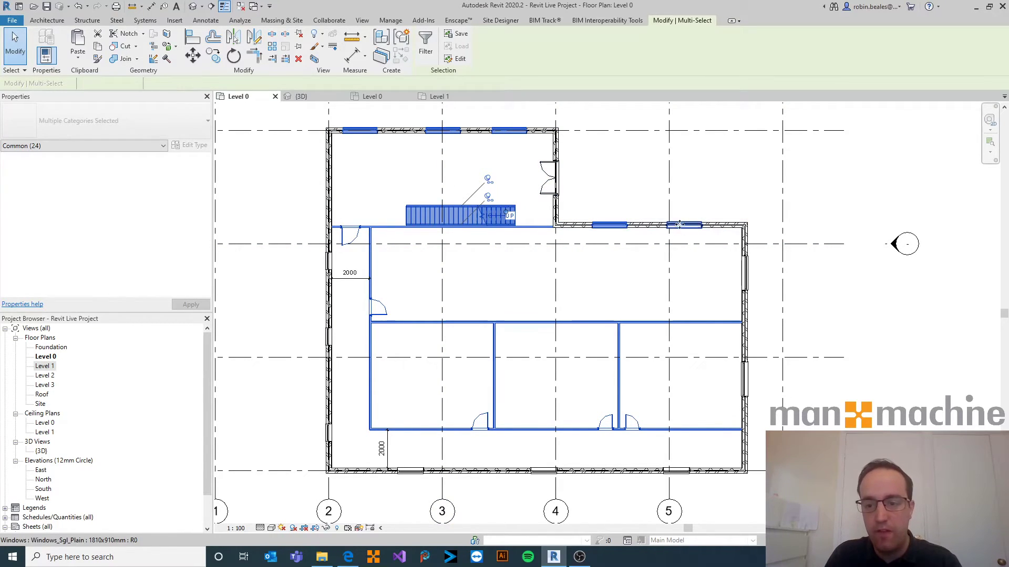
pyautogui.keyDown('ctrl'); pyautogui.click(744, 273); pyautogui.keyUp('ctrl')
pyautogui.keyDown('ctrl'); pyautogui.click(745, 375); pyautogui.keyUp('ctrl')
pyautogui.keyDown('ctrl'); pyautogui.click(676, 471); pyautogui.keyUp('ctrl')
pyautogui.keyDown('ctrl'); pyautogui.click(543, 471); pyautogui.keyUp('ctrl')
pyautogui.keyDown('ctrl'); pyautogui.click(411, 471); pyautogui.keyUp('ctrl')
pyautogui.keyDown('ctrl'); pyautogui.click(329, 432); pyautogui.keyUp('ctrl')
pyautogui.keyDown('ctrl'); pyautogui.click(328, 336); pyautogui.keyUp('ctrl')
pyautogui.keyDown('ctrl'); pyautogui.click(328, 260); pyautogui.keyUp('ctrl')
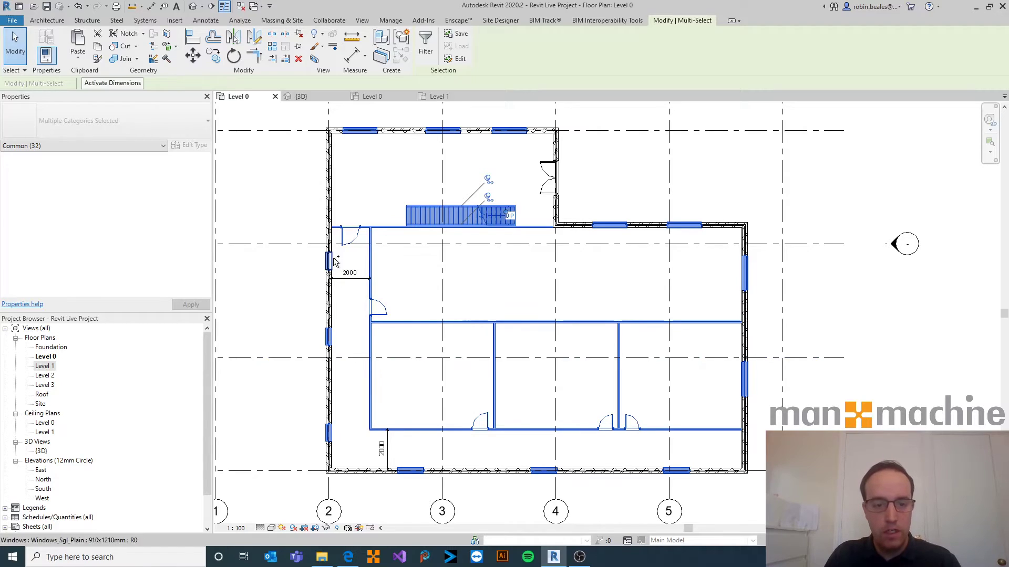
pyautogui.scroll(-2, 463, 315)
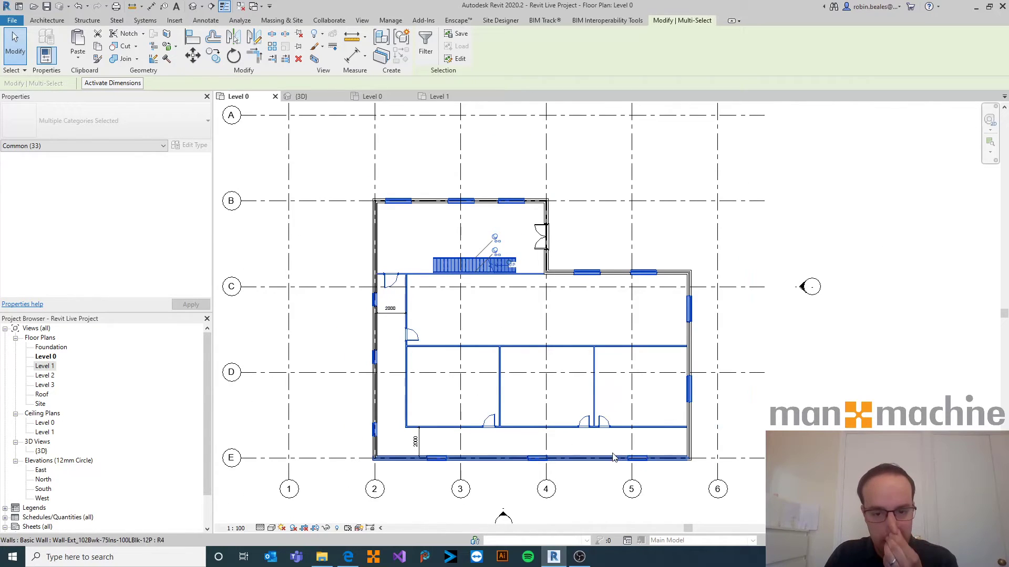
pyautogui.click(78, 53)
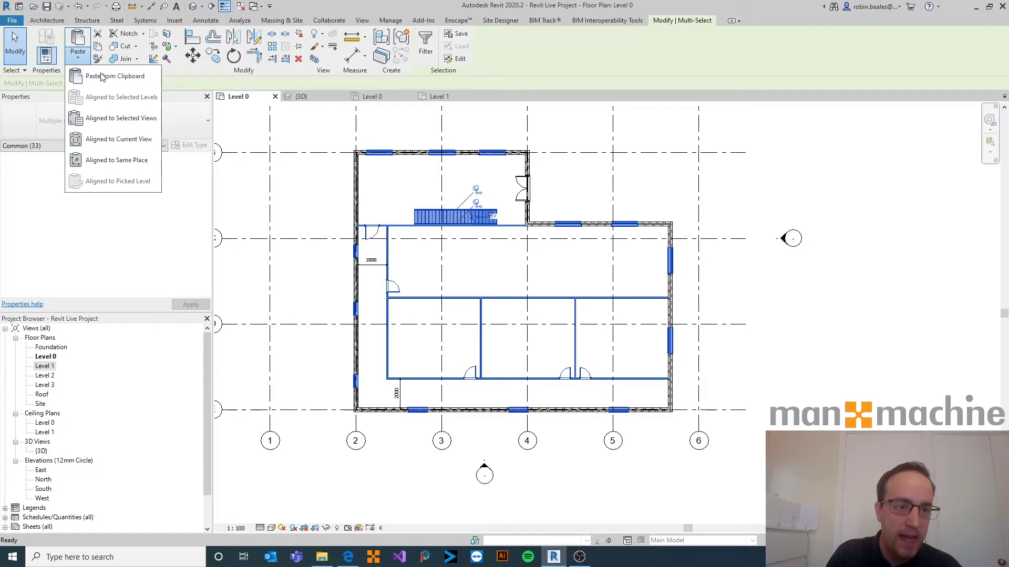
pyautogui.click(294, 177)
pyautogui.click(310, 185)
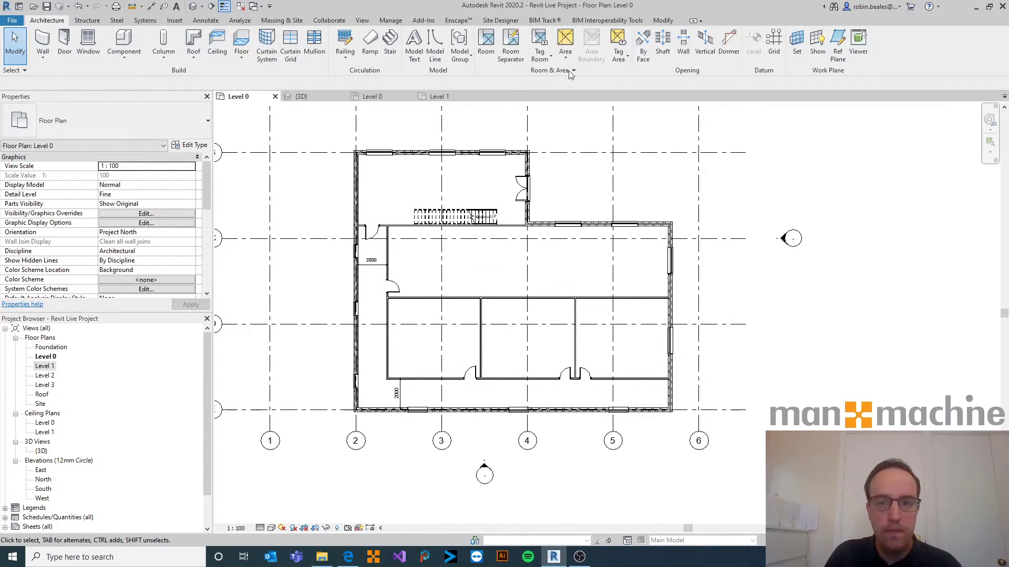
# Step: Try to paste the copied elements aligned to selected levels from the Level 0 plan and from the 3D view
pyautogui.click(663, 20)
pyautogui.click(79, 56)
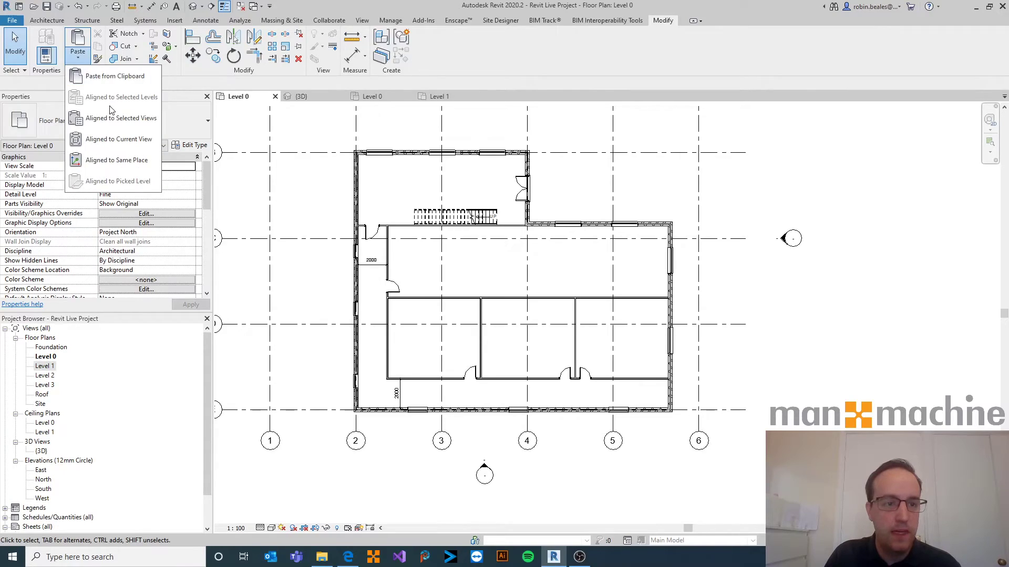
pyautogui.click(284, 135)
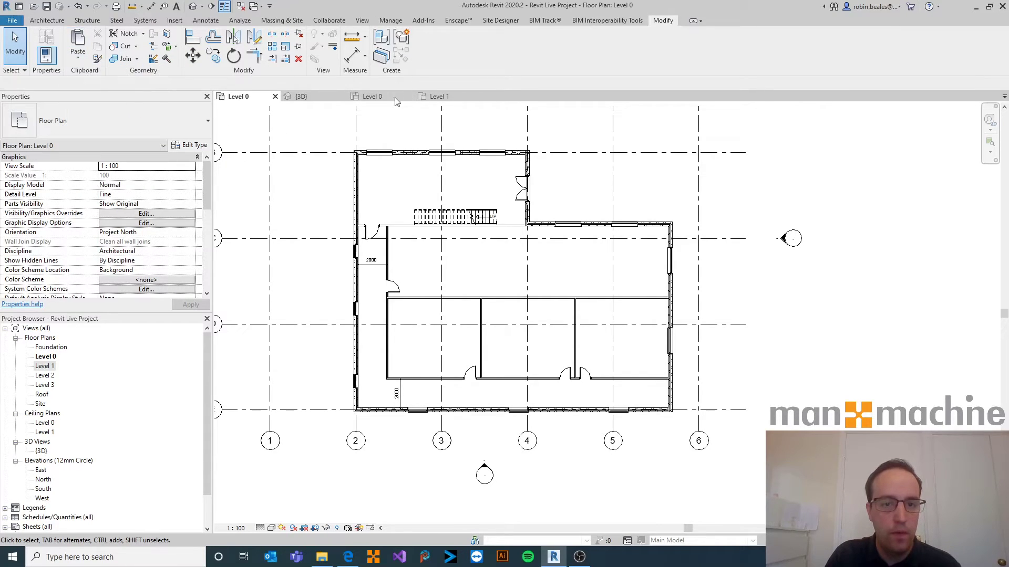
pyautogui.click(302, 97)
pyautogui.click(78, 57)
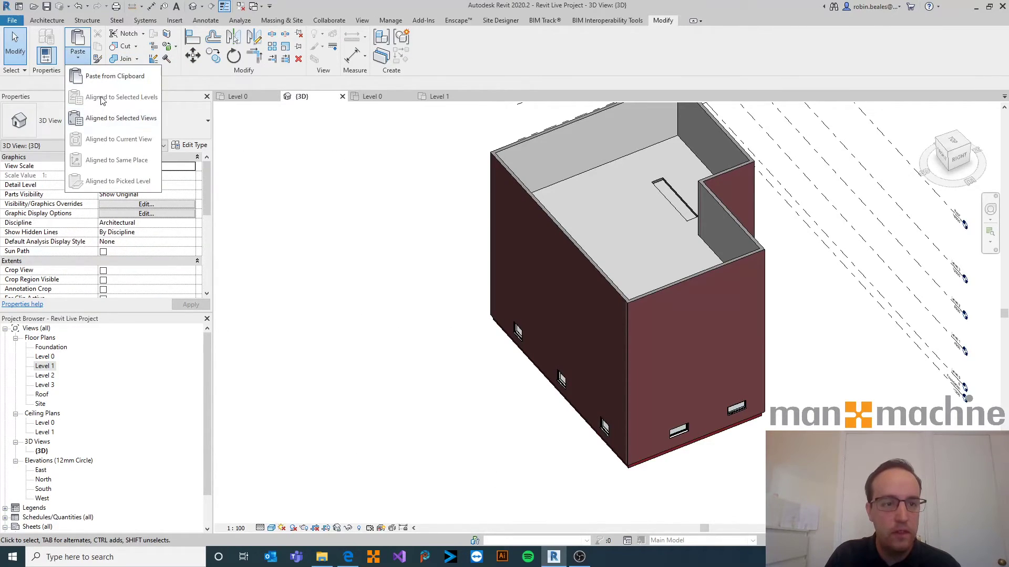
pyautogui.click(401, 253)
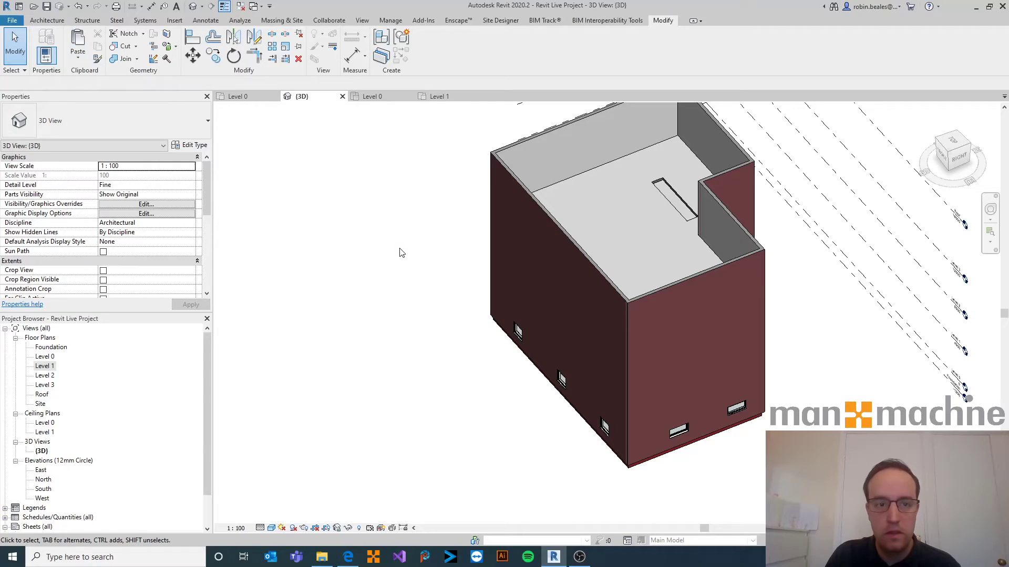
pyautogui.click(248, 97)
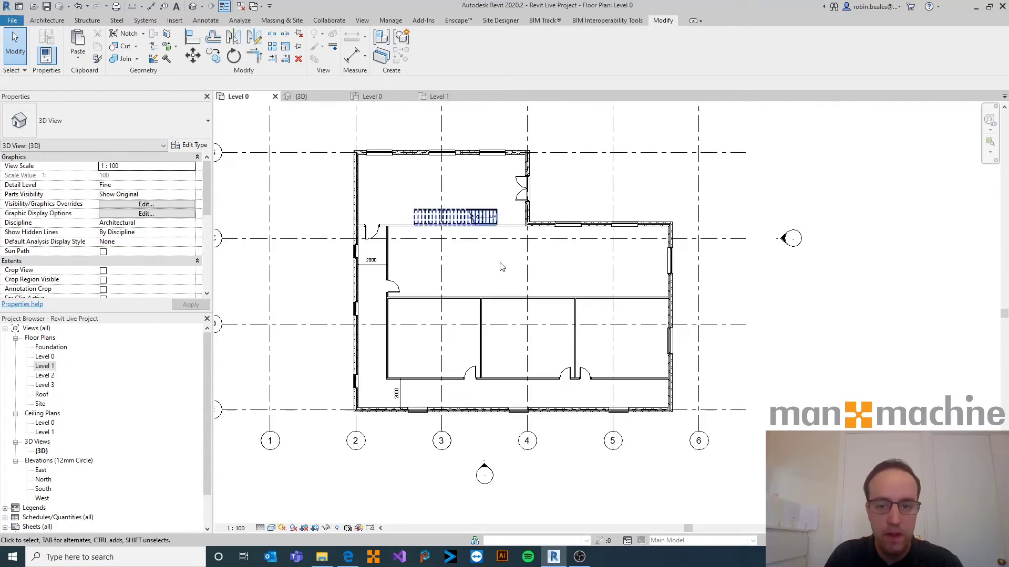
# Step: Copy all the exterior wall windows on Level 0 and paste them aligned to Level 1, Level 2 and Level 3
pyautogui.scroll(2, 479, 208)
pyautogui.click(499, 123)
pyautogui.keyDown('ctrl'); pyautogui.click(422, 123); pyautogui.keyUp('ctrl')
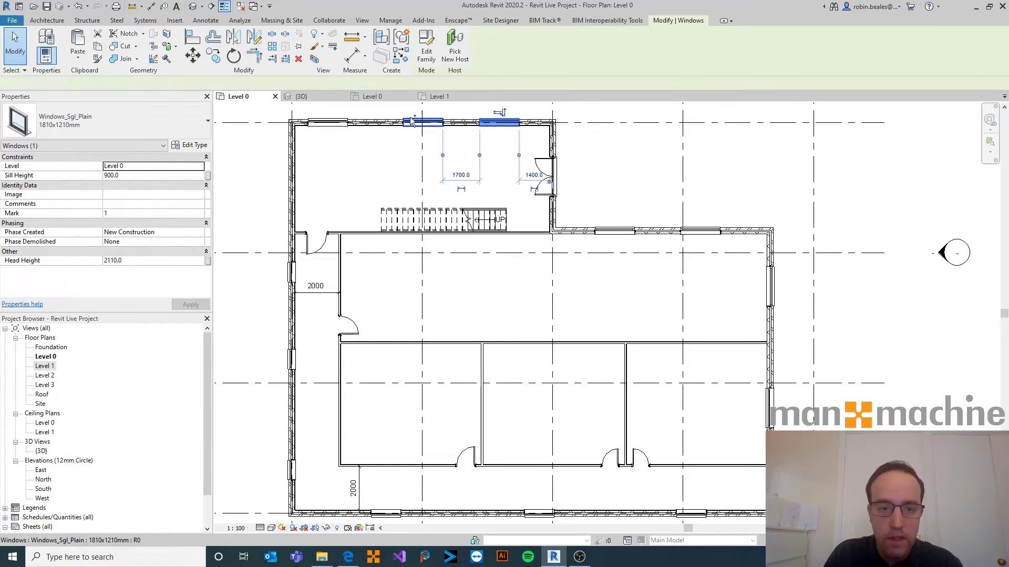
pyautogui.keyDown('ctrl'); pyautogui.click(328, 123); pyautogui.keyUp('ctrl')
pyautogui.keyDown('ctrl'); pyautogui.click(291, 272); pyautogui.keyUp('ctrl')
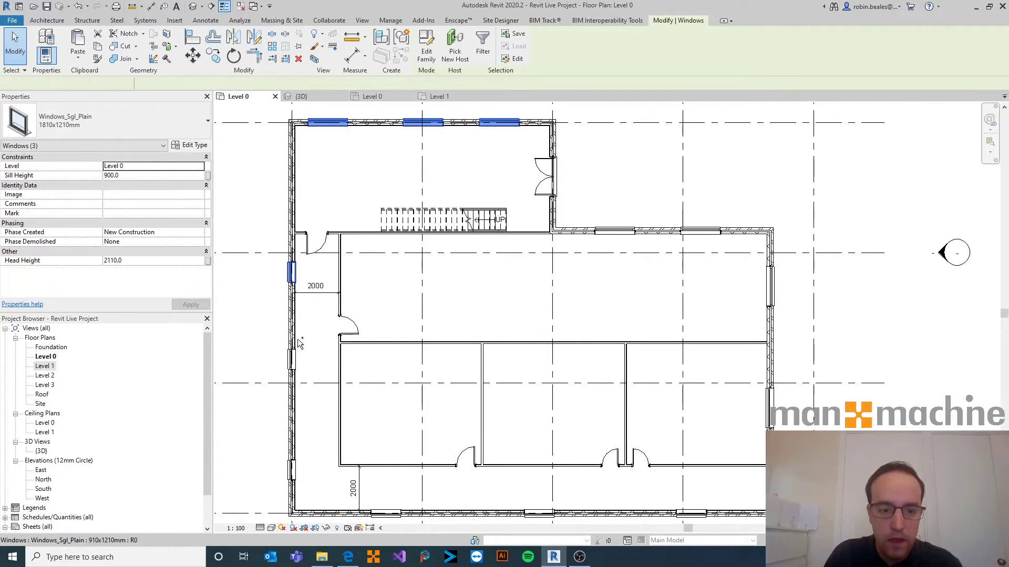
pyautogui.keyDown('ctrl'); pyautogui.click(291, 360); pyautogui.keyUp('ctrl')
pyautogui.keyDown('ctrl'); pyautogui.click(291, 470); pyautogui.keyUp('ctrl')
pyautogui.moveTo(390, 474); pyautogui.dragTo(377, 430, button='middle')
pyautogui.keyDown('ctrl'); pyautogui.click(373, 469); pyautogui.keyUp('ctrl')
pyautogui.keyDown('ctrl'); pyautogui.click(526, 469); pyautogui.keyUp('ctrl')
pyautogui.keyDown('ctrl'); pyautogui.click(678, 470); pyautogui.keyUp('ctrl')
pyautogui.keyDown('ctrl'); pyautogui.click(757, 365); pyautogui.keyUp('ctrl')
pyautogui.keyDown('ctrl'); pyautogui.click(757, 243); pyautogui.keyUp('ctrl')
pyautogui.keyDown('ctrl'); pyautogui.click(687, 188); pyautogui.keyUp('ctrl')
pyautogui.keyDown('ctrl'); pyautogui.click(604, 189); pyautogui.keyUp('ctrl')
pyautogui.moveTo(572, 163); pyautogui.dragTo(619, 331, button='middle')
pyautogui.scroll(-1, 620, 331)
pyautogui.moveTo(566, 286); pyautogui.dragTo(538, 192, button='middle')
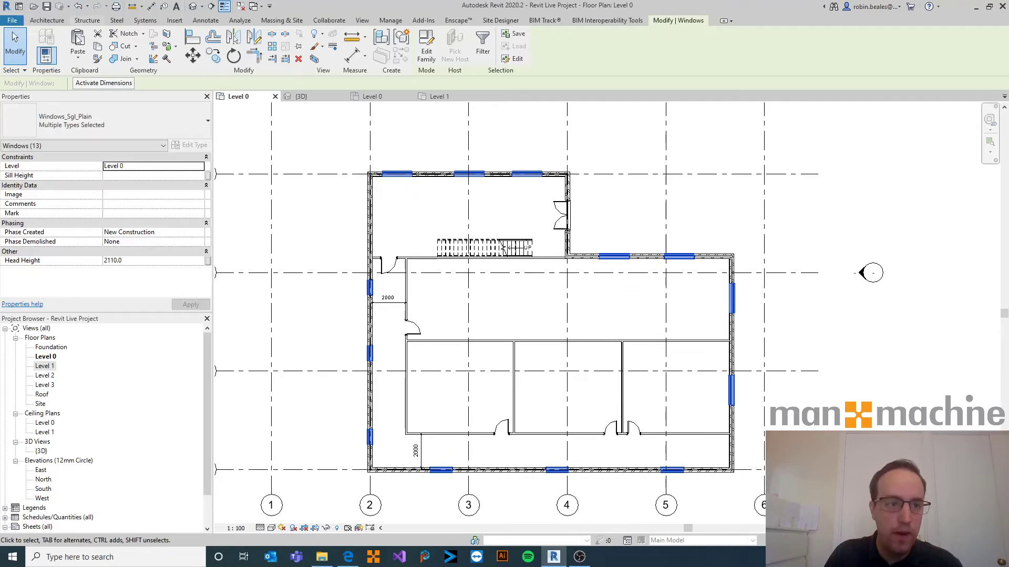
pyautogui.click(98, 47)
pyautogui.click(77, 59)
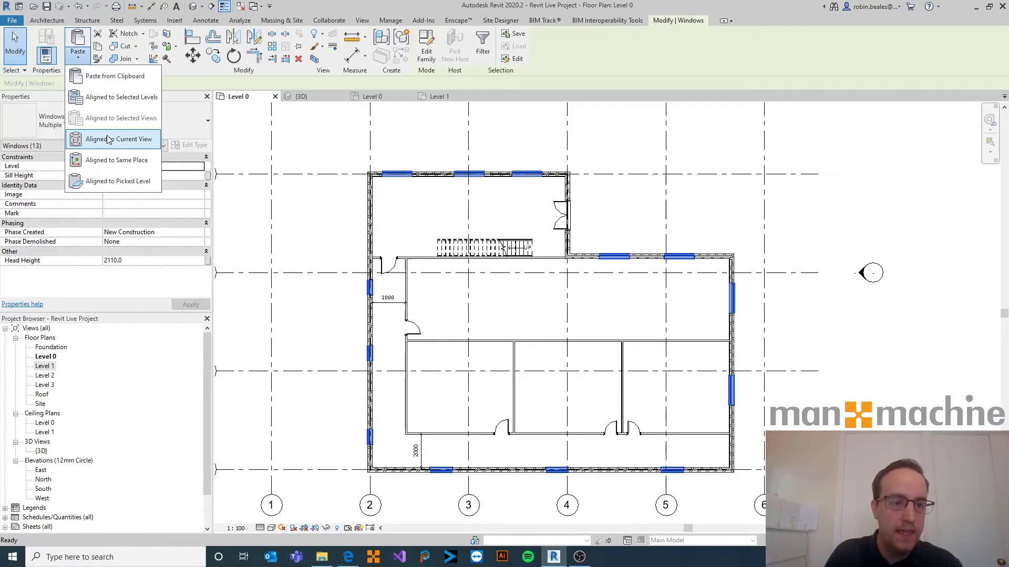
pyautogui.click(112, 95)
pyautogui.click(458, 223)
pyautogui.keyDown('ctrl'); pyautogui.click(460, 229); pyautogui.keyUp('ctrl')
pyautogui.keyDown('ctrl'); pyautogui.click(461, 235); pyautogui.keyUp('ctrl')
pyautogui.click(494, 348)
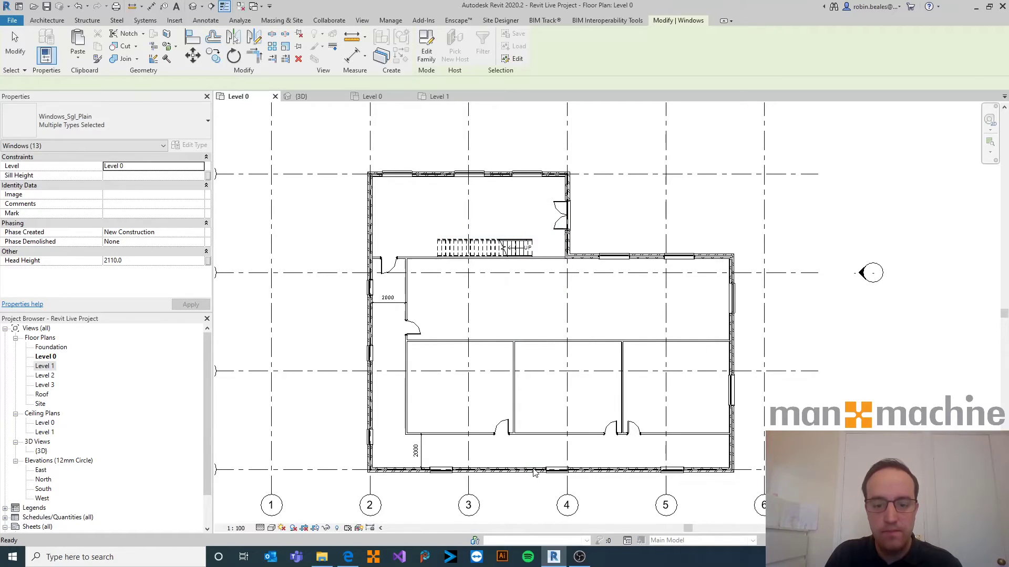
# Step: Copy every Wall-Partn_12P-75Std-12P partition wall visible on Level 0 and paste them aligned to Level 1, Level 2 and Level 3
pyautogui.click(419, 261)
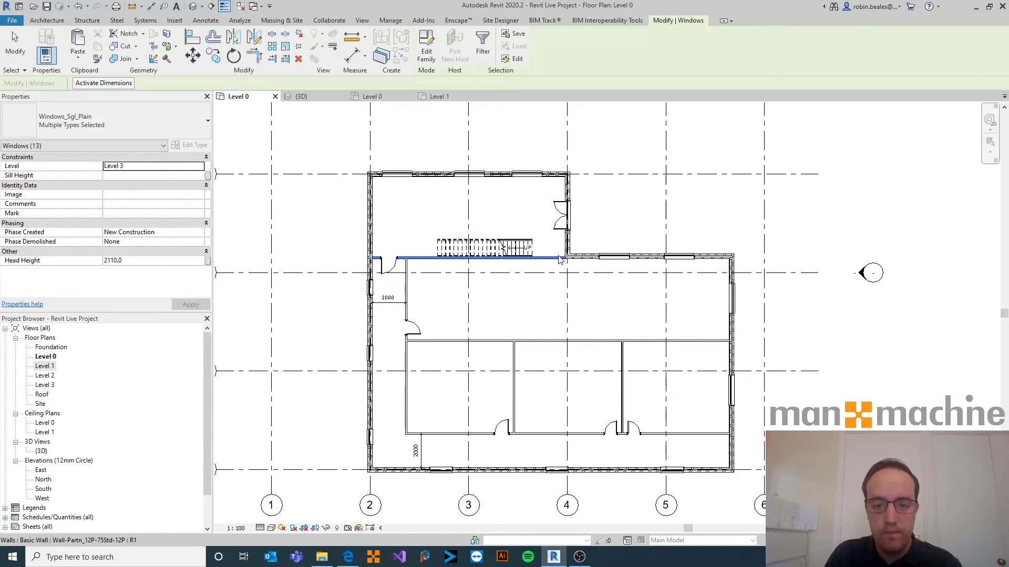
pyautogui.rightClick(420, 257)
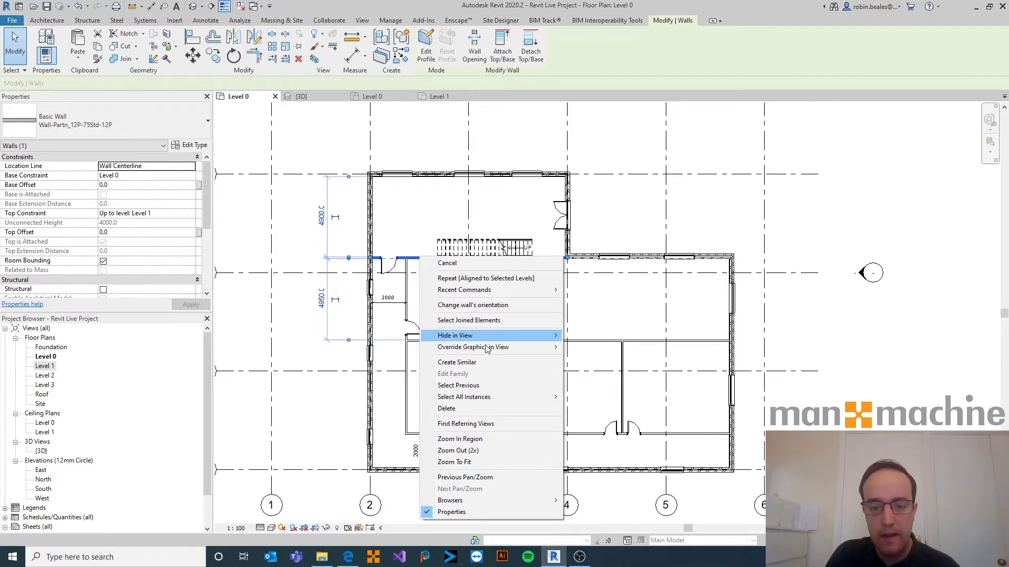
pyautogui.moveTo(483, 397)
pyautogui.click(581, 397)
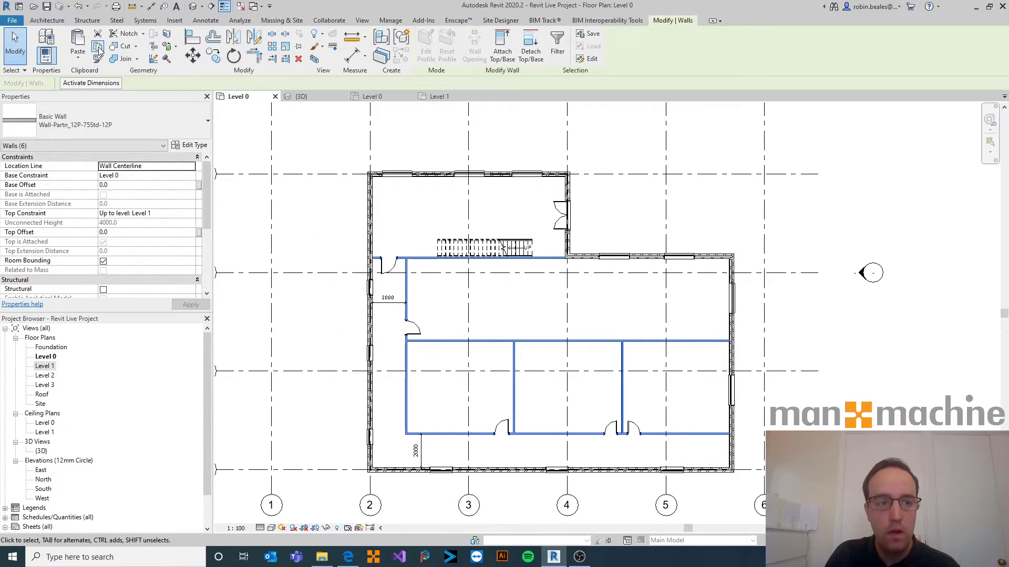
pyautogui.click(99, 46)
pyautogui.click(78, 58)
pyautogui.click(108, 95)
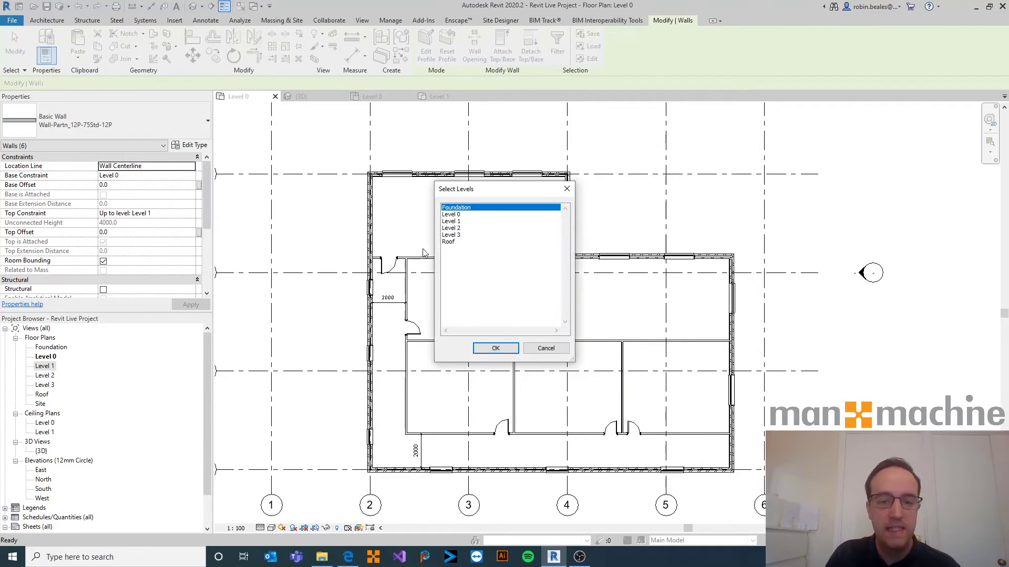
pyautogui.moveTo(452, 221); pyautogui.dragTo(455, 235)
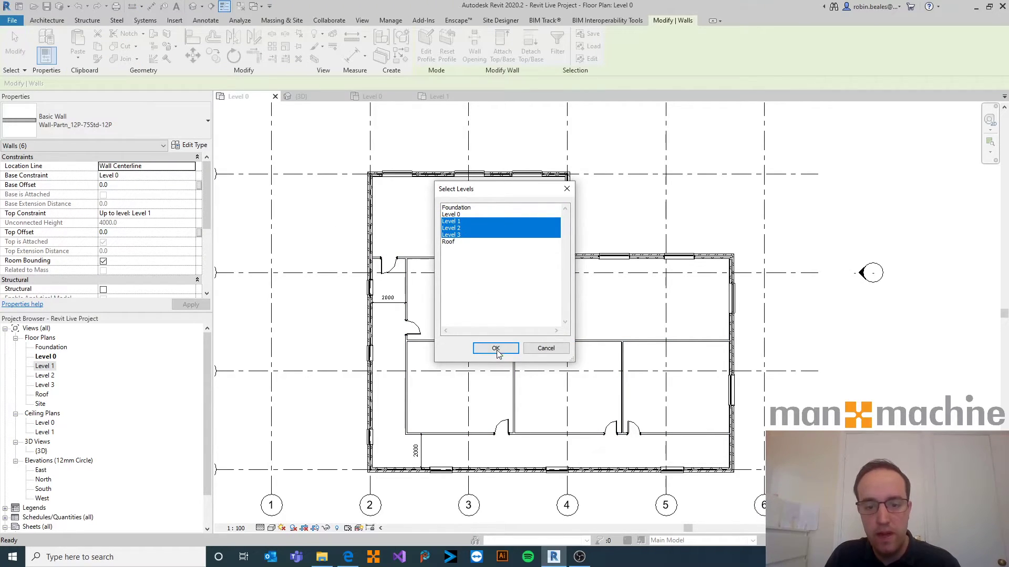
pyautogui.click(496, 348)
# Step: Copy the five single internal doors on Level 0 and paste them aligned to Level 1, Level 2 and Level 3
pyautogui.click(391, 269)
pyautogui.keyDown('ctrl'); pyautogui.click(413, 329); pyautogui.keyUp('ctrl')
pyautogui.keyDown('ctrl'); pyautogui.click(502, 427); pyautogui.keyUp('ctrl')
pyautogui.keyDown('ctrl'); pyautogui.click(611, 427); pyautogui.keyUp('ctrl')
pyautogui.keyDown('ctrl'); pyautogui.click(638, 429); pyautogui.keyUp('ctrl')
pyautogui.click(98, 47)
pyautogui.click(78, 59)
pyautogui.click(132, 98)
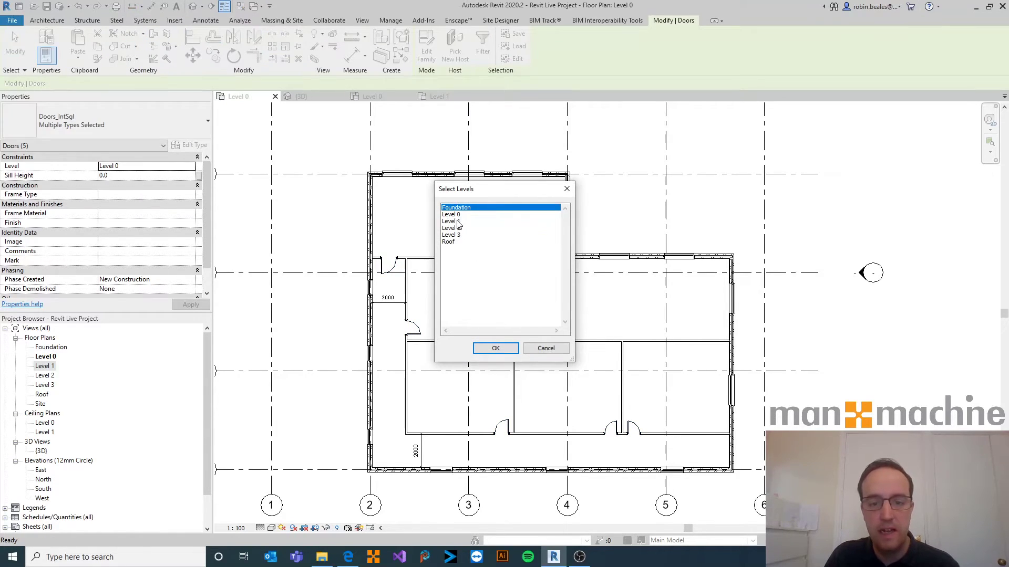
pyautogui.click(458, 222)
pyautogui.keyDown('shift'); pyautogui.click(469, 236); pyautogui.keyUp('shift')
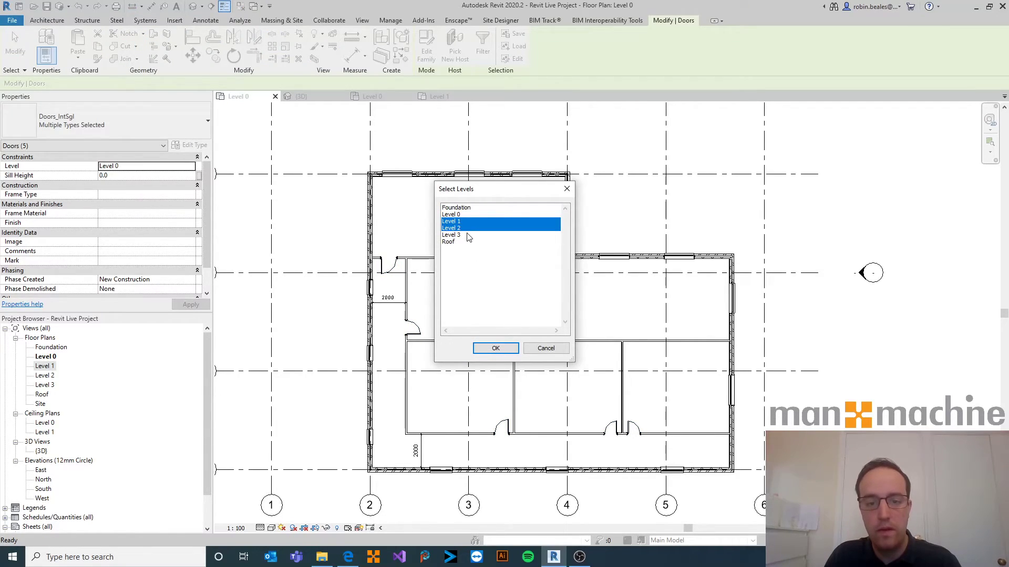
pyautogui.click(496, 349)
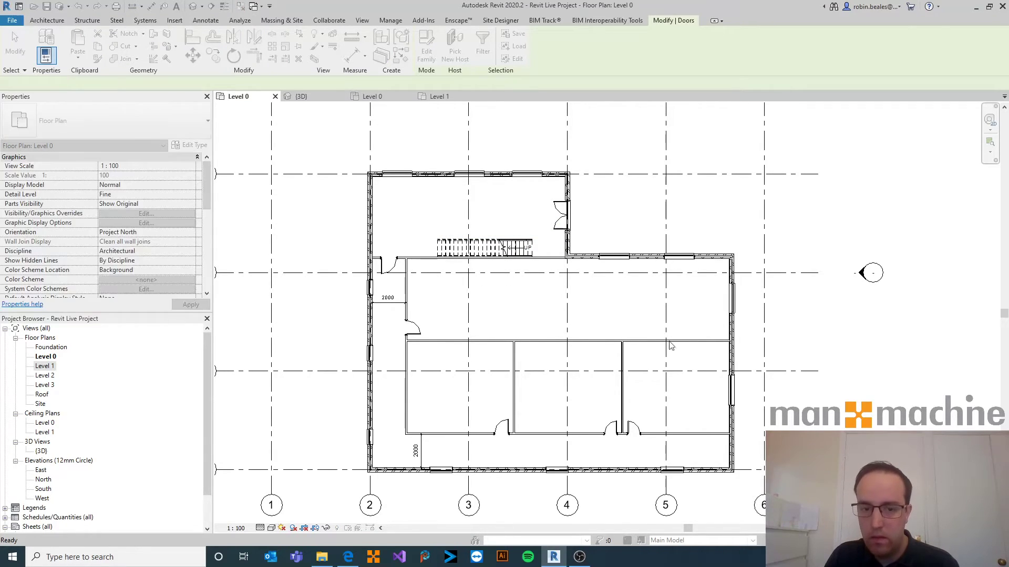
# Step: Try to copy the Level 0 stair with its railings to the upper levels
pyautogui.moveTo(432, 230); pyautogui.dragTo(546, 298)
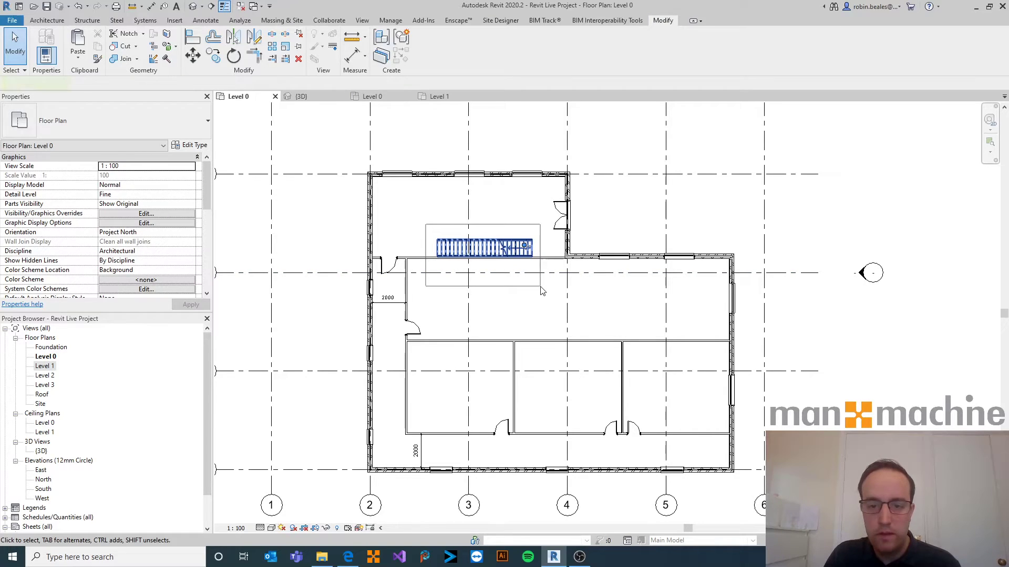
pyautogui.click(80, 58)
pyautogui.click(540, 179)
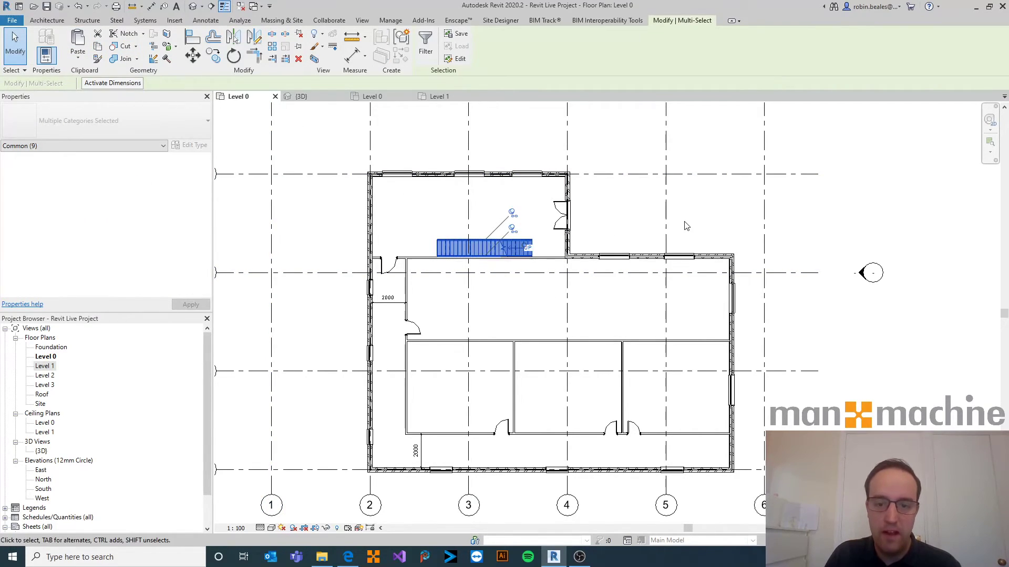
pyautogui.click(624, 208)
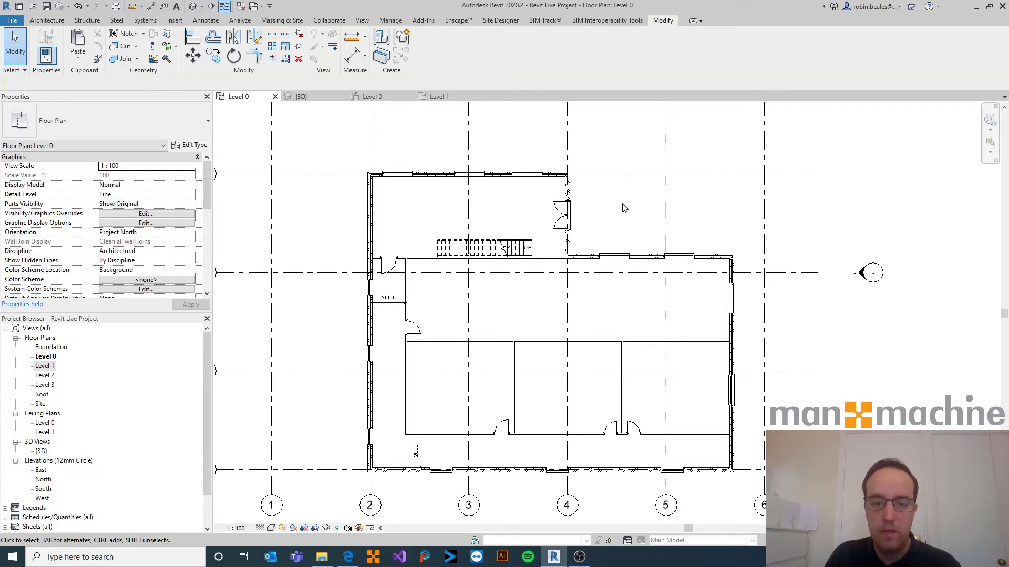
# Step: Inspect the windows copied to the upper storeys in the 3D view
pyautogui.click(196, 6)
pyautogui.keyDown('shift'); pyautogui.moveTo(542, 339); pyautogui.dragTo(443, 223, button='middle'); pyautogui.keyUp('shift')
pyautogui.doubleClick(50, 423)
pyautogui.scroll(-2, 507, 317)
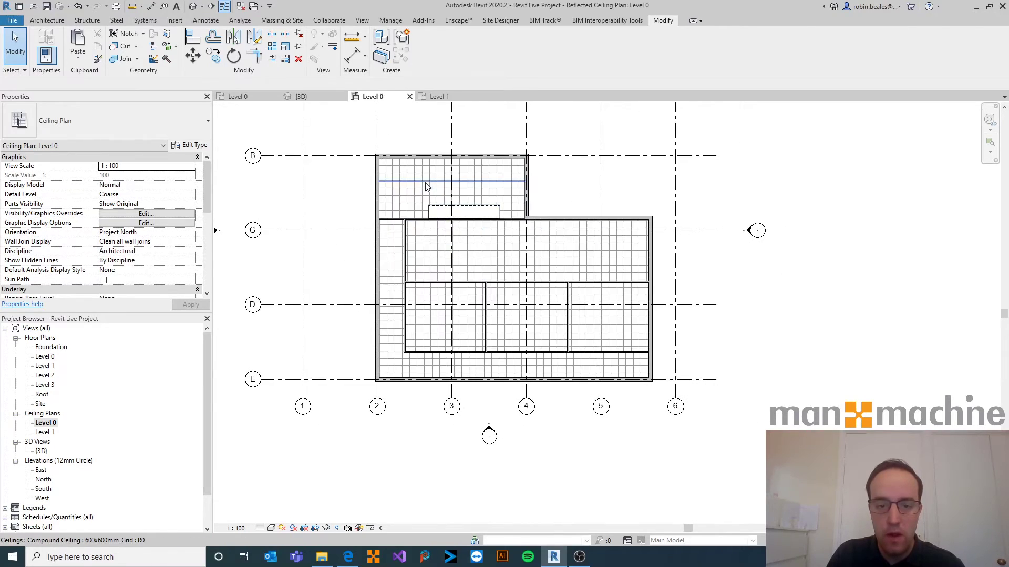
pyautogui.rightClick(426, 183)
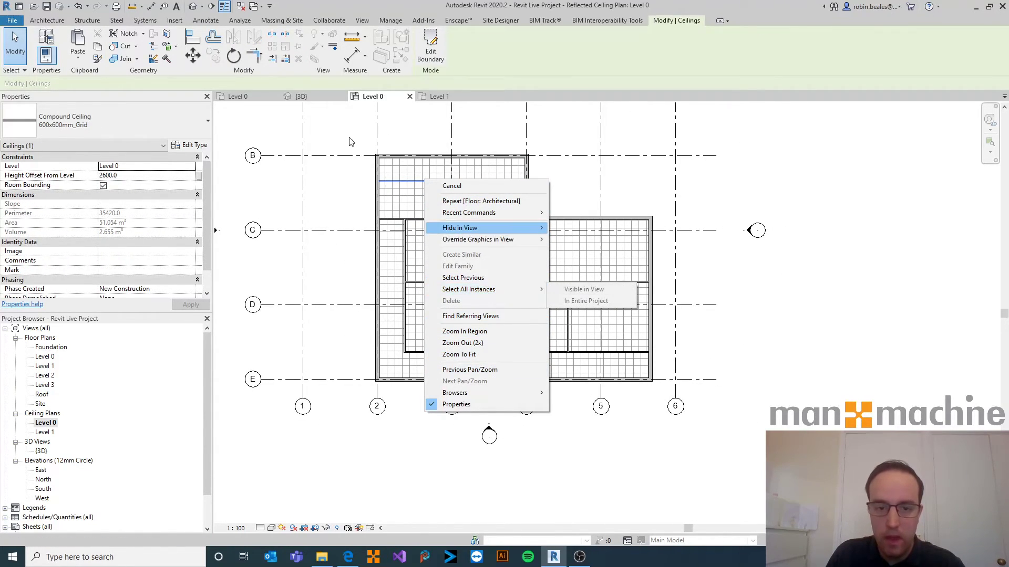
pyautogui.press('Escape')
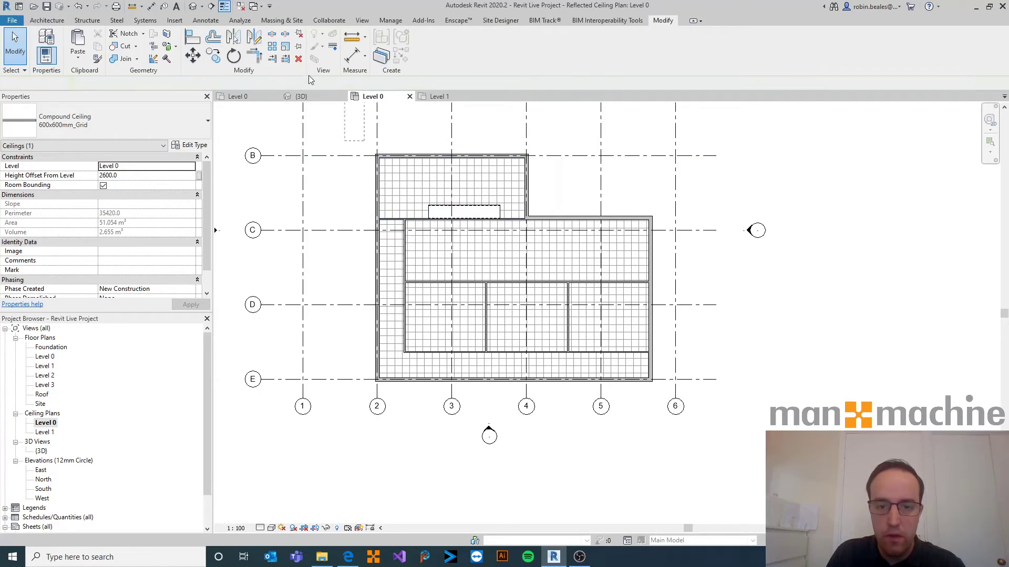
pyautogui.click(399, 149)
pyautogui.click(419, 174)
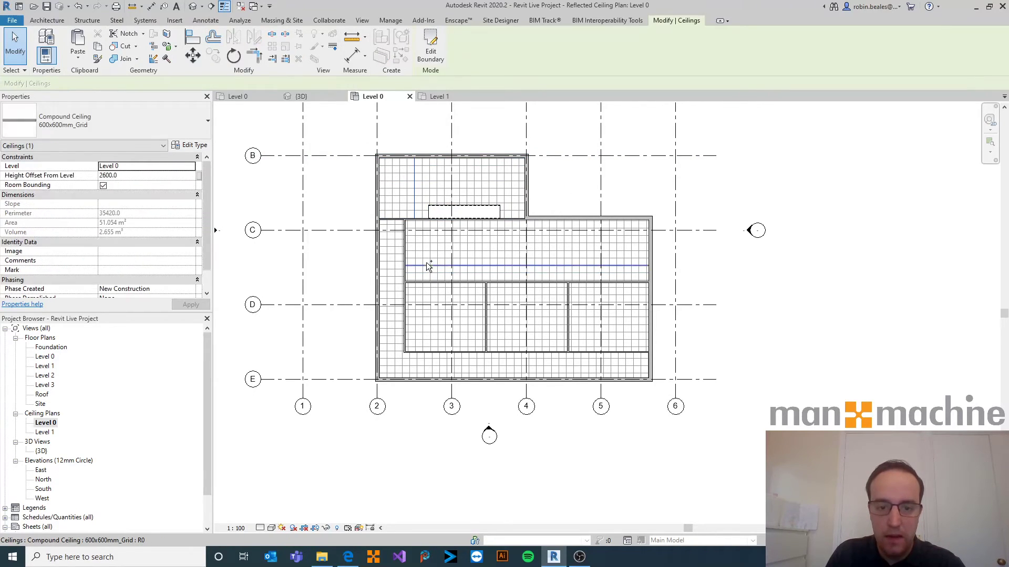
pyautogui.keyDown('ctrl'); pyautogui.click(426, 257); pyautogui.keyUp('ctrl')
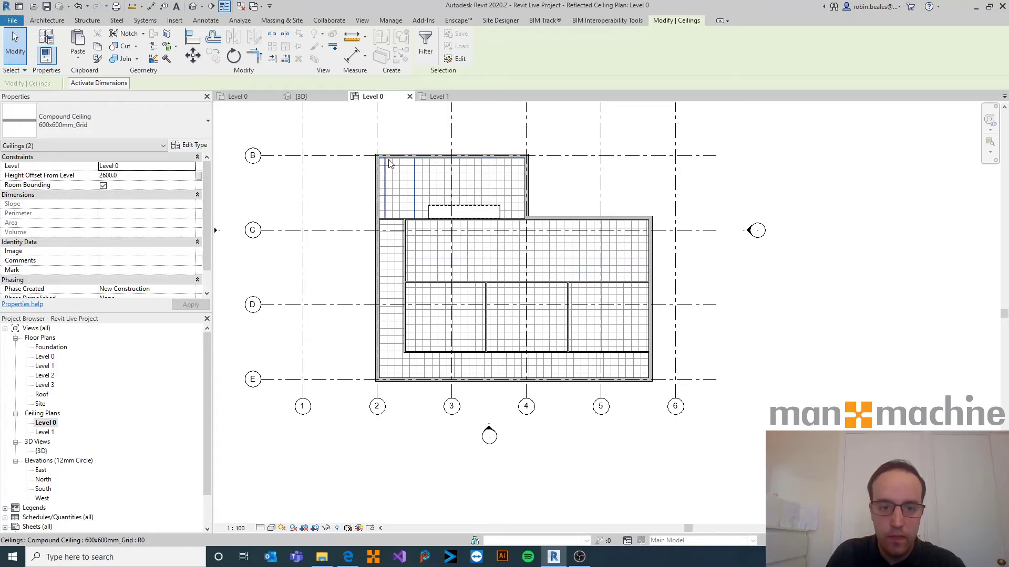
pyautogui.press('Tab')
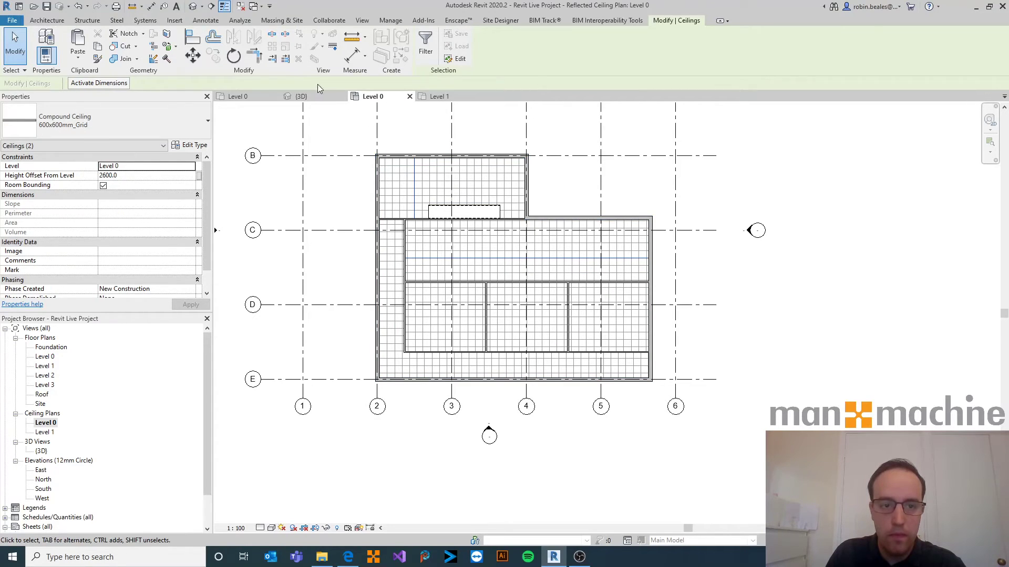
# Step: Switch to the 3D view and turn on its section box
pyautogui.click(304, 97)
pyautogui.keyDown('shift'); pyautogui.moveTo(277, 259); pyautogui.dragTo(218, 193, button='middle'); pyautogui.keyUp('shift')
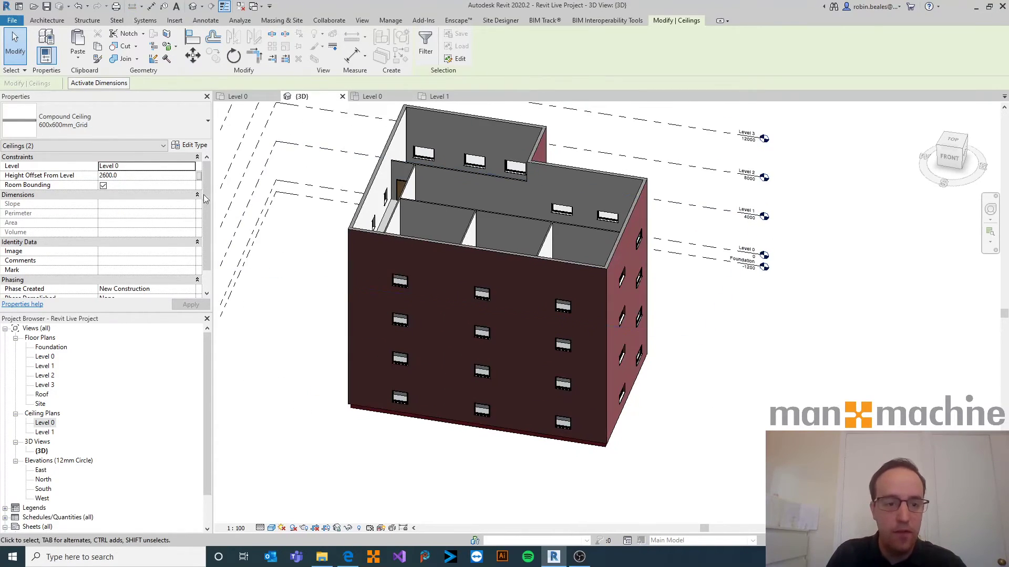
pyautogui.scroll(-1, 209, 231)
pyautogui.scroll(1, 119, 200)
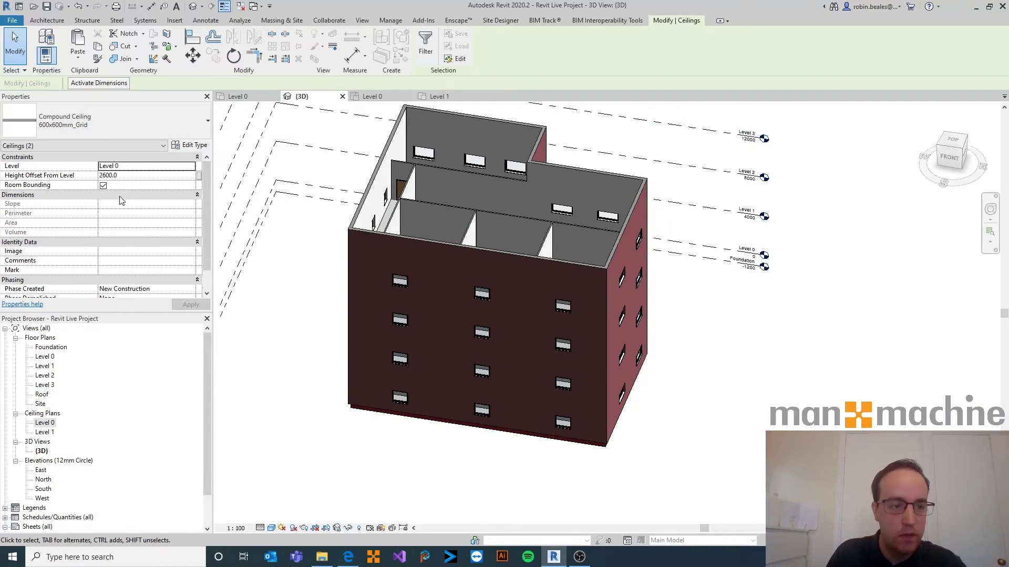
pyautogui.click(313, 277)
pyautogui.scroll(-2, 96, 263)
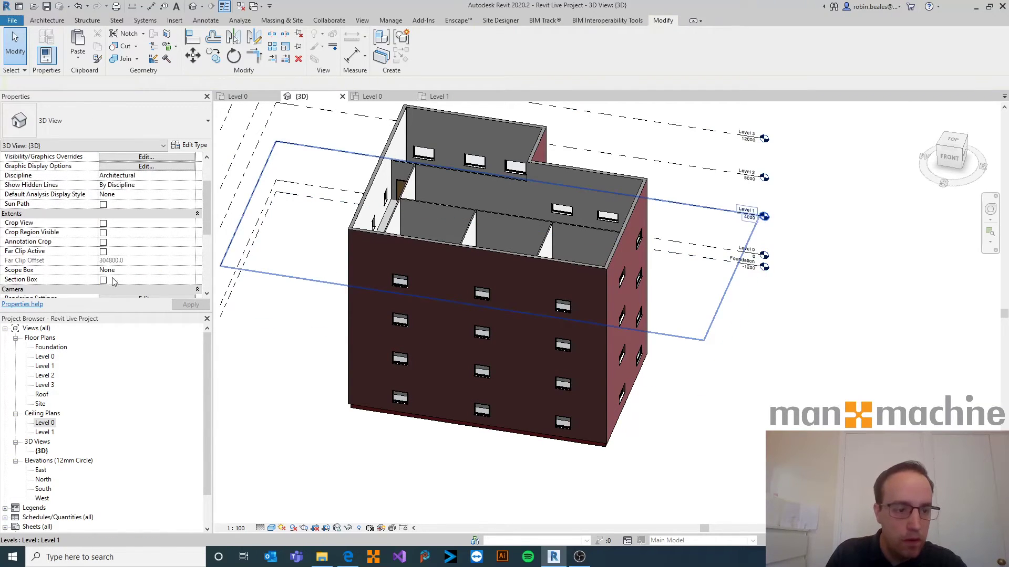
pyautogui.click(103, 280)
# Step: Lower the section box's upper face to just above the Level 0 ceilings, exposing them from above
pyautogui.scroll(-3, 309, 320)
pyautogui.keyDown('shift'); pyautogui.moveTo(308, 320); pyautogui.dragTo(369, 250, button='middle'); pyautogui.keyUp('shift')
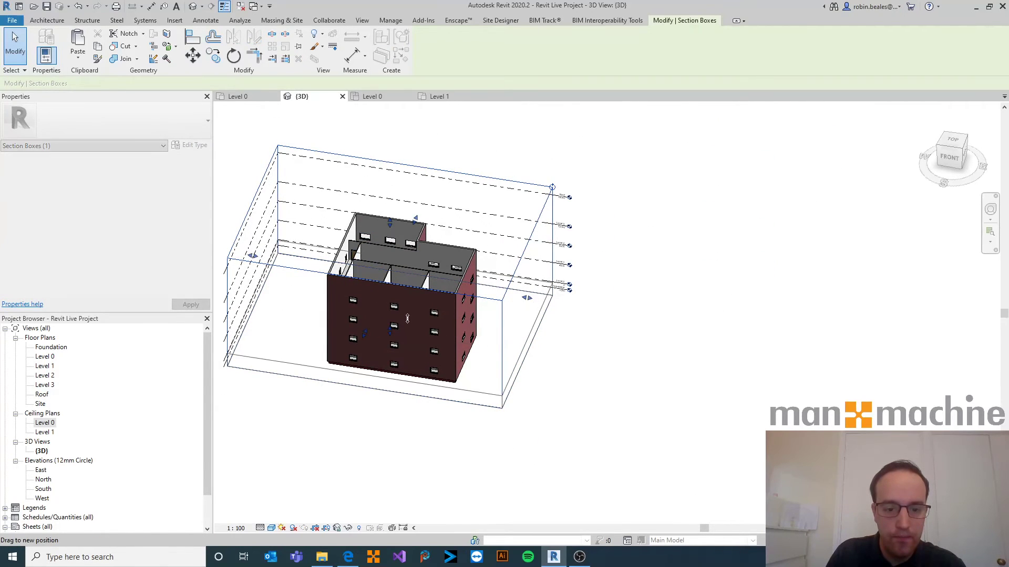
pyautogui.moveTo(389, 224); pyautogui.dragTo(390, 314)
pyautogui.scroll(3, 389, 344)
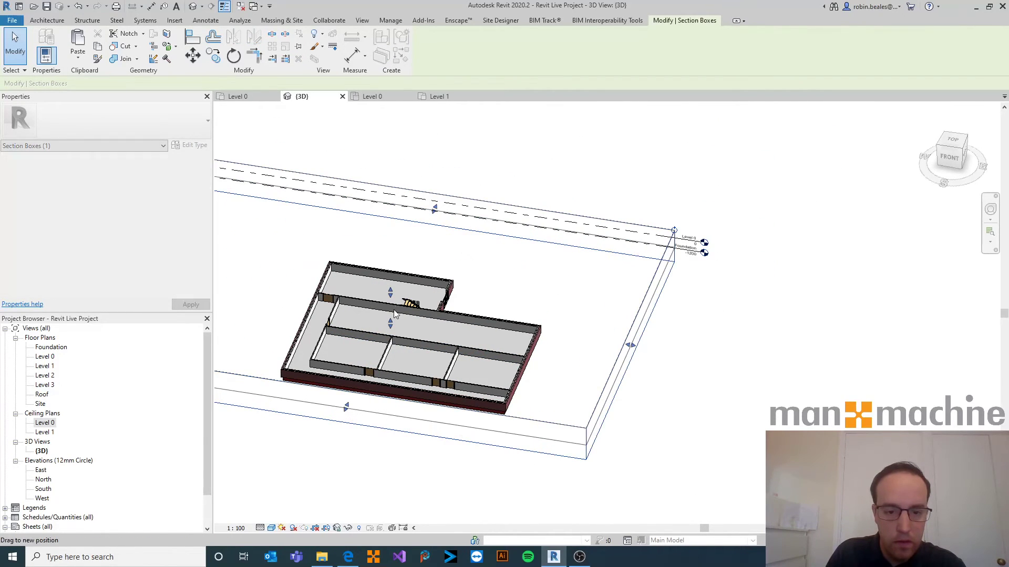
pyautogui.moveTo(392, 295); pyautogui.dragTo(395, 281)
pyautogui.click(682, 333)
pyautogui.scroll(4, 336, 272)
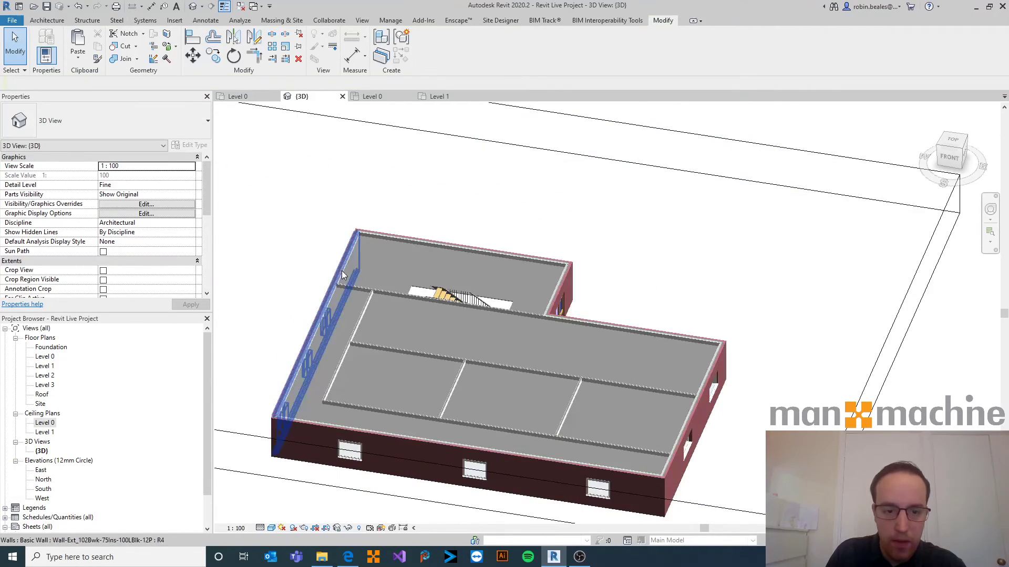
# Step: Copy every 600x600mm_Grid ceiling visible on Level 0 and paste them aligned to Level 1, Level 2 and Level 3
pyautogui.rightClick(349, 267)
pyautogui.click(349, 263)
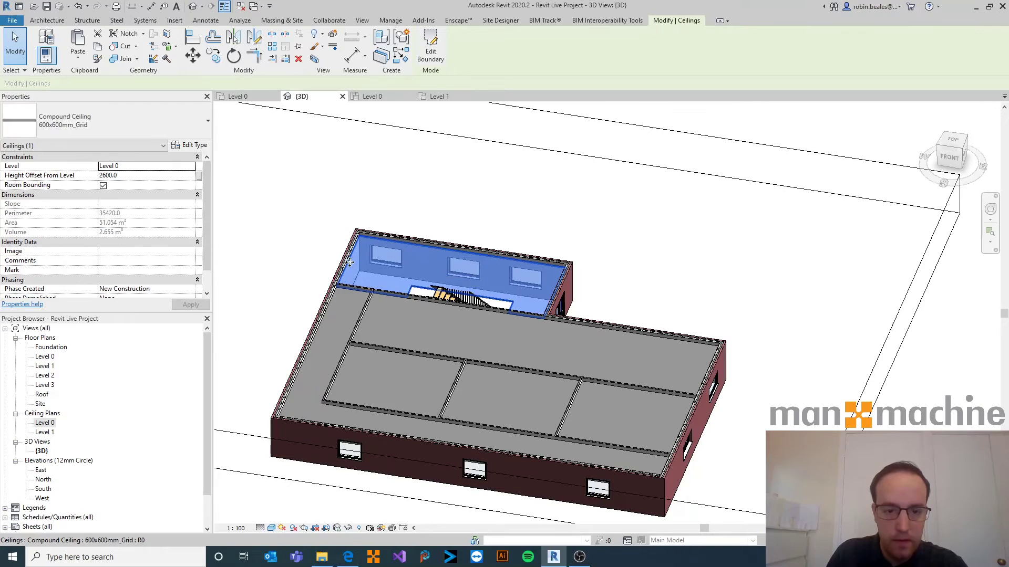
pyautogui.rightClick(350, 262)
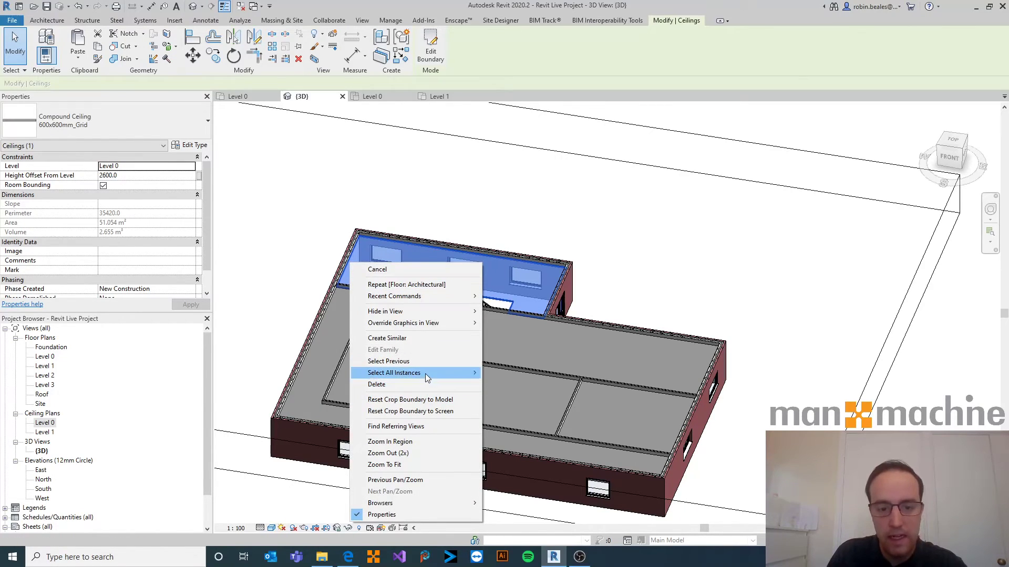
pyautogui.moveTo(424, 373)
pyautogui.click(514, 374)
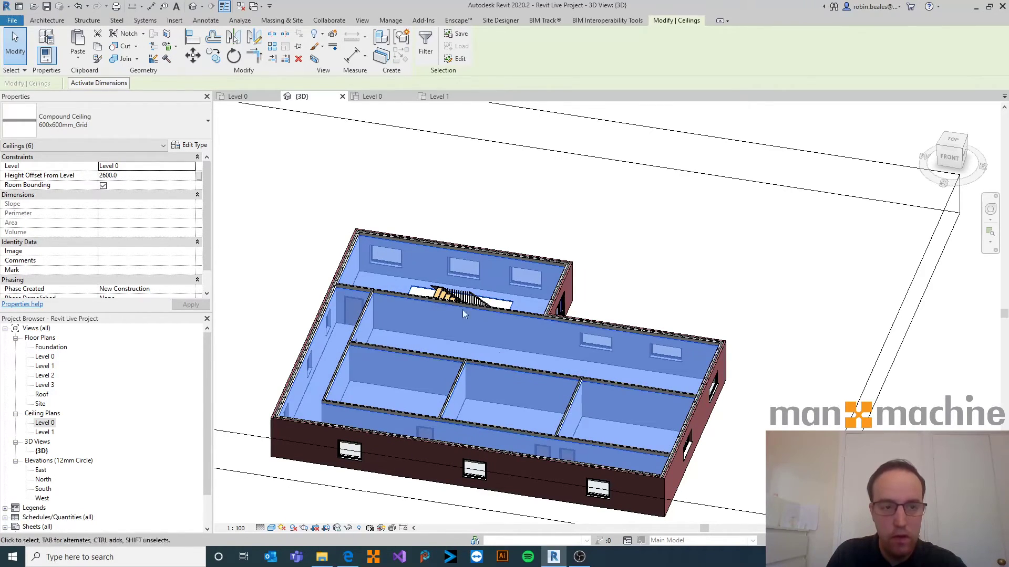
pyautogui.click(98, 46)
pyautogui.click(79, 59)
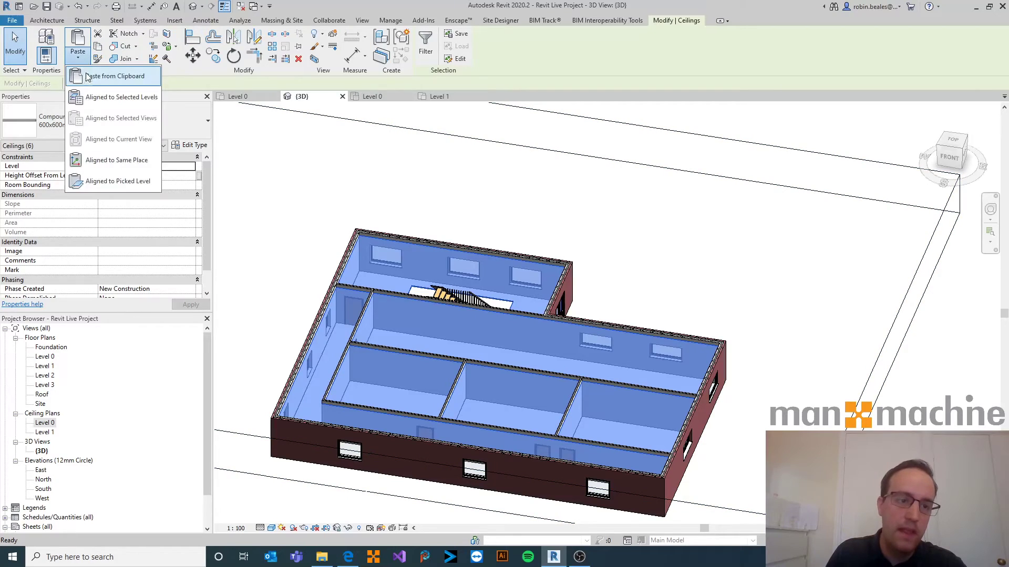
pyautogui.click(108, 98)
pyautogui.moveTo(458, 223); pyautogui.dragTo(466, 239)
pyautogui.click(493, 347)
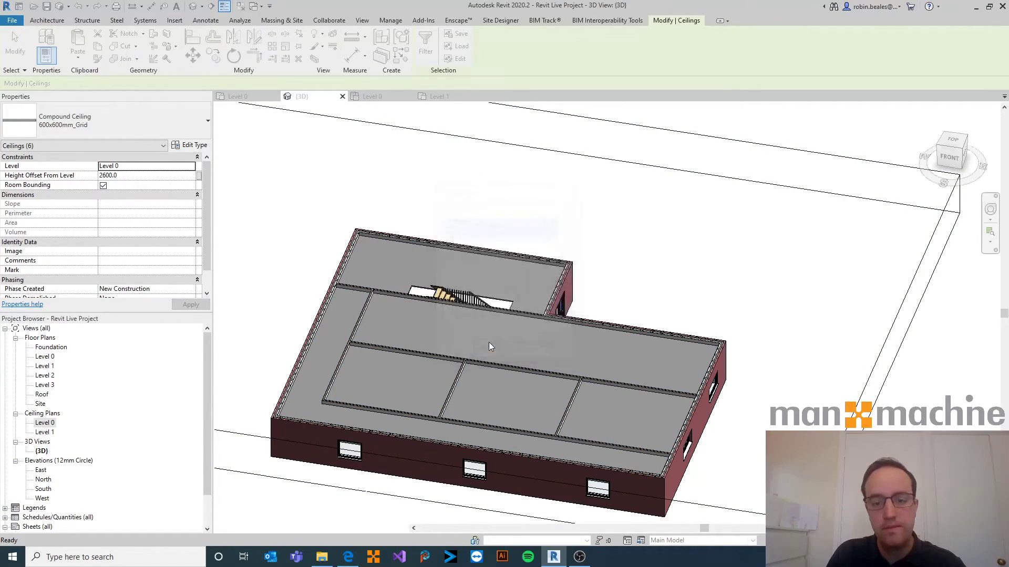
pyautogui.click(337, 167)
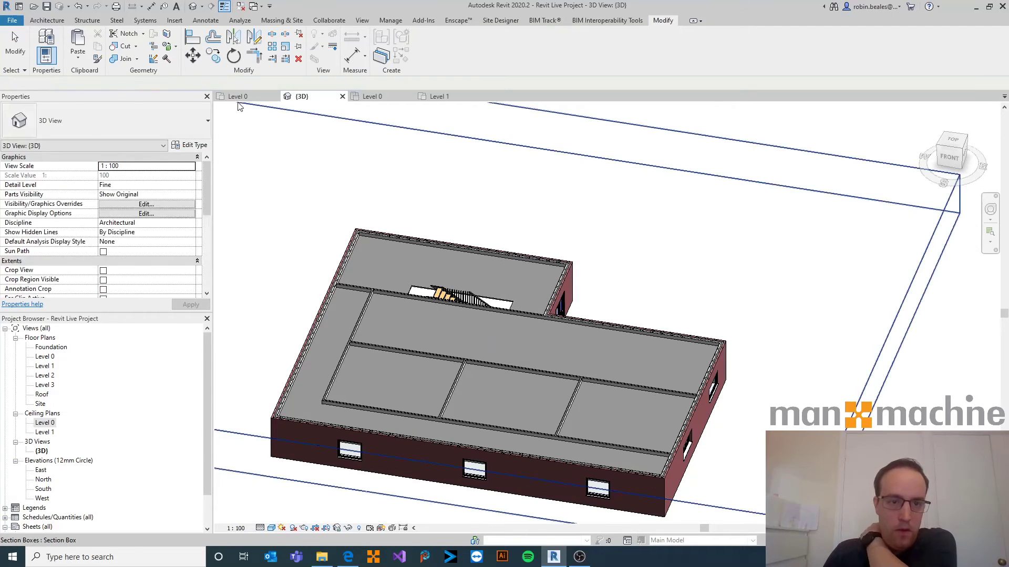
# Step: Turn off the section box in the 3D view to show the whole building again
pyautogui.click(238, 97)
pyautogui.scroll(-3, 488, 251)
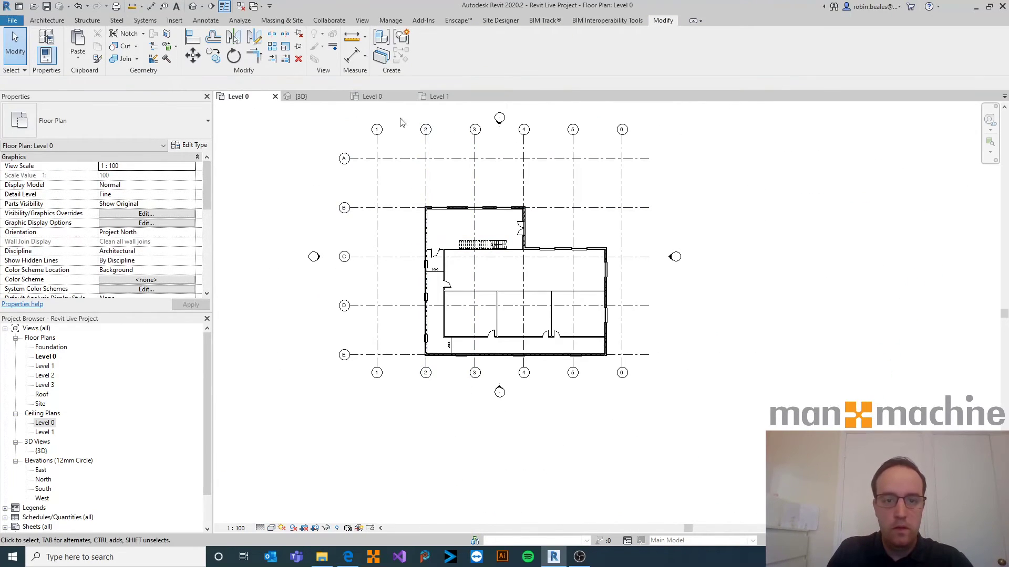
pyautogui.click(301, 97)
pyautogui.scroll(-5, 99, 258)
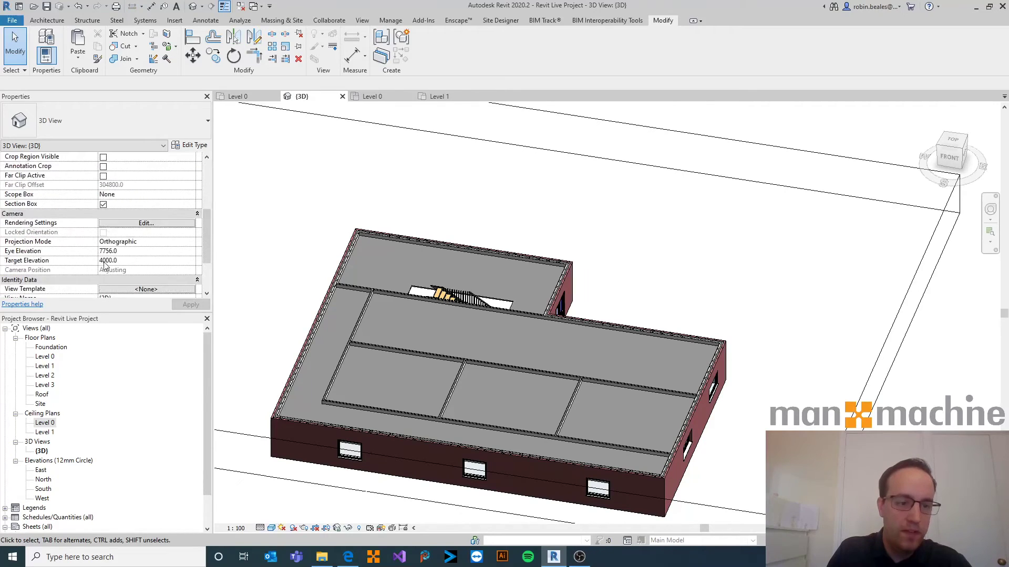
pyautogui.keyDown('shift'); pyautogui.moveTo(408, 240); pyautogui.dragTo(294, 286, button='middle'); pyautogui.keyUp('shift')
# Step: Review the Level 1, Level 2 and Roof floor plans for the extent of the copied elements
pyautogui.click(44, 366)
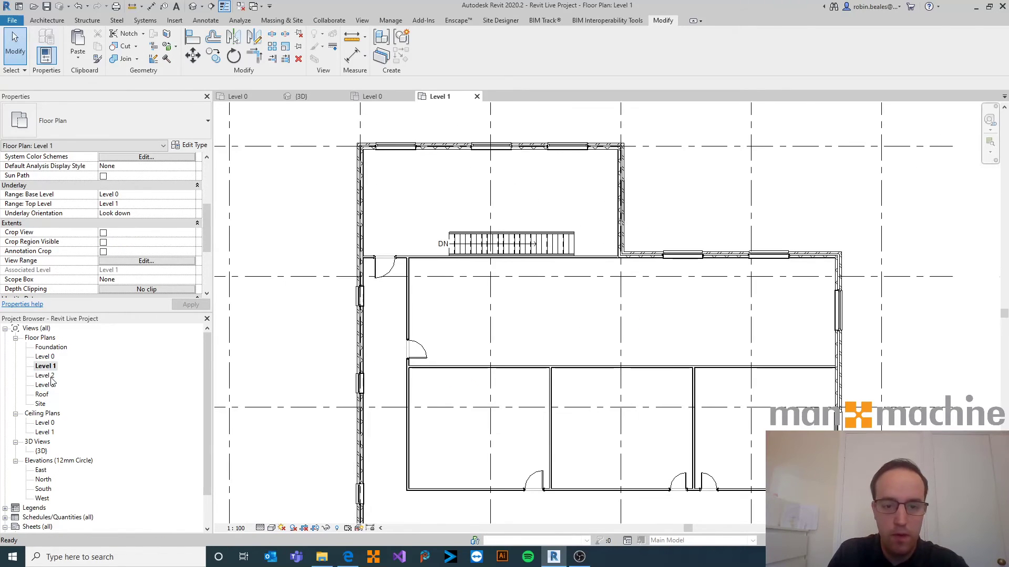
pyautogui.doubleClick(49, 376)
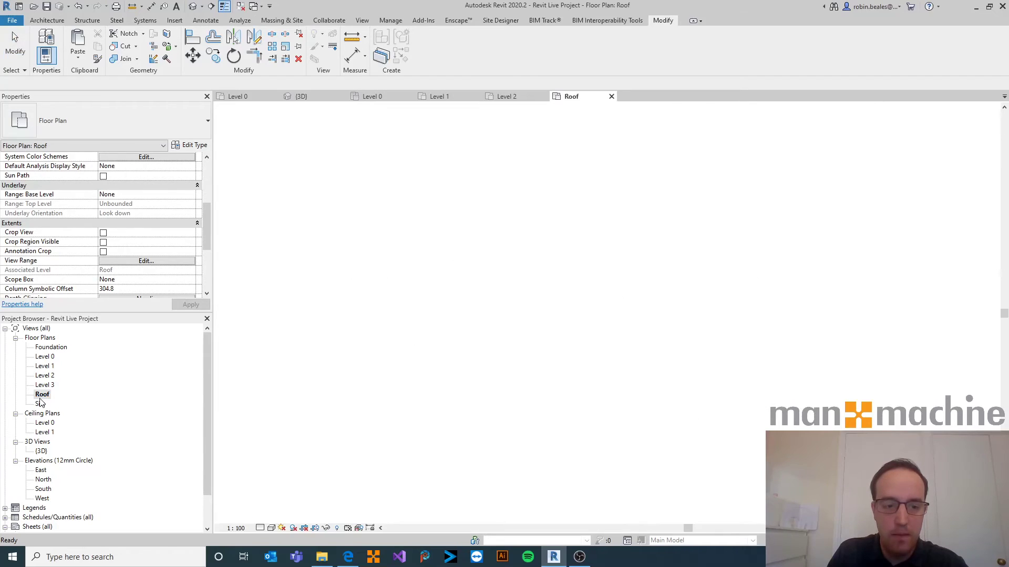
pyautogui.scroll(-4, 403, 261)
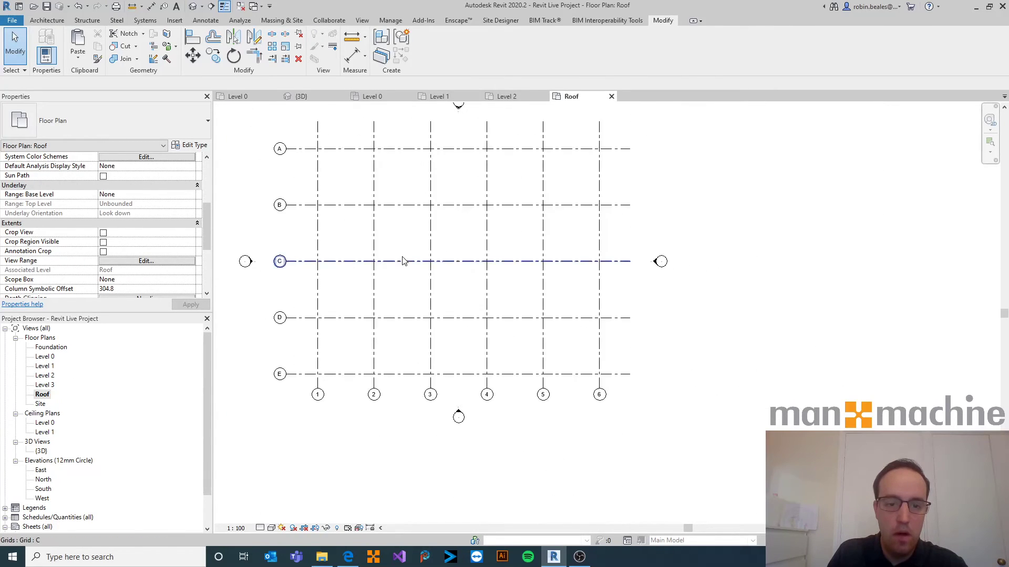
pyautogui.scroll(1, 413, 247)
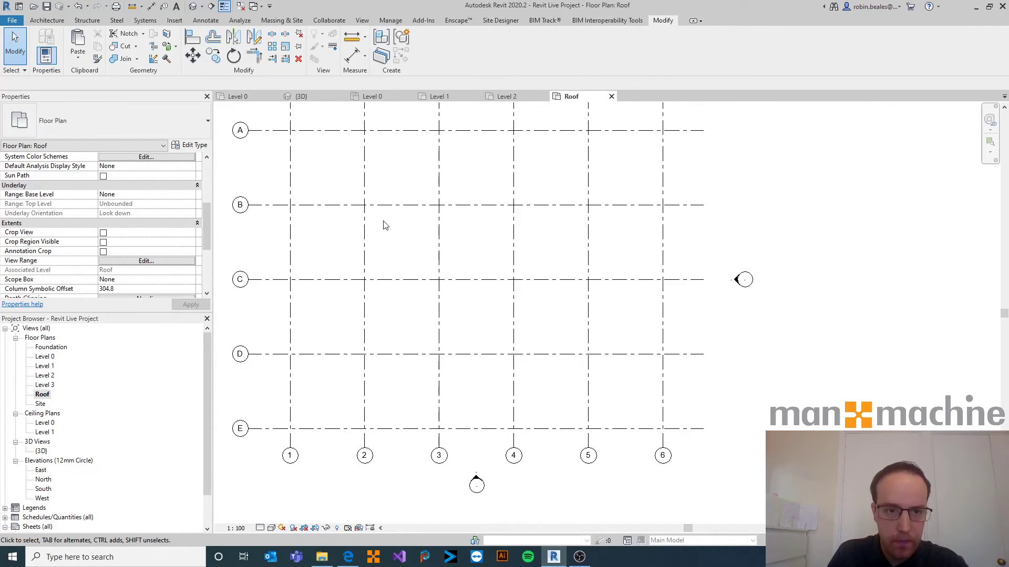
pyautogui.moveTo(381, 165); pyautogui.dragTo(566, 348)
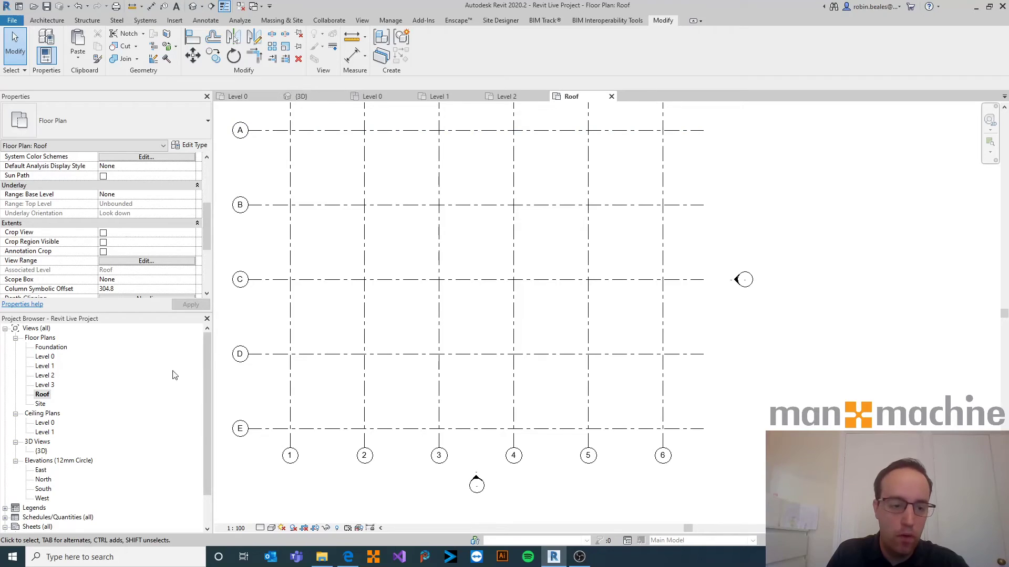
# Step: Open the East elevation and examine the walls, floors and ceilings on each storey
pyautogui.scroll(-2, 115, 412)
pyautogui.doubleClick(40, 432)
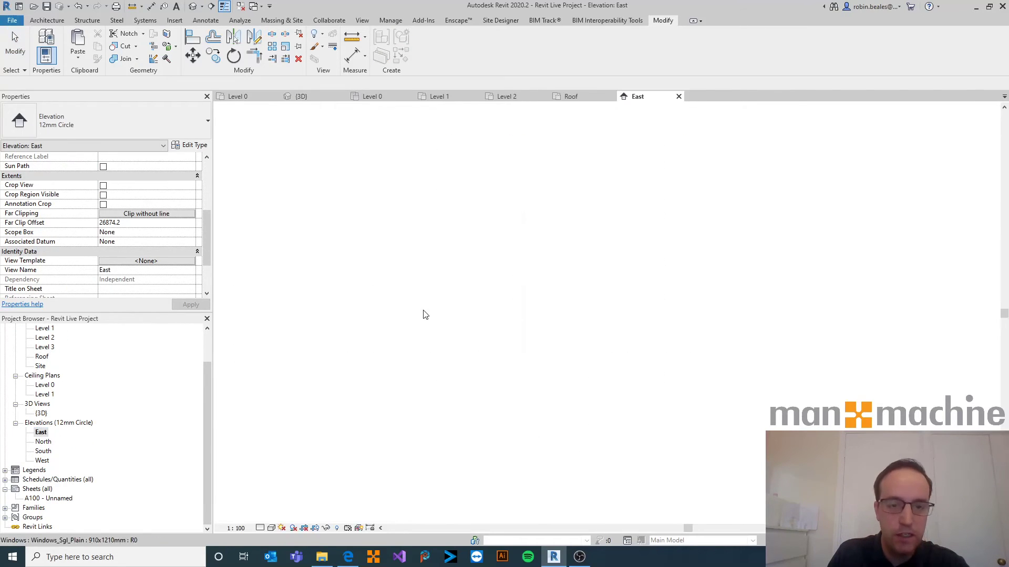
pyautogui.scroll(2, 308, 267)
pyautogui.scroll(-7, 383, 296)
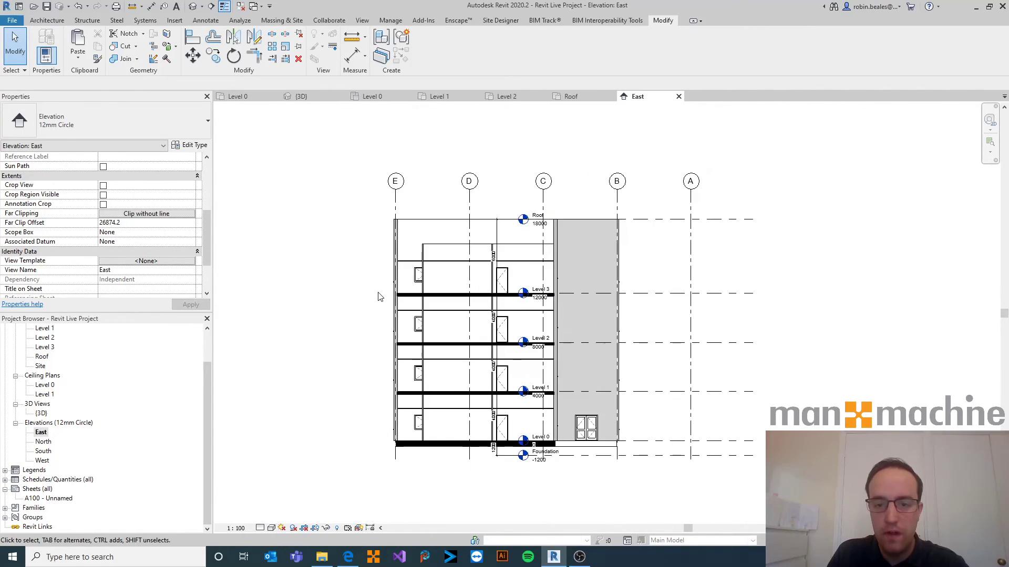
pyautogui.scroll(3, 444, 317)
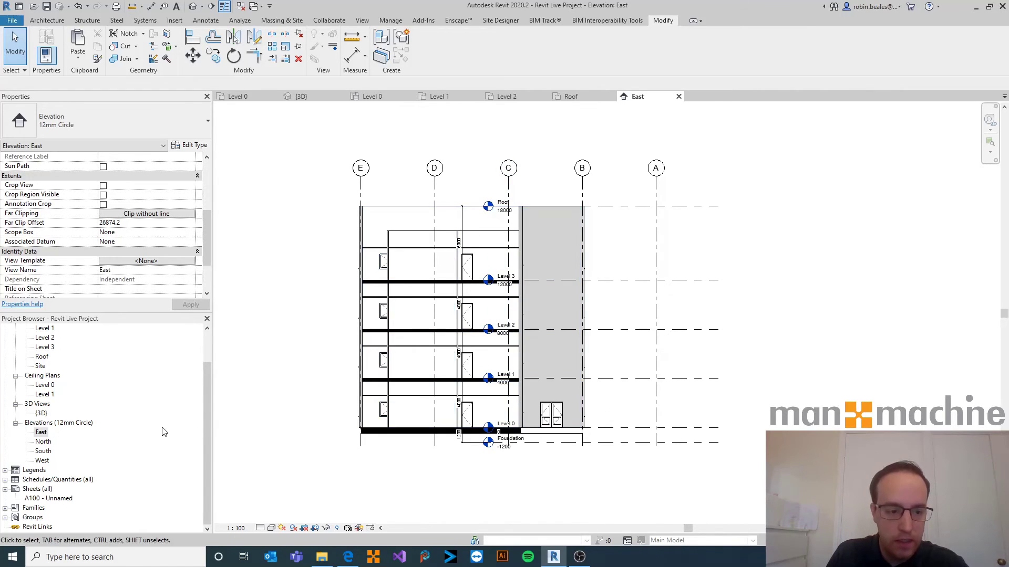
# Step: Open the North elevation and check where the Roof level sits relative to the exterior walls
pyautogui.doubleClick(50, 444)
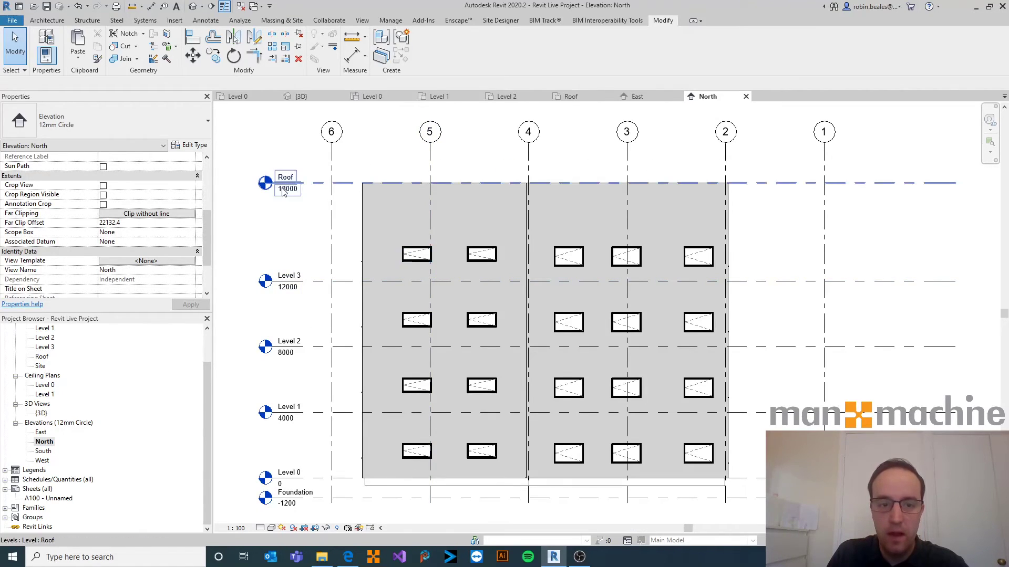
pyautogui.click(340, 183)
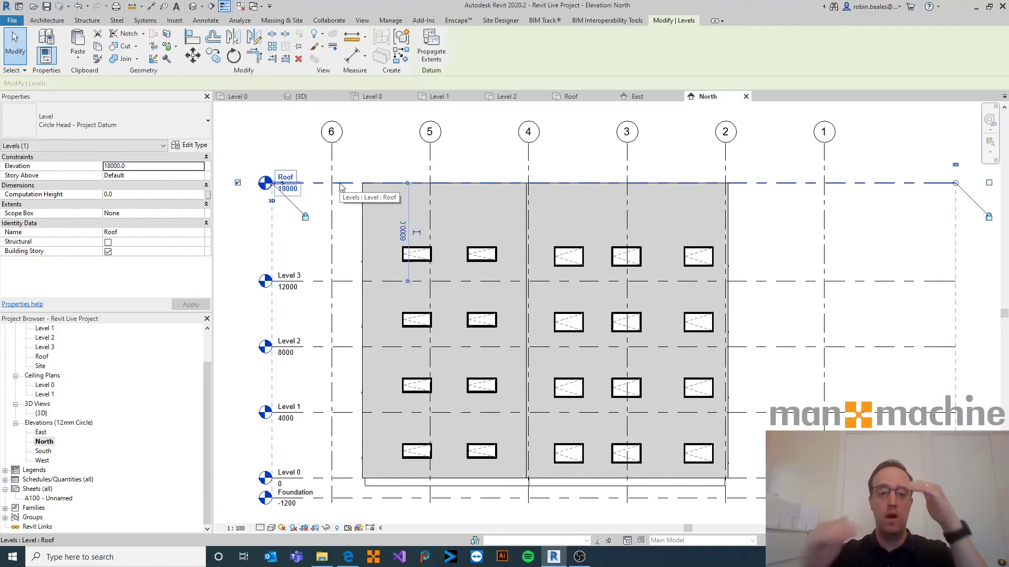
pyautogui.press('Escape')
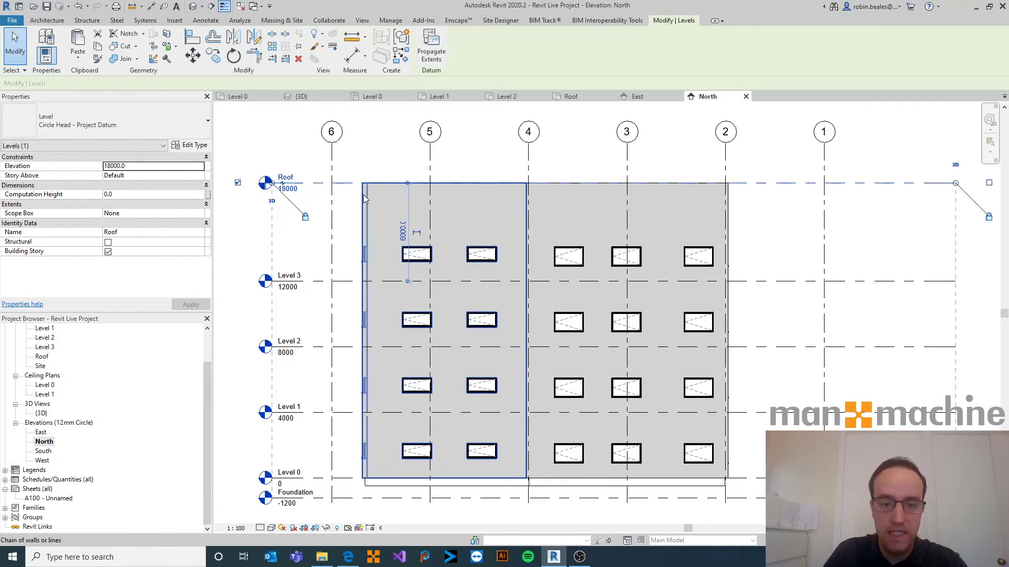
pyautogui.click(363, 196)
pyautogui.rightClick(363, 195)
pyautogui.click(297, 144)
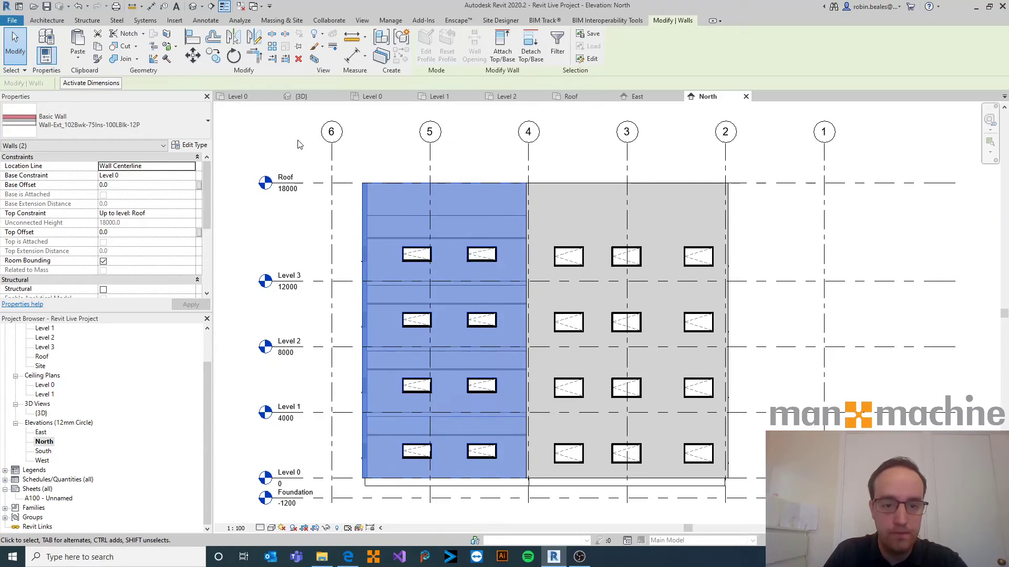
pyautogui.press('Escape')
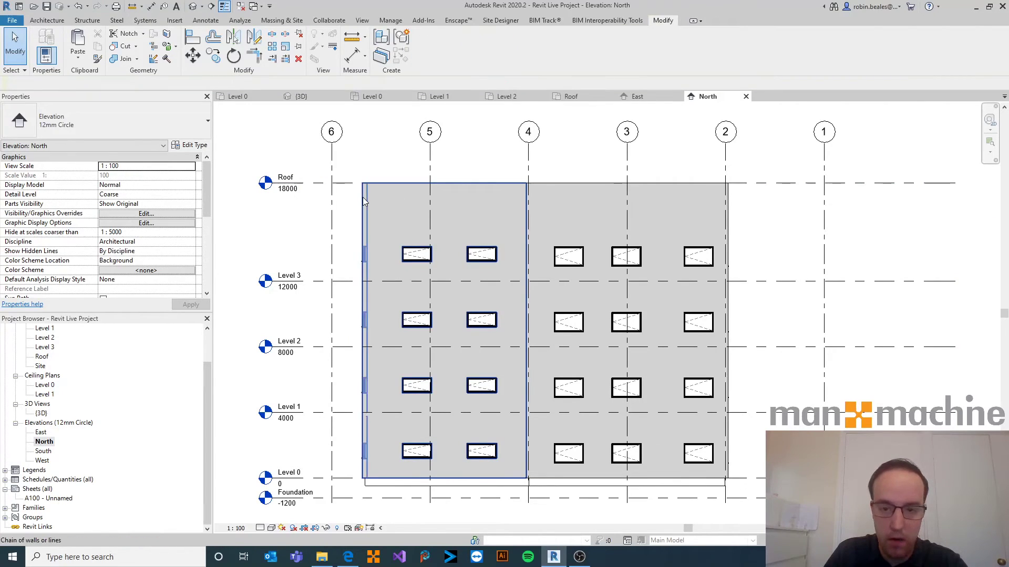
pyautogui.press('Tab')
pyautogui.click(364, 202)
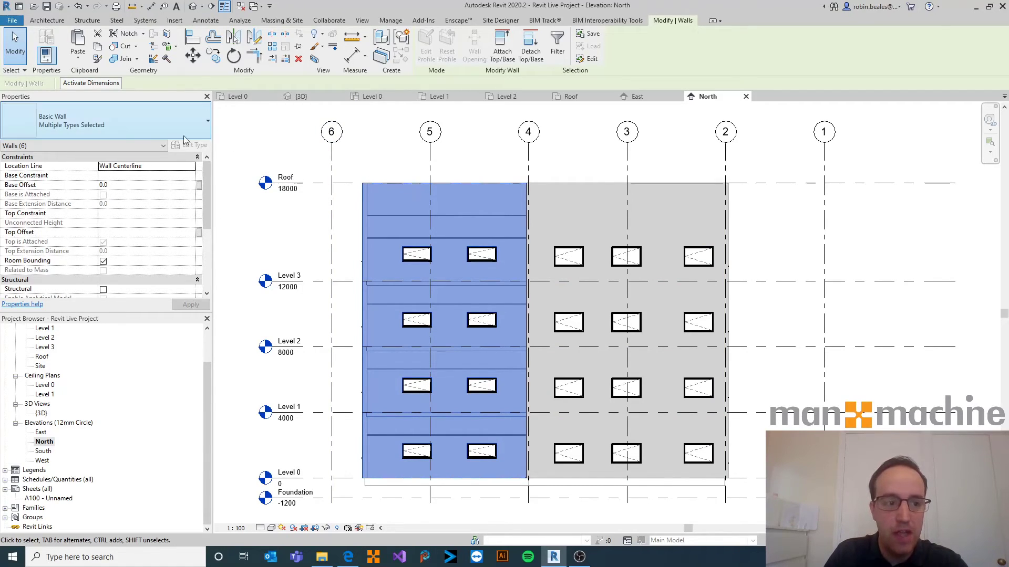
# Step: In the 3D view, set the top offset of the whole chain of exterior walls to 1000 above the Roof level
pyautogui.click(300, 97)
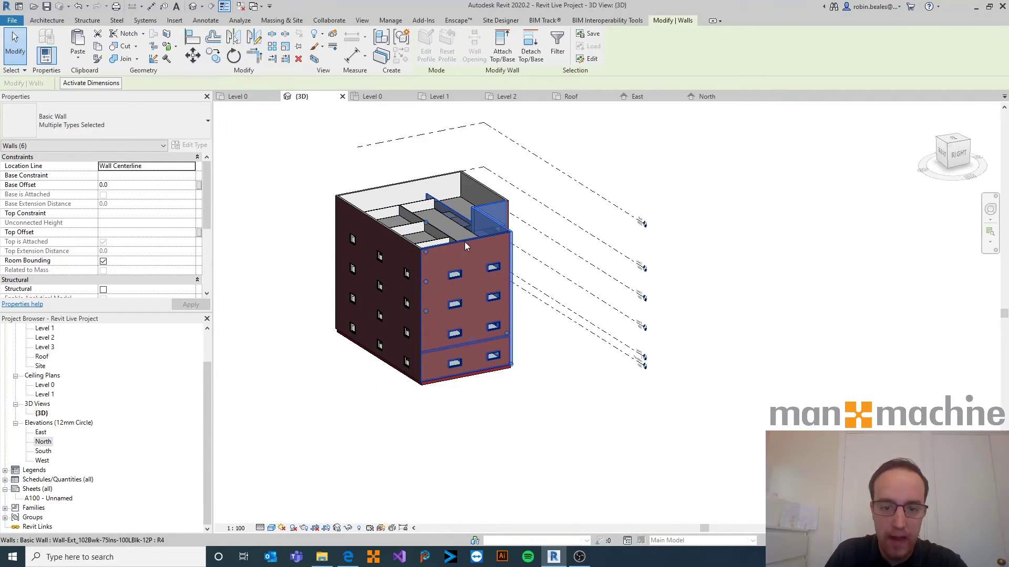
pyautogui.press('Tab')
pyautogui.click(465, 242)
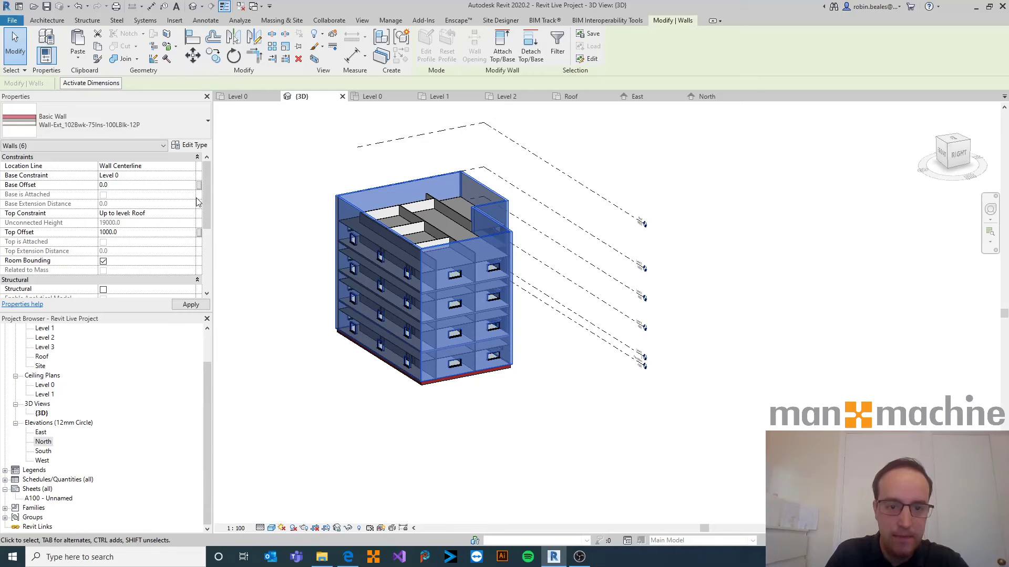
pyautogui.click(290, 316)
# Step: Start a footprint roof on the Roof plan using type Roof_Flat-4Felt-150Ins-50Scr-150Conc-12Plr, with a 250 overhang and no defined slope
pyautogui.click(572, 97)
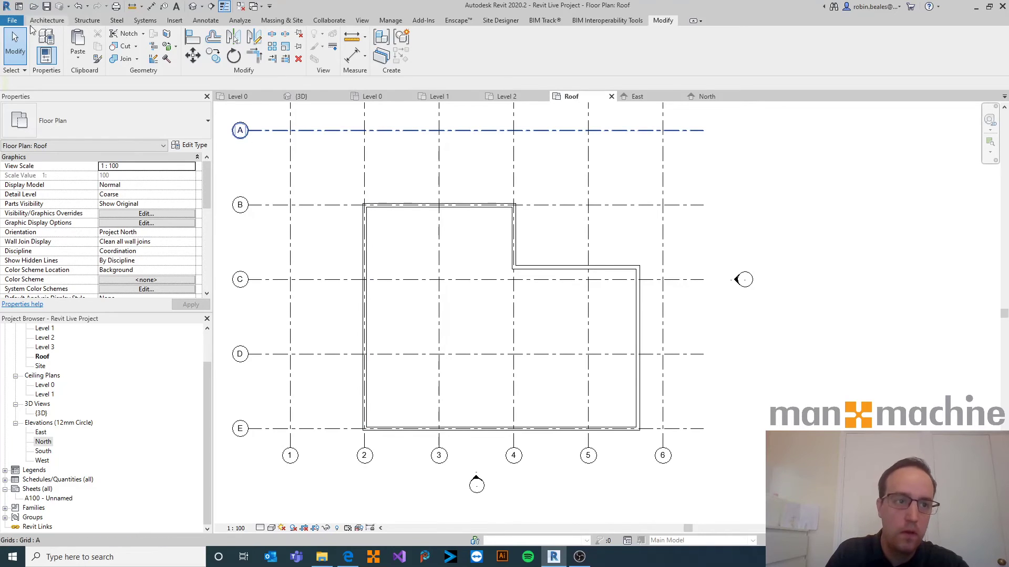
pyautogui.click(47, 20)
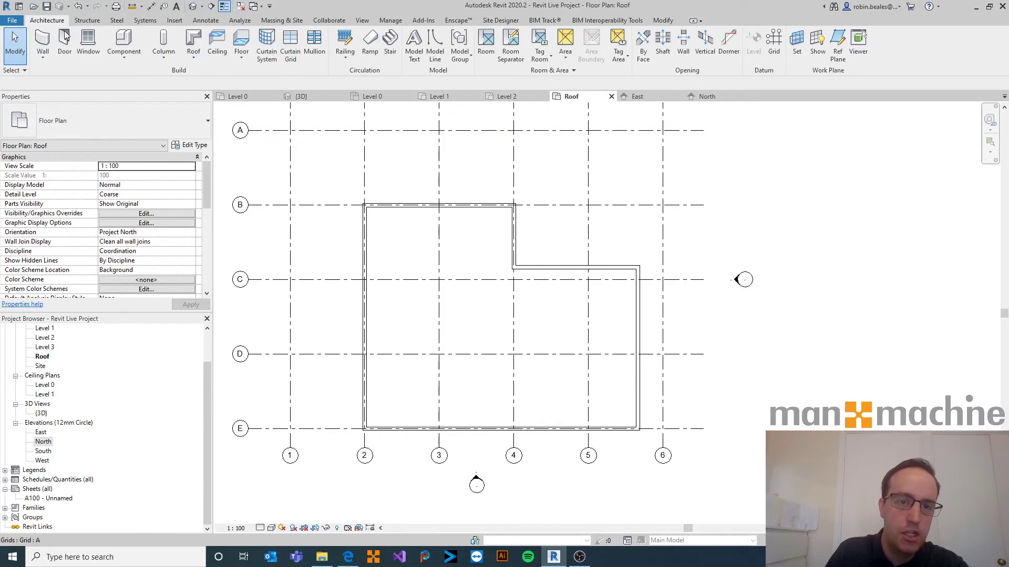
pyautogui.click(194, 42)
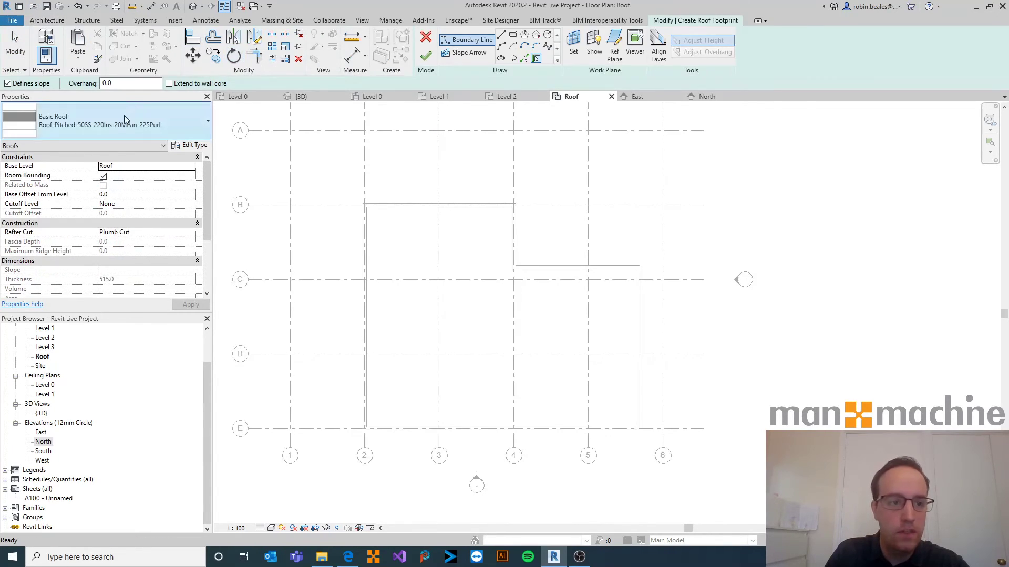
pyautogui.click(122, 119)
pyautogui.click(81, 175)
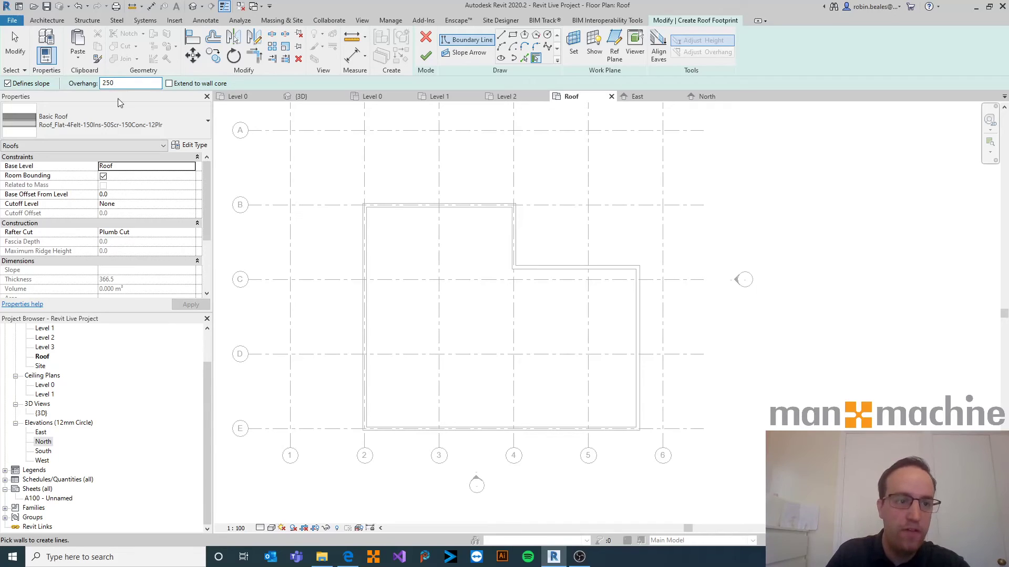
pyautogui.click(15, 83)
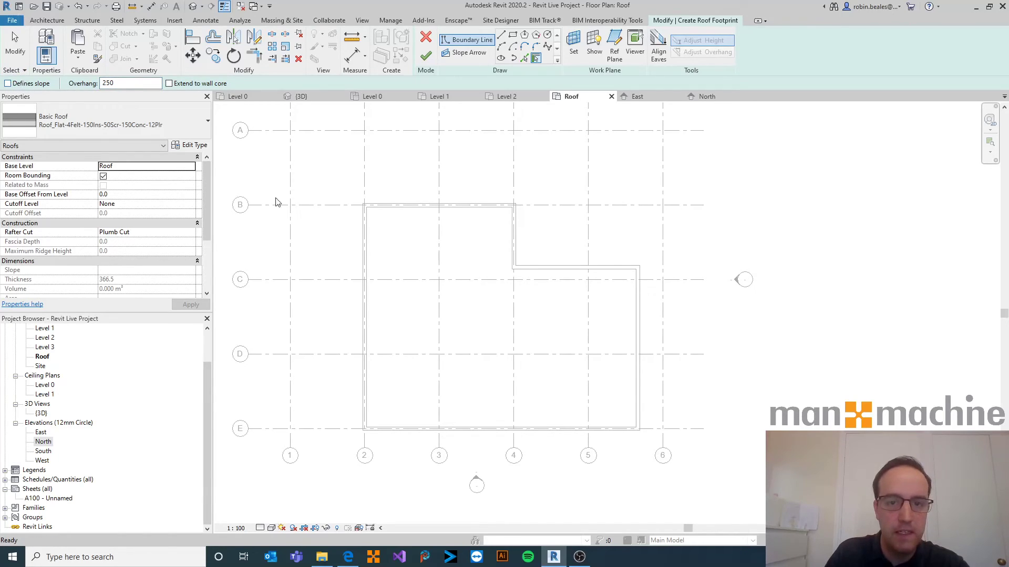
# Step: Create the roof boundary by picking all six exterior walls around the building's L-shaped perimeter
pyautogui.click(360, 241)
pyautogui.click(387, 208)
pyautogui.click(513, 229)
pyautogui.click(574, 269)
pyautogui.click(631, 408)
pyautogui.click(473, 430)
pyautogui.rightClick(421, 305)
pyautogui.click(447, 312)
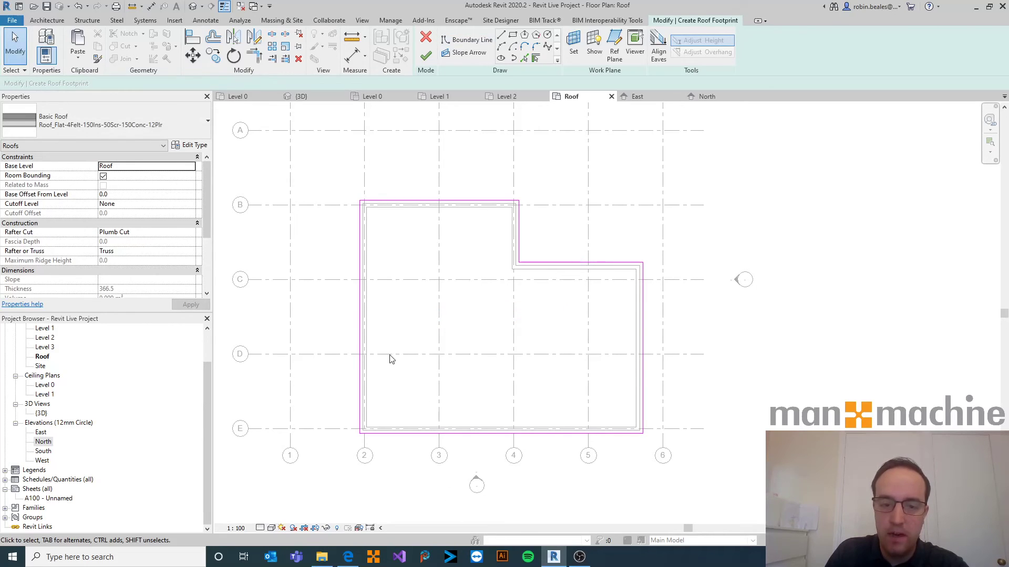
# Step: Give the roof boundary line along grid 2 a defined slope of 2° and finish the roof footprint
pyautogui.click(361, 317)
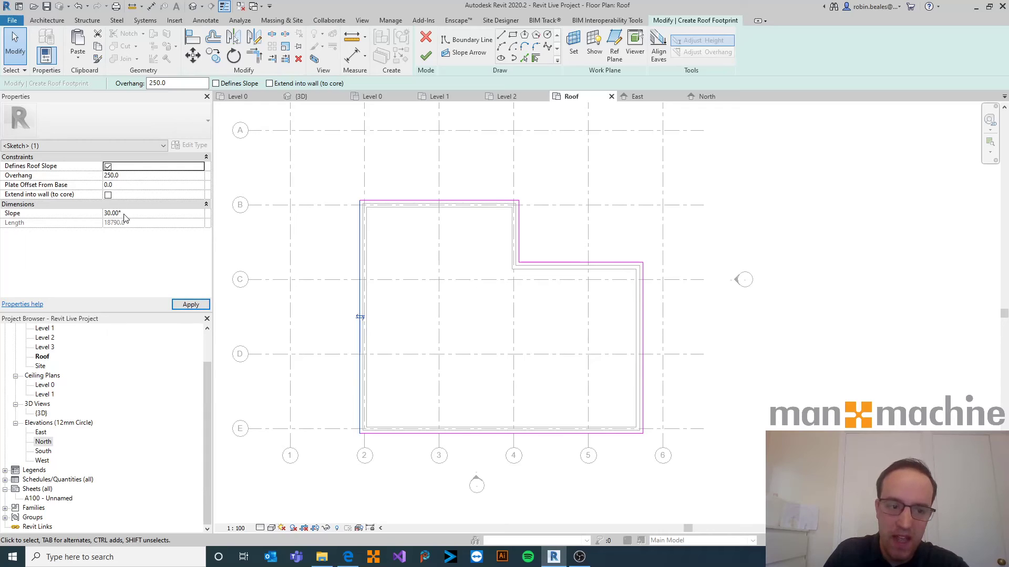
pyautogui.click(191, 305)
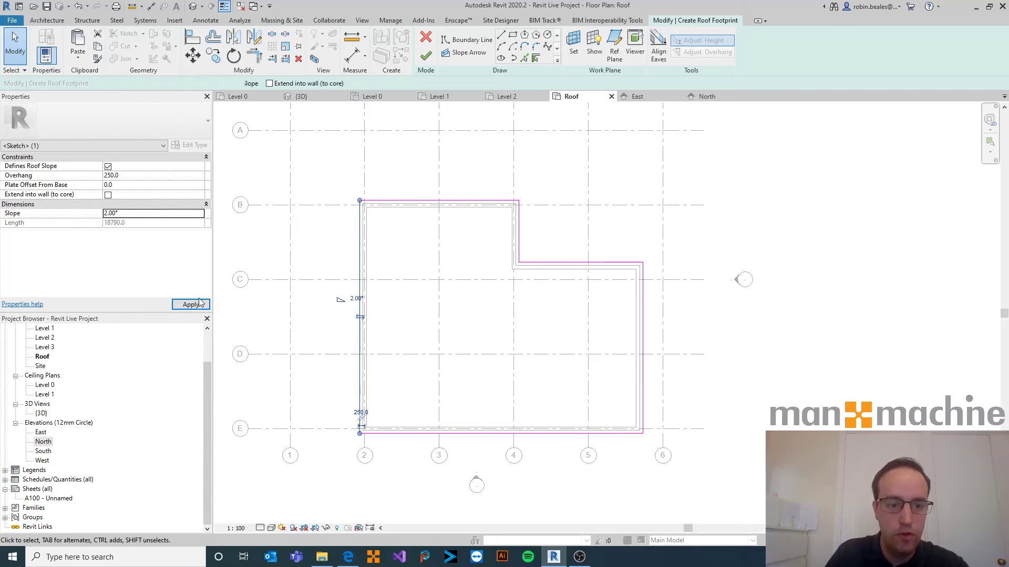
pyautogui.click(339, 164)
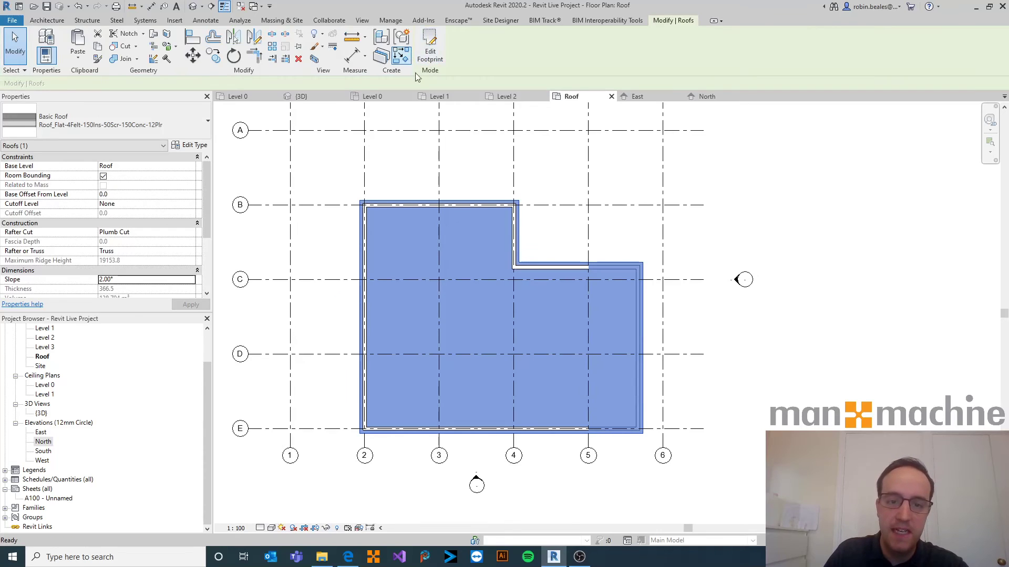
pyautogui.click(322, 178)
# Step: Attach the tops of the whole chain of exterior walls to the new flat roof in the 3D view
pyautogui.click(192, 6)
pyautogui.keyDown('shift'); pyautogui.moveTo(406, 273); pyautogui.dragTo(532, 224, button='middle'); pyautogui.keyUp('shift')
pyautogui.scroll(4, 538, 183)
pyautogui.keyDown('shift'); pyautogui.moveTo(538, 183); pyautogui.dragTo(401, 263, button='middle'); pyautogui.keyUp('shift')
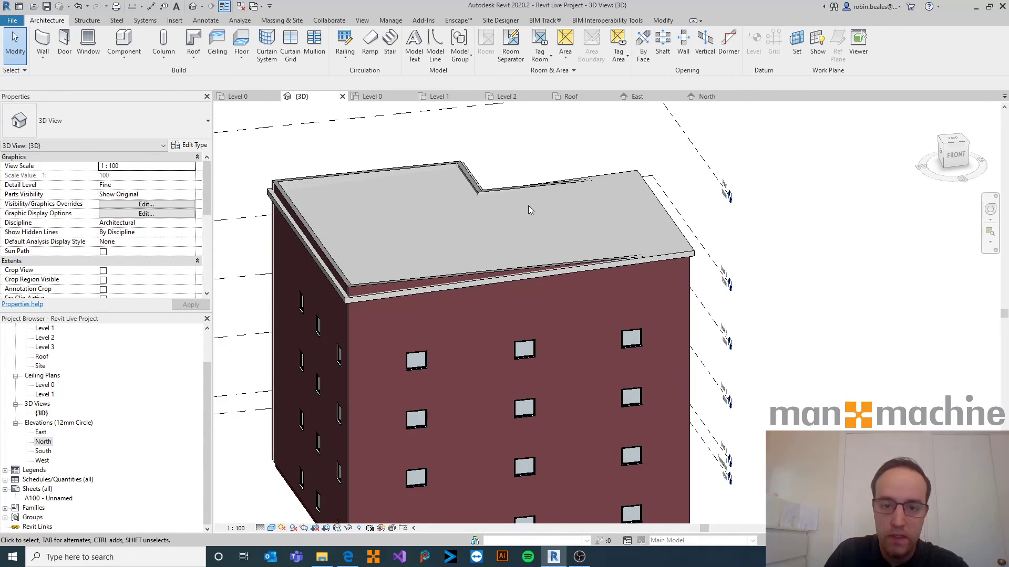
pyautogui.press('Tab')
pyautogui.click(292, 183)
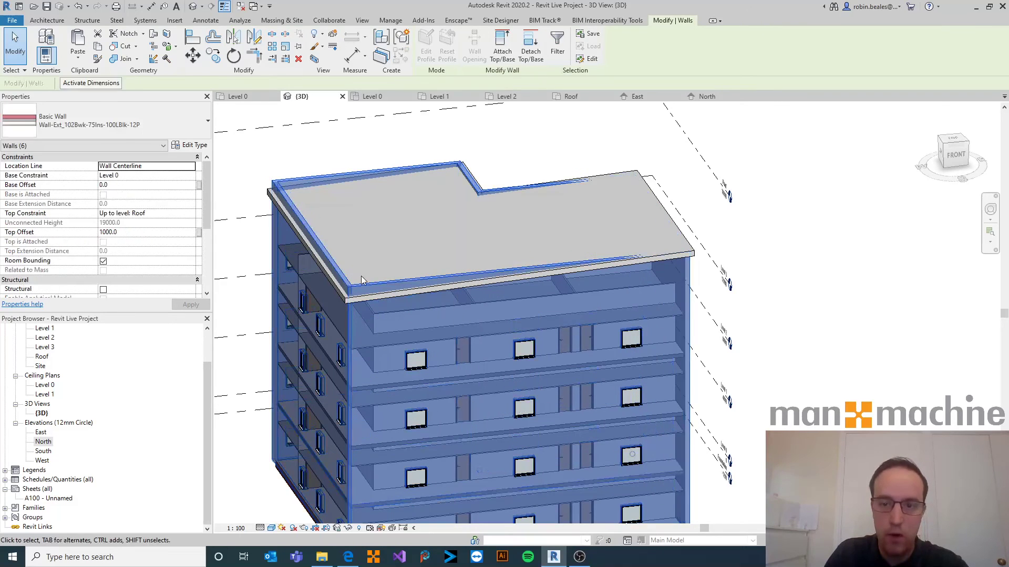
pyautogui.click(500, 43)
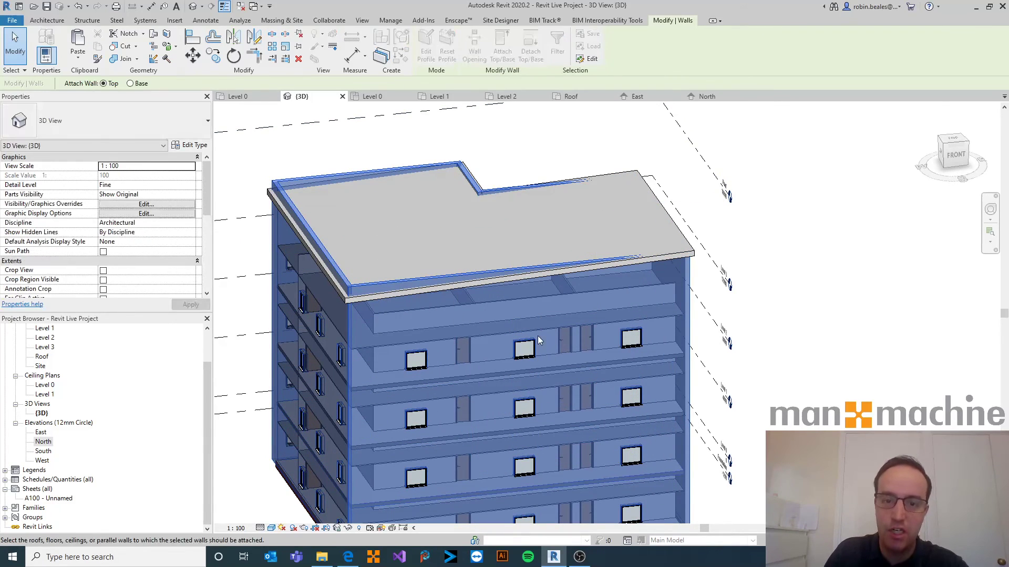
pyautogui.click(631, 180)
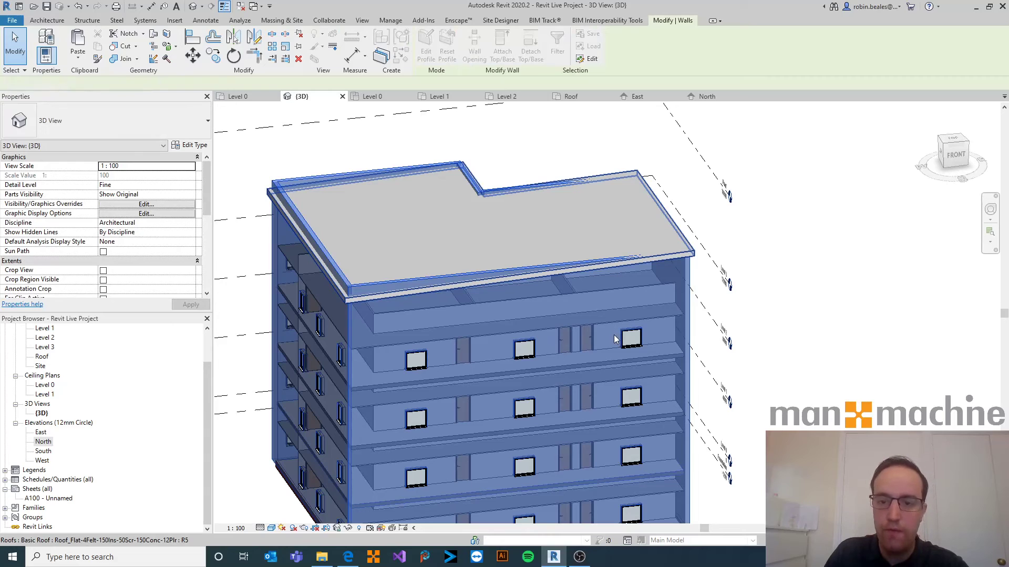
pyautogui.click(767, 288)
# Step: Inspect the roofed building from another side in 3D, and open the Level 1 floor plan, dismissing the save reminder without saving
pyautogui.scroll(-3, 683, 320)
pyautogui.keyDown('shift'); pyautogui.moveTo(625, 355); pyautogui.dragTo(236, 320, button='middle'); pyautogui.keyUp('shift')
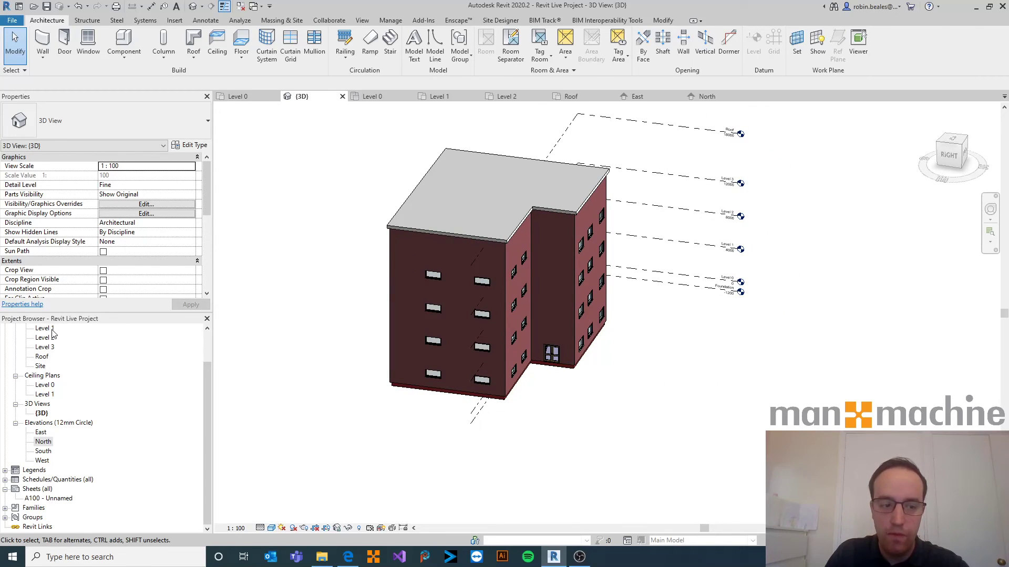
pyautogui.doubleClick(52, 330)
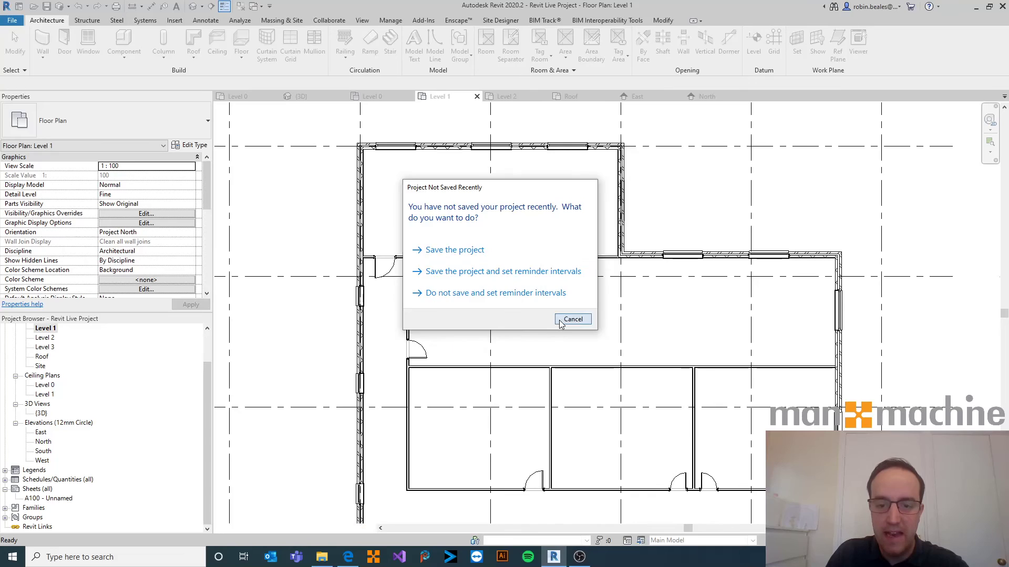
pyautogui.click(572, 317)
pyautogui.scroll(-3, 561, 325)
pyautogui.scroll(2, 567, 317)
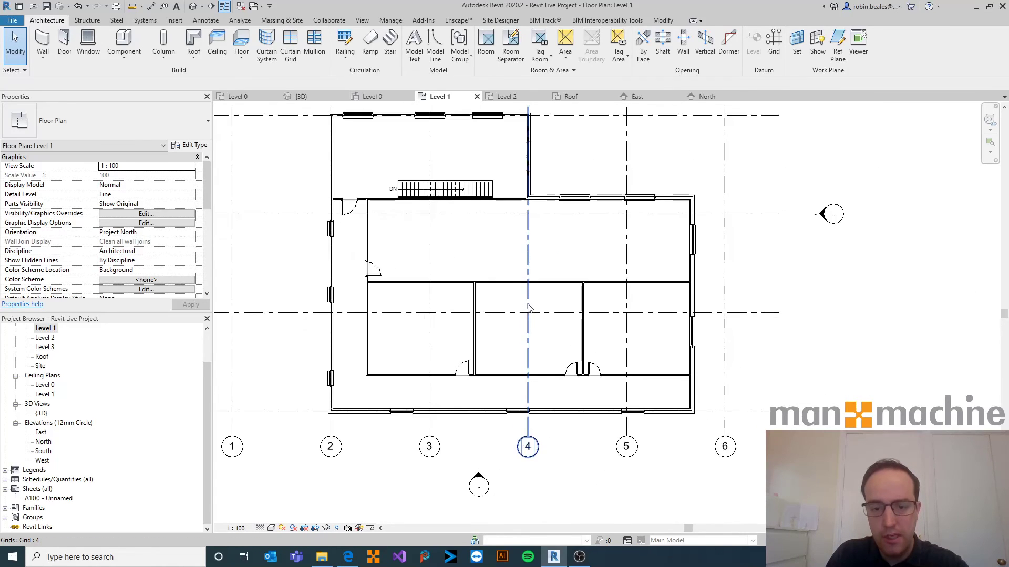
pyautogui.moveTo(568, 317); pyautogui.dragTo(551, 336, button='middle')
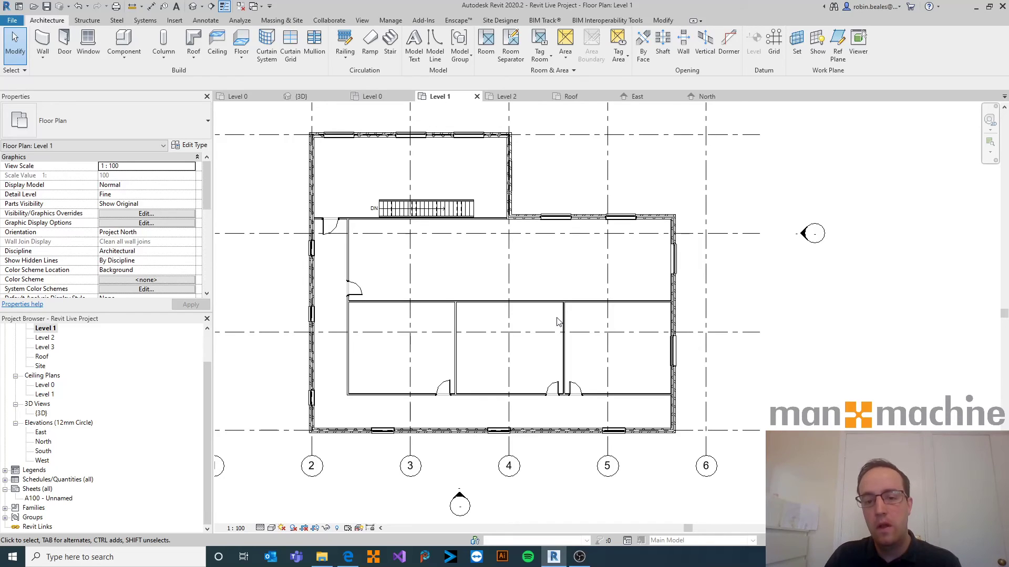
pyautogui.moveTo(533, 320); pyautogui.dragTo(561, 339, button='middle')
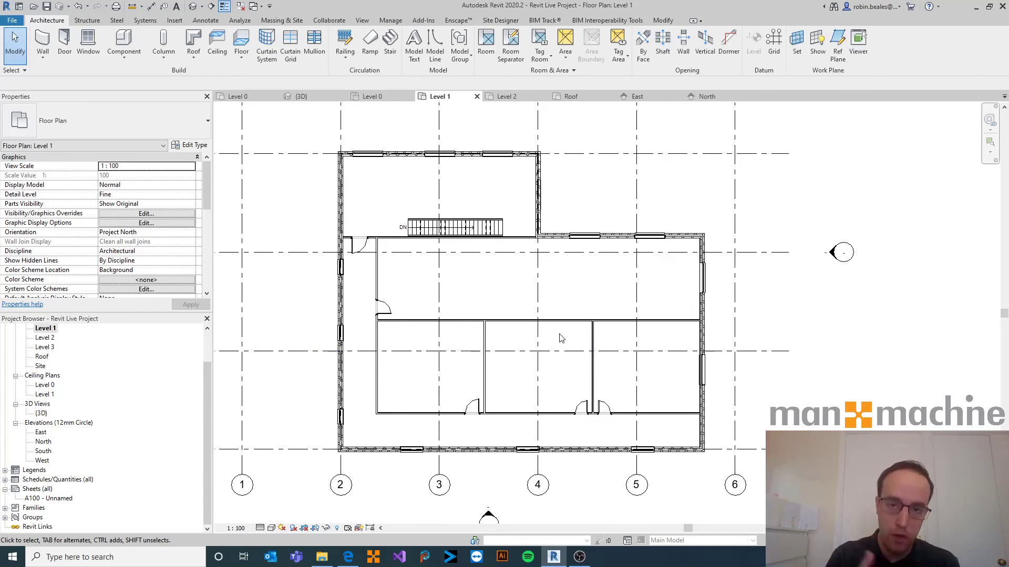